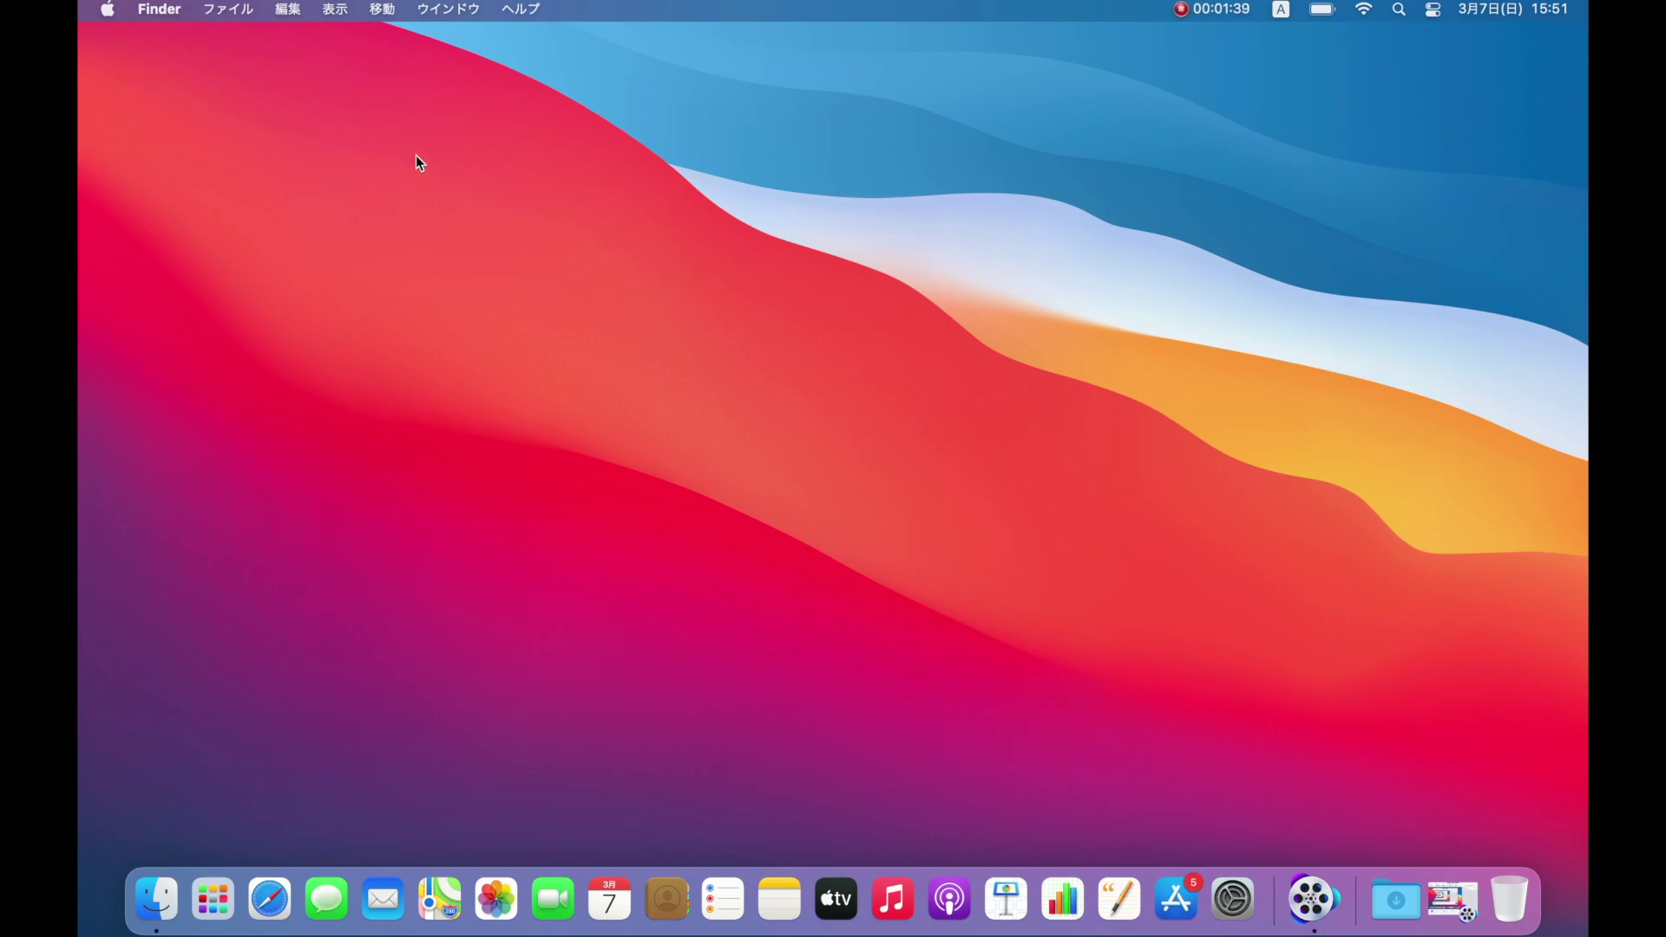
Open the Finder preferences and set hard disks (ハードディスク) to be shown on the desktop.
left_click(229, 9)
mouse_move(165, 5)
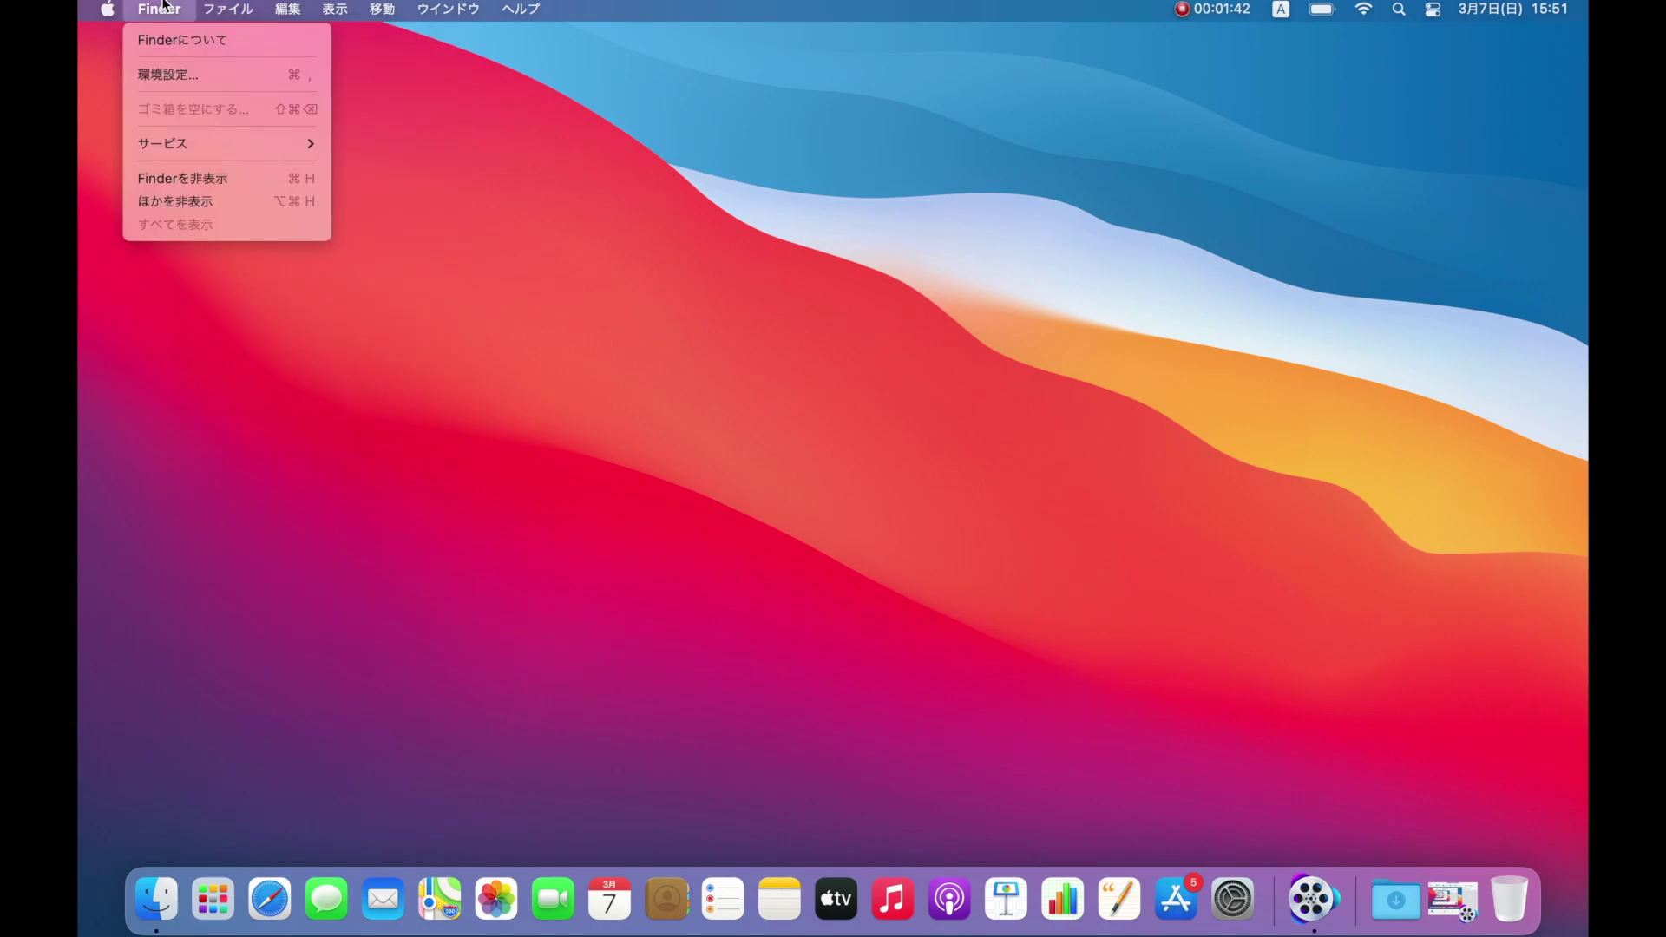
left_click(170, 76)
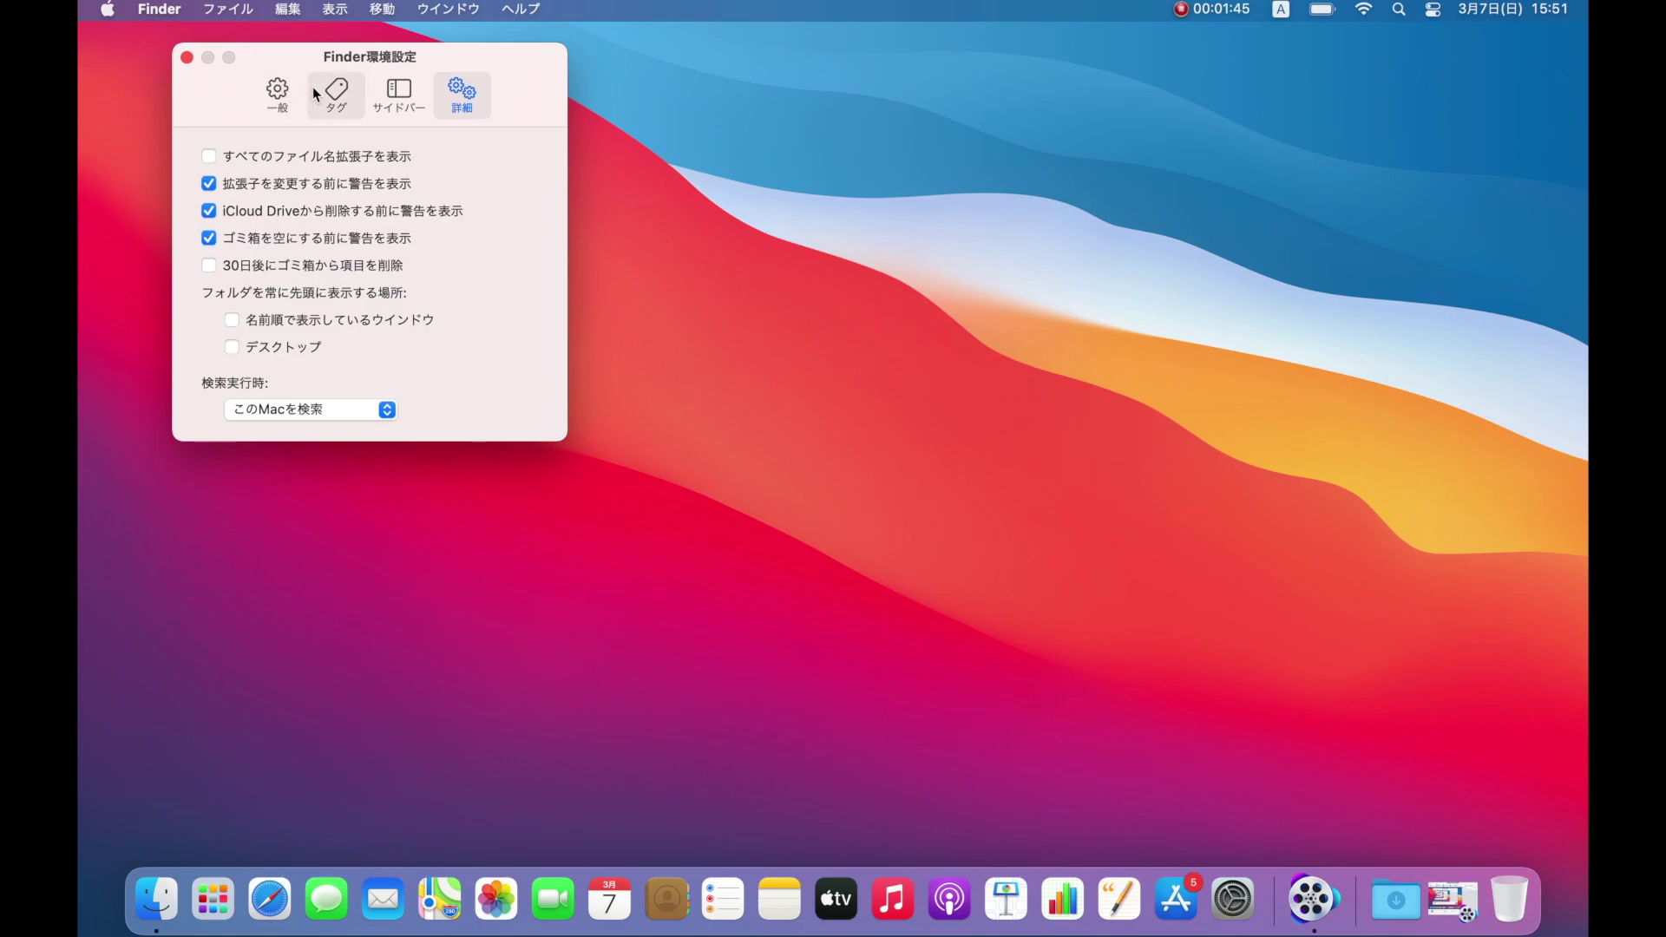
left_click_drag(293, 61, 382, 88)
left_click(158, 9)
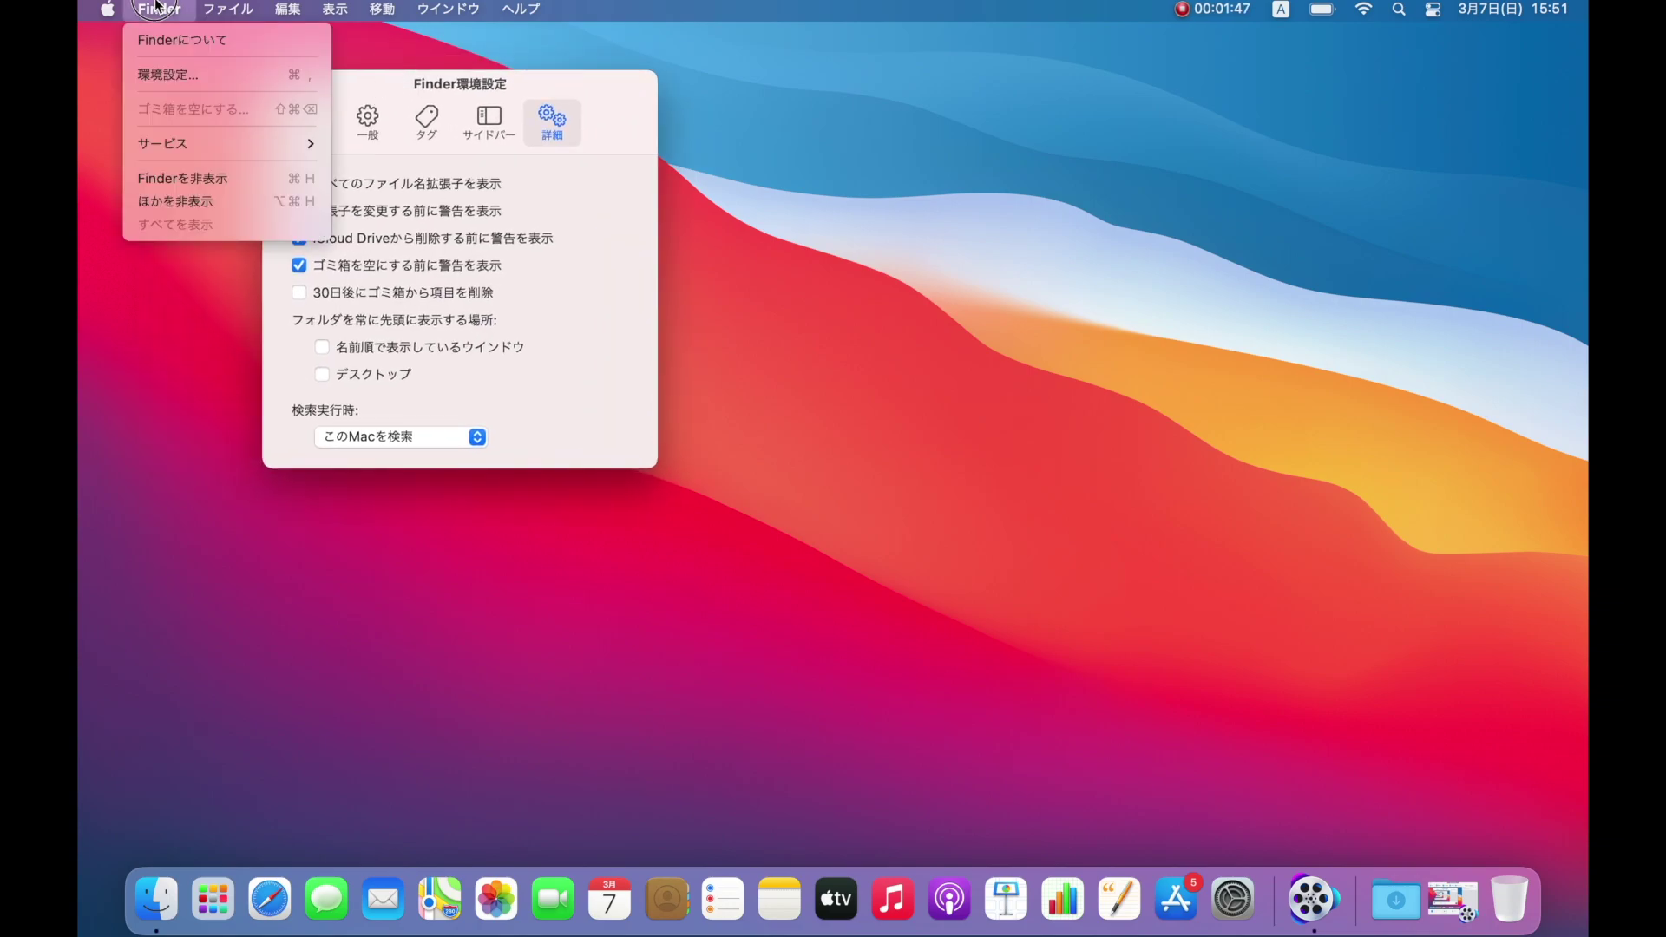
left_click(161, 84)
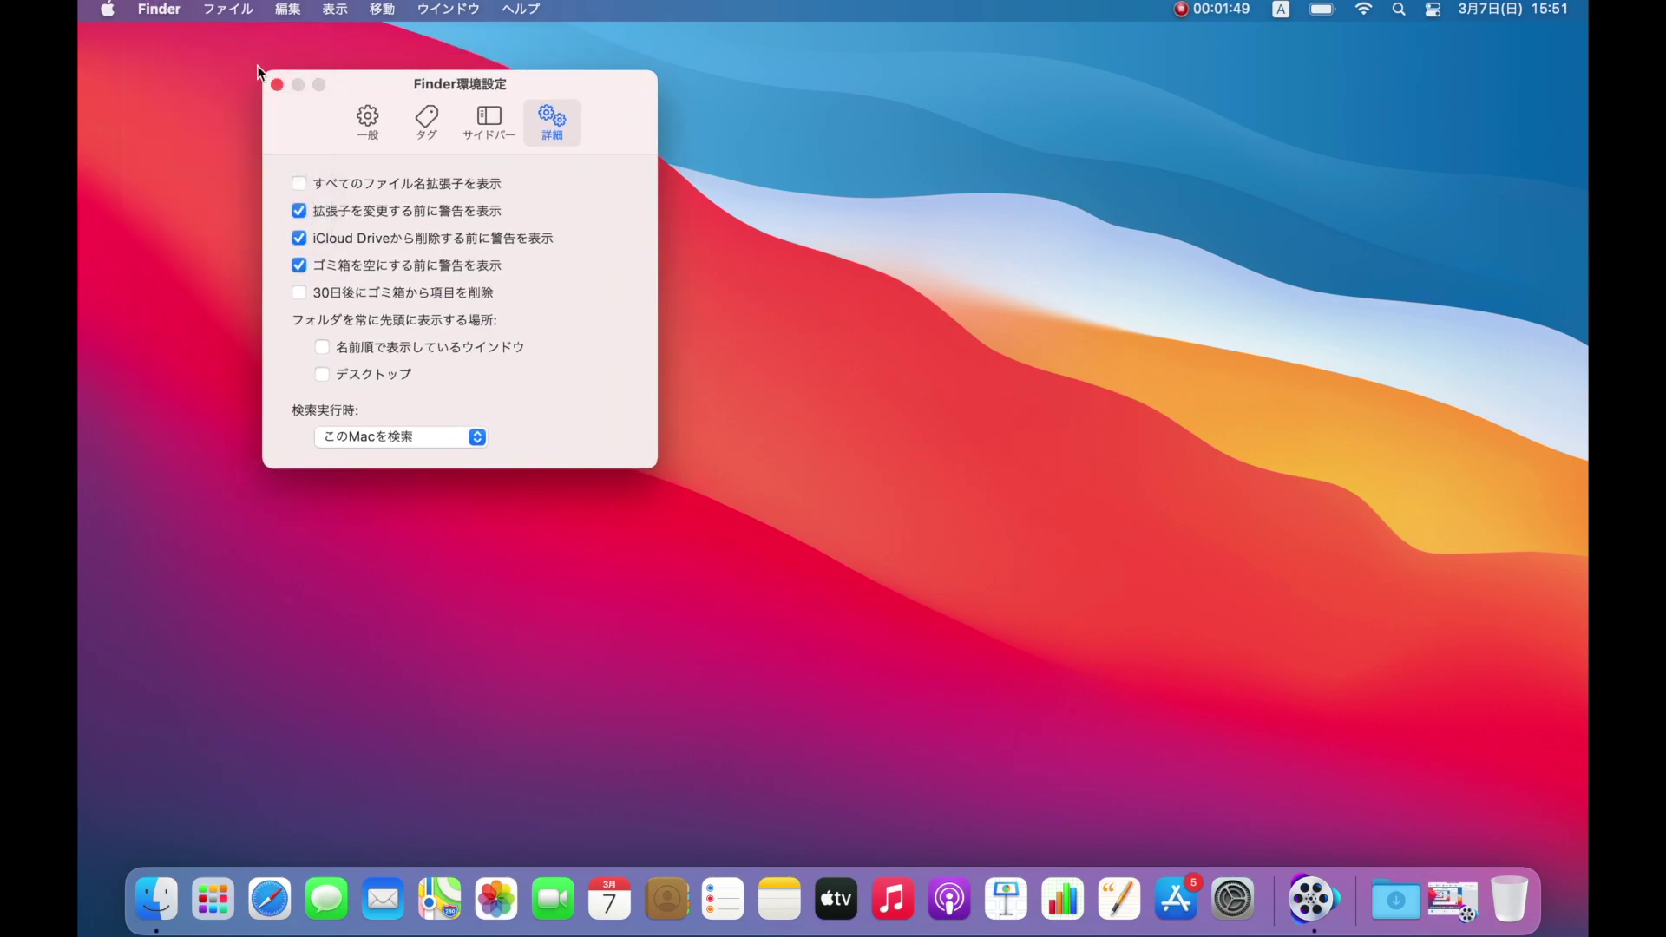
left_click(368, 130)
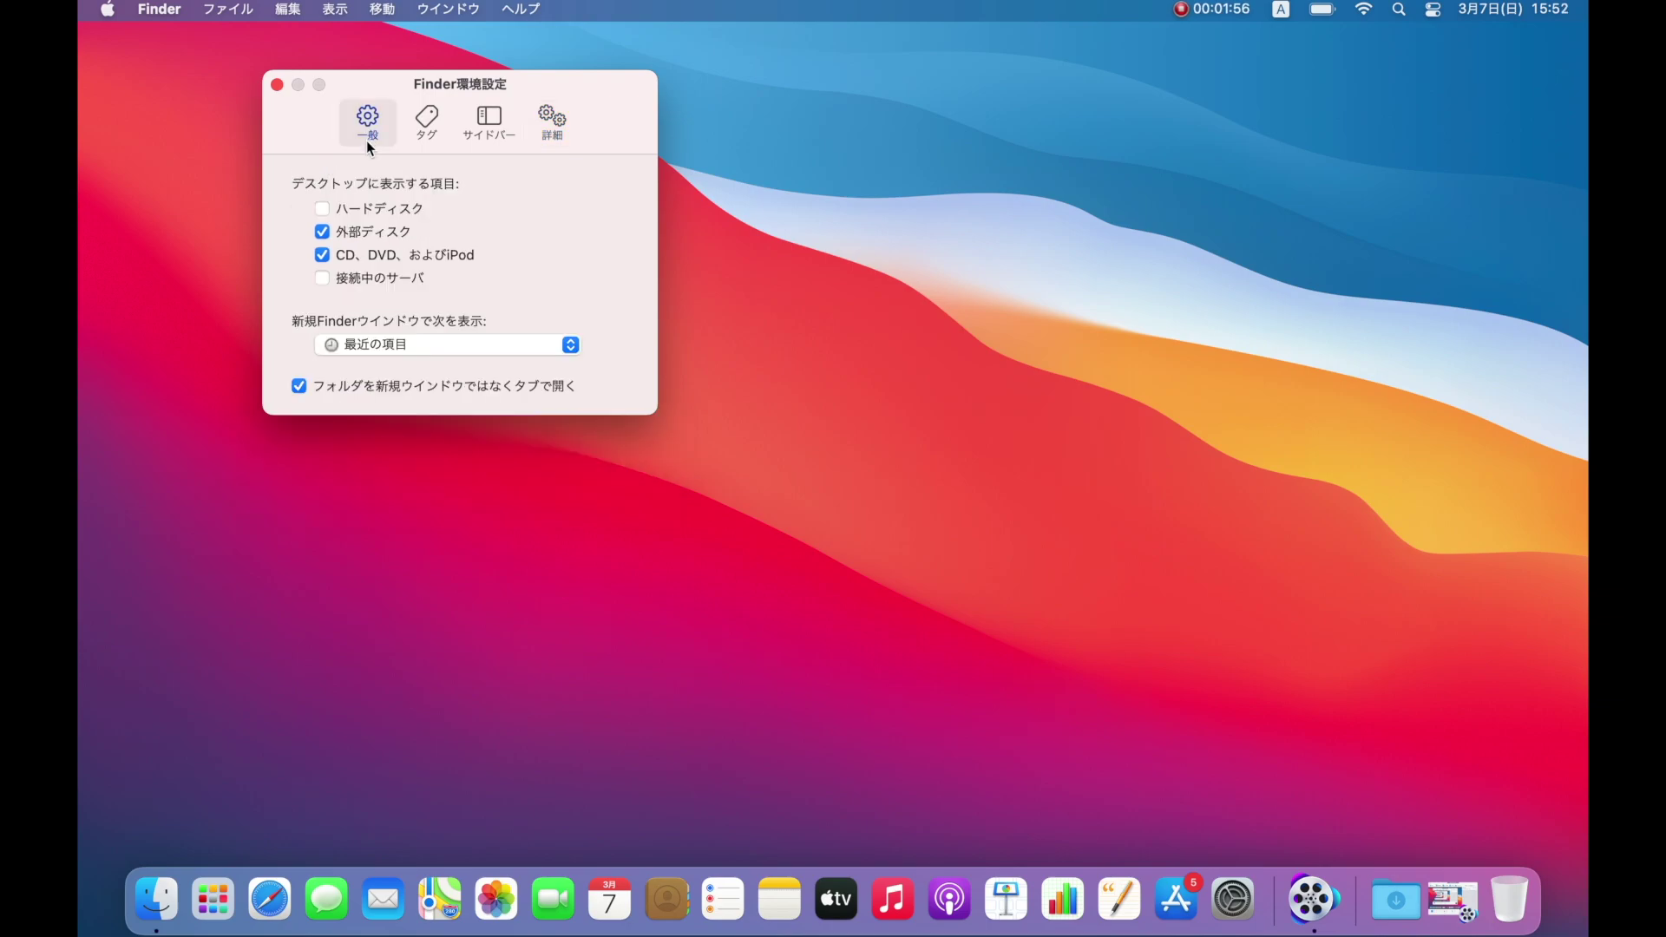
left_click(332, 211)
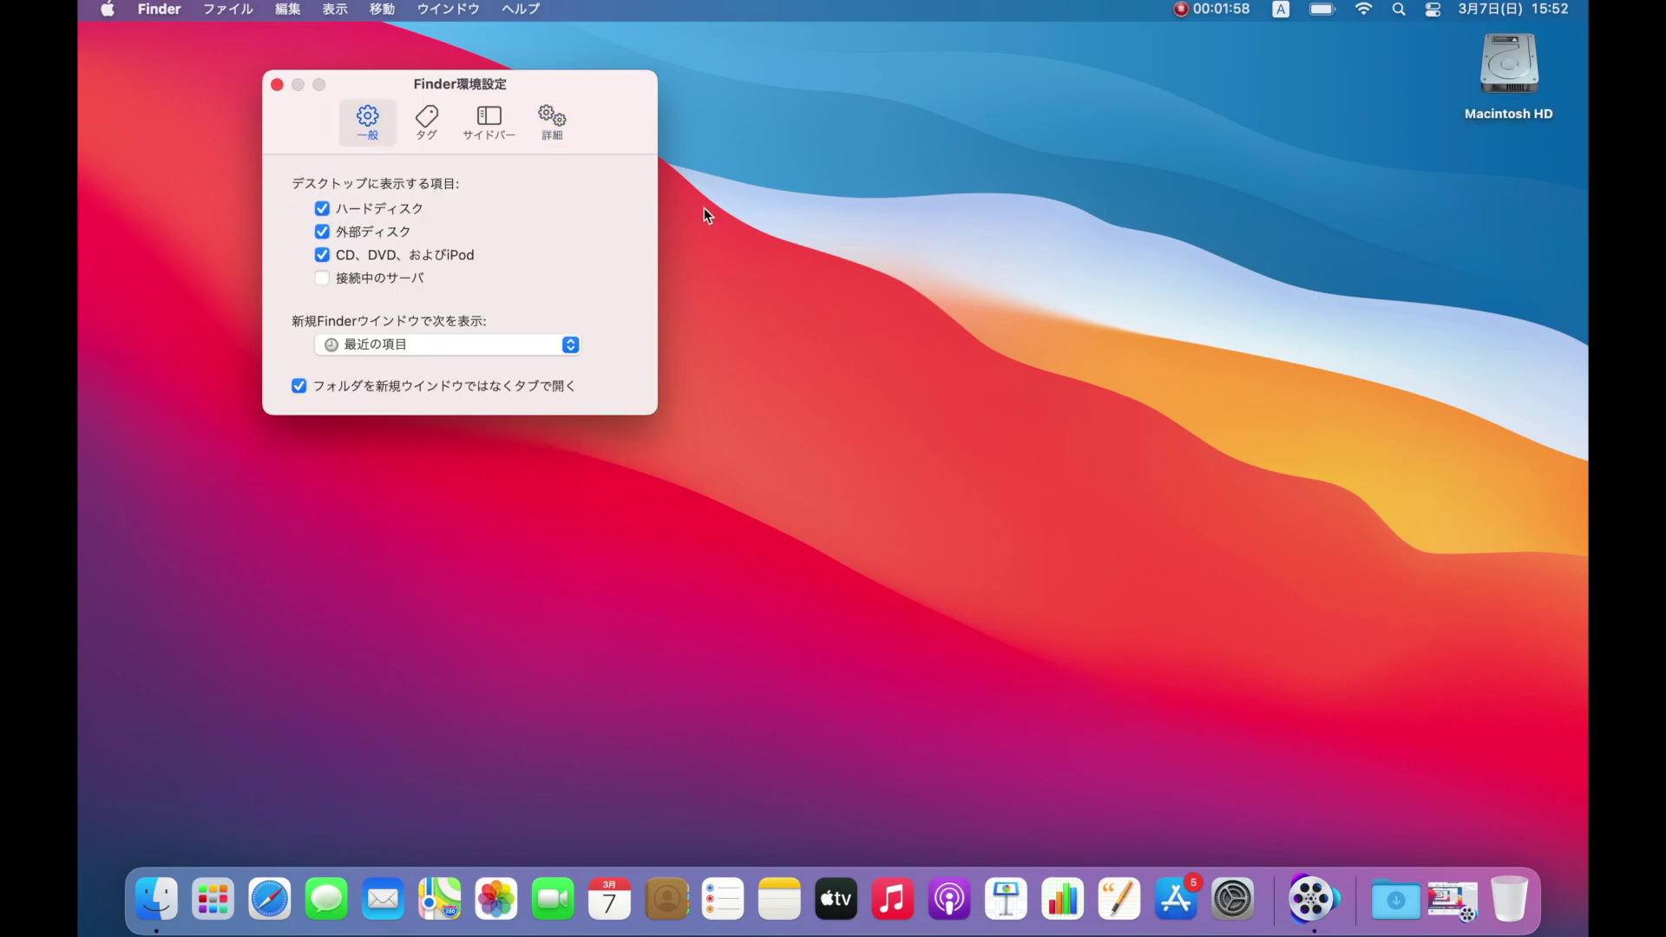
Open Macintosh HD from the desktop to view its contents, and close its window.
left_click(1510, 65)
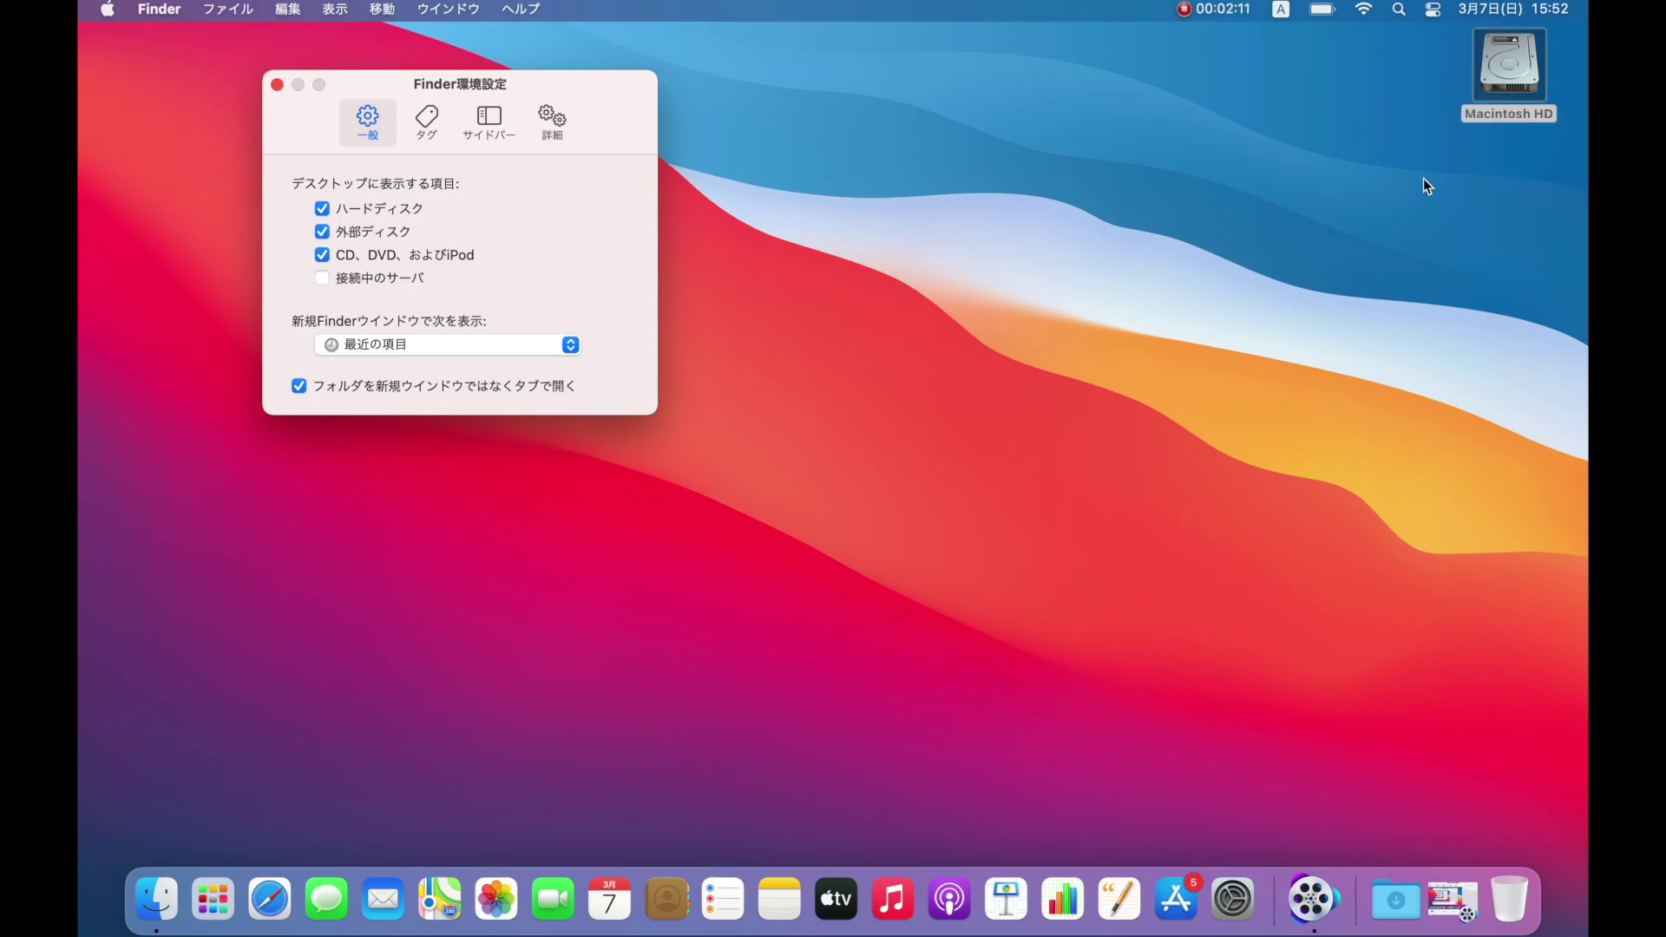
double_click(1510, 65)
left_click_drag(876, 147, 1057, 191)
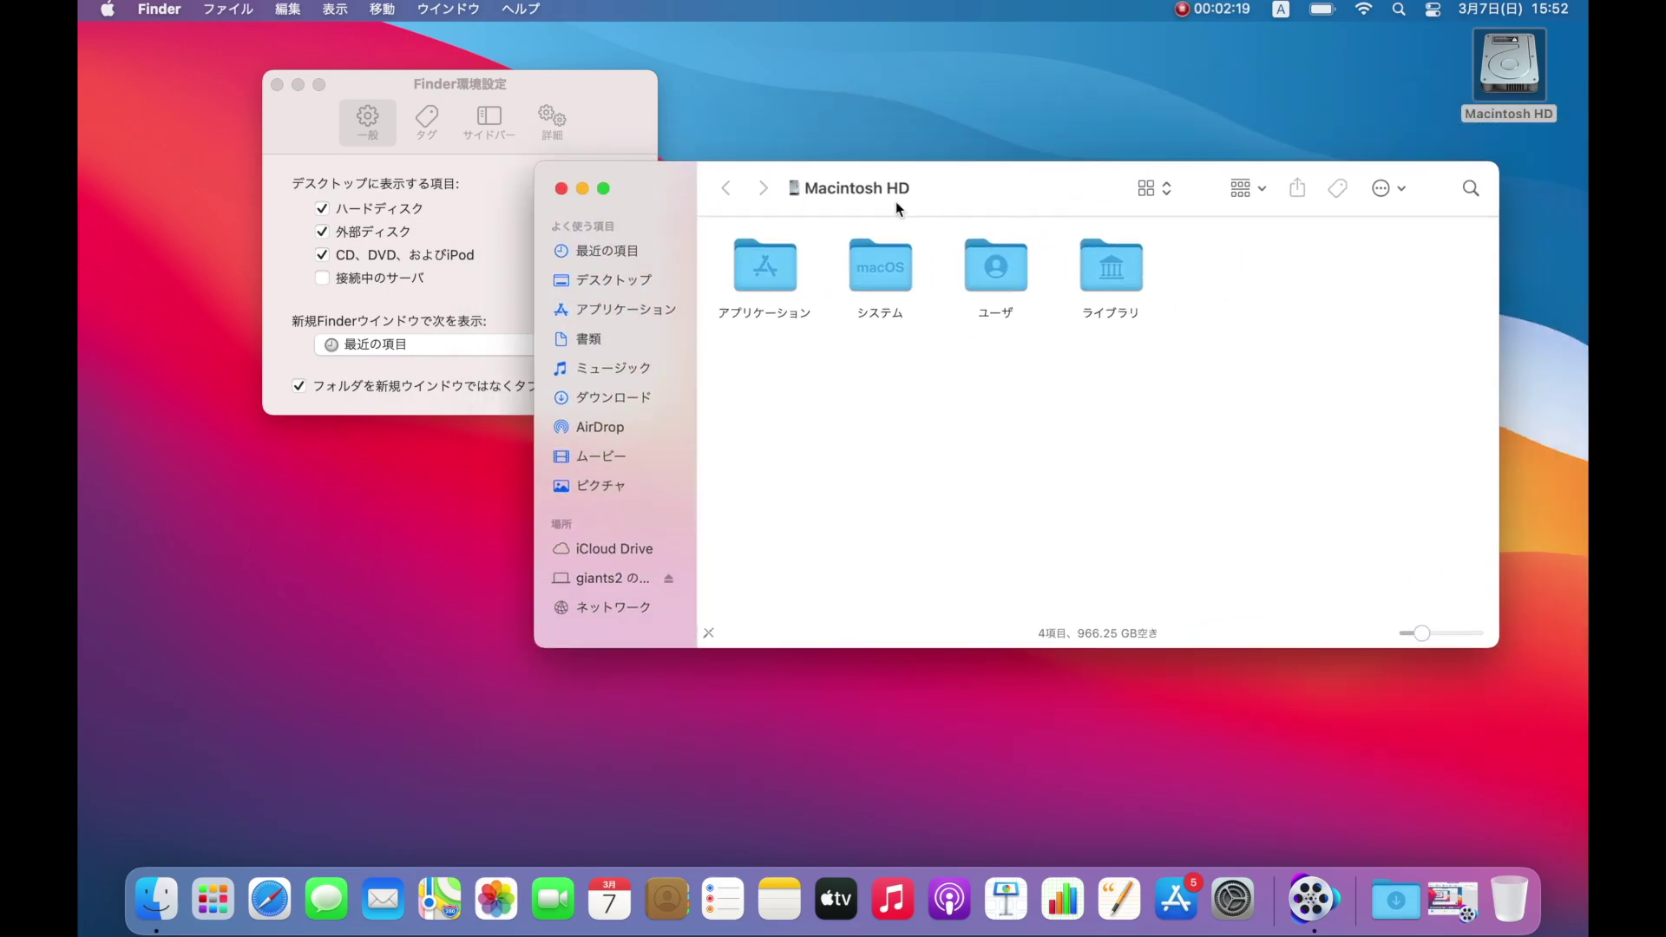
left_click(561, 189)
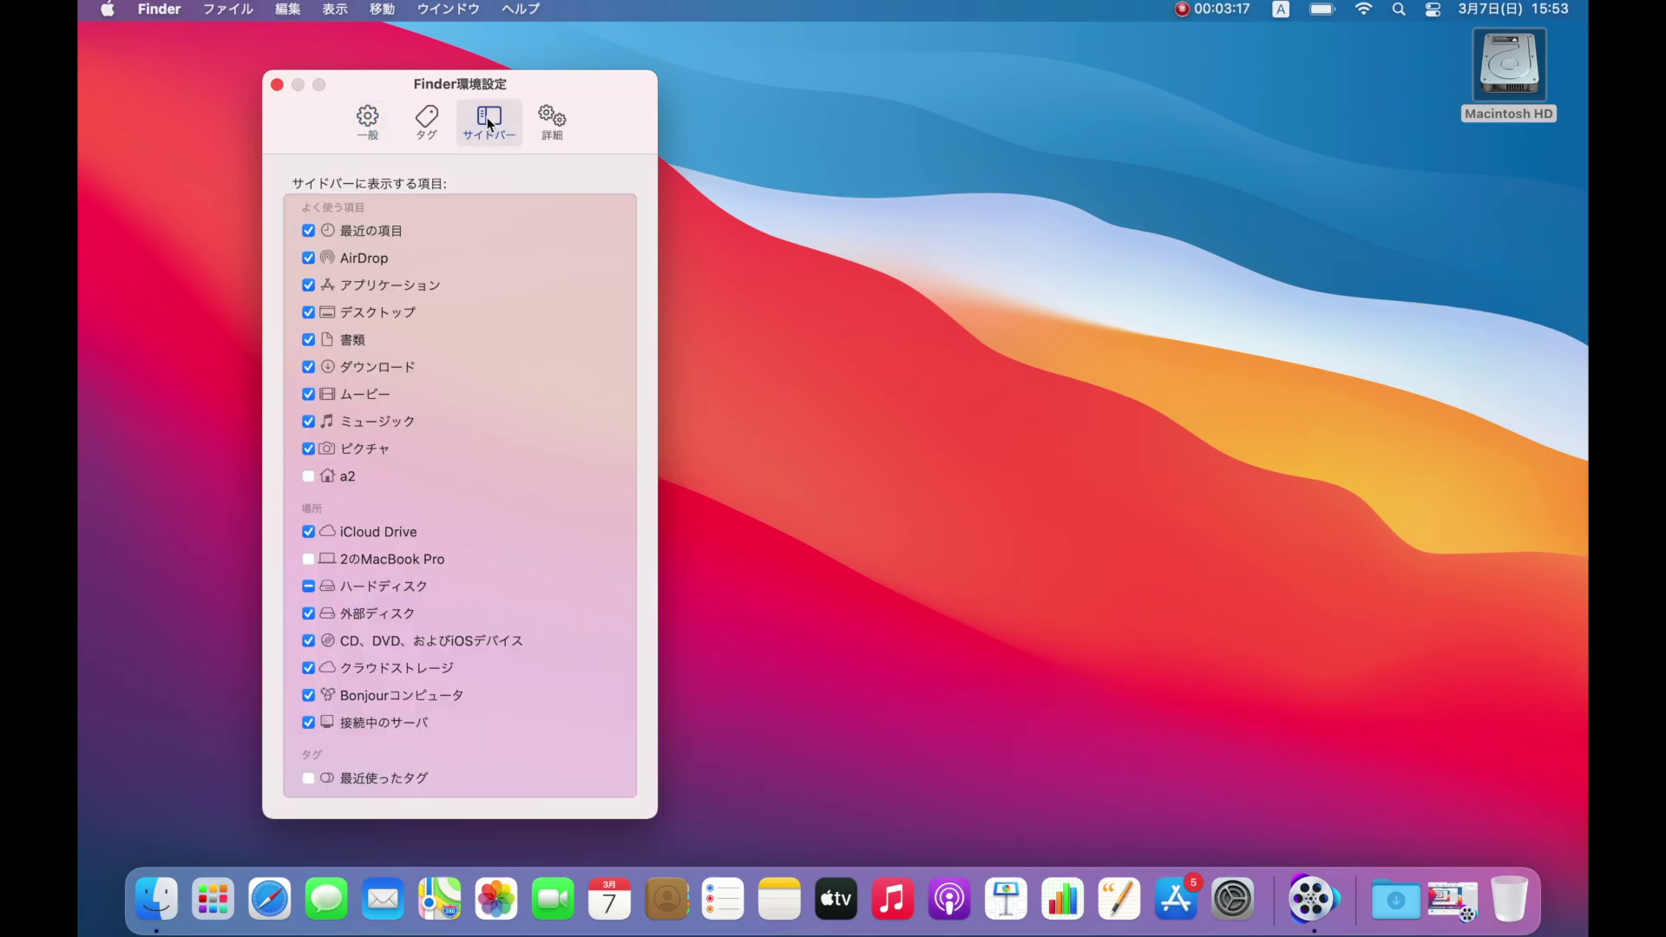
With Macintosh HD open, remove 最近の項目, AirDrop, iCloud Drive and クラウドストレージ from the Finder sidebar, and move ダウンロード below ピクチャ.
double_click(1514, 76)
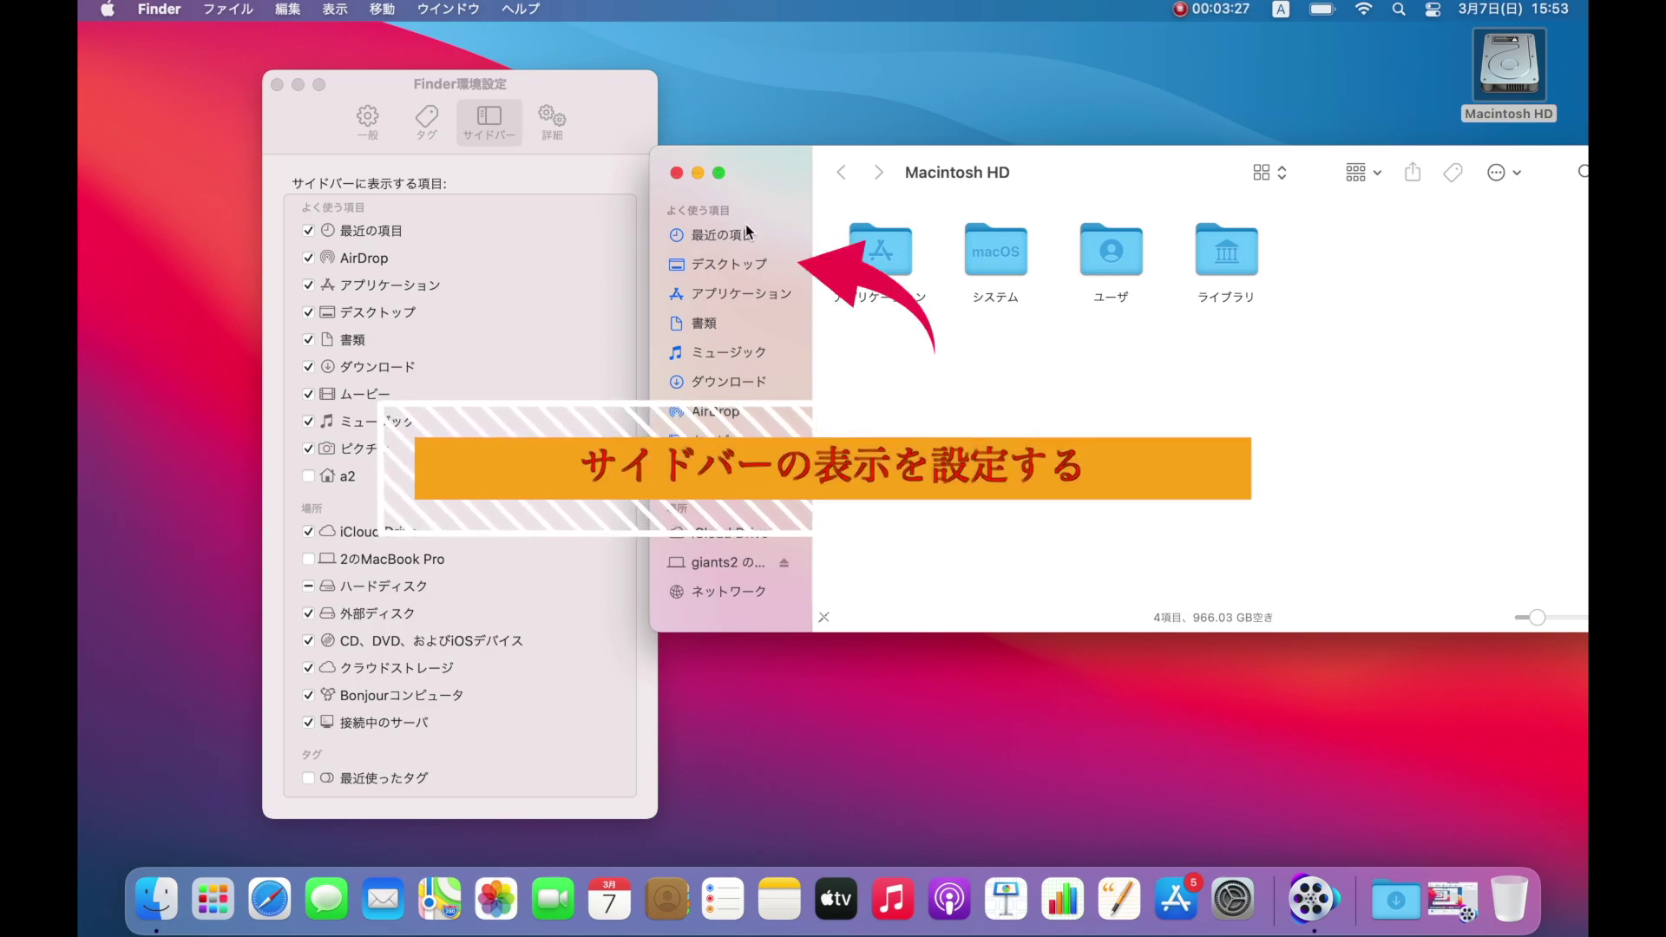
left_click_drag(560, 83, 516, 83)
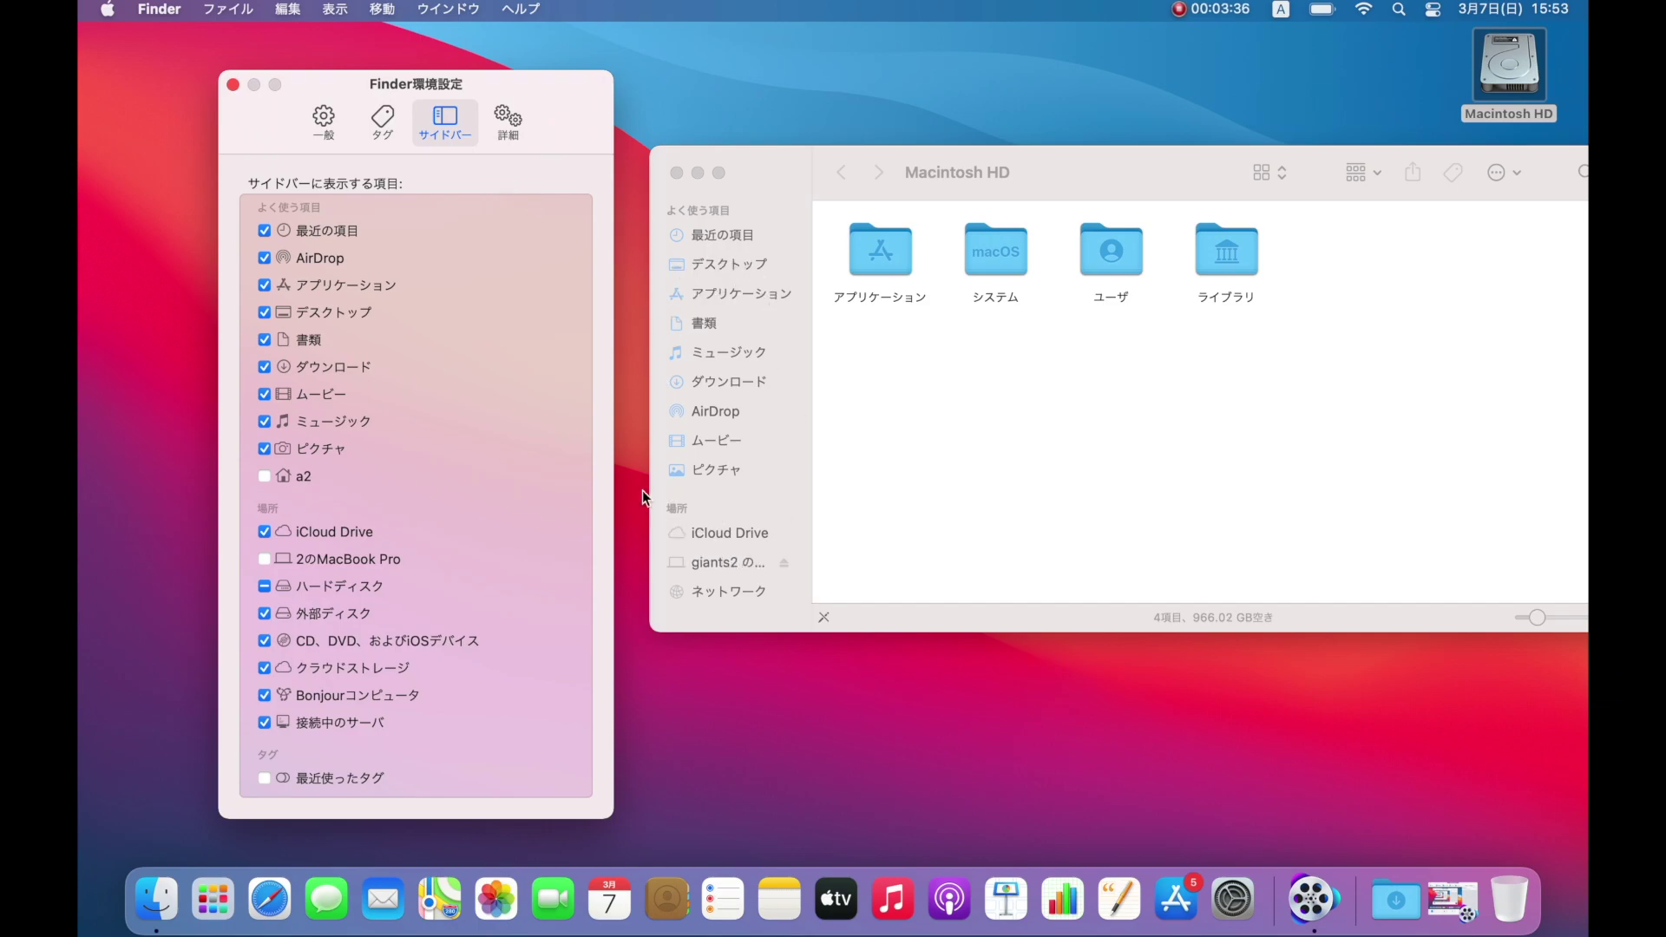
left_click(265, 231)
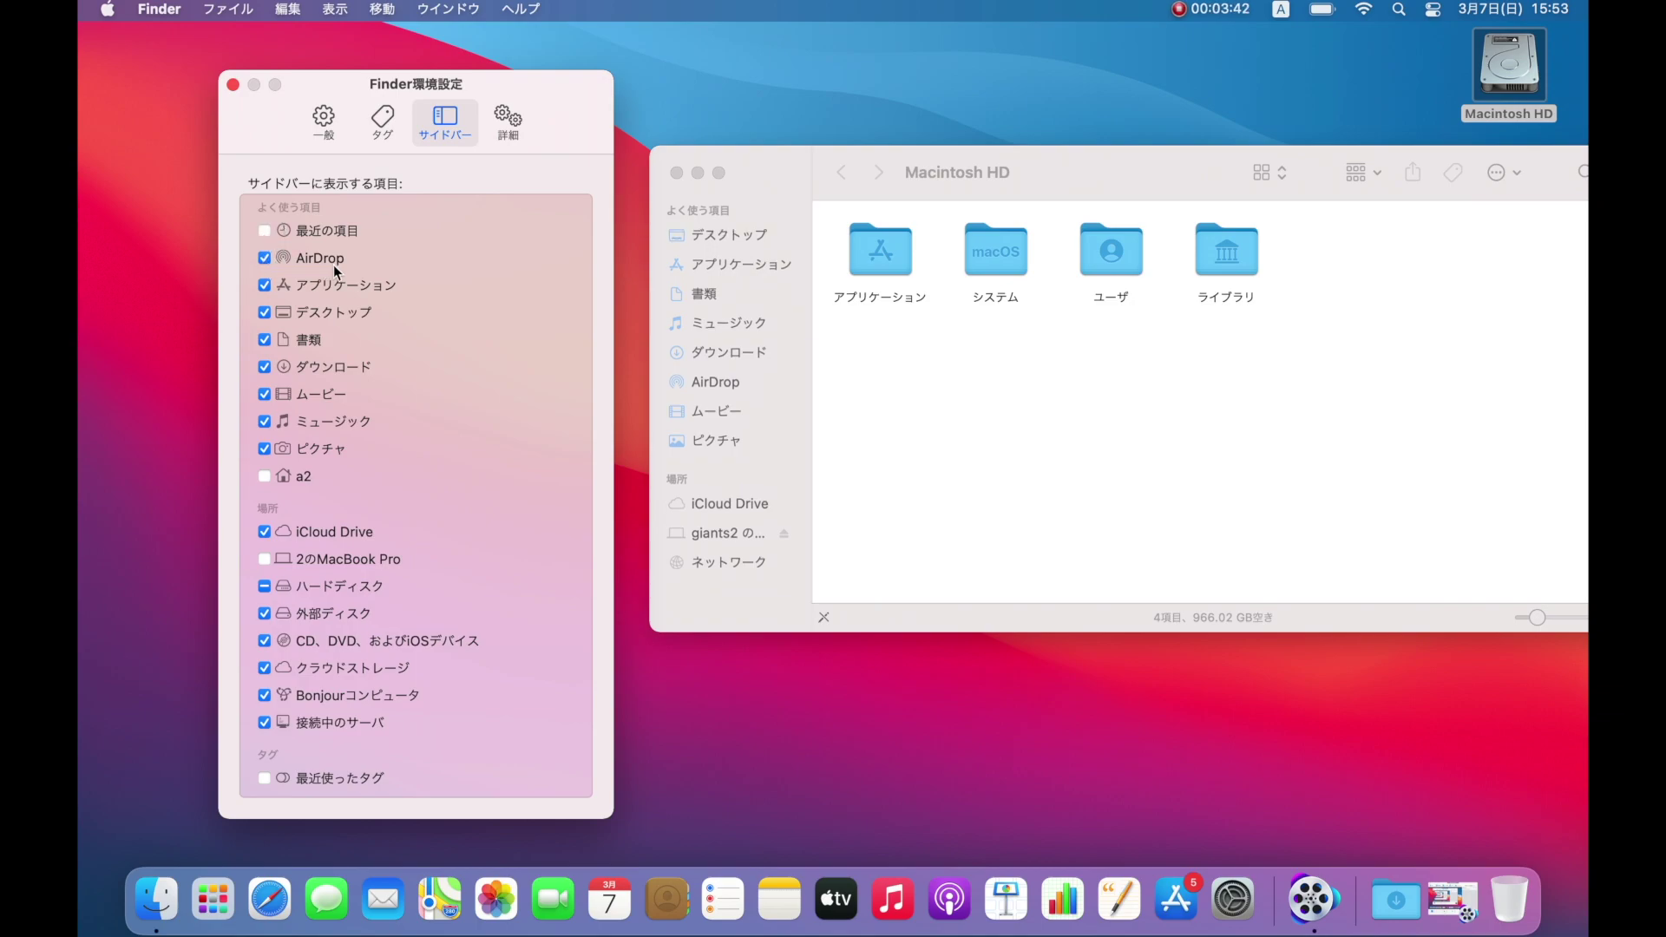
left_click(264, 259)
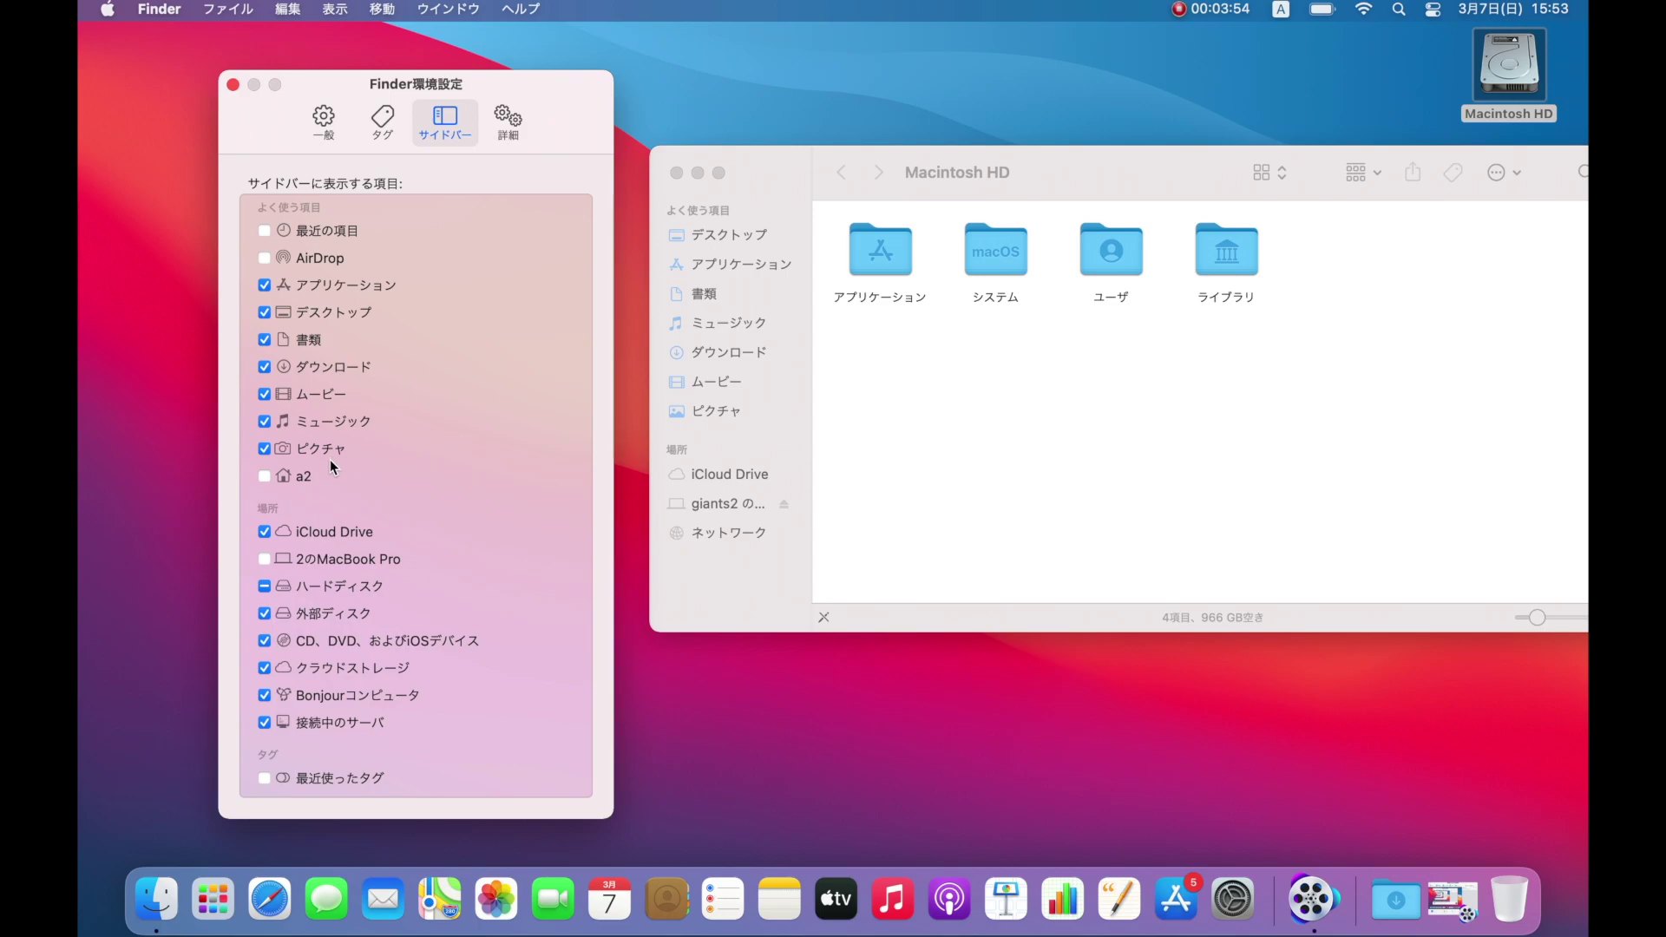
left_click(265, 530)
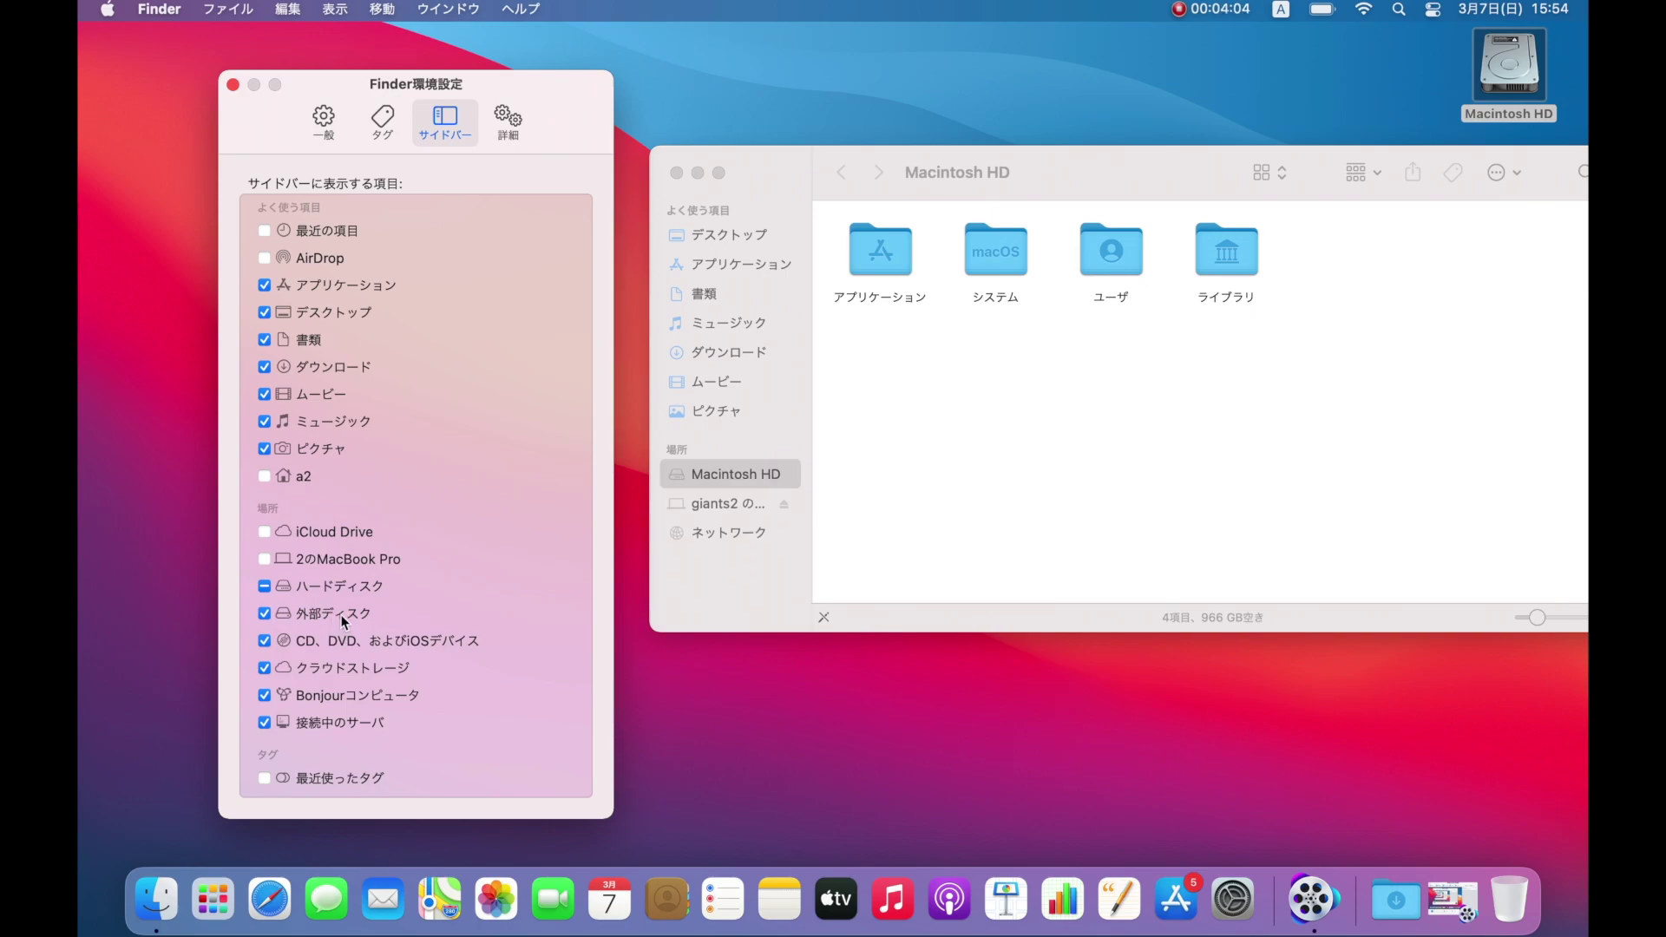
left_click(265, 668)
left_click_drag(729, 352, 740, 408)
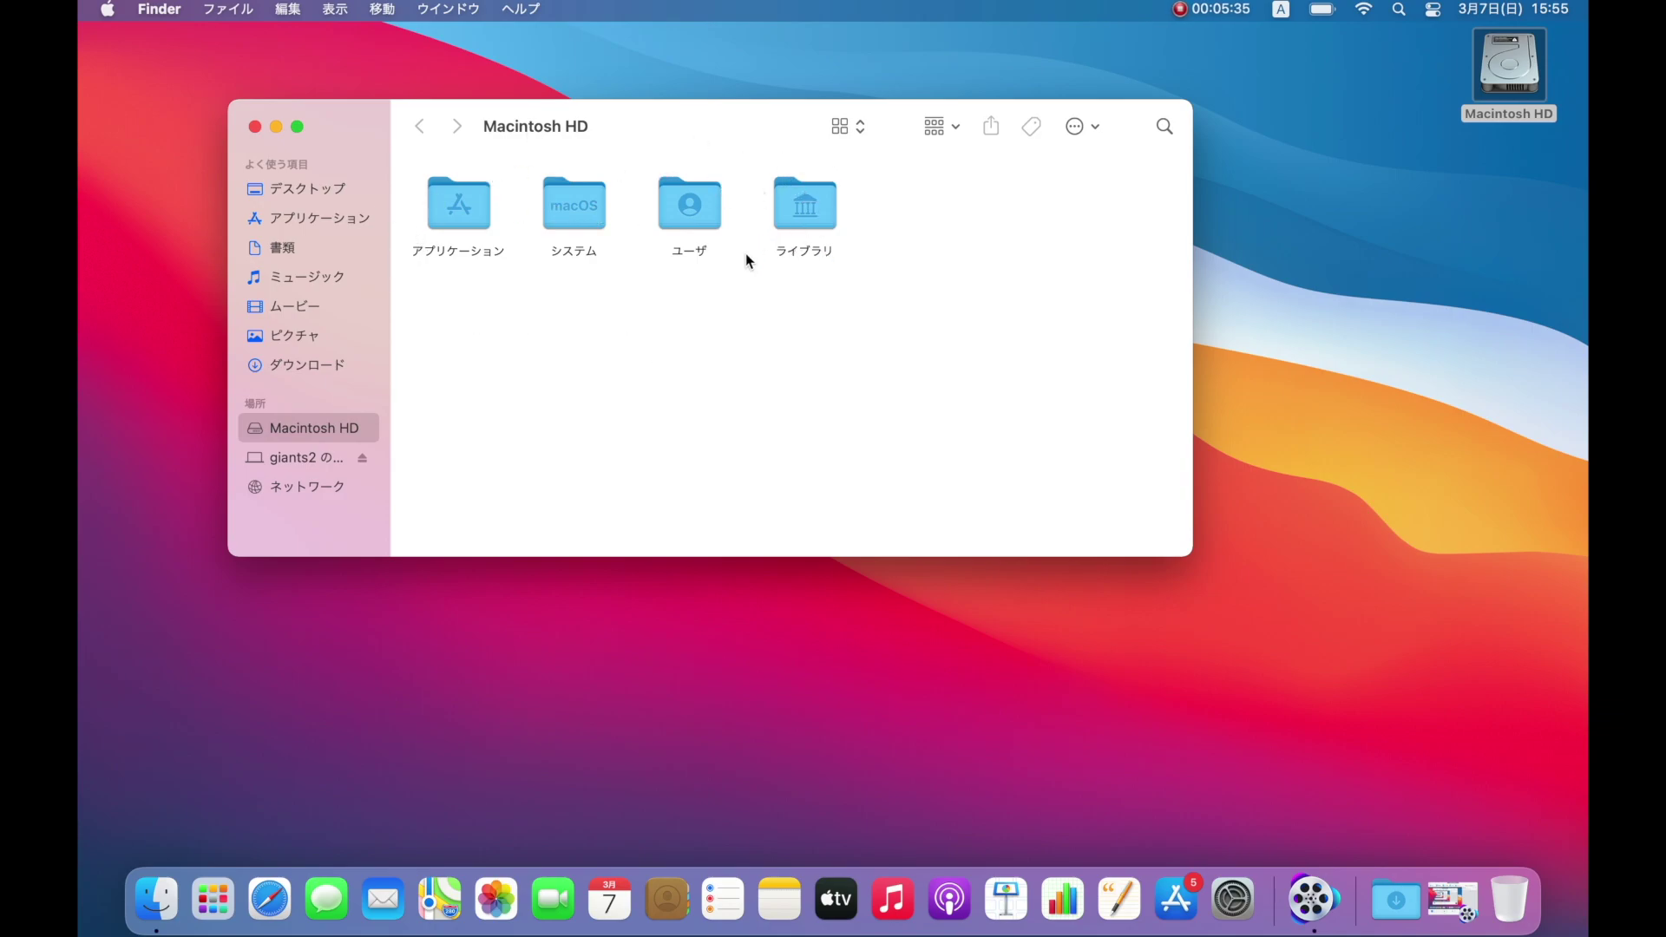
Switch the Macintosh HD window to column view (カラム).
left_click(853, 130)
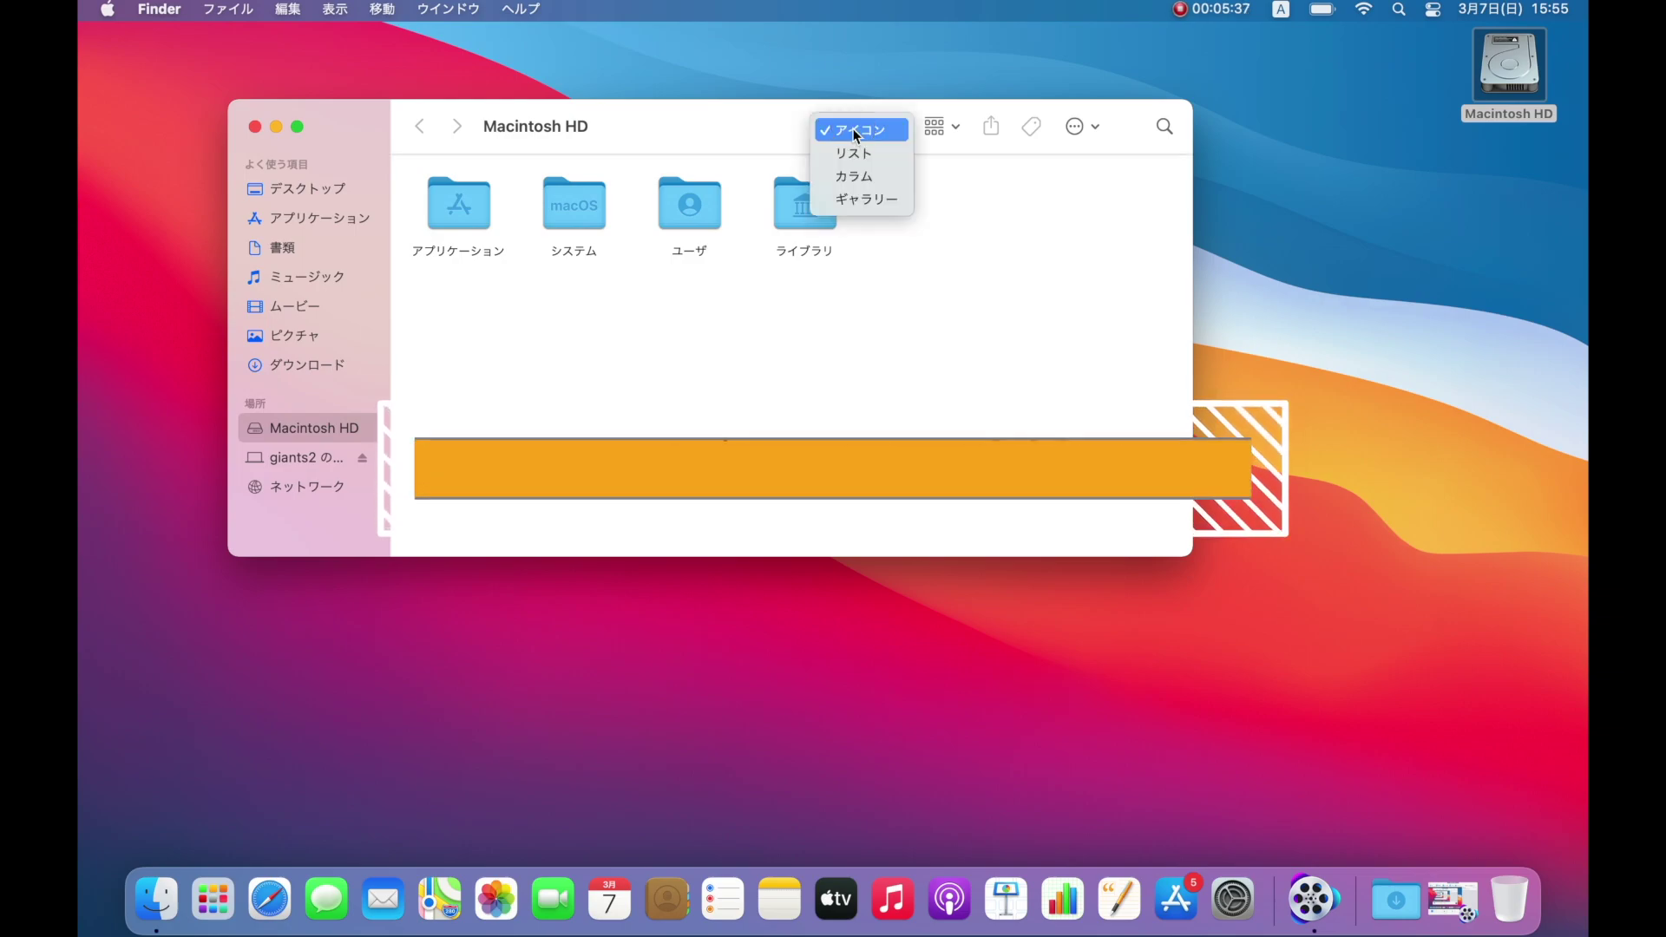
left_click(870, 178)
left_click(840, 130)
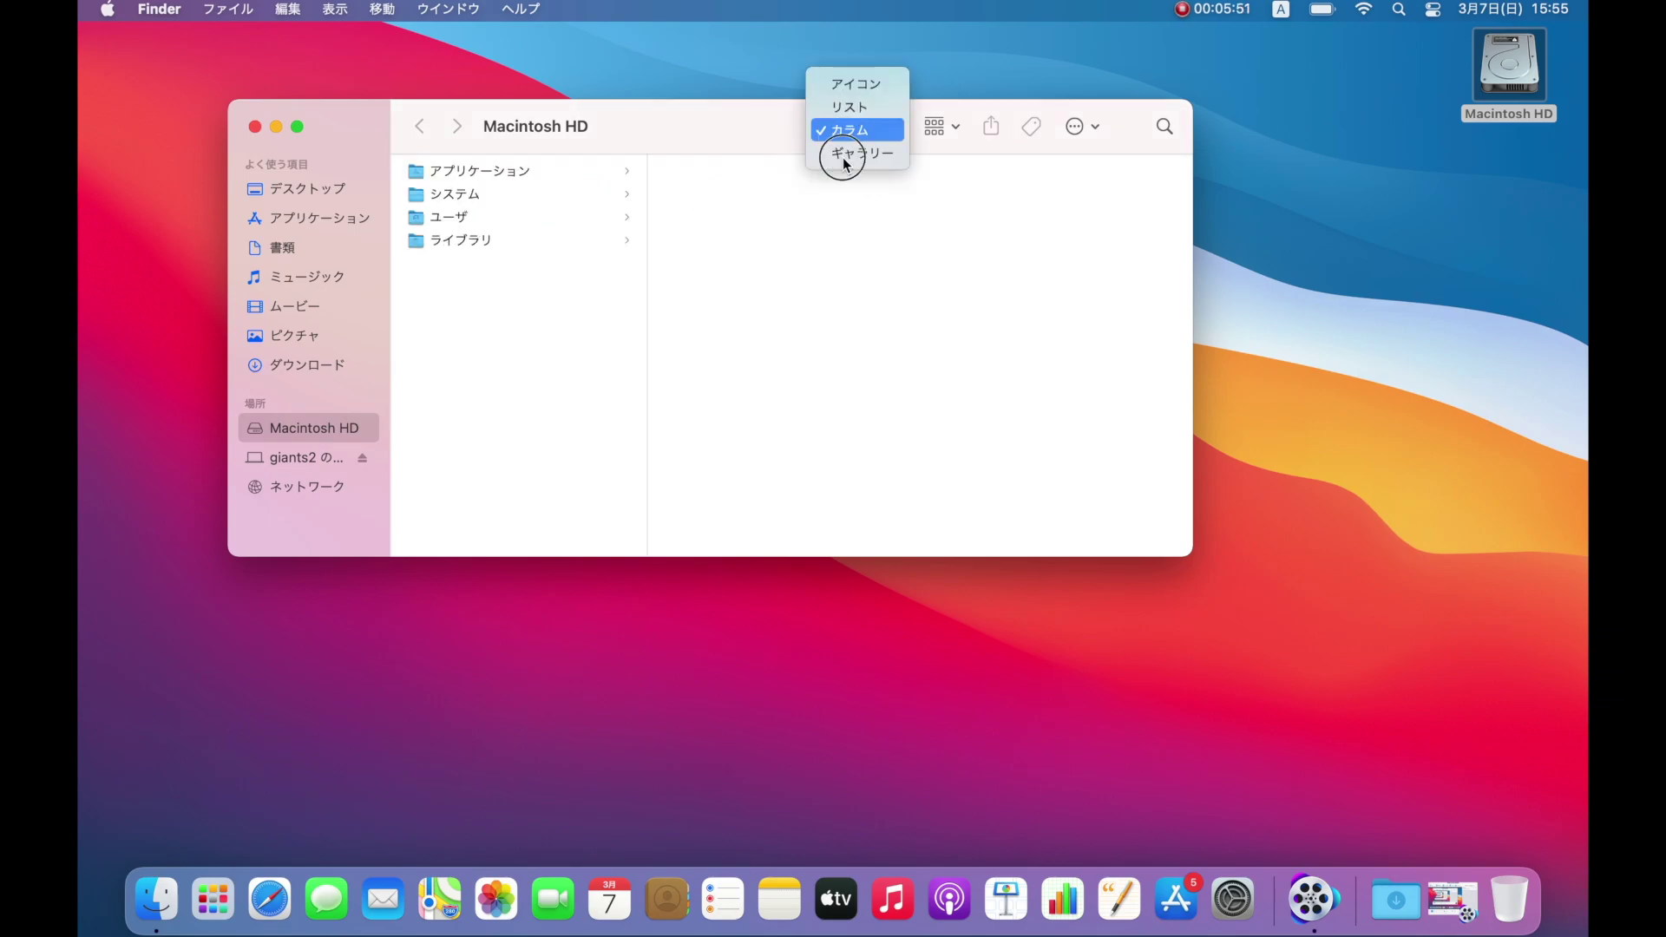
left_click(736, 303)
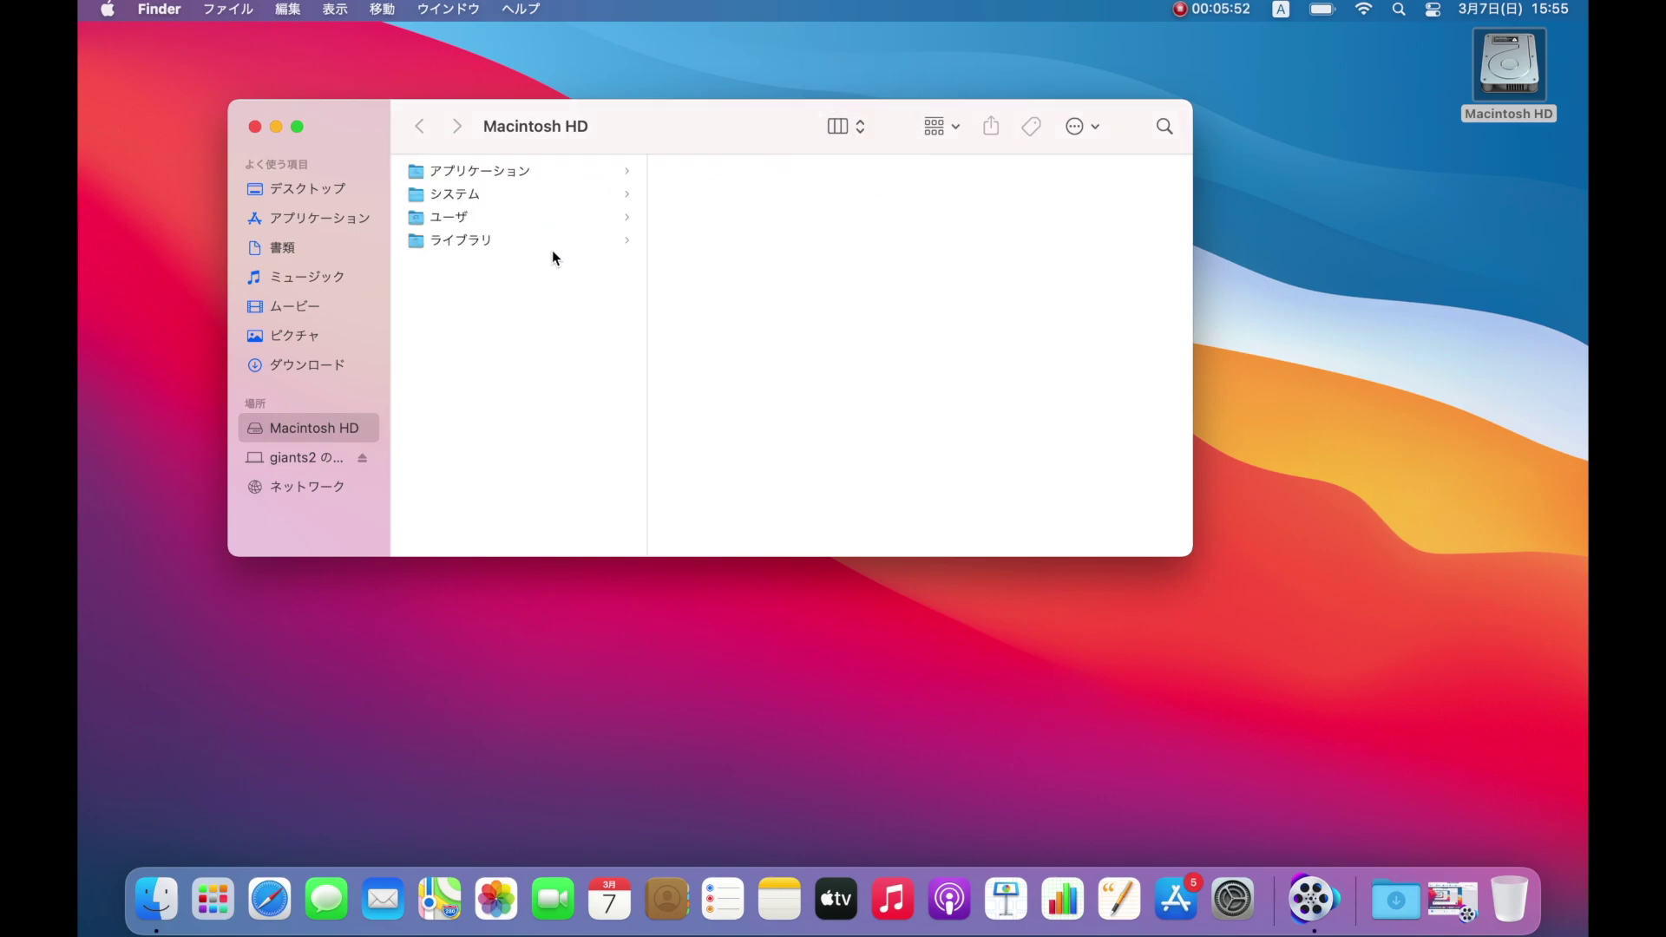
Browse the アプリケーション and ユーザ folders in columns, going into the home folder's デスクトップ, ピクチャ and パブリック folders.
left_click(522, 171)
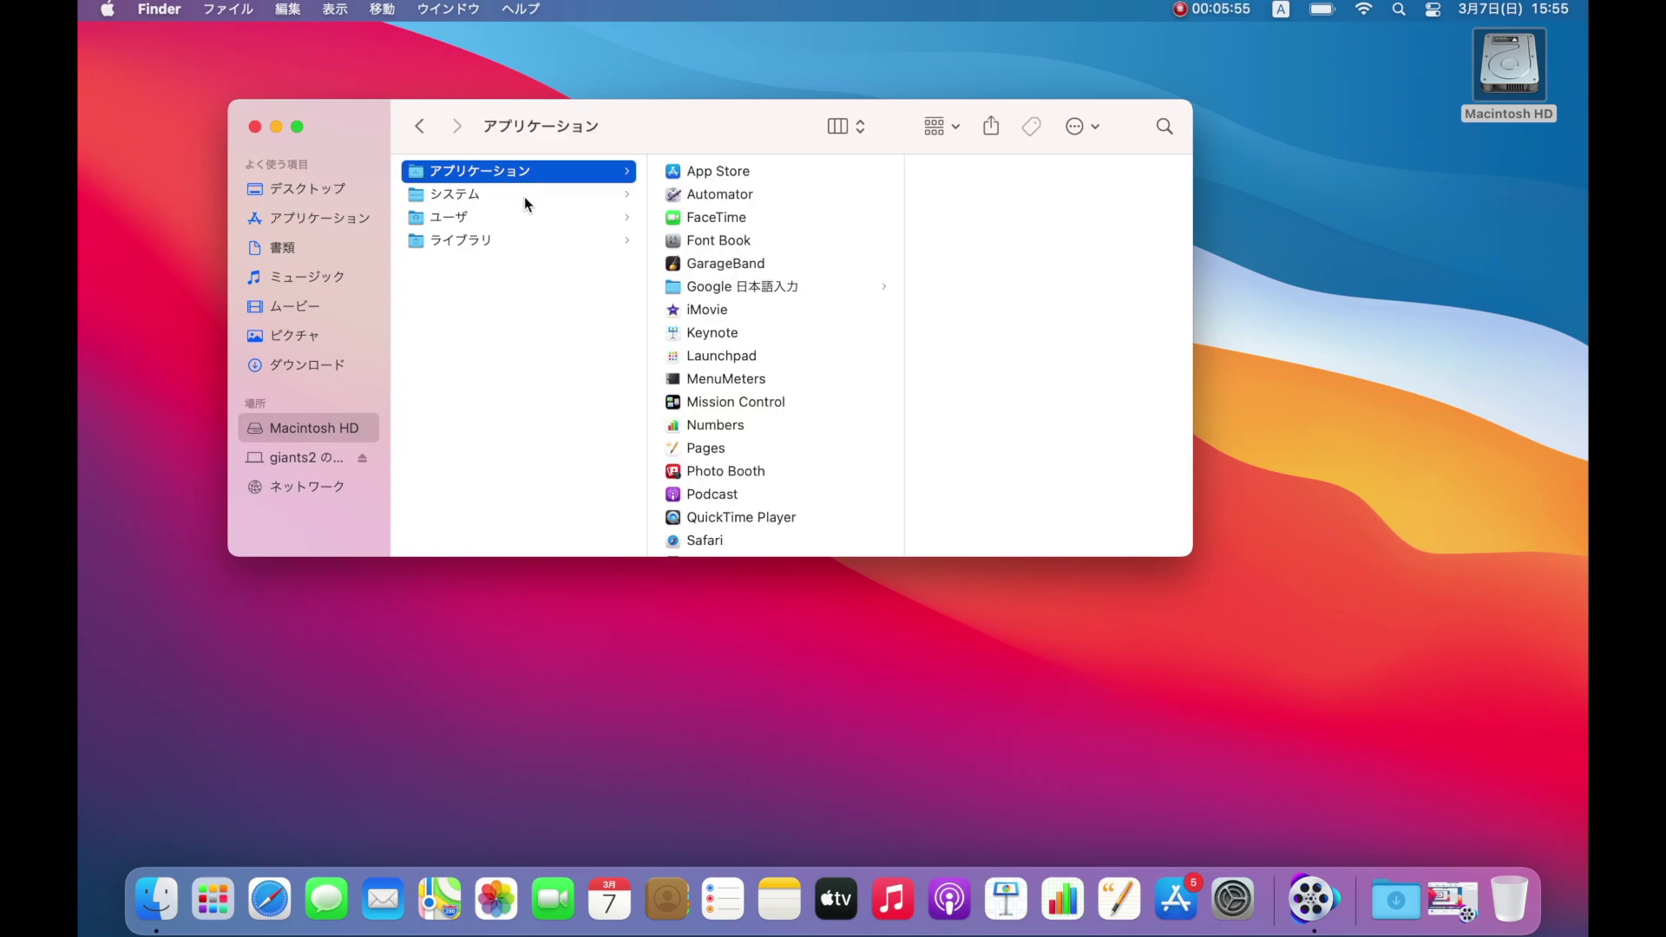
left_click(523, 218)
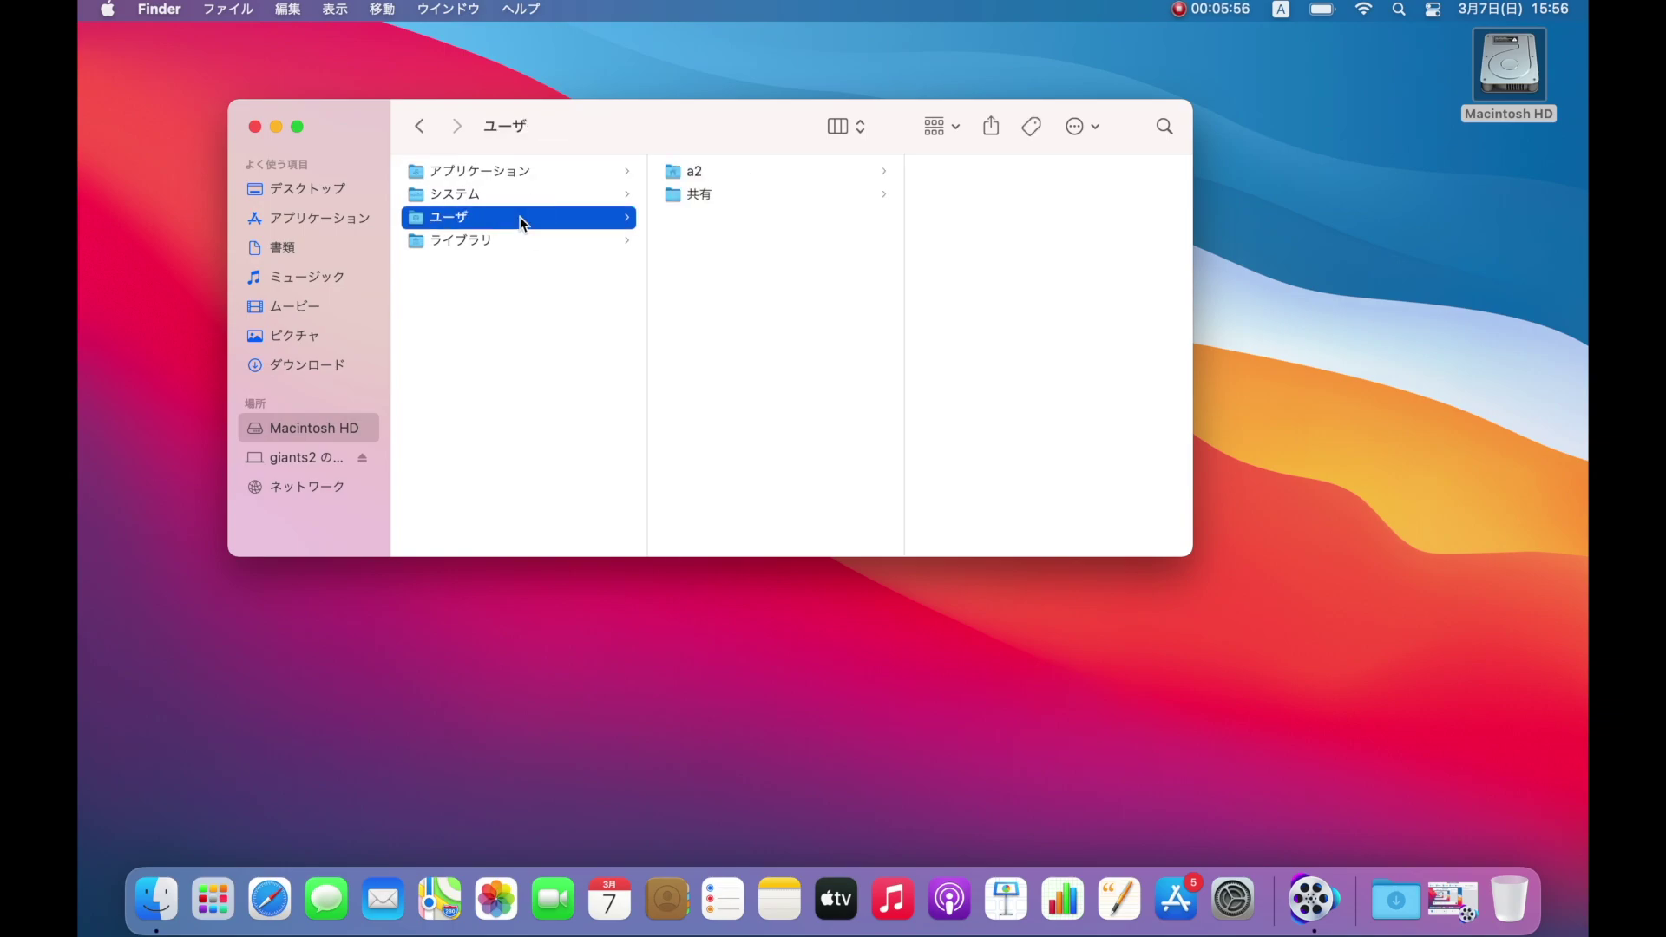
left_click(689, 172)
left_click(1003, 218)
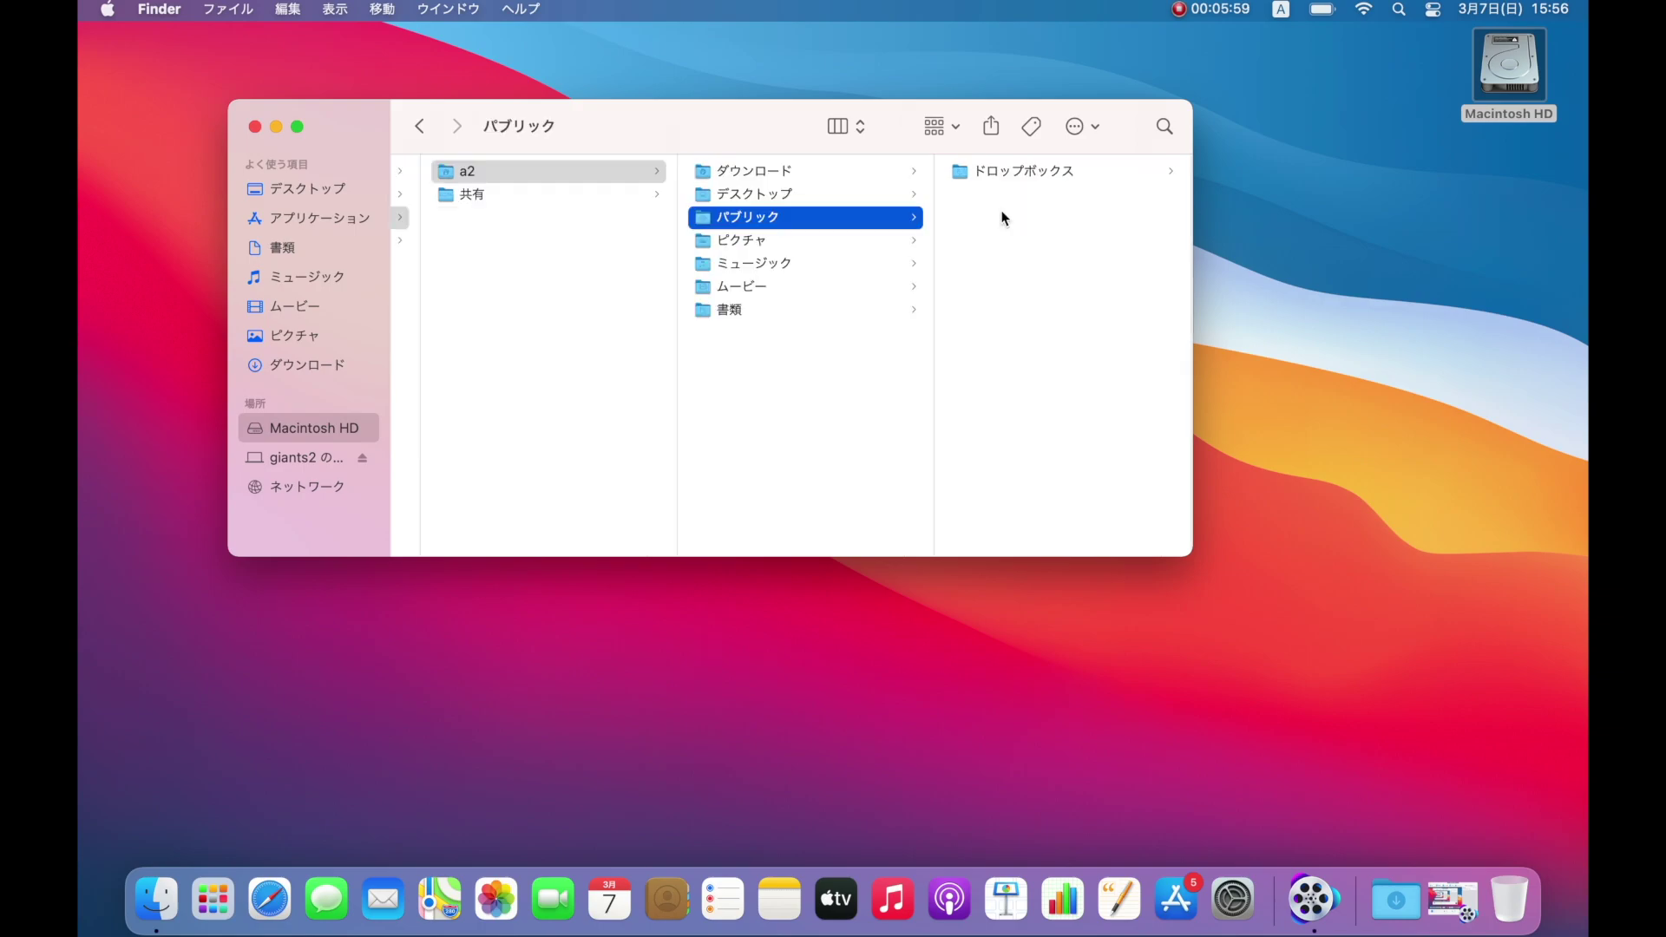
left_click(813, 194)
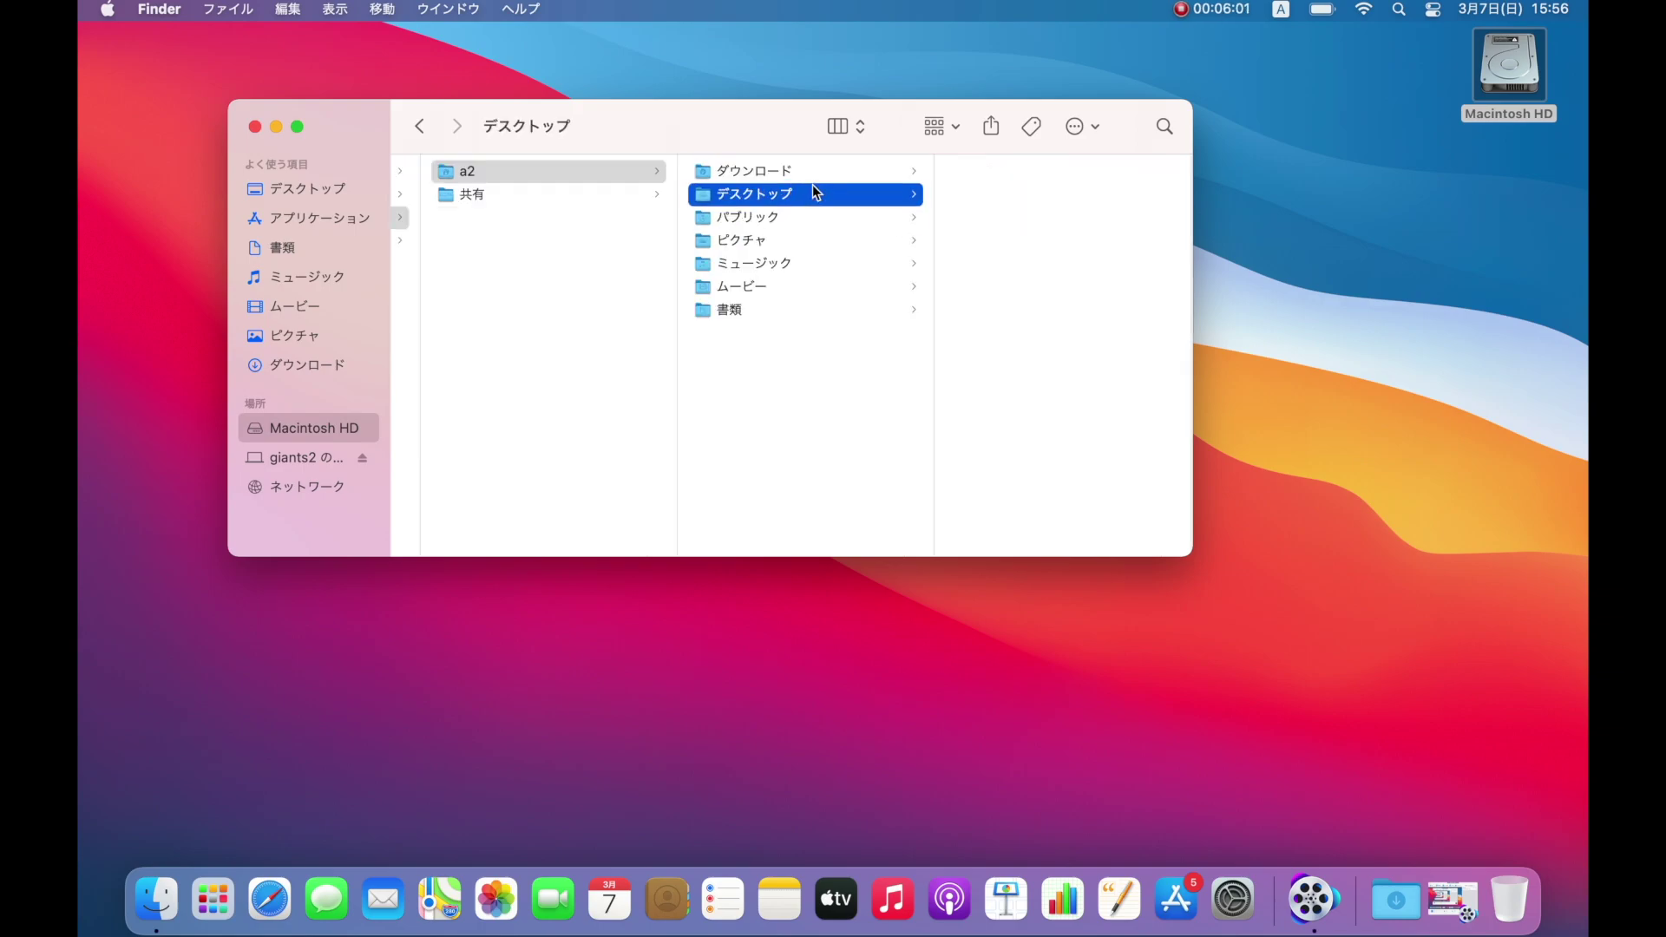
left_click(799, 219)
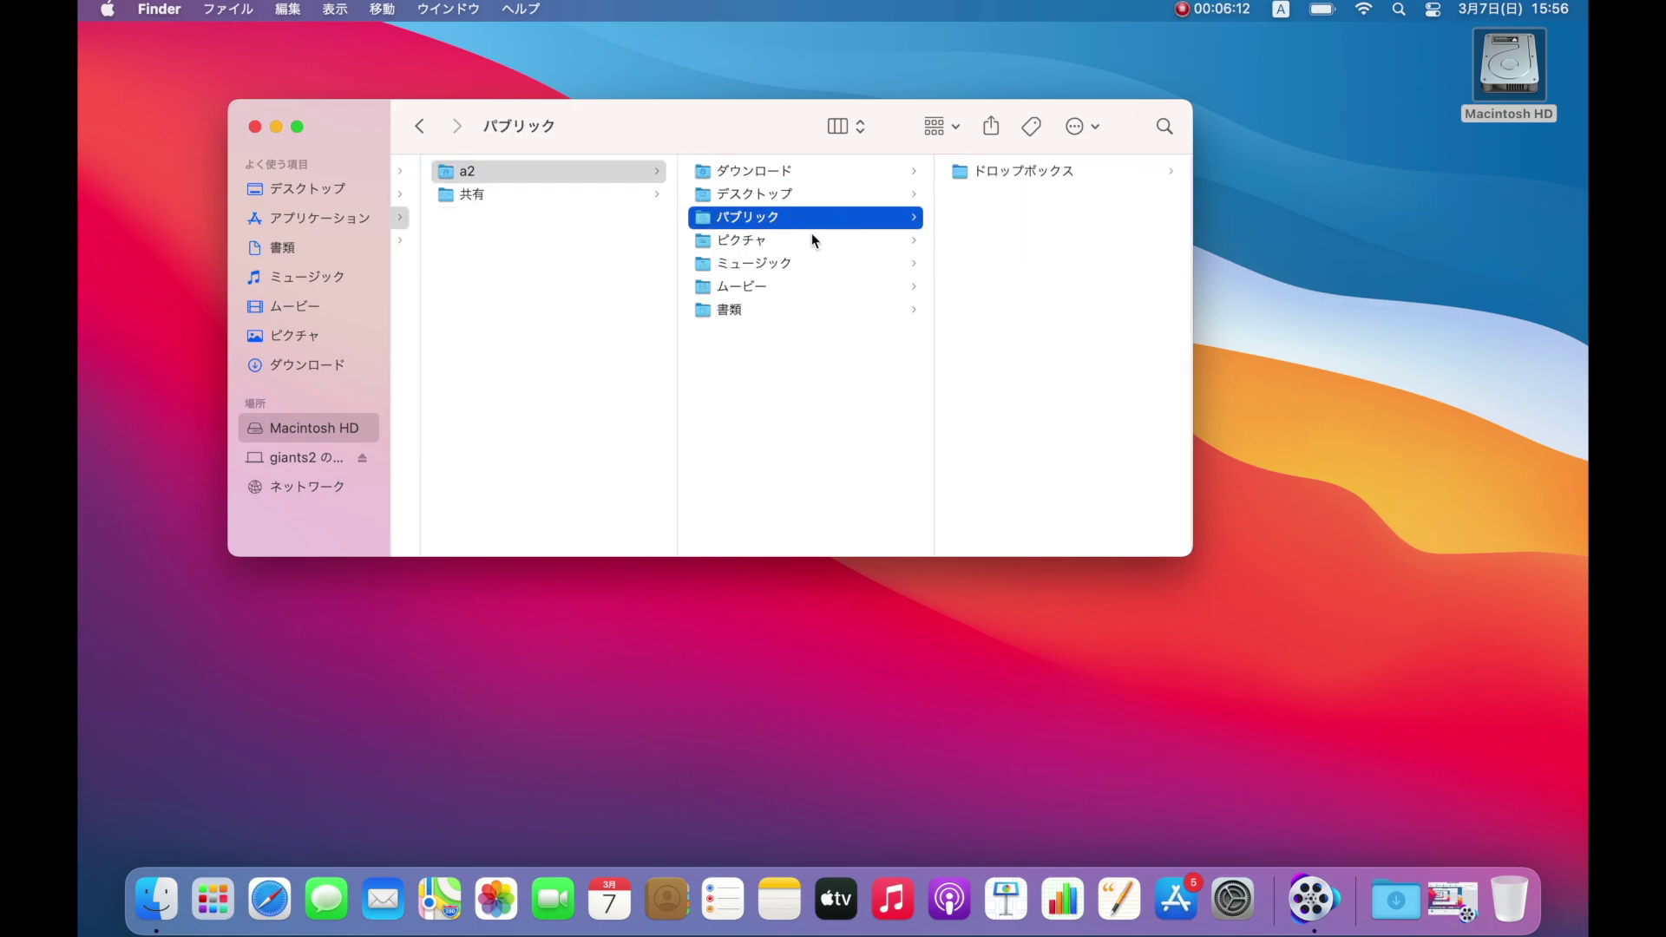
left_click(818, 241)
left_click(811, 218)
Create two new folders on the desktop, named 1 and 2.
right_click(1411, 191)
left_click(1386, 203)
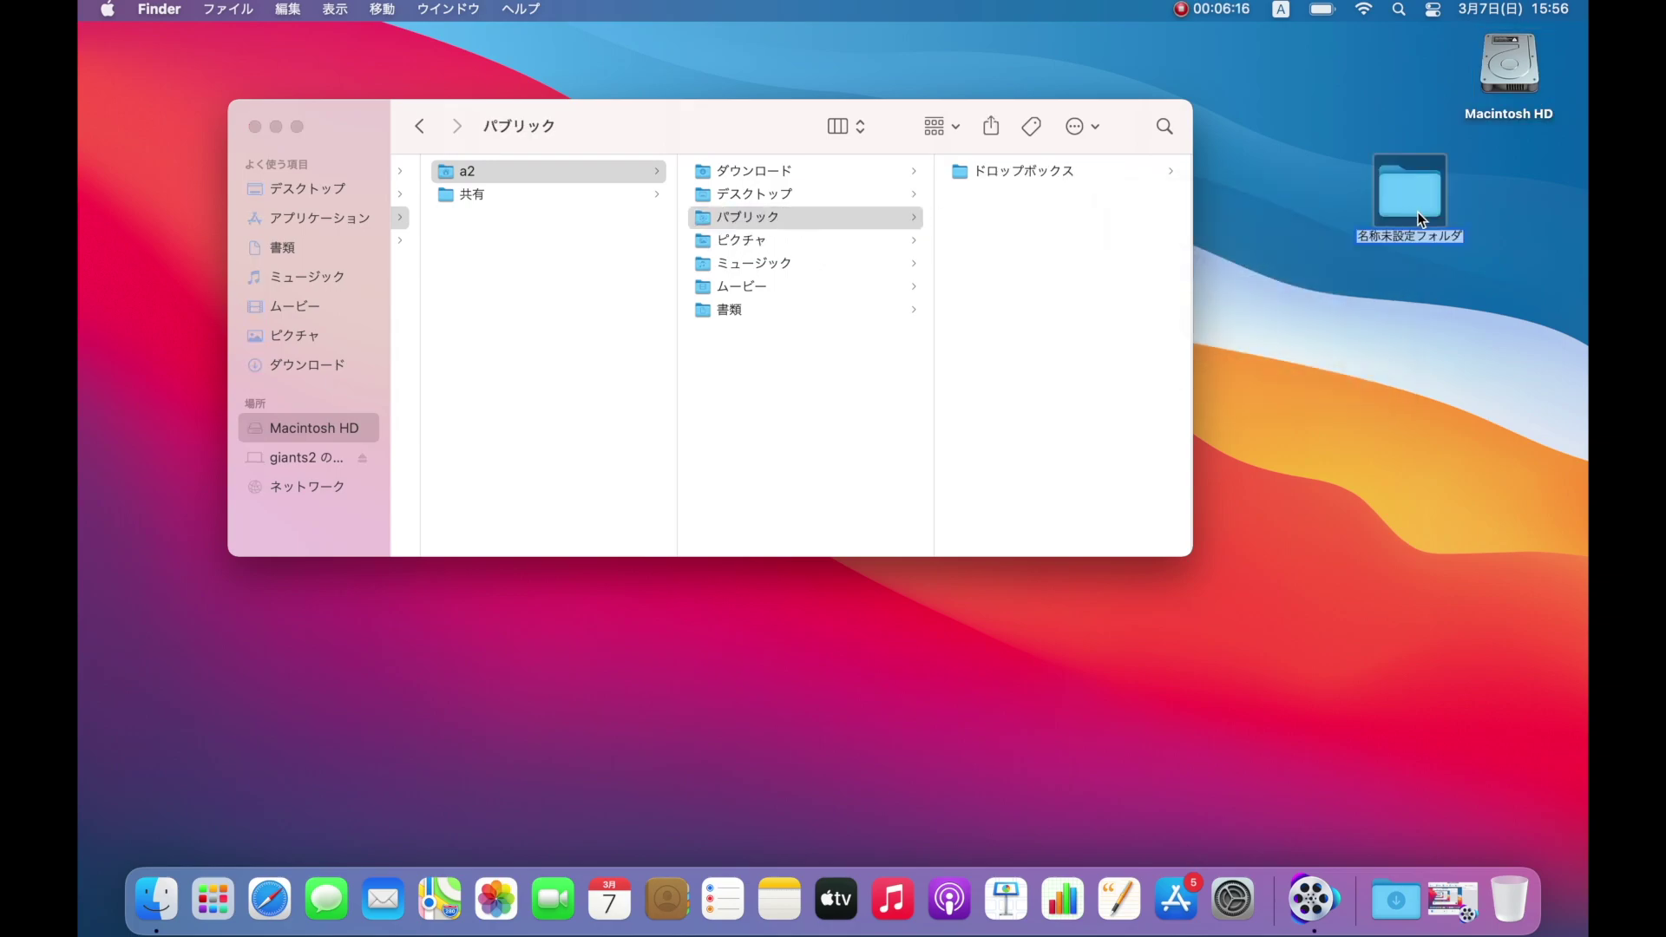
type("1")
key("Return")
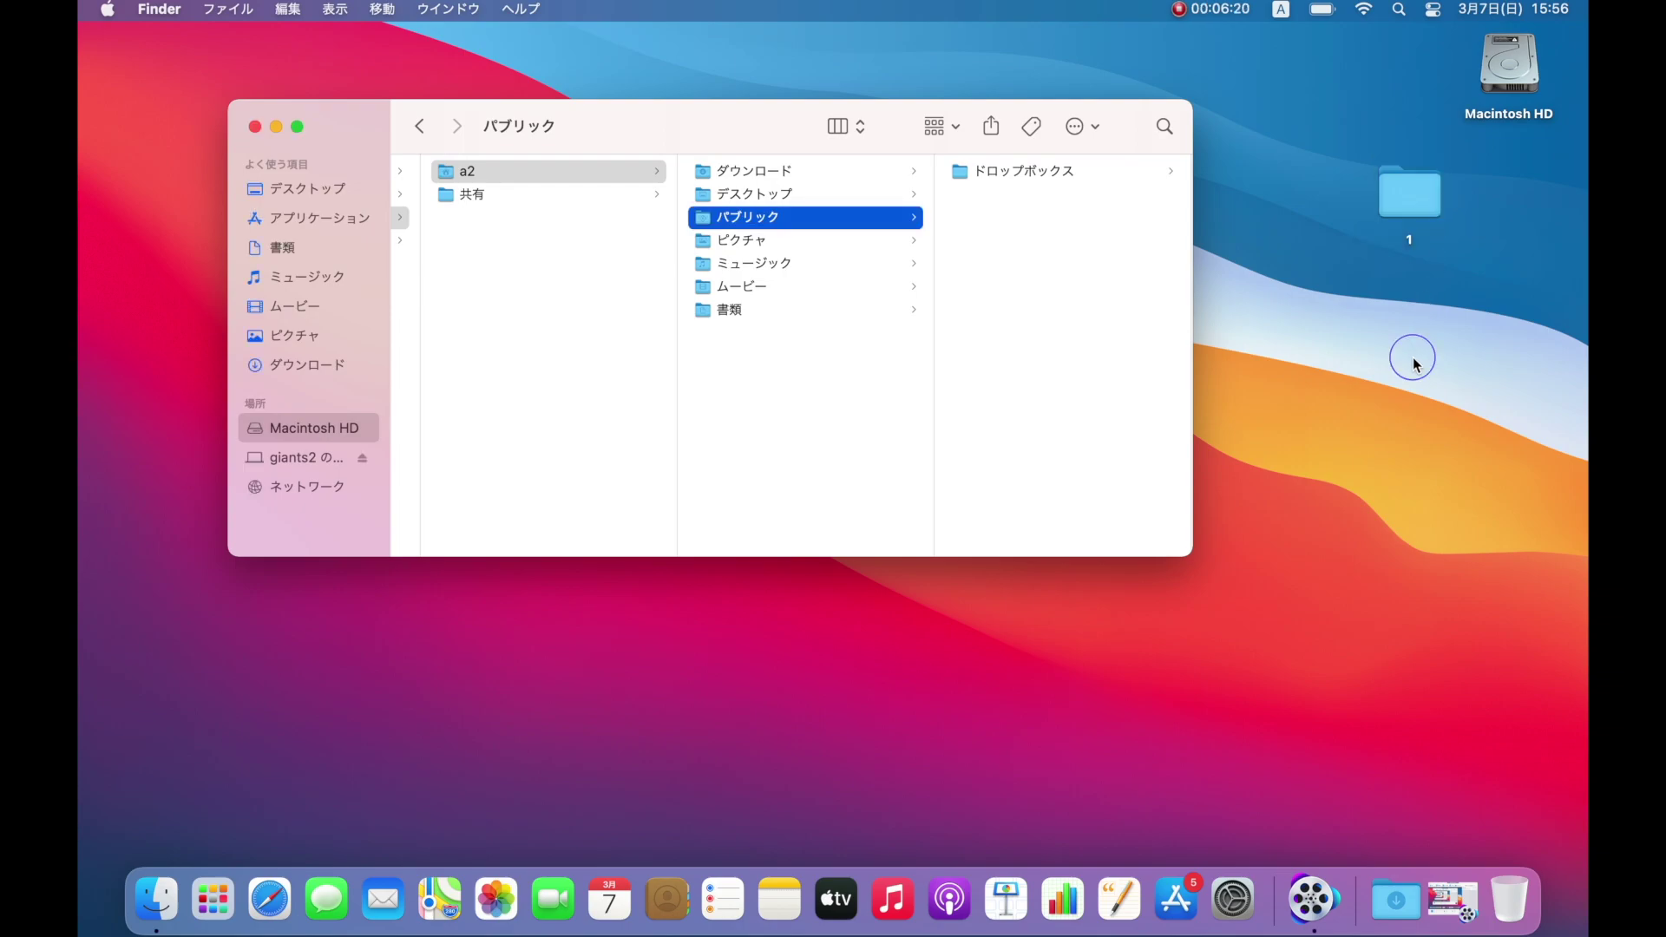
right_click(1412, 357)
left_click(1387, 371)
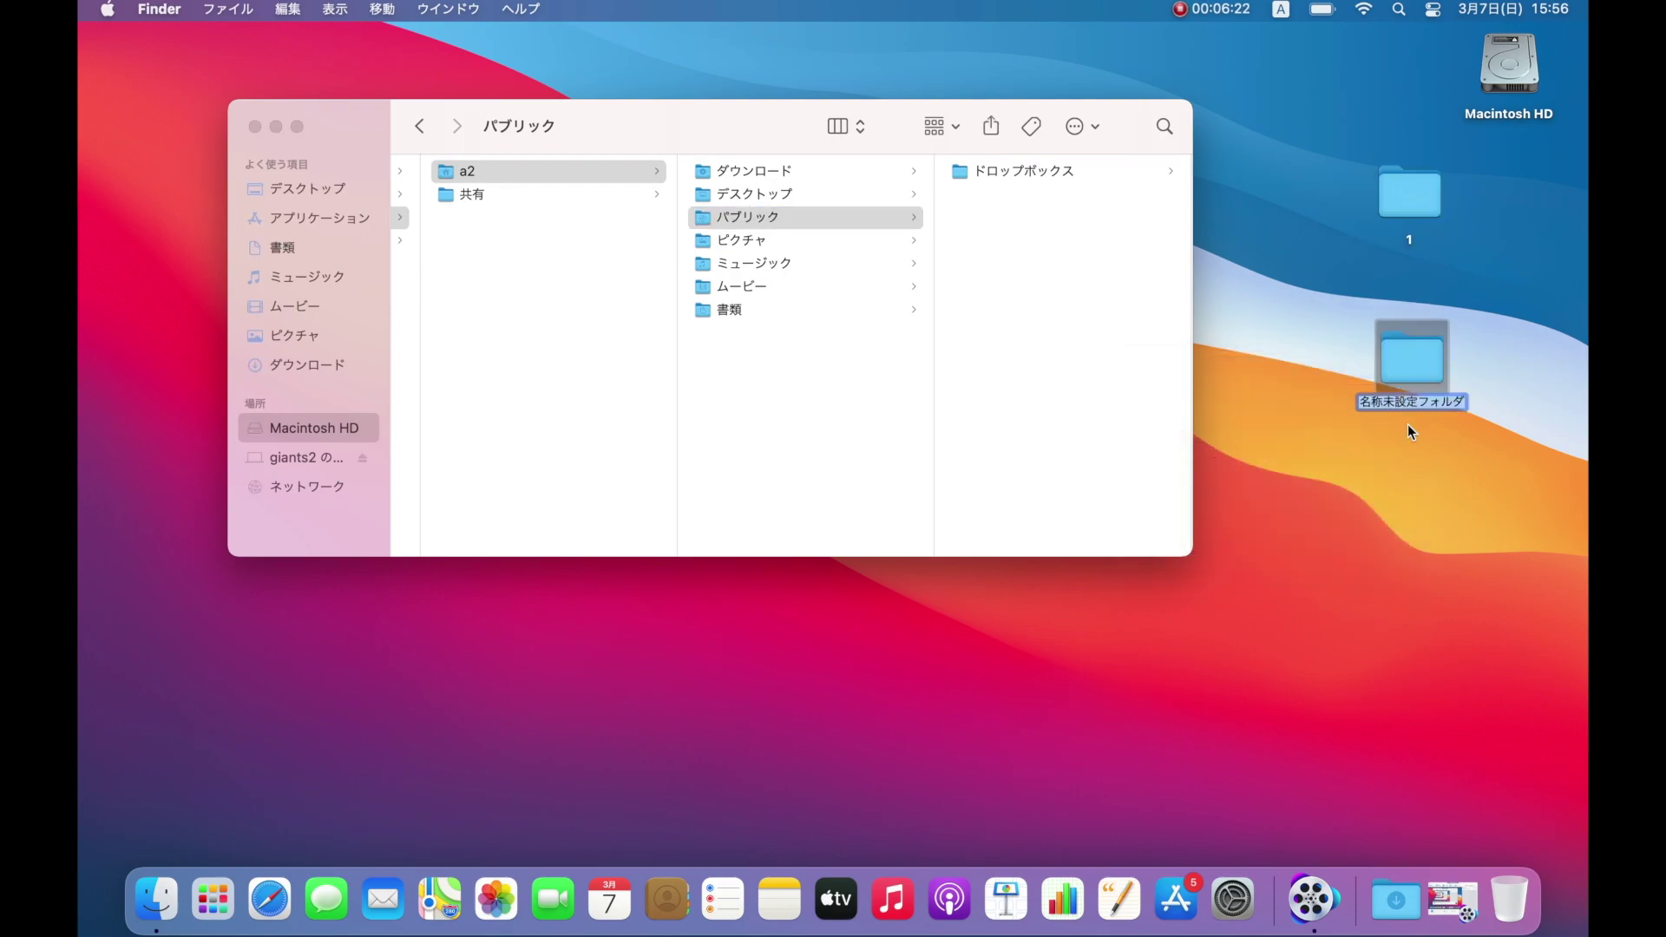
type("2")
key("Return")
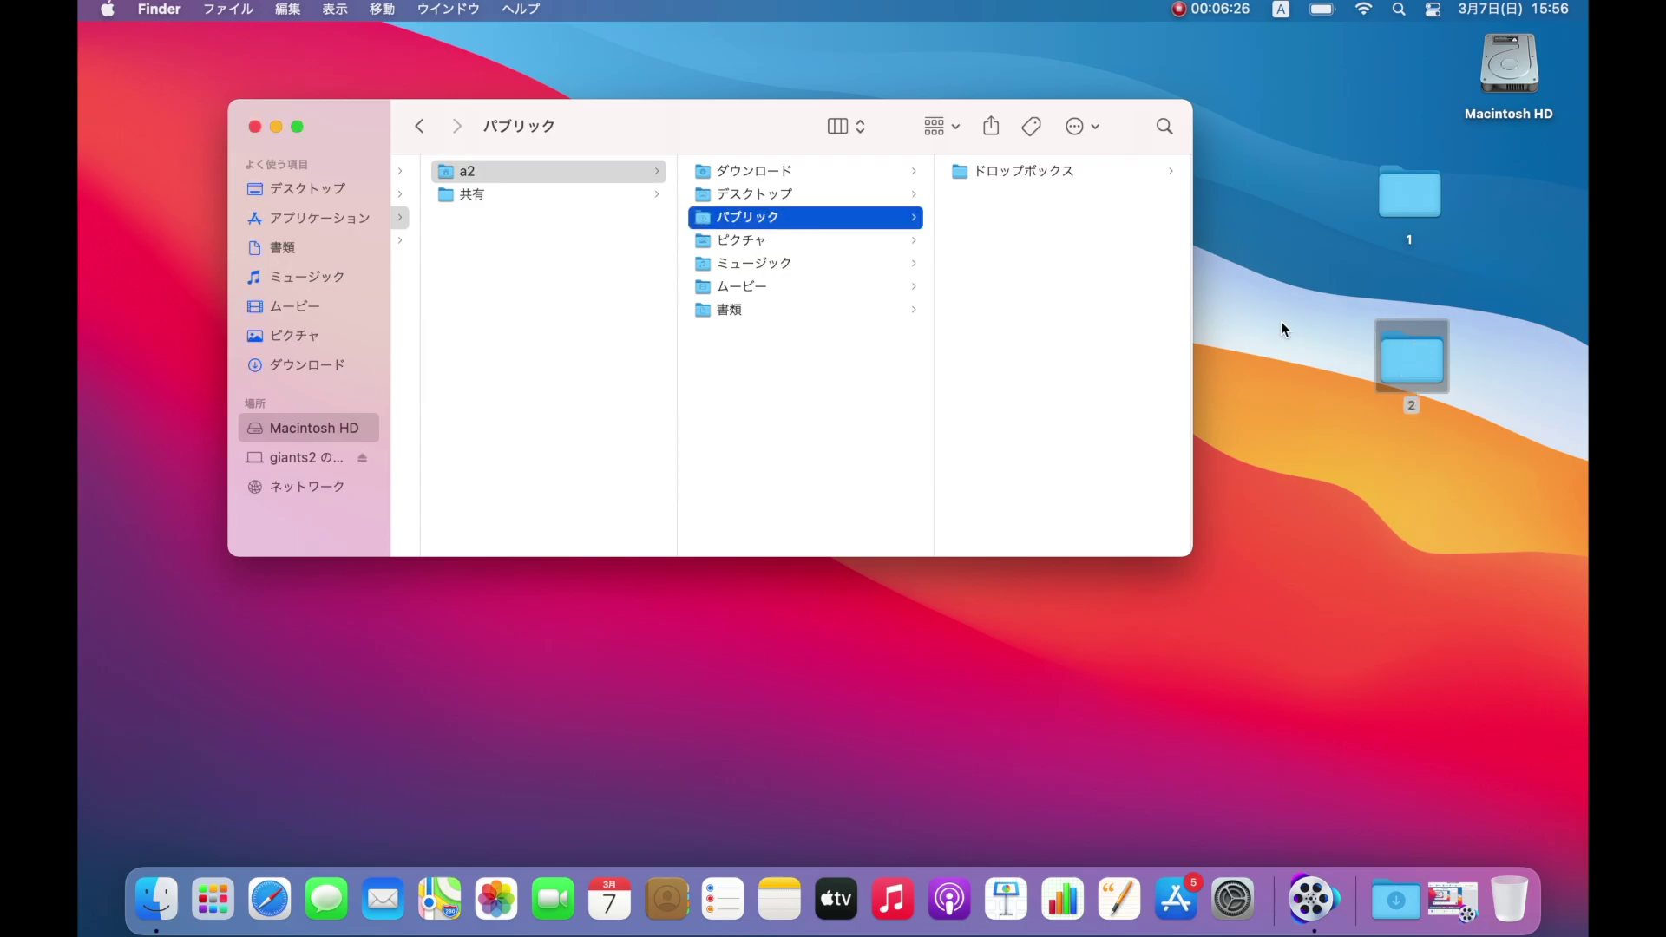
Launch TextEdit (テキストエディット) from the Applications folder and enter あああああああ in the blank document.
key("shift+super+a")
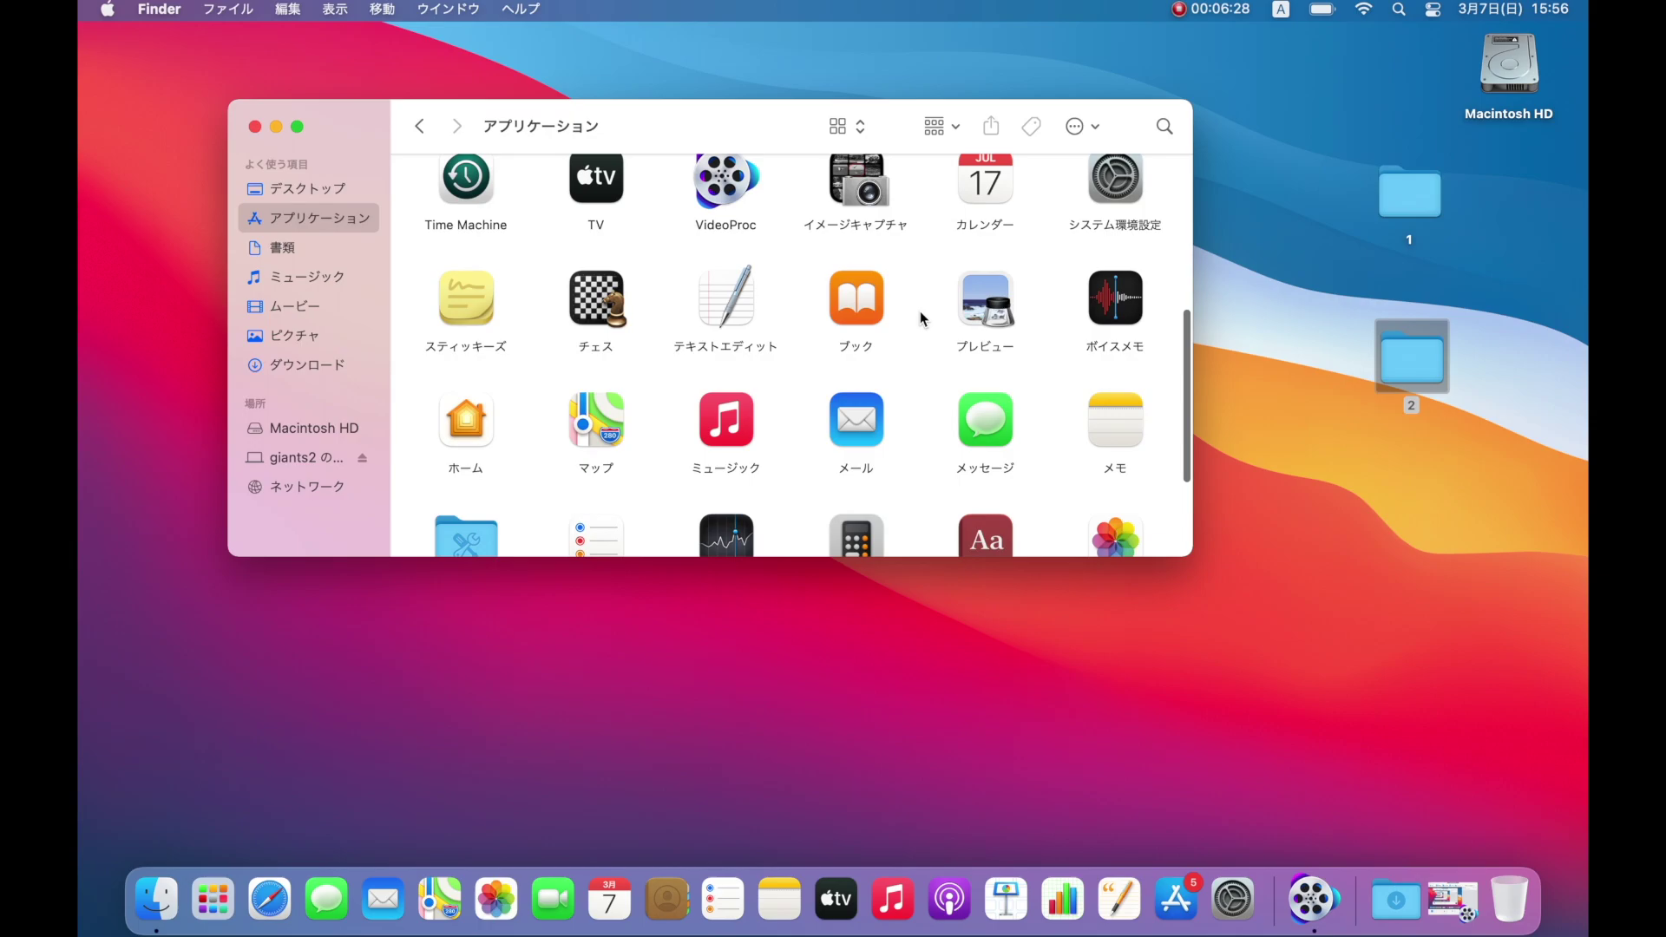
double_click(744, 297)
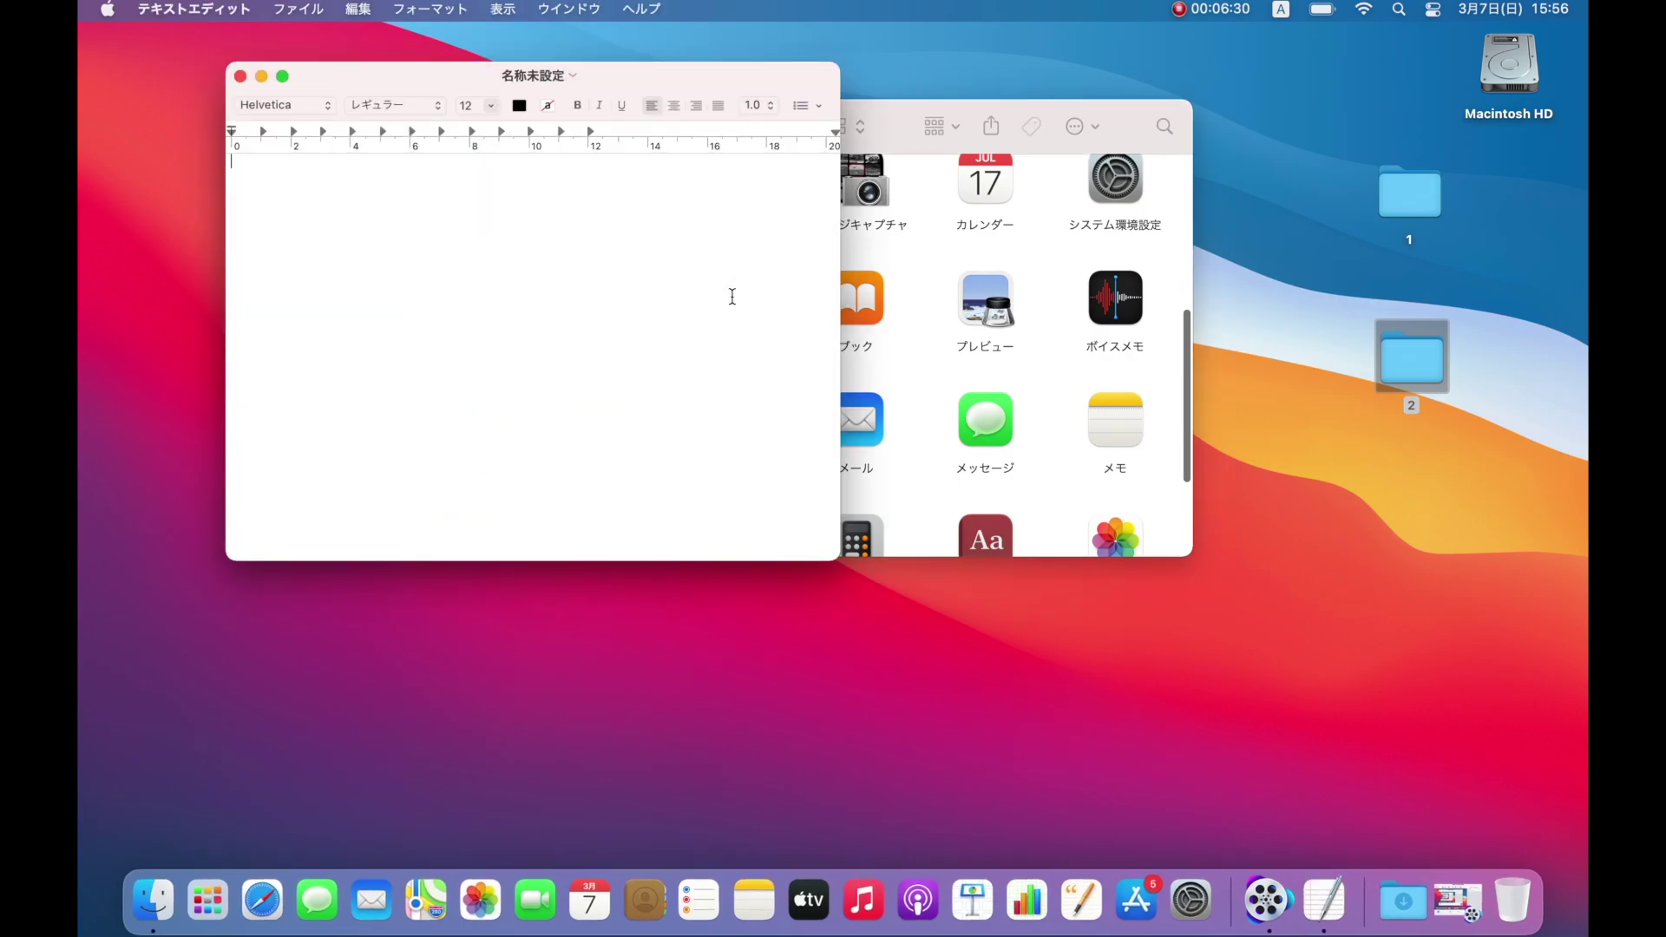
key("ctrl+space")
type("あああああああ")
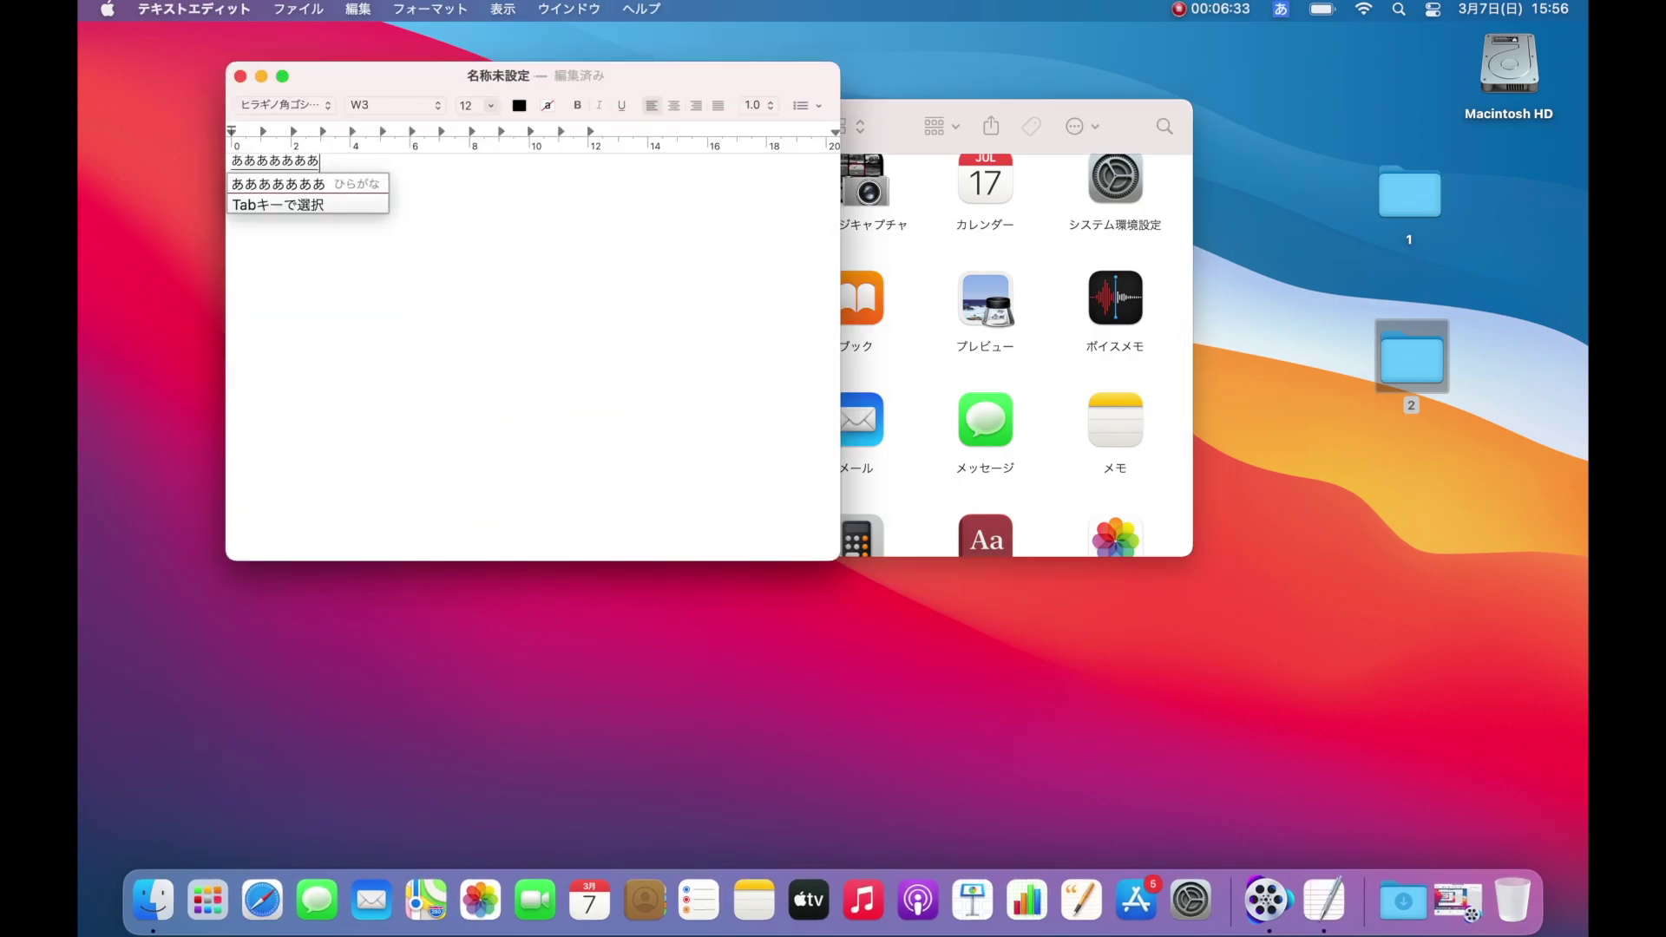
key("Return")
Save the document under the name テキスト in folder 1 on the desktop.
key("super+s")
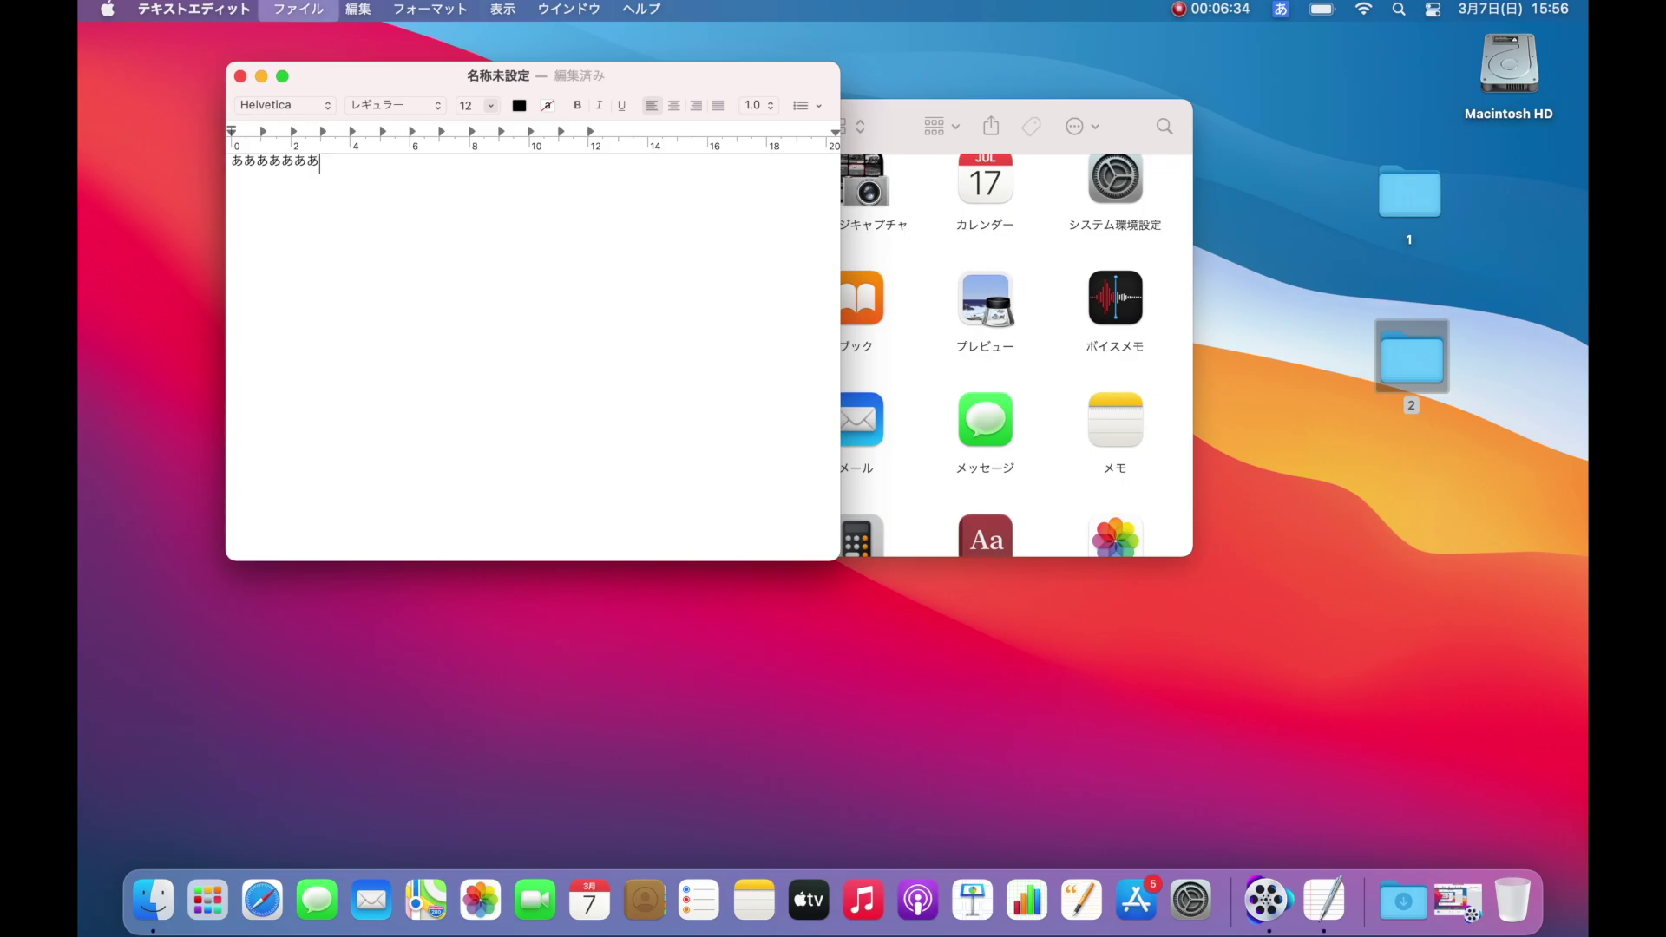
left_click(385, 271)
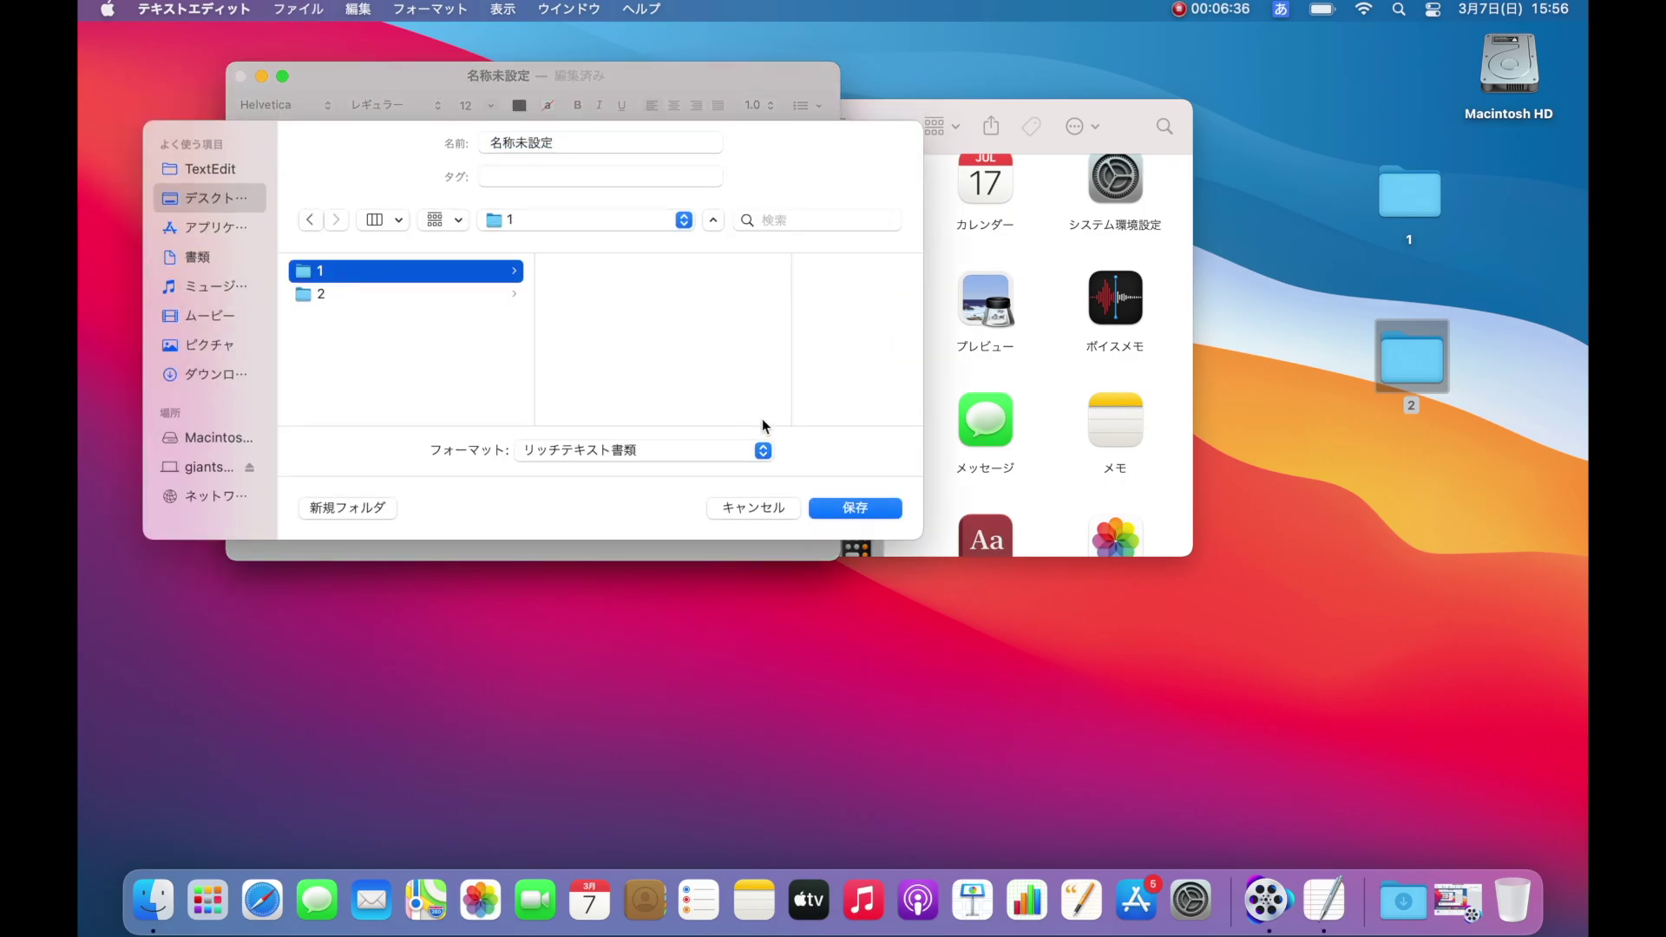
left_click(576, 142)
double_click(575, 142)
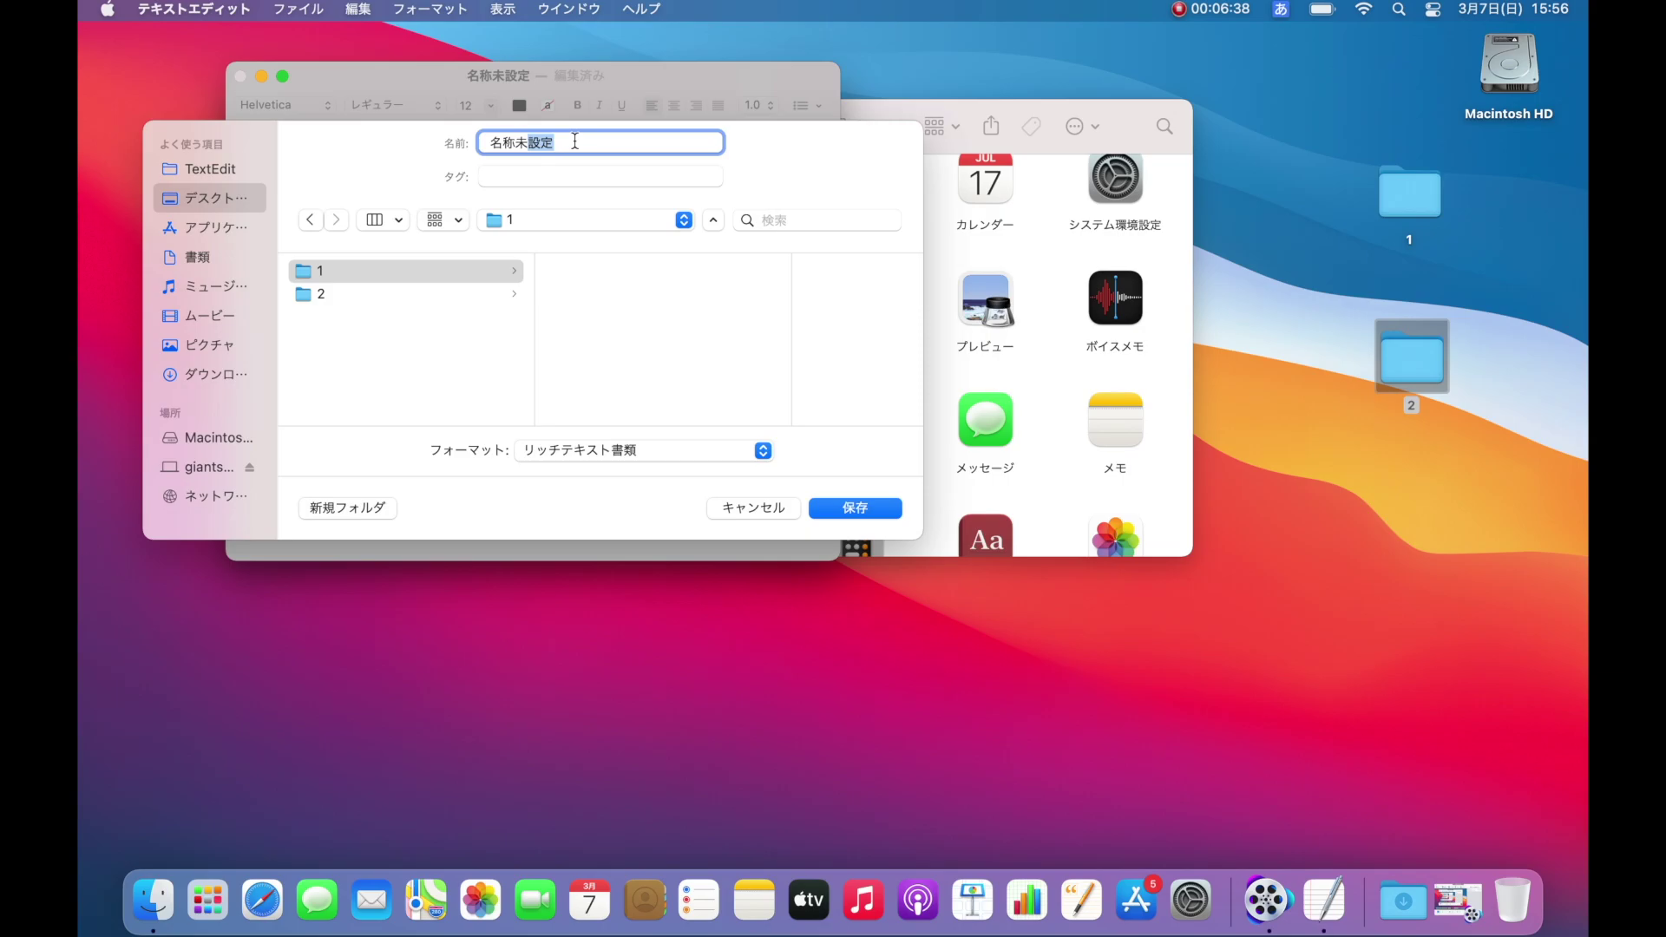
type("てきすお")
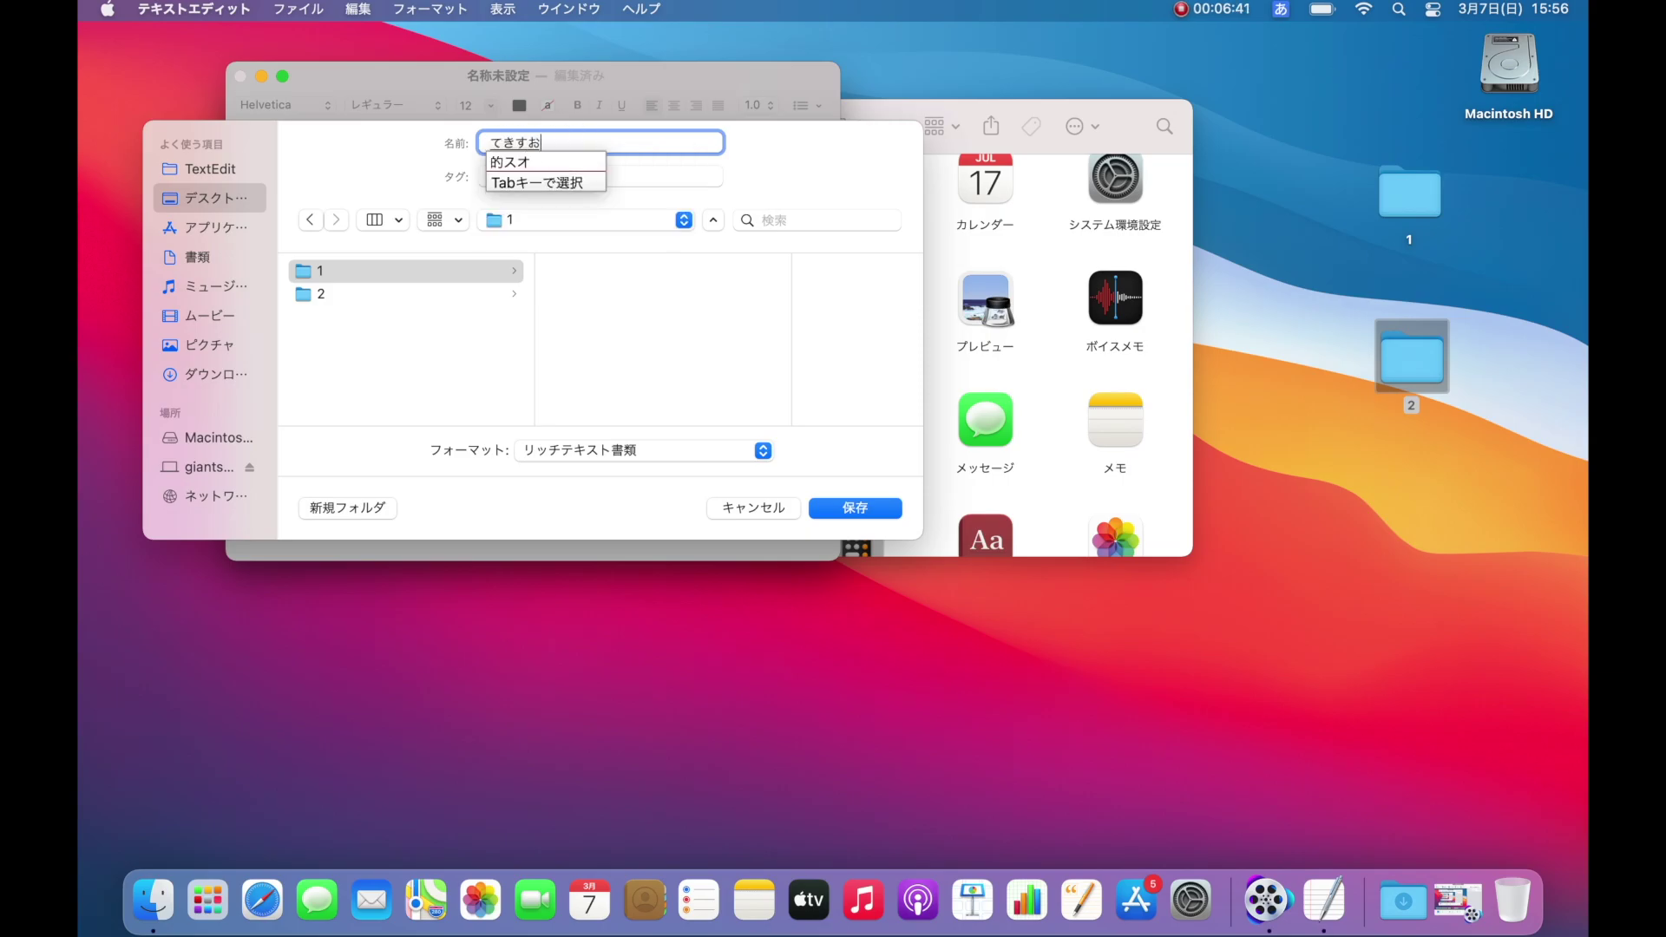
key("BackSpace")
type("と")
key("space")
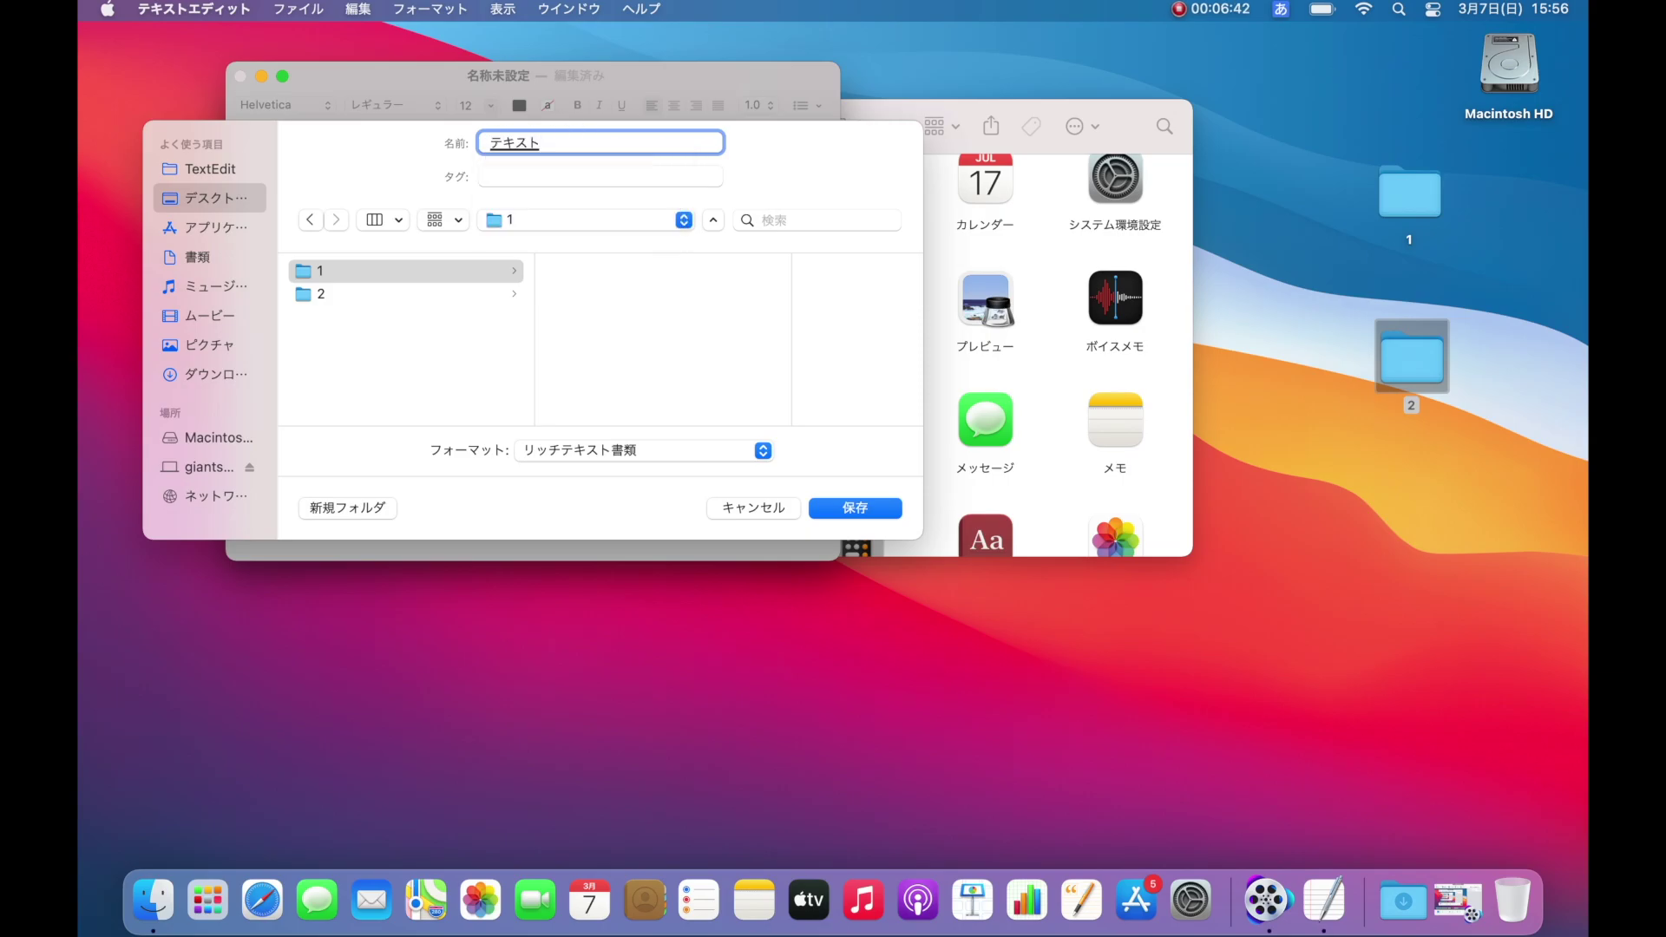
key("Return")
Create a new TextEdit document and enter いいいいいいいい as its text.
left_click(298, 8)
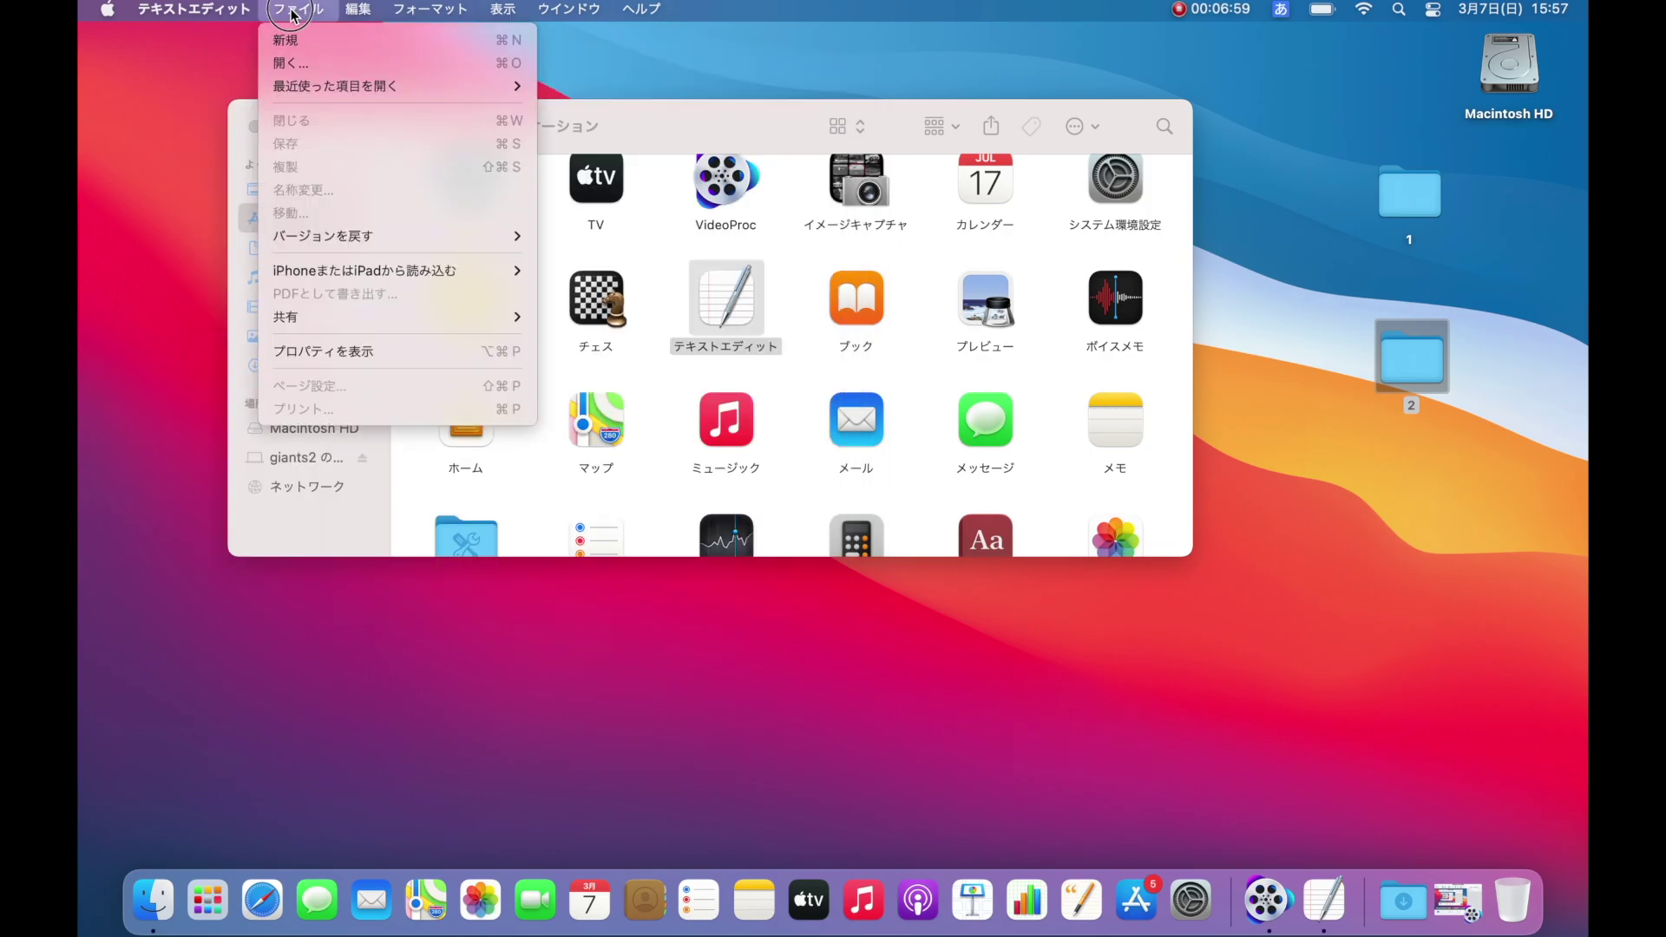
left_click(299, 40)
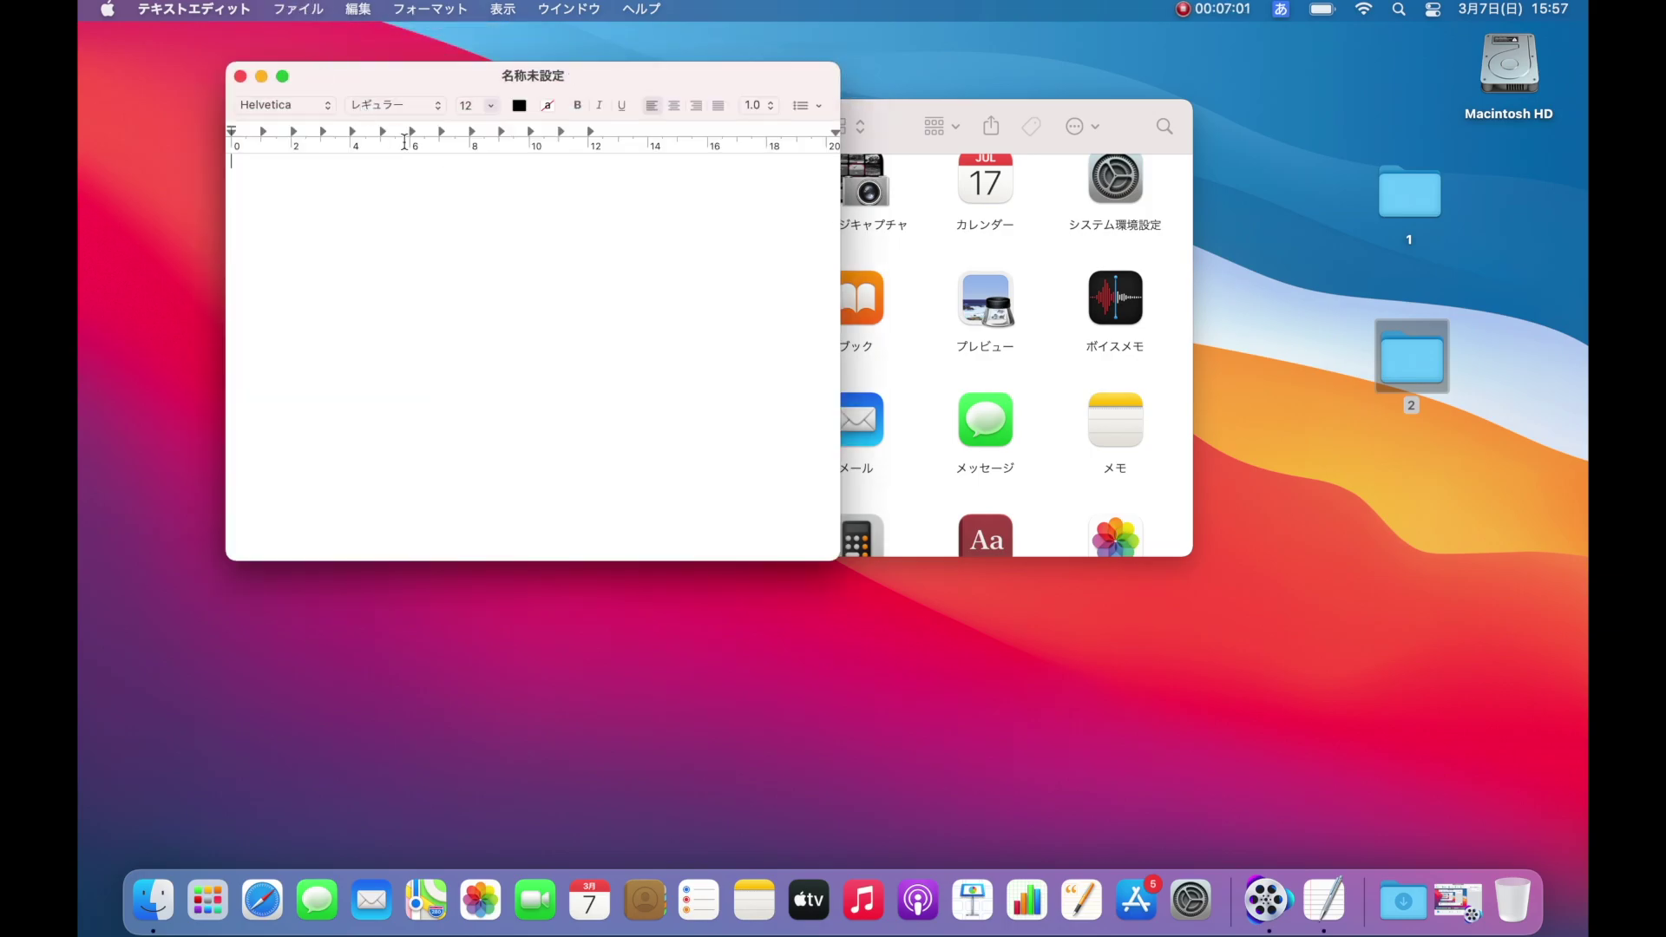
type("いいいいいいいいい")
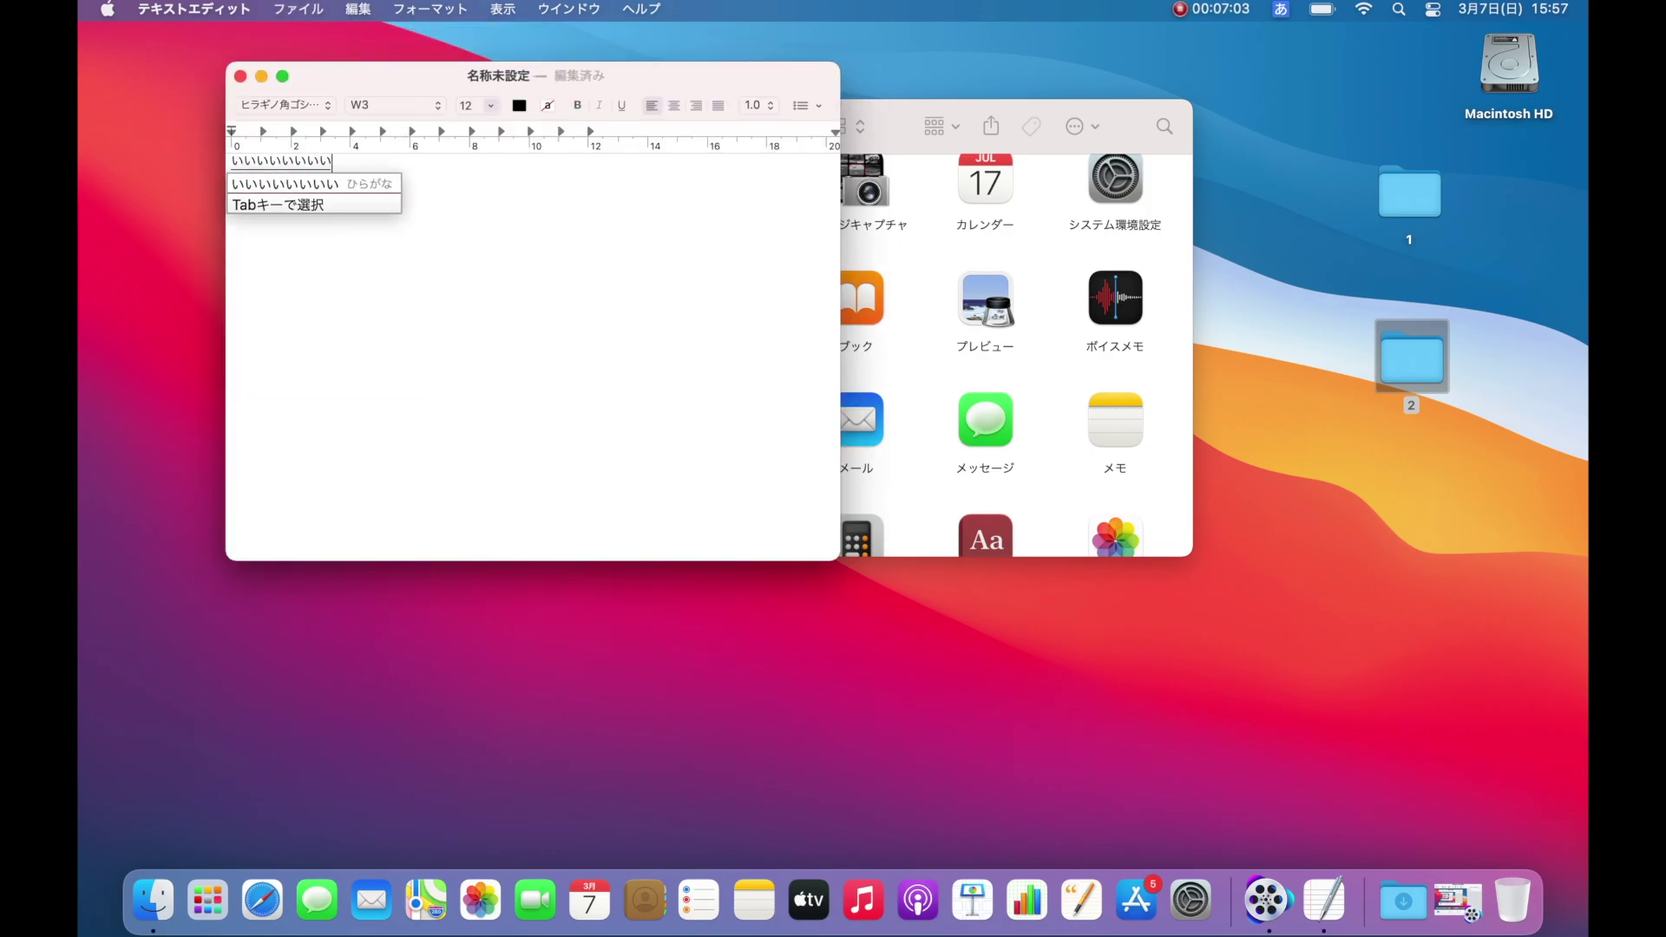
key("Return")
Save the document as テキスト２ in the desktop's folder 2, and quit TextEdit, closing the Applications window too.
key("super+s")
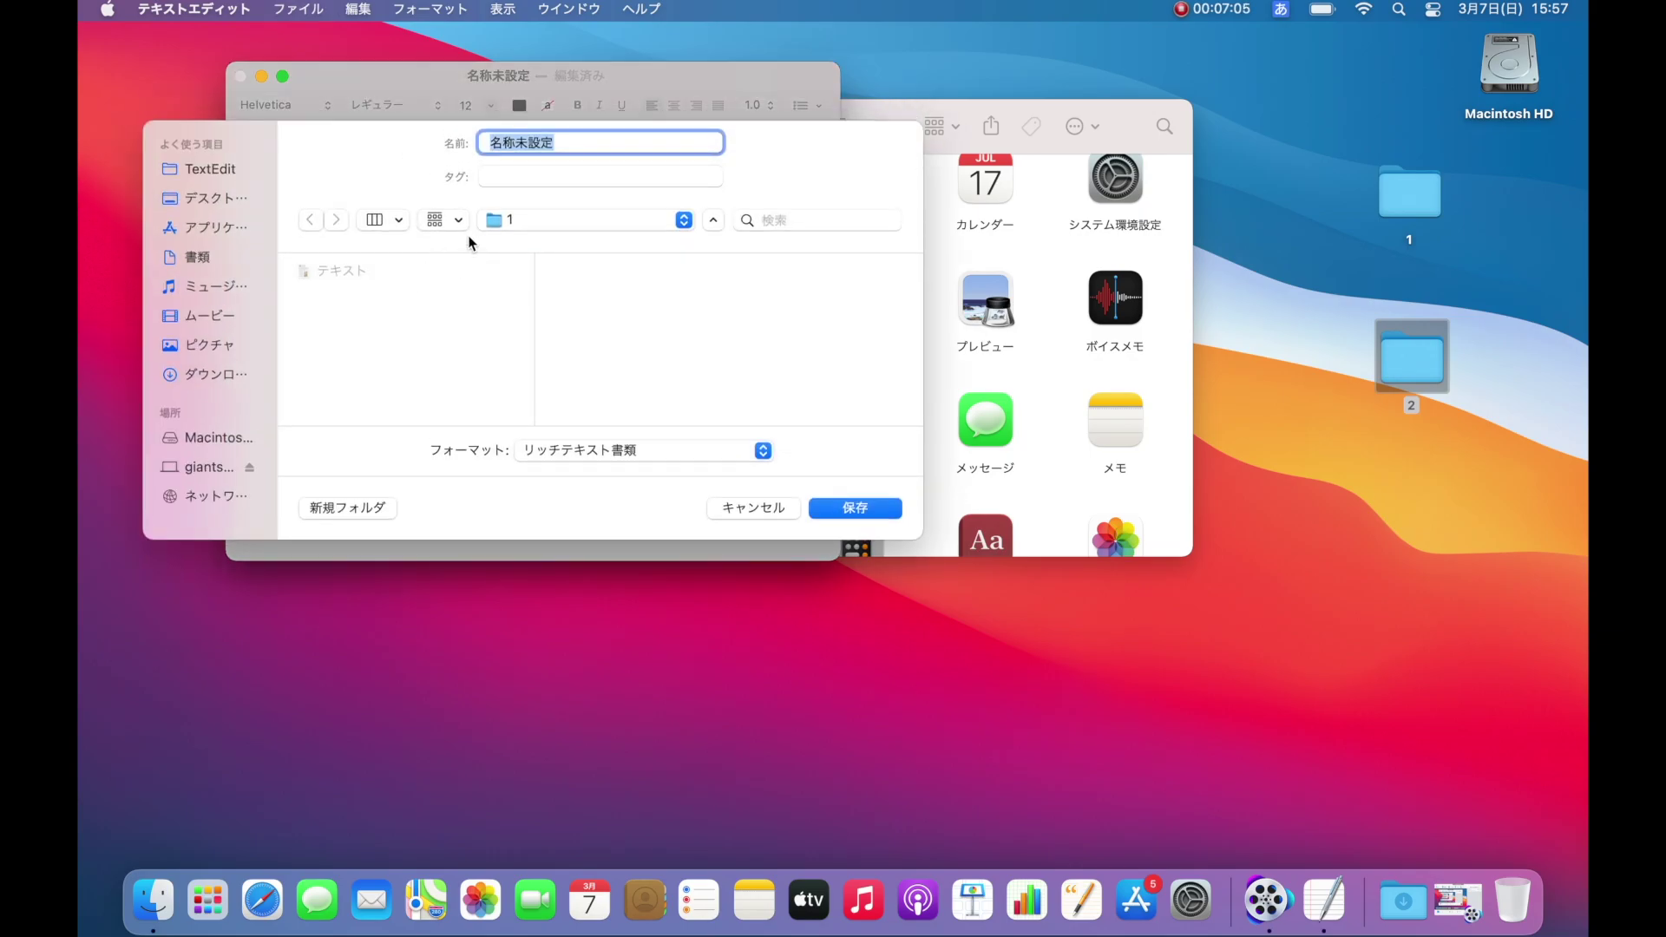
left_click(520, 219)
left_click(520, 243)
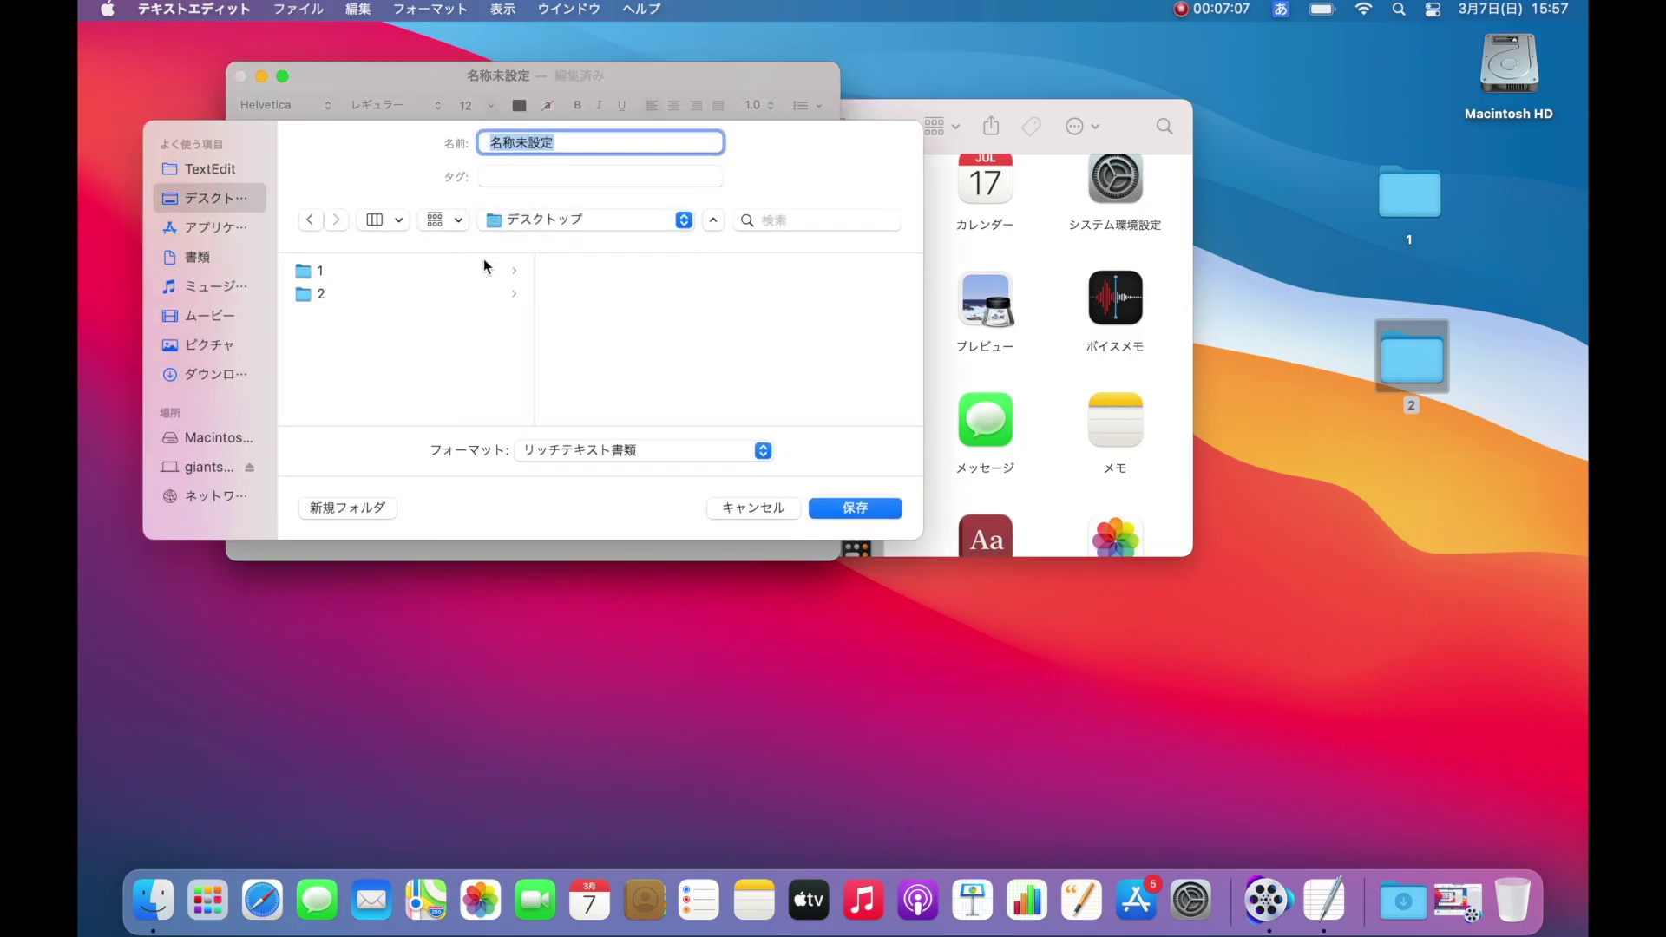
left_click(353, 295)
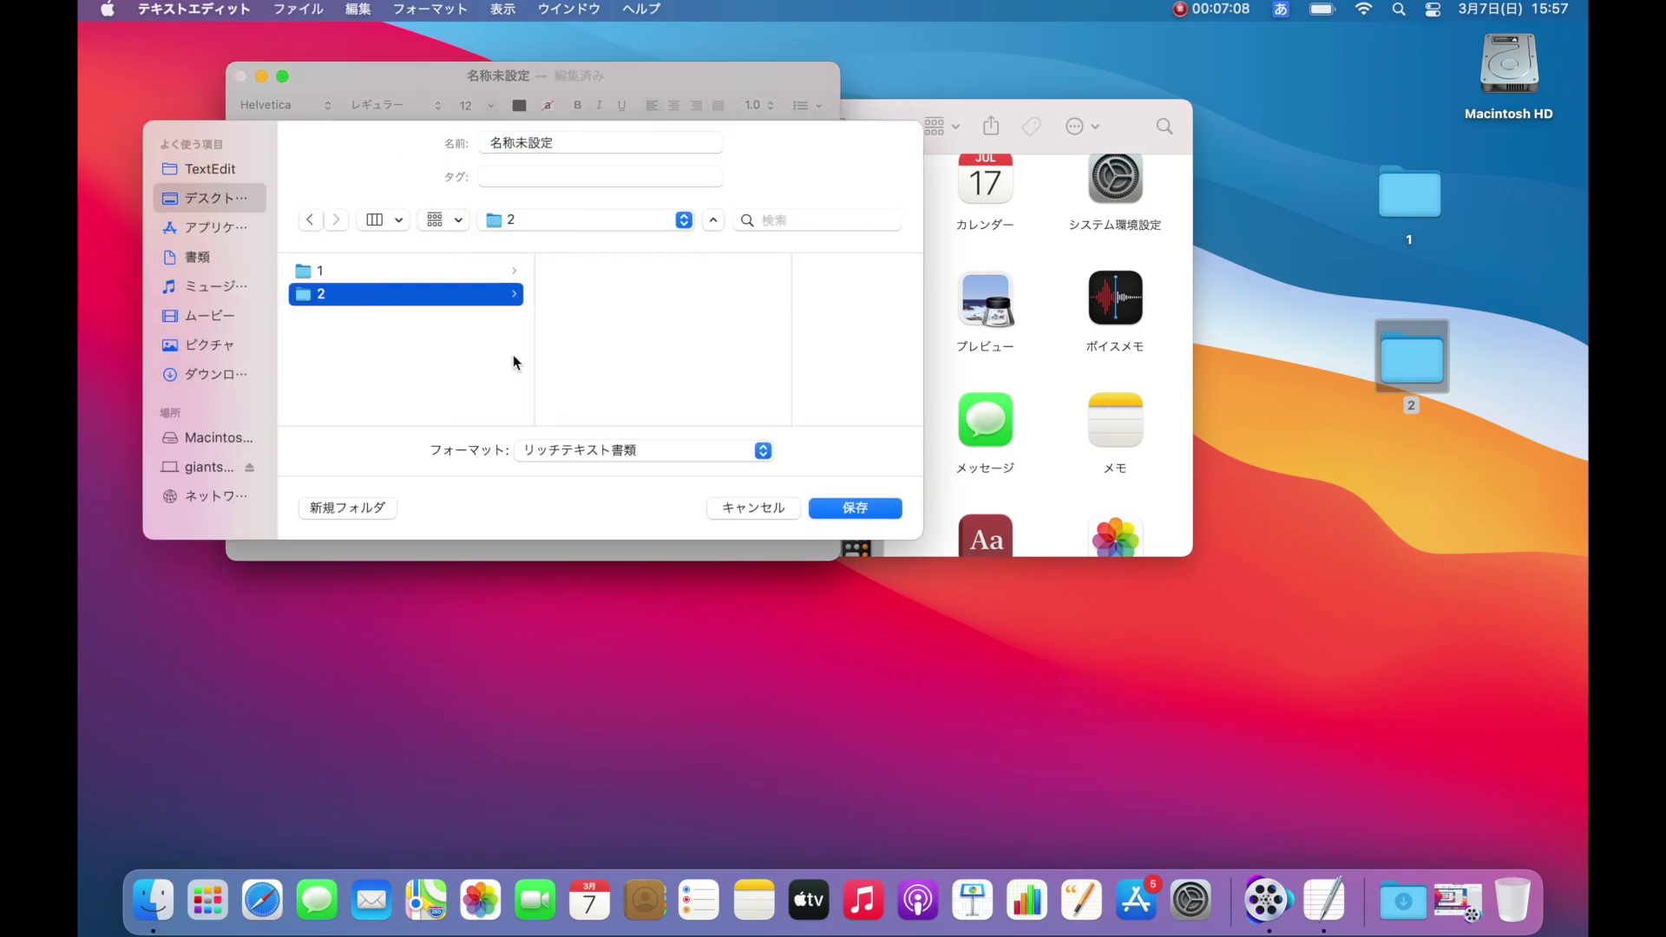
left_click(575, 144)
type("テキスト2")
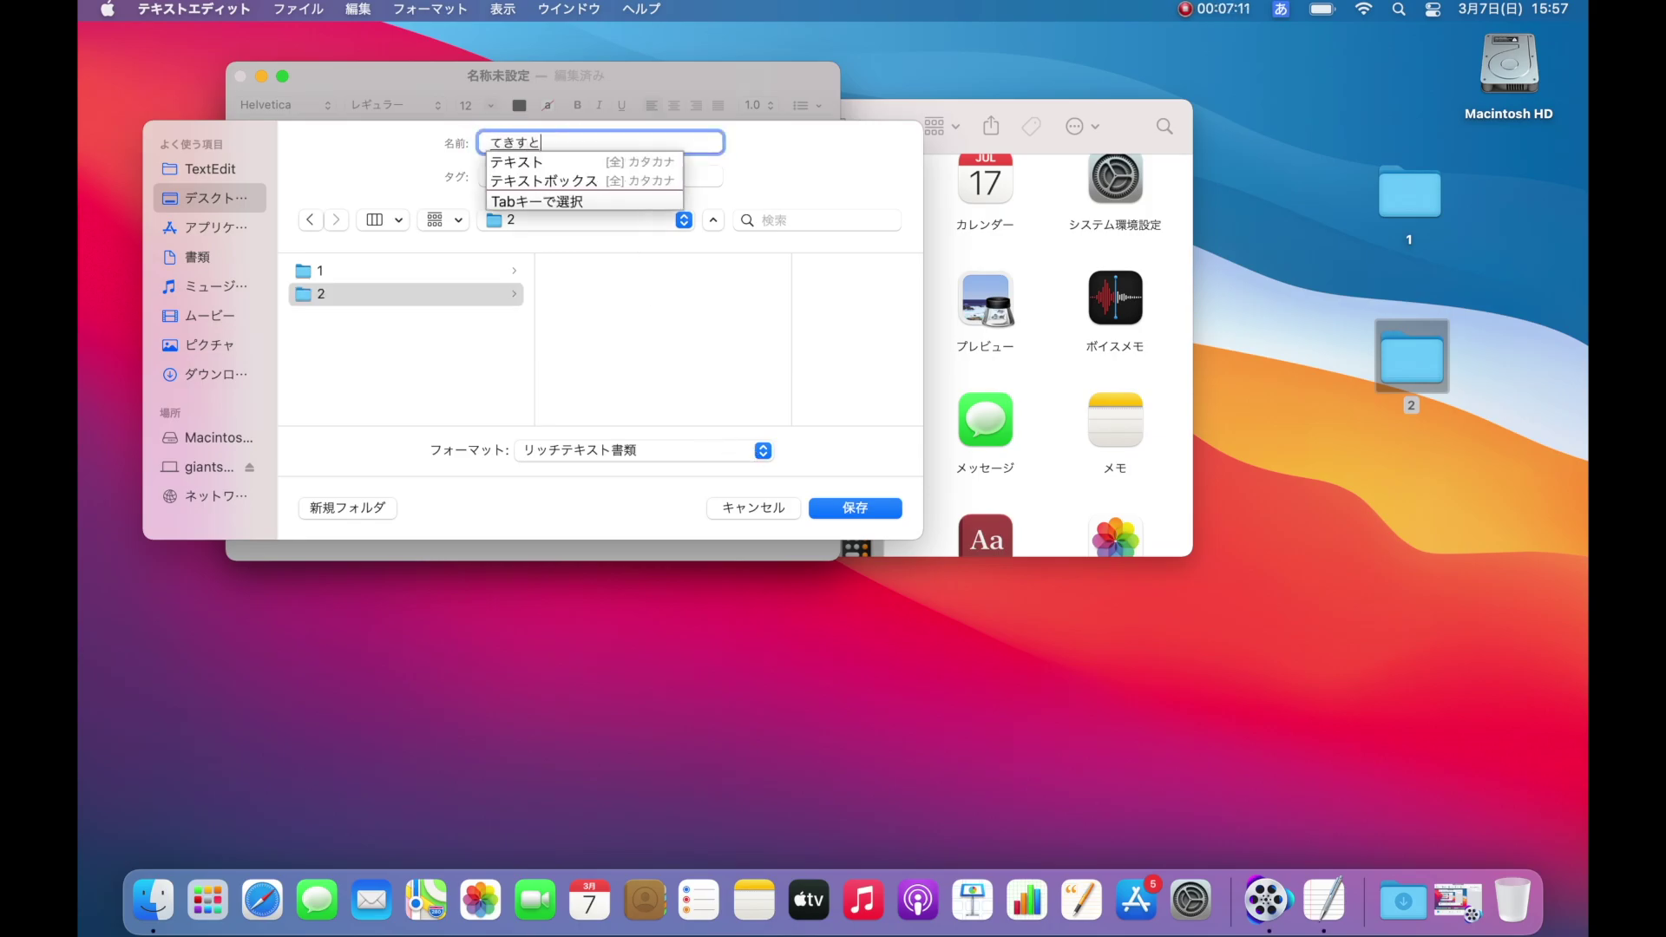
key("Return")
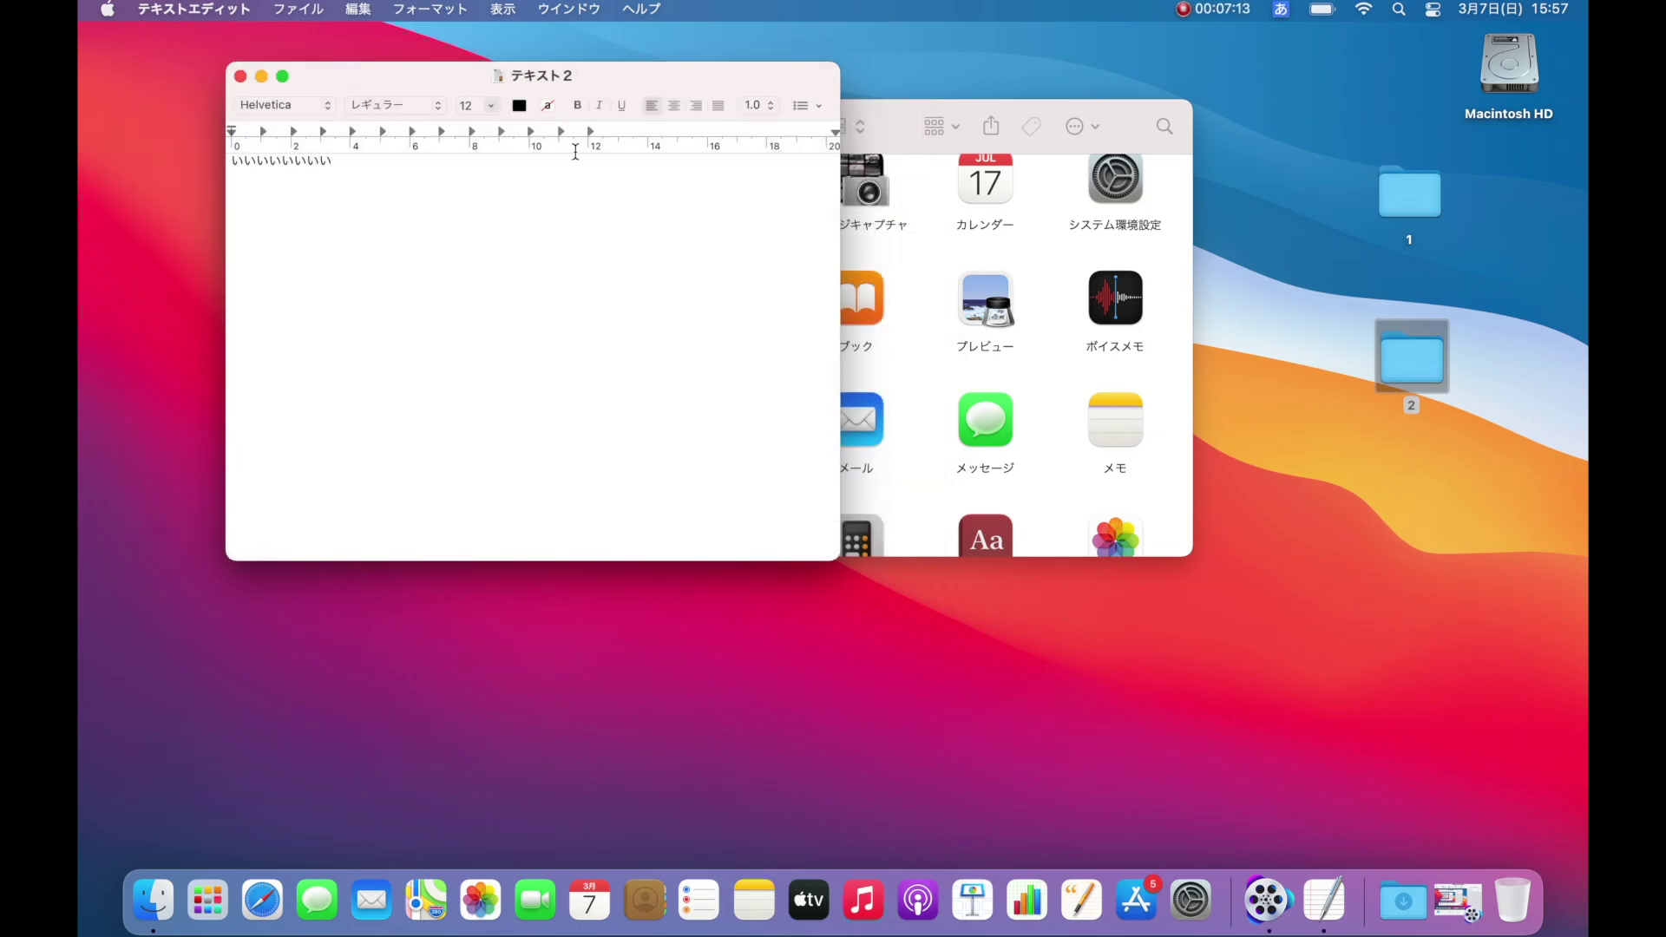
key("super+q")
key("super+w")
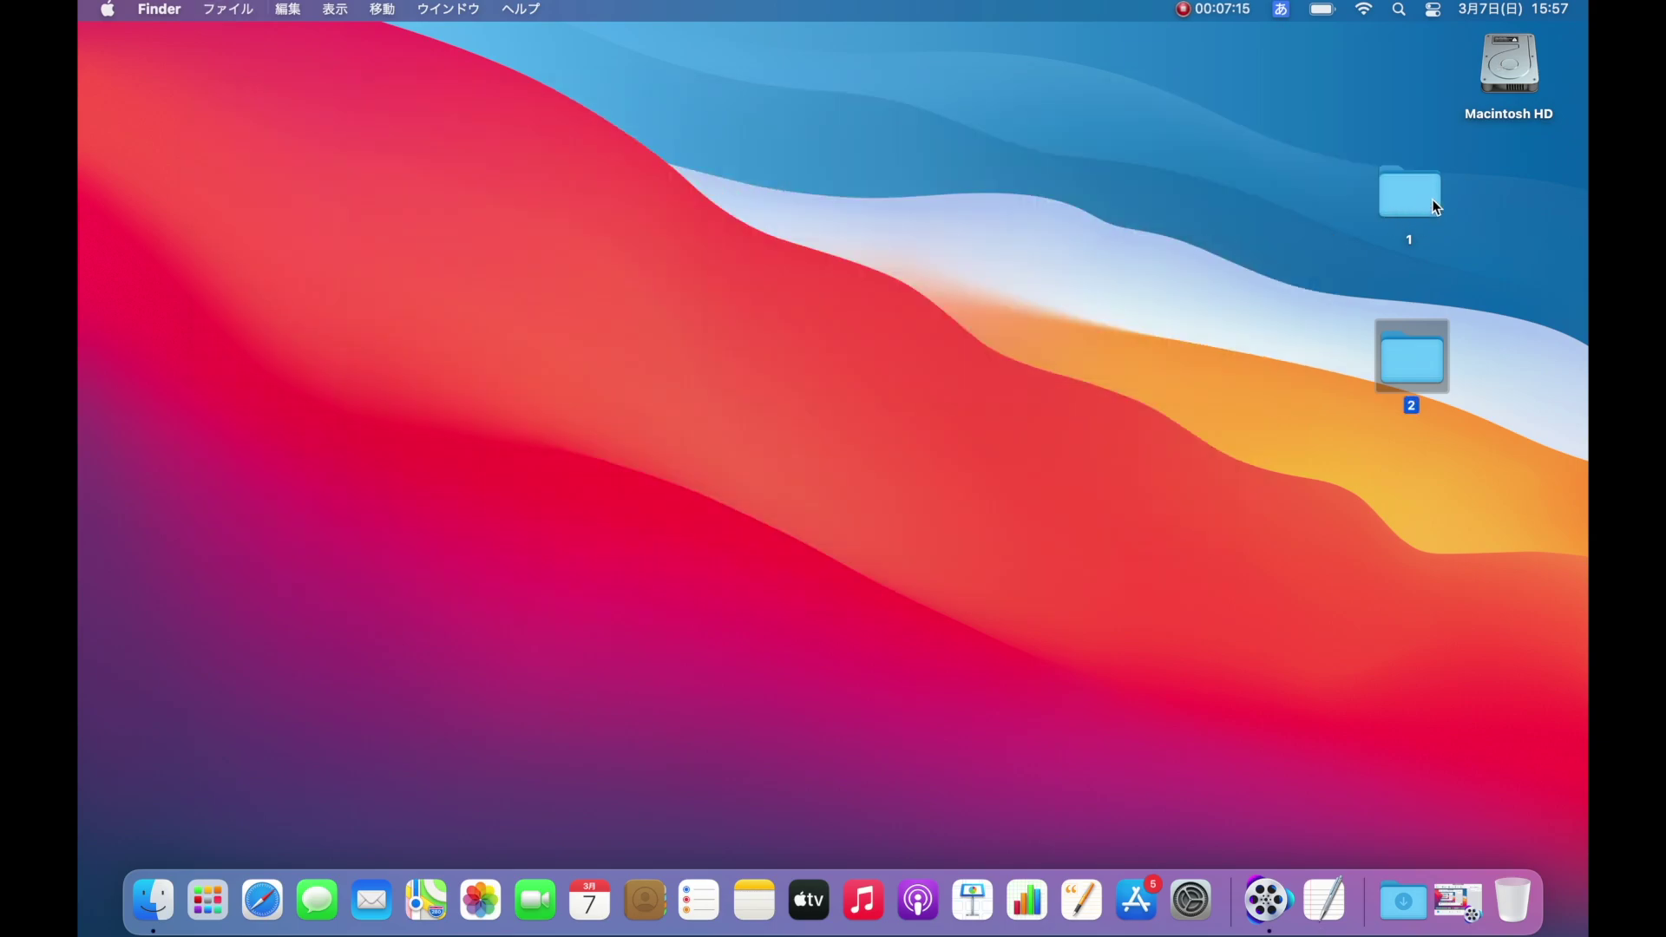
double_click(1510, 66)
left_click(827, 131)
left_click(826, 130)
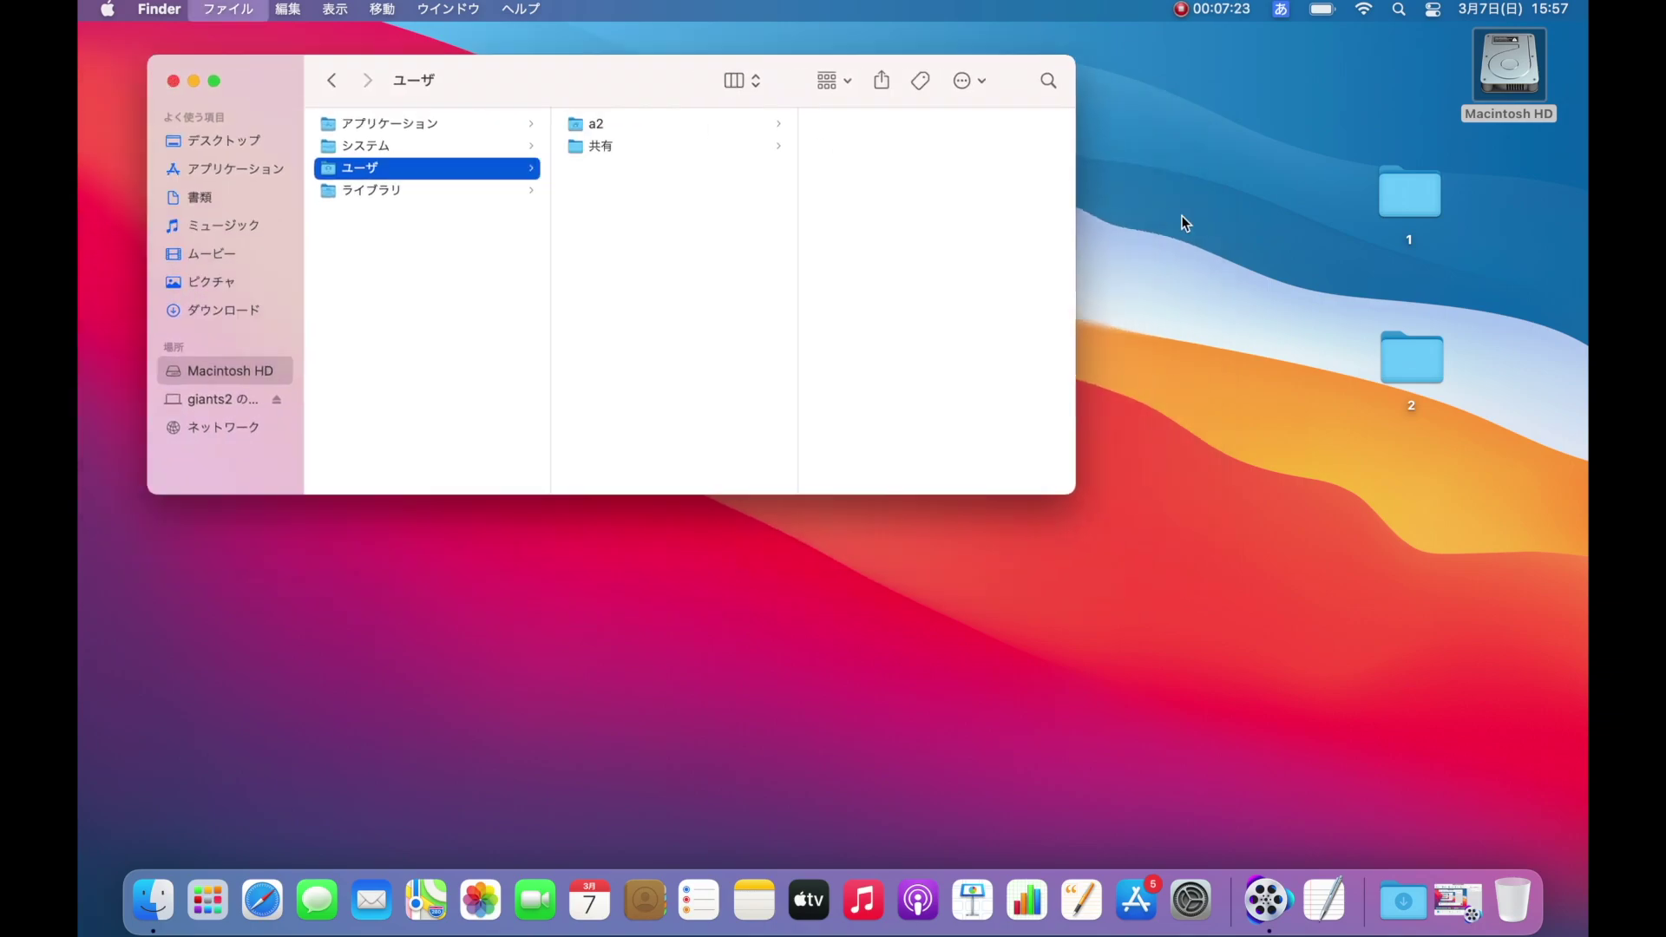
key("super+w")
Open desktop folders 1 and 2 in separate windows and place the windows apart so both files can be compared.
double_click(1410, 209)
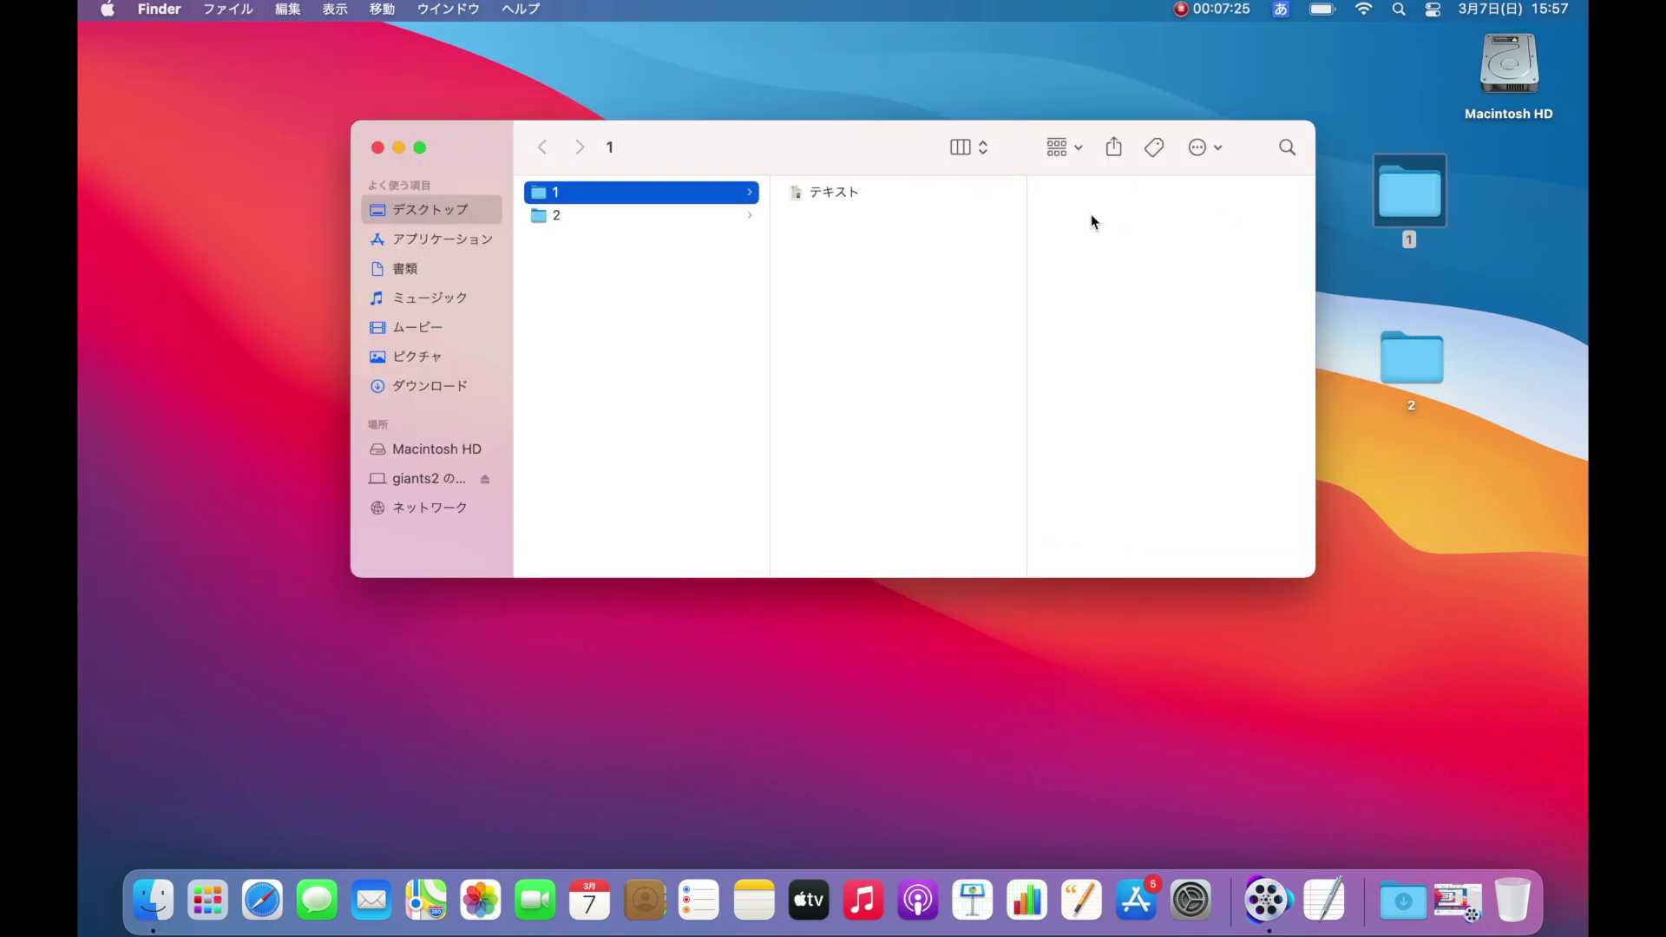
left_click_drag(908, 159, 717, 88)
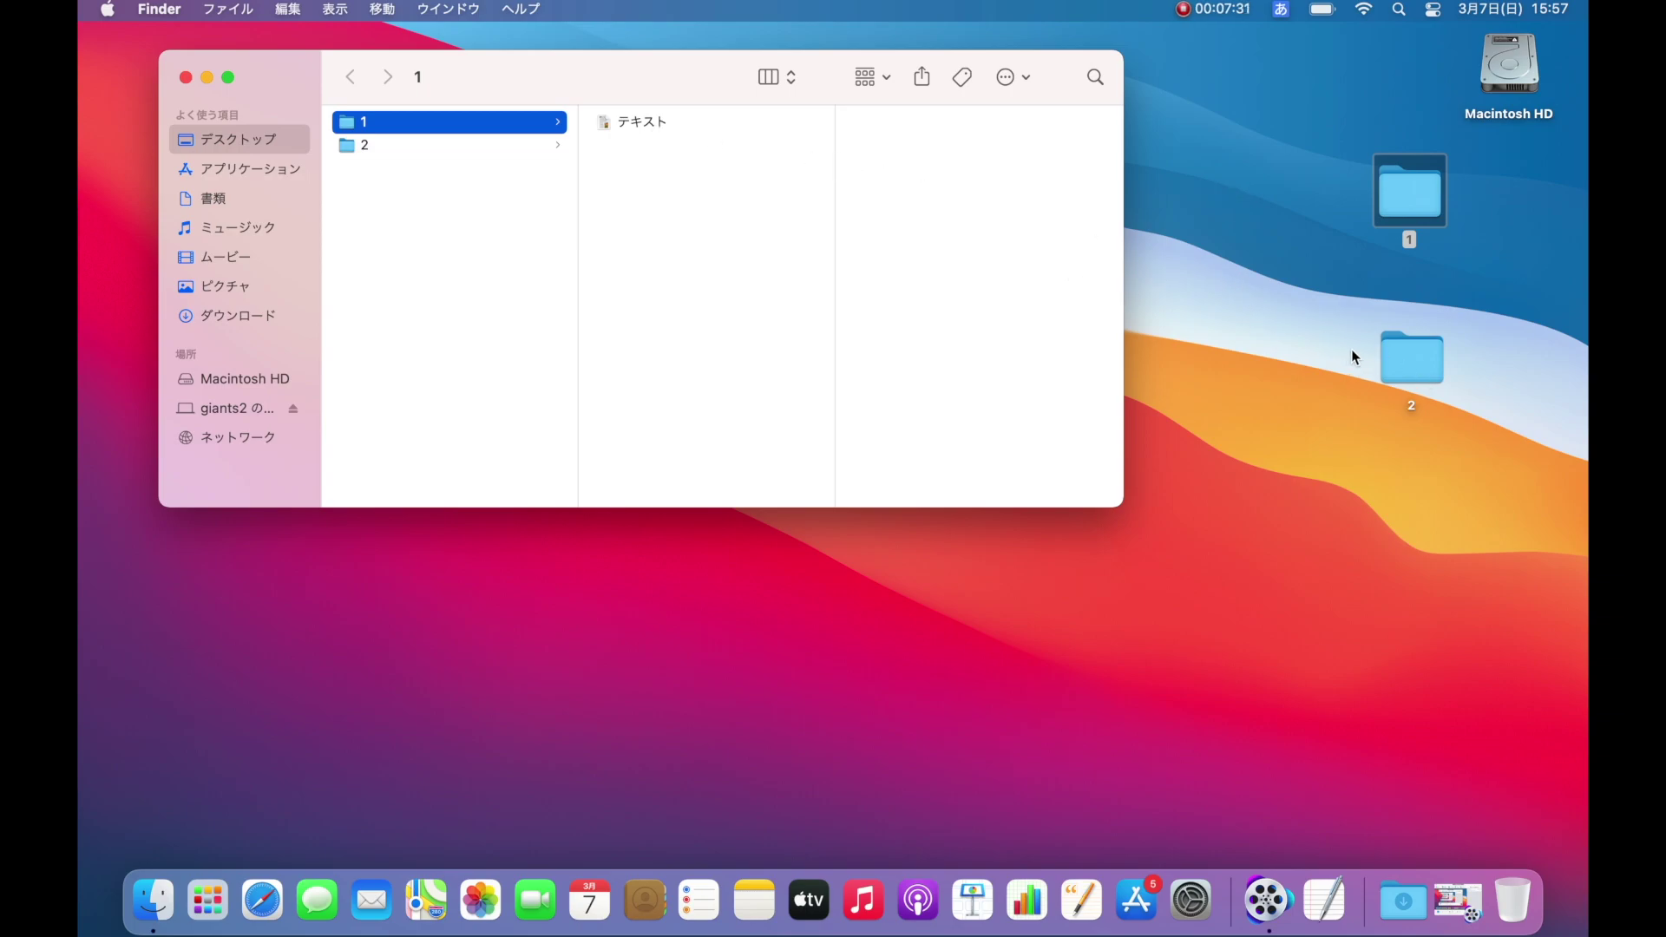
double_click(1411, 357)
left_click_drag(632, 135, 717, 349)
mouse_move(632, 123)
left_mouse_down()
mouse_move(790, 229)
mouse_move(771, 442)
mouse_move(635, 130)
left_mouse_up()
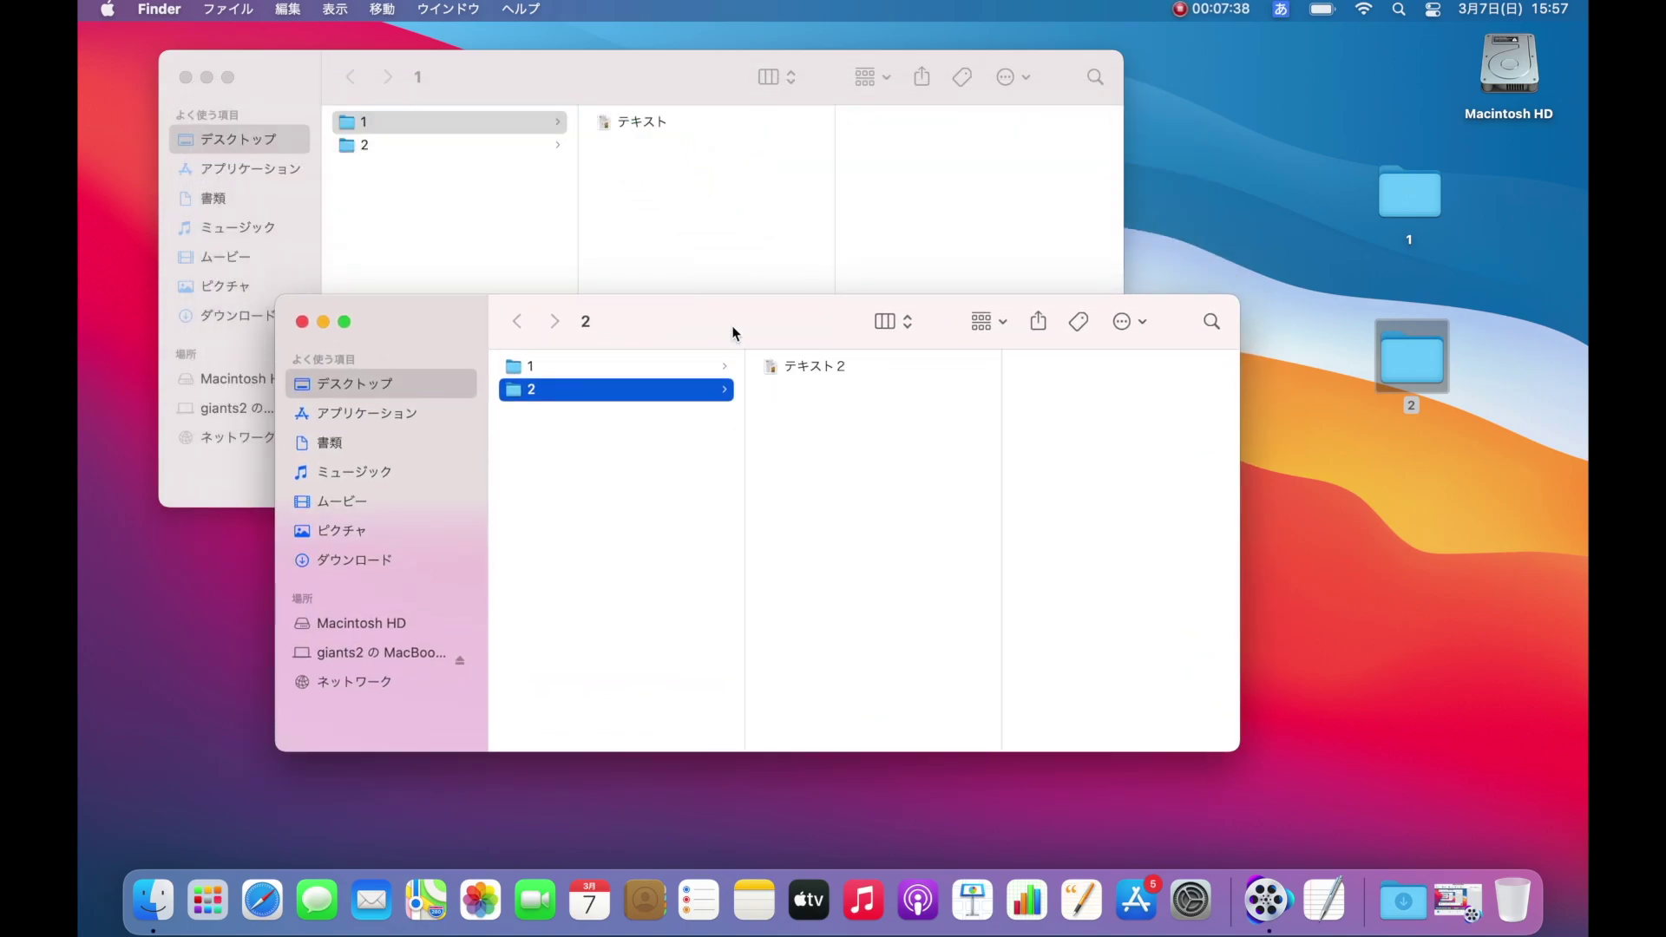
Bring the folder 1 and folder 2 windows to the front in turn, and close both.
left_click(637, 85)
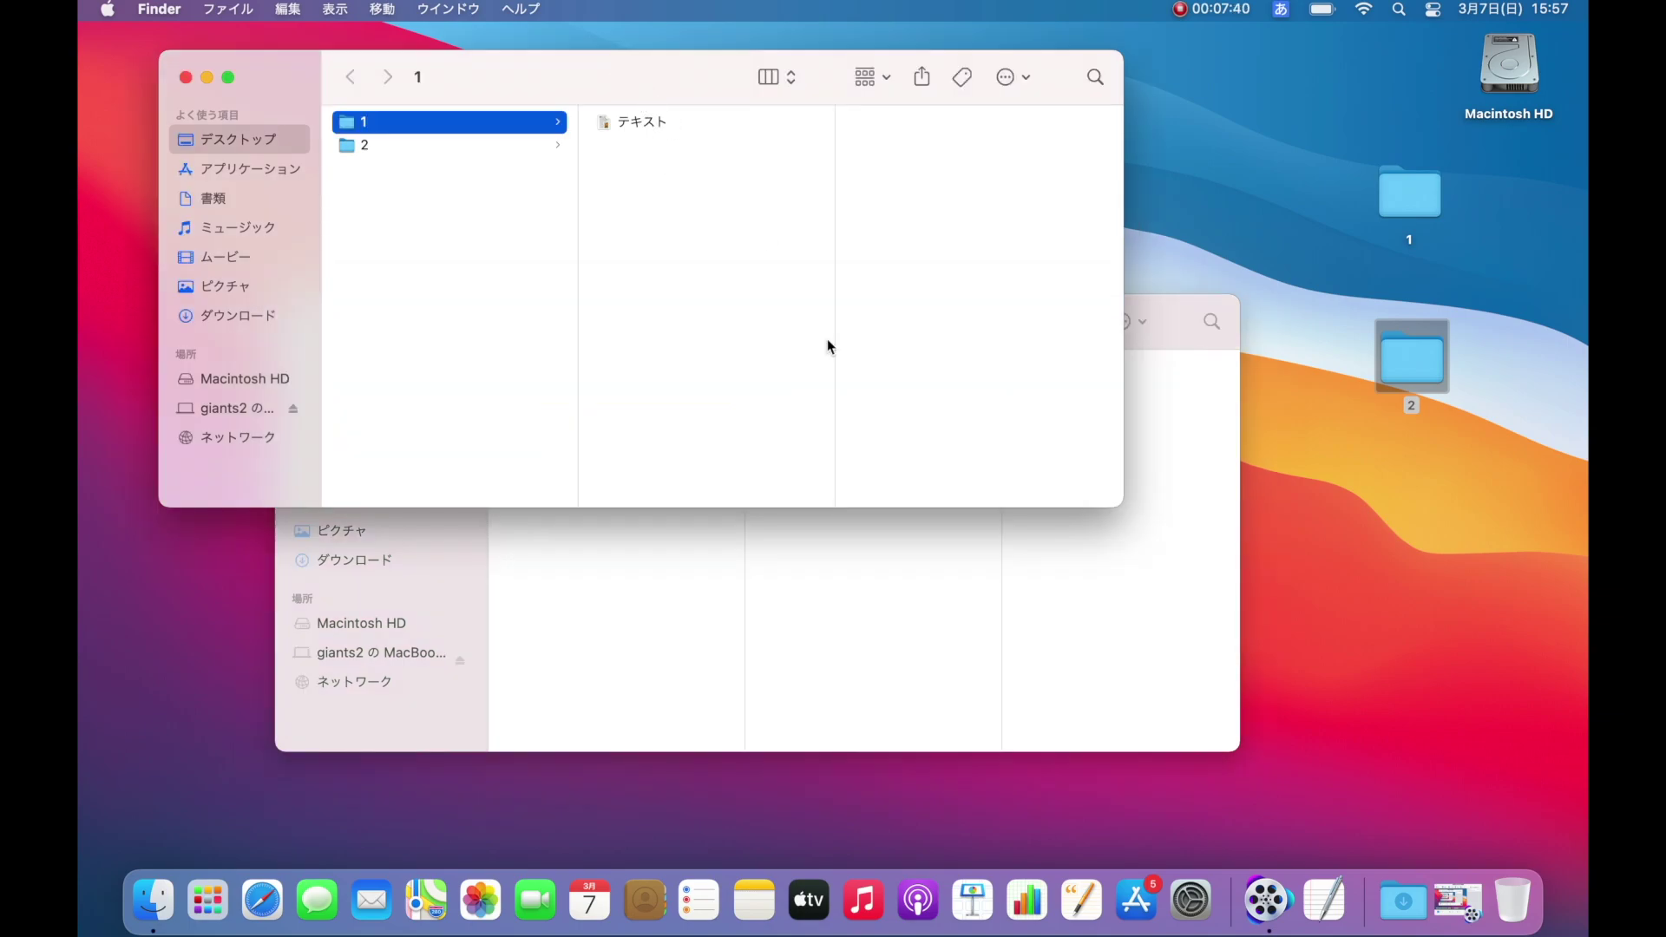
left_click(883, 569)
key("super+w")
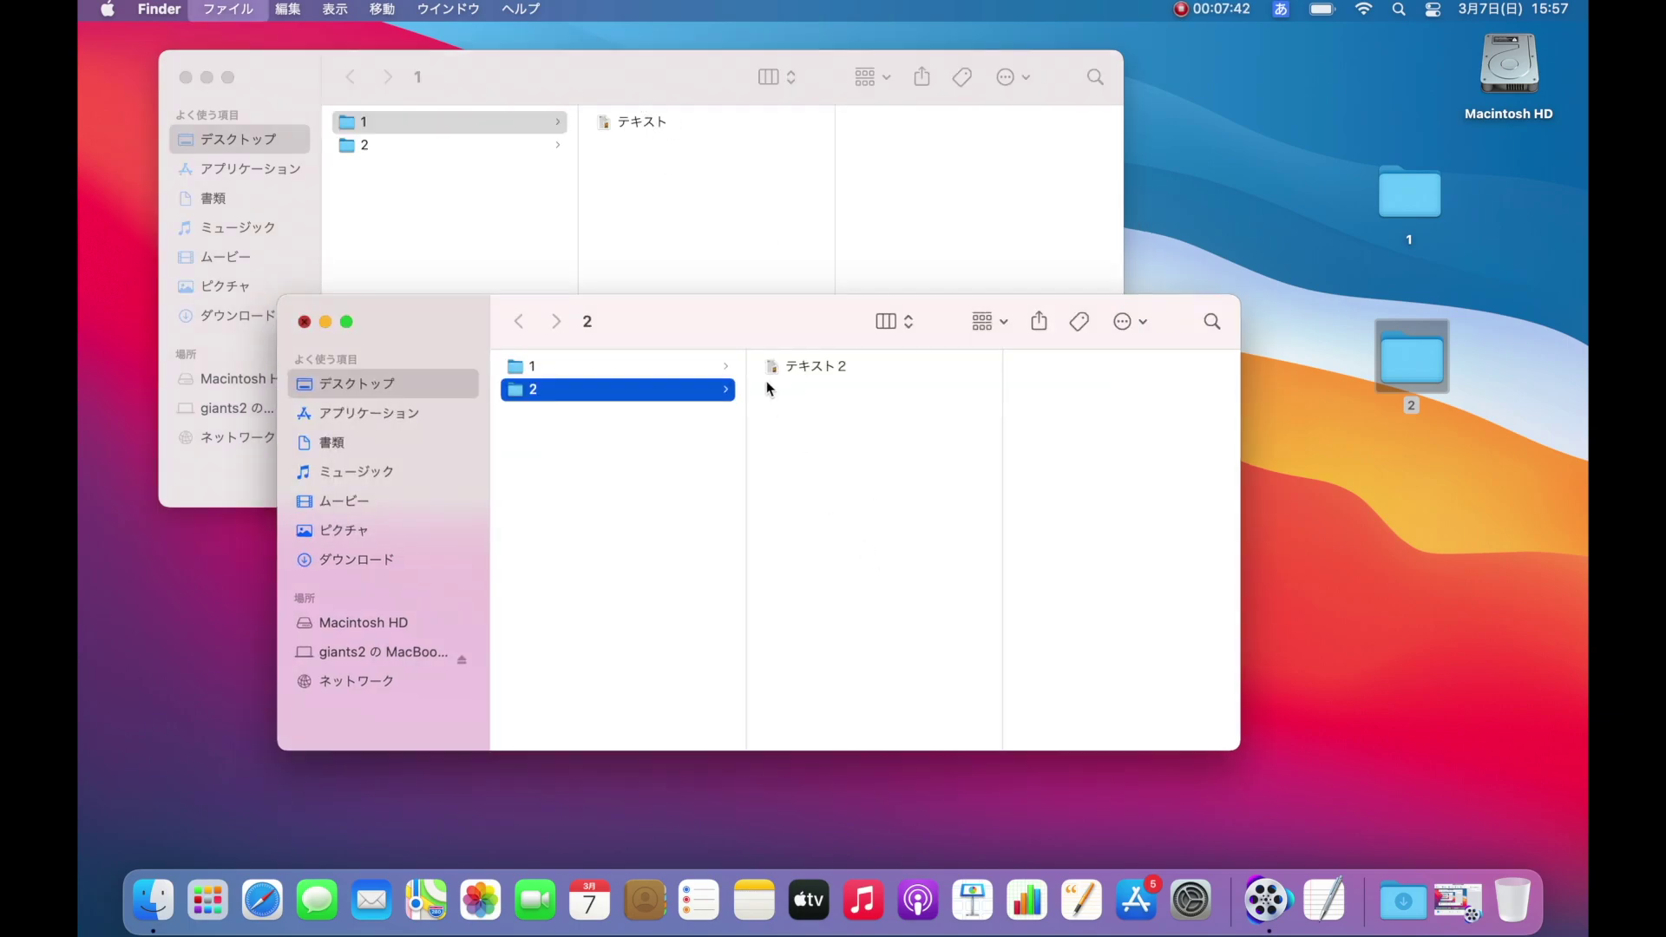
key("super+w")
Open Macintosh HD and browse in columns from ユーザ through the home folder's デスクトップ to the テキスト file in folder 1.
double_click(1510, 65)
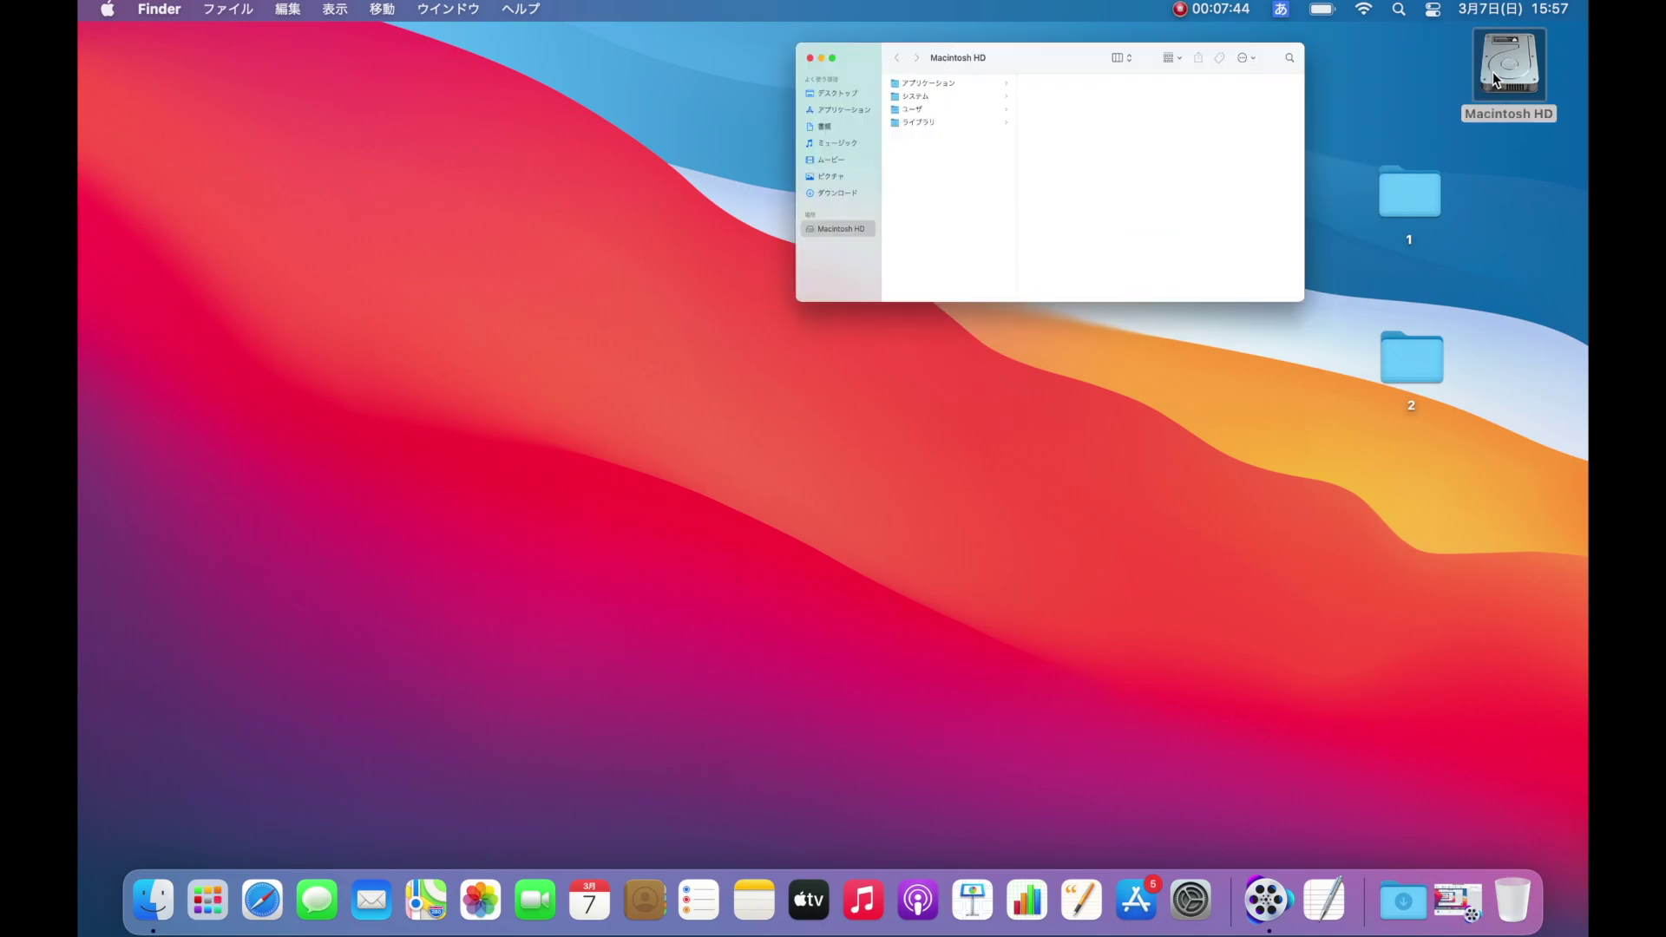
left_click(381, 172)
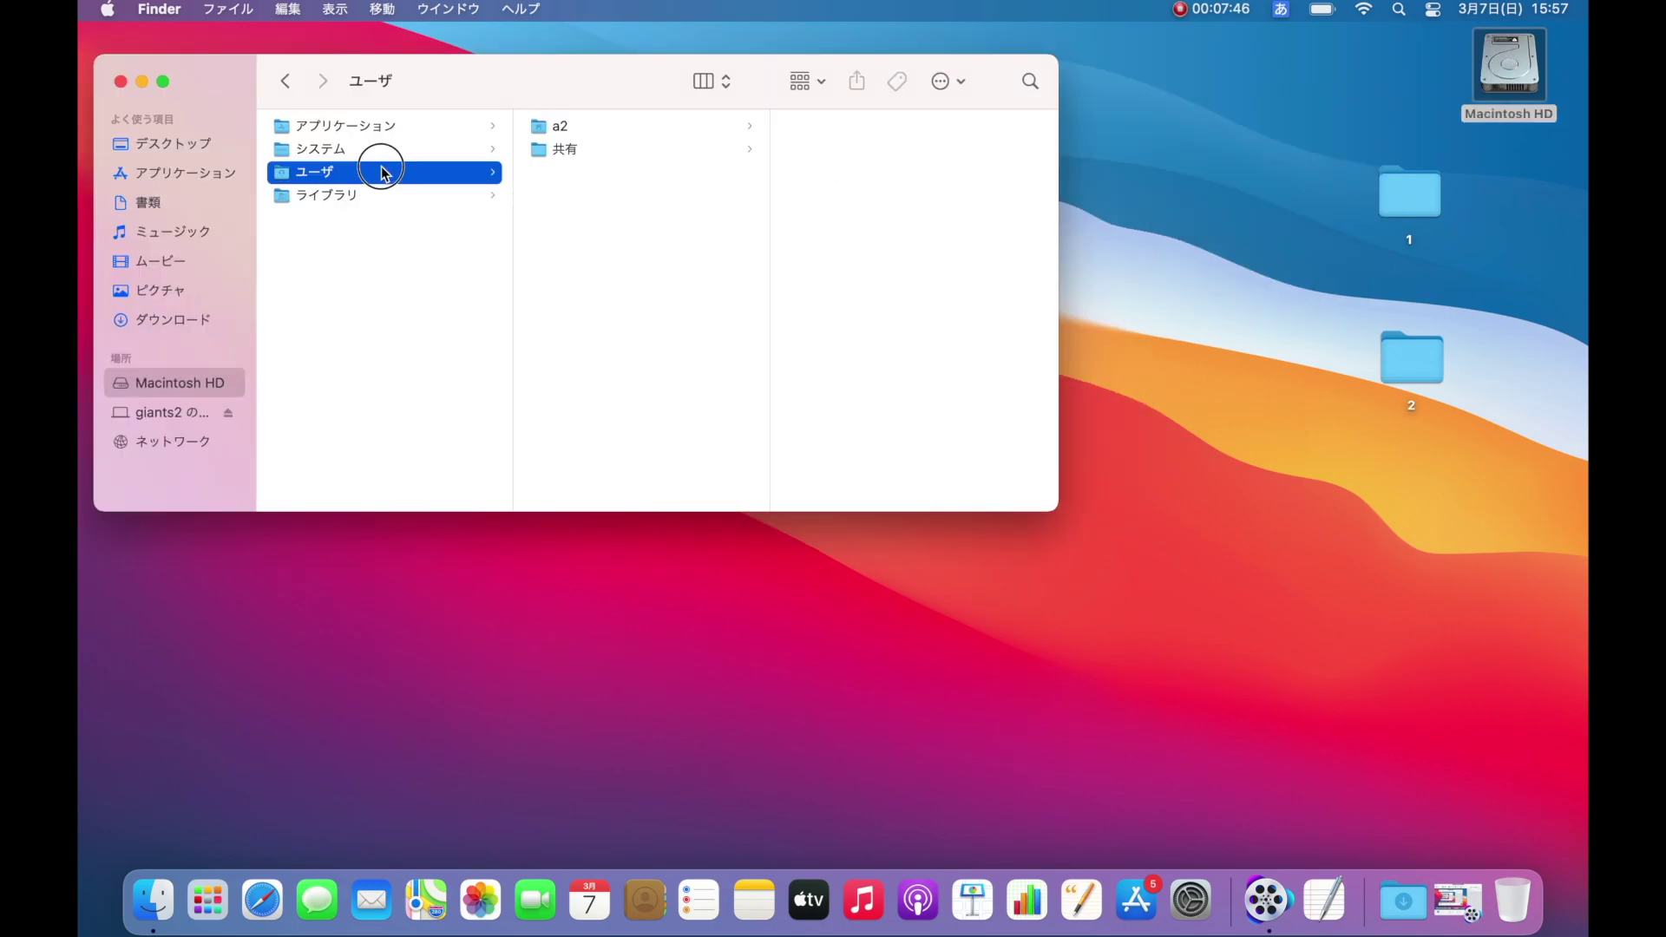
left_click(572, 126)
left_click(847, 149)
left_click(866, 126)
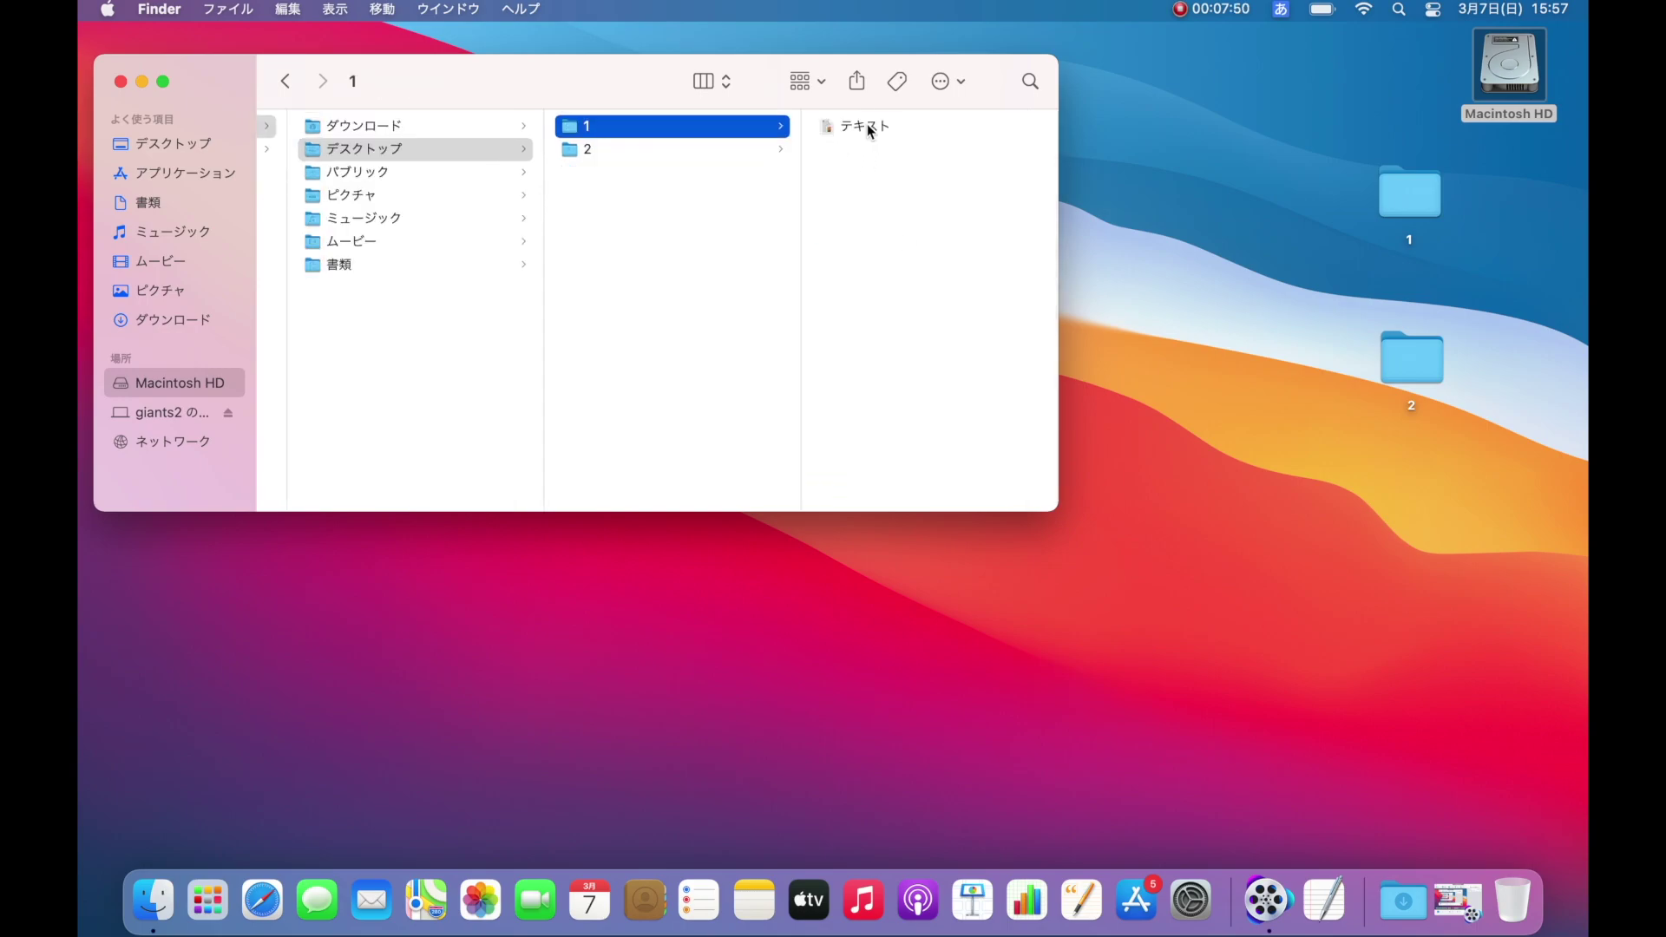
left_click_drag(866, 126, 955, 200)
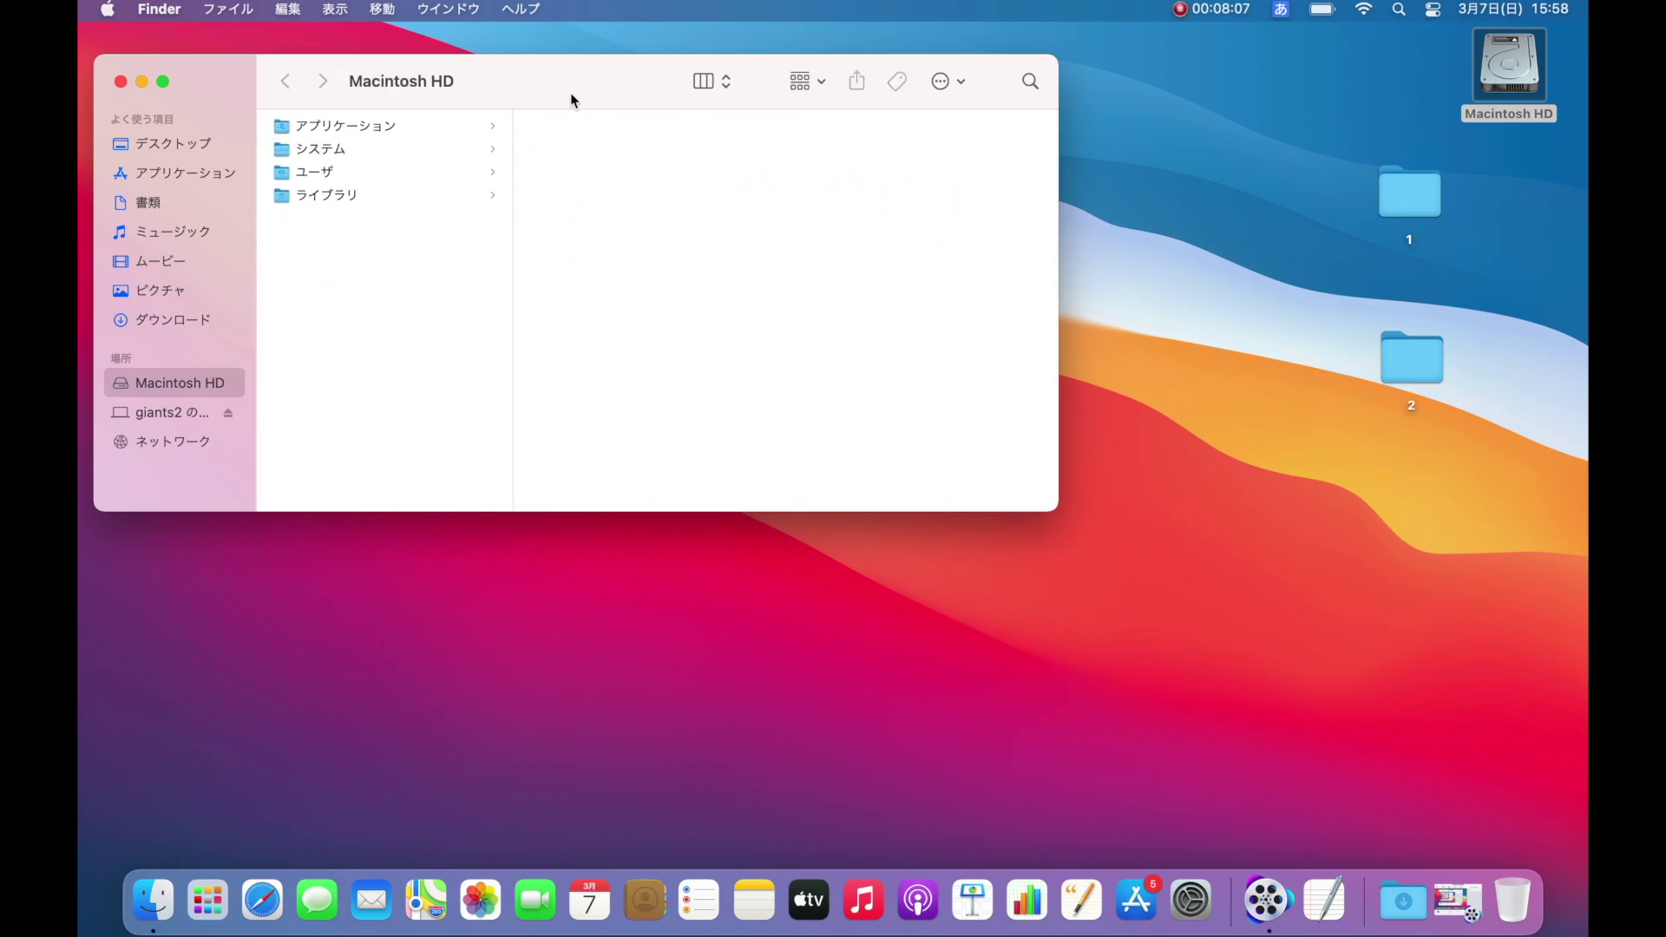
left_click(728, 82)
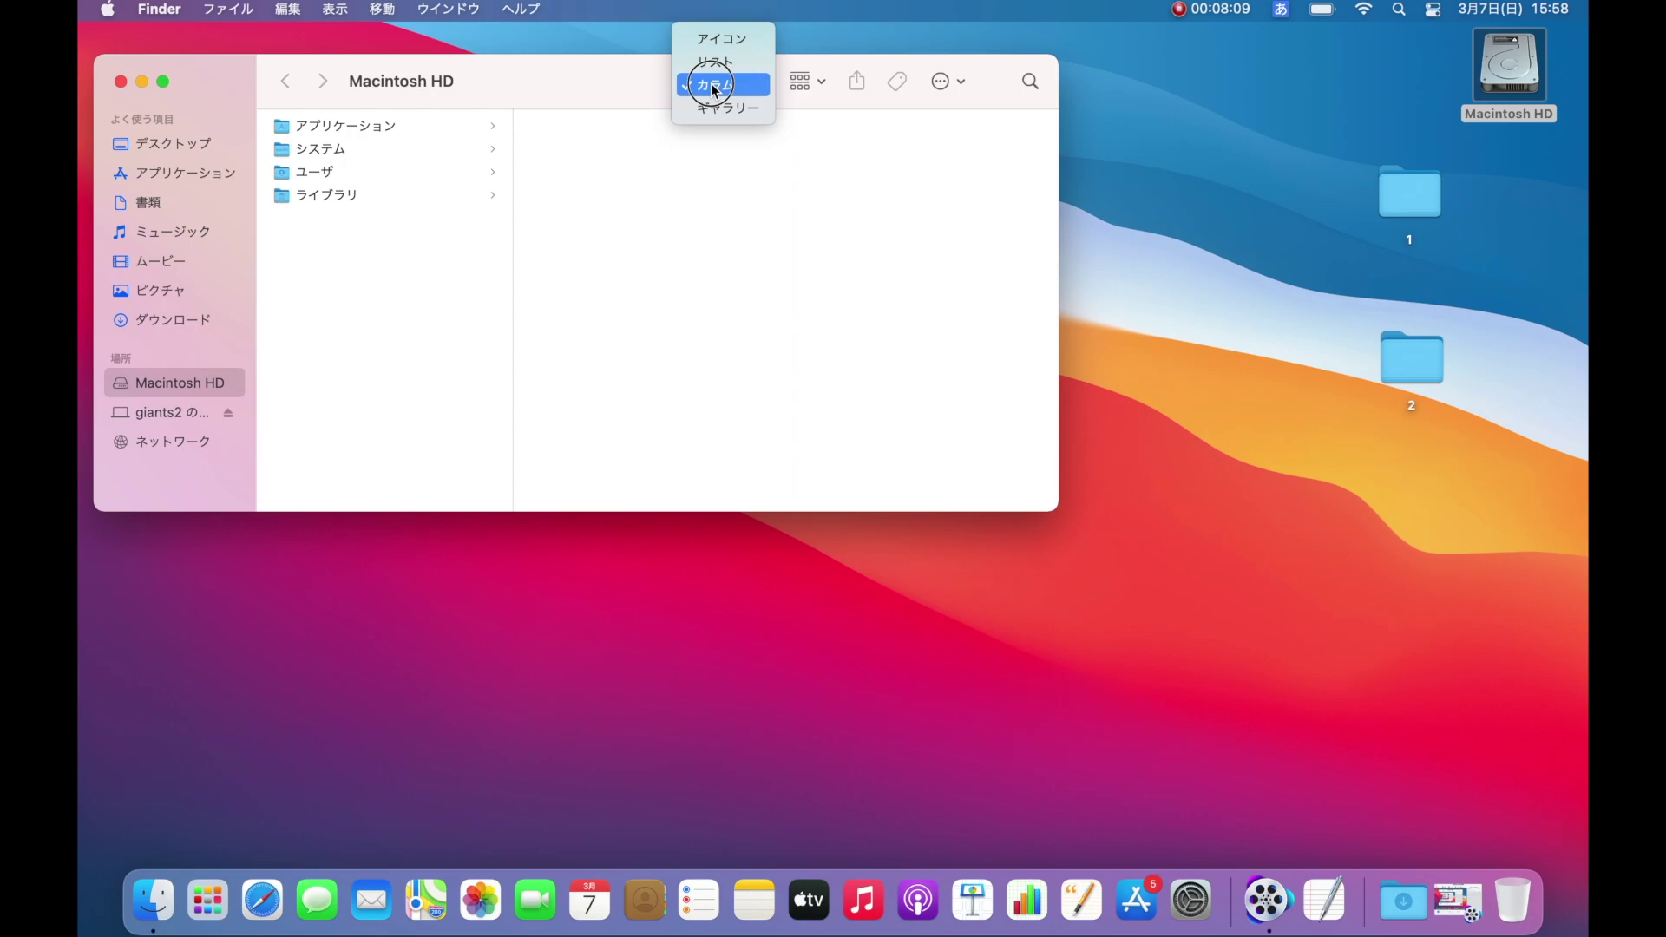
left_click(678, 266)
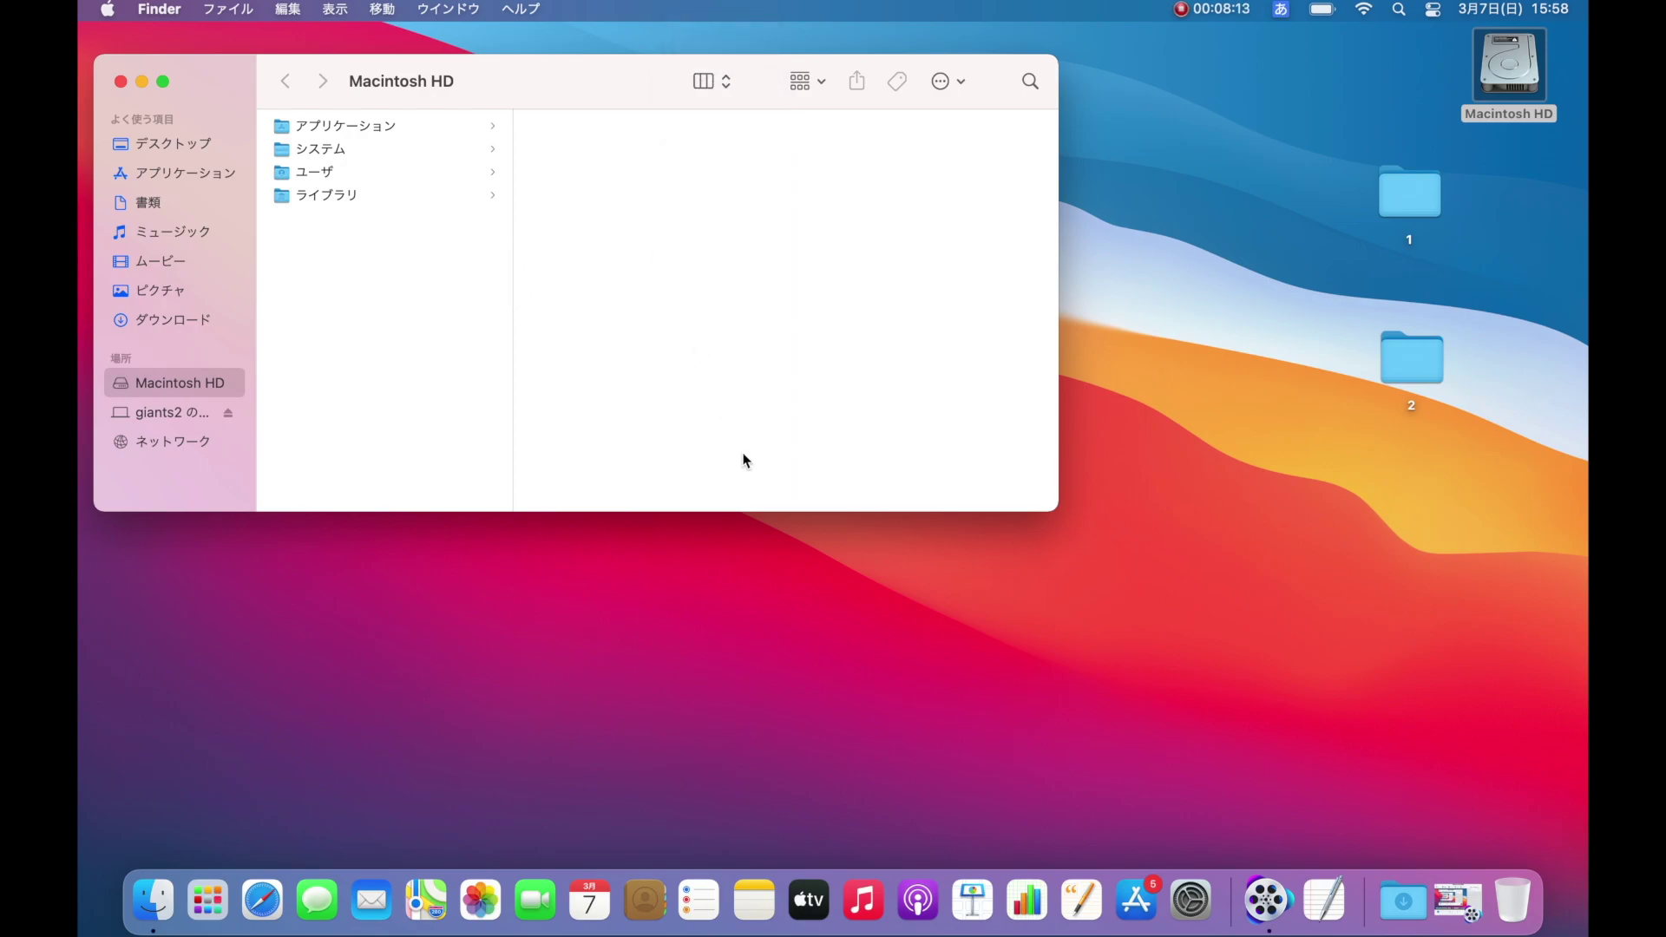
Show the status bar (ステータスバーを表示) in the Macintosh HD window and reposition the window on the desktop.
left_click(330, 9)
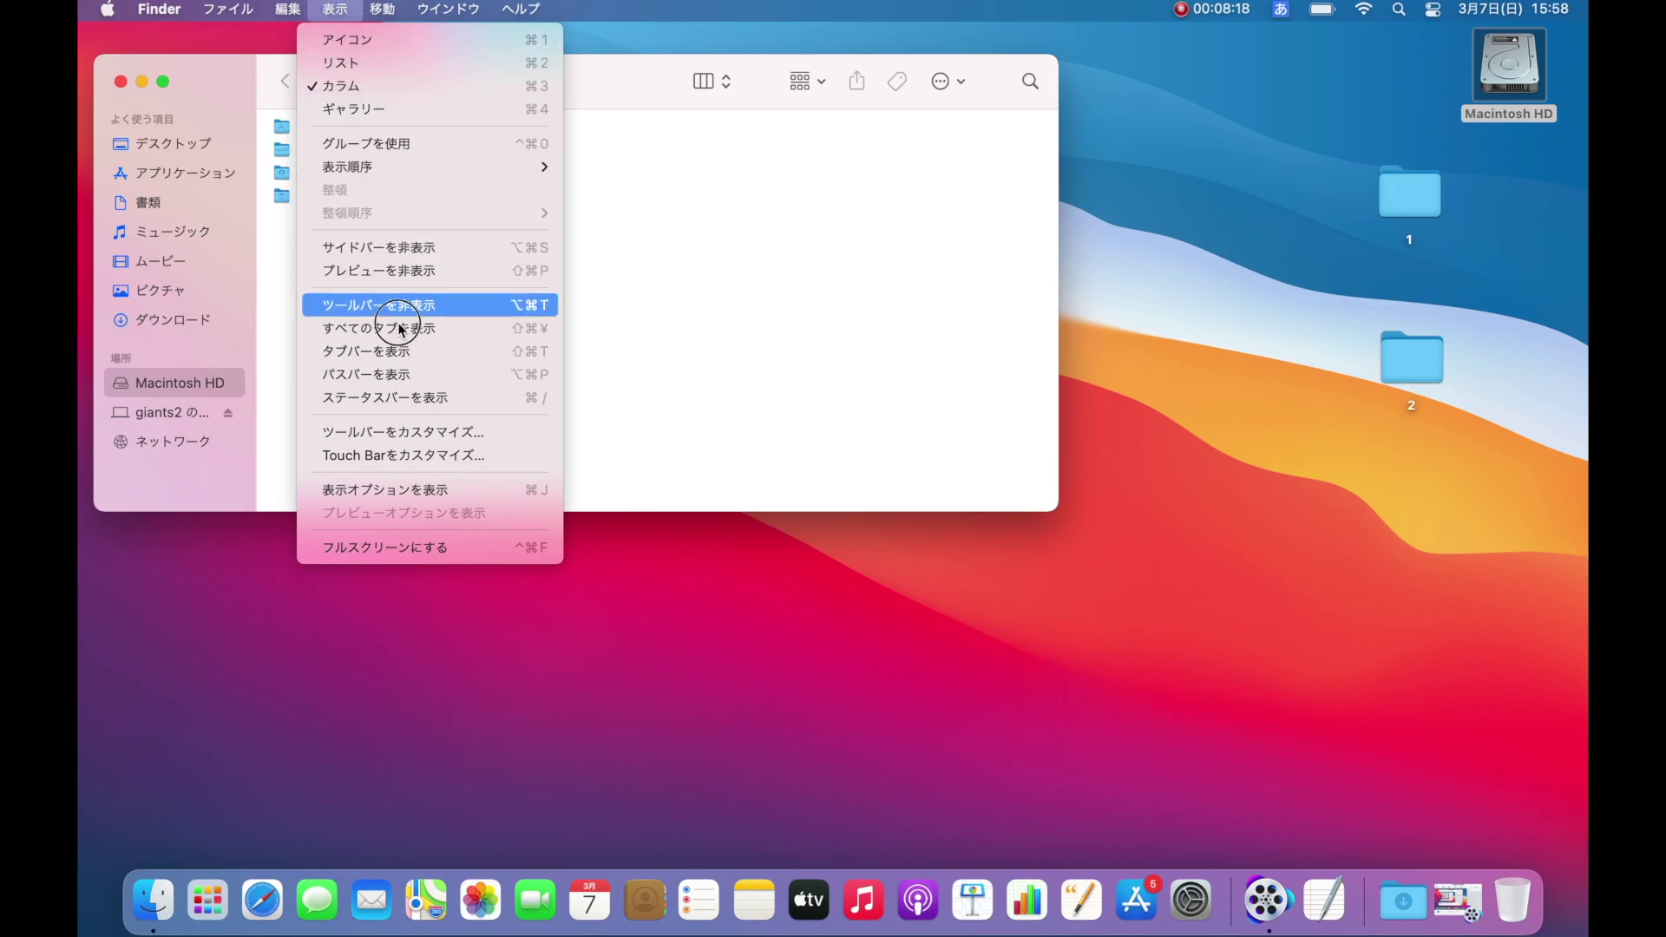
left_click(413, 399)
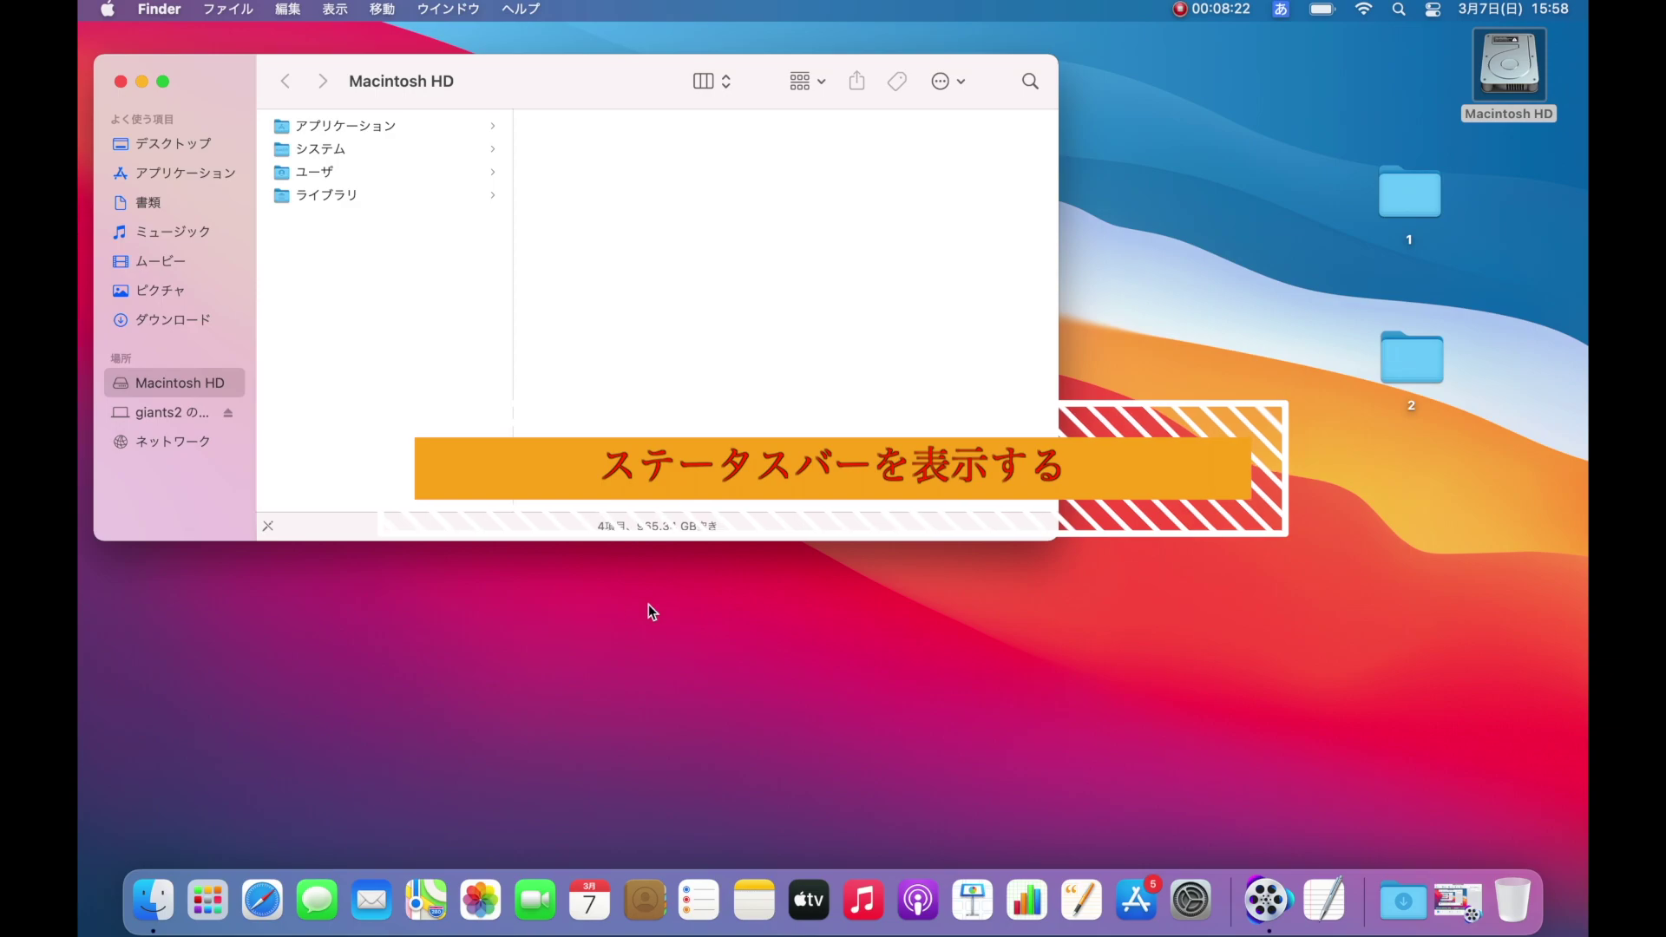
left_click_drag(752, 519, 692, 280)
left_click_drag(529, 65, 676, 179)
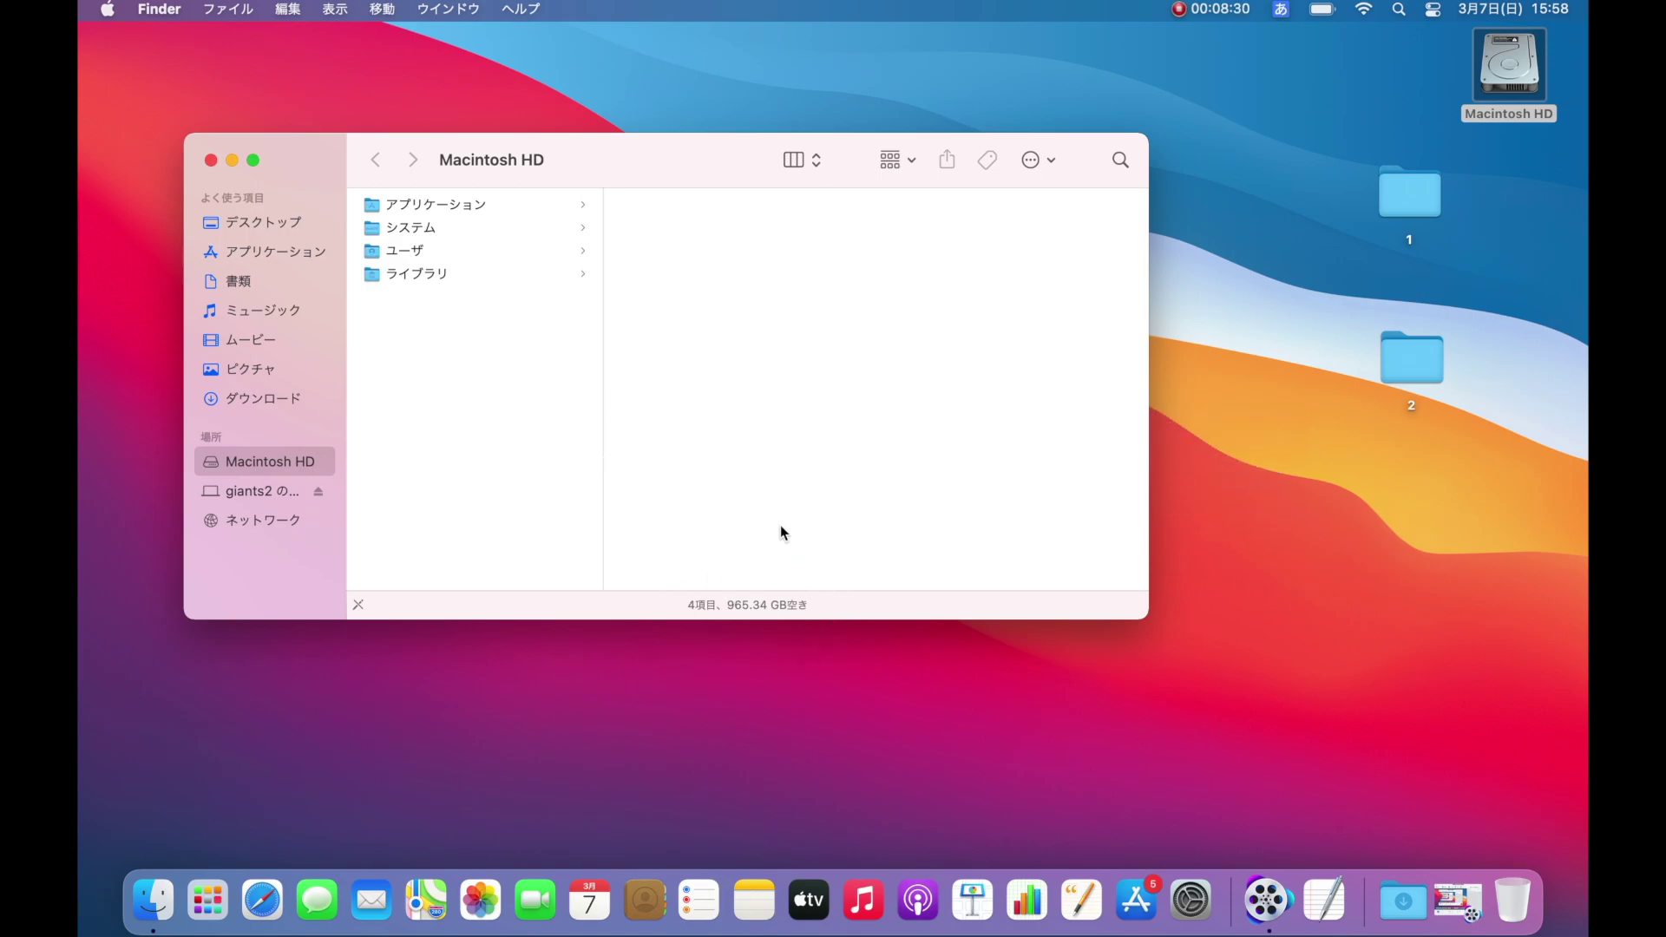
left_click_drag(709, 177, 666, 91)
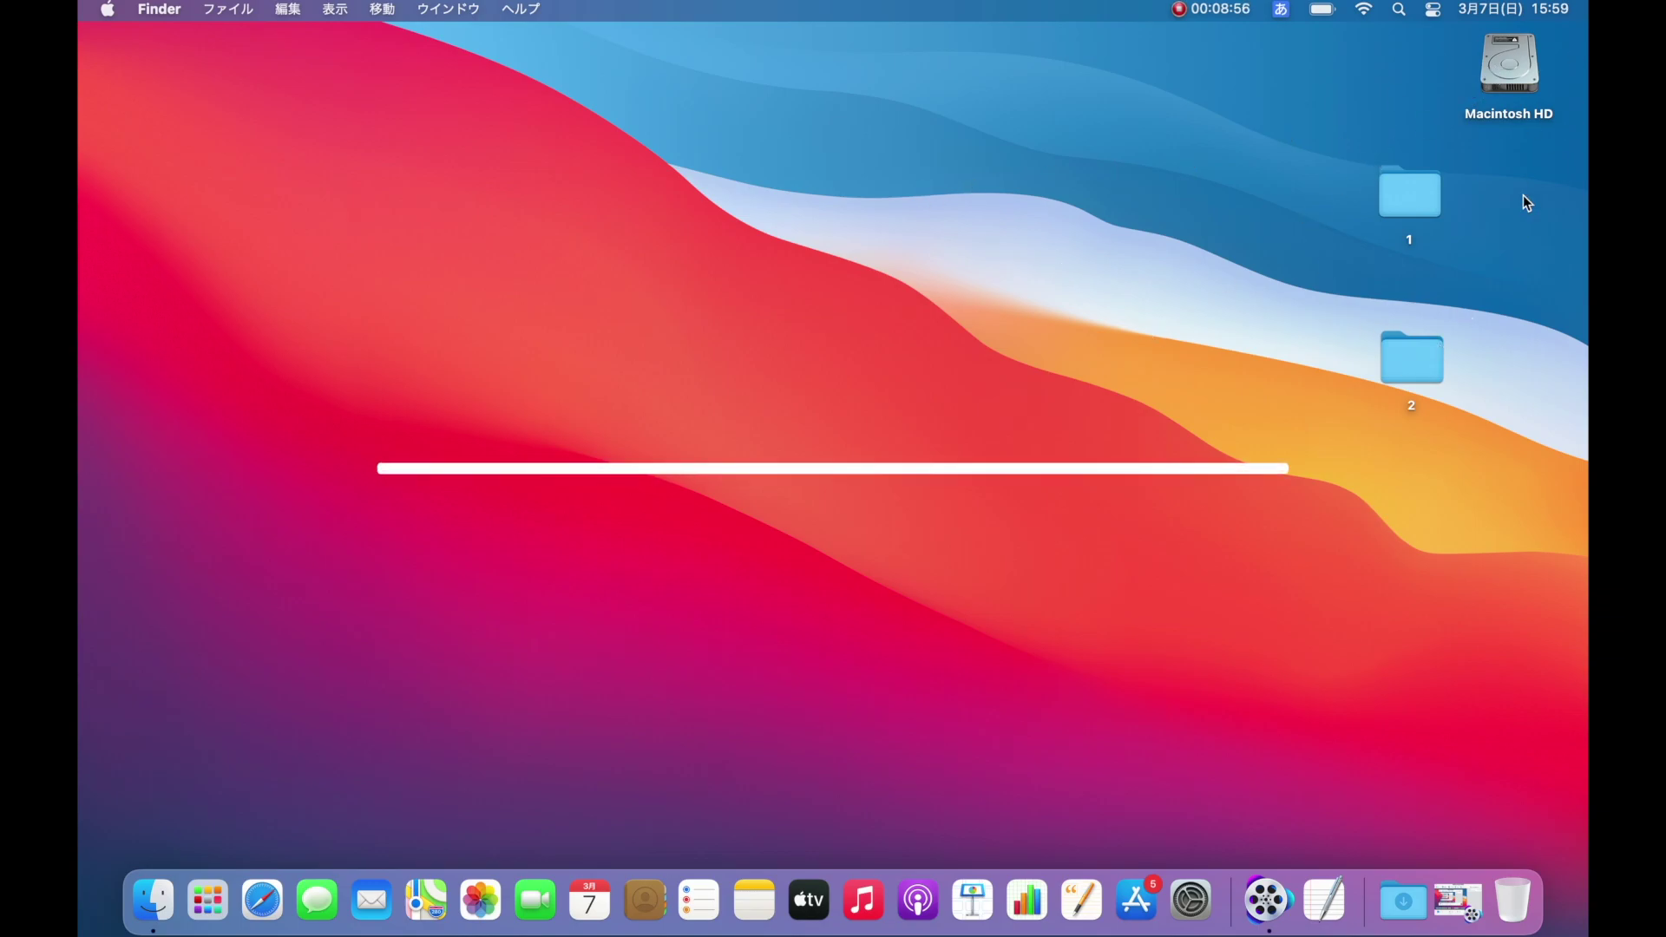
Open the desktop's view options (表示オプションを表示) and move the options window away from the screen's centre.
right_click(752, 296)
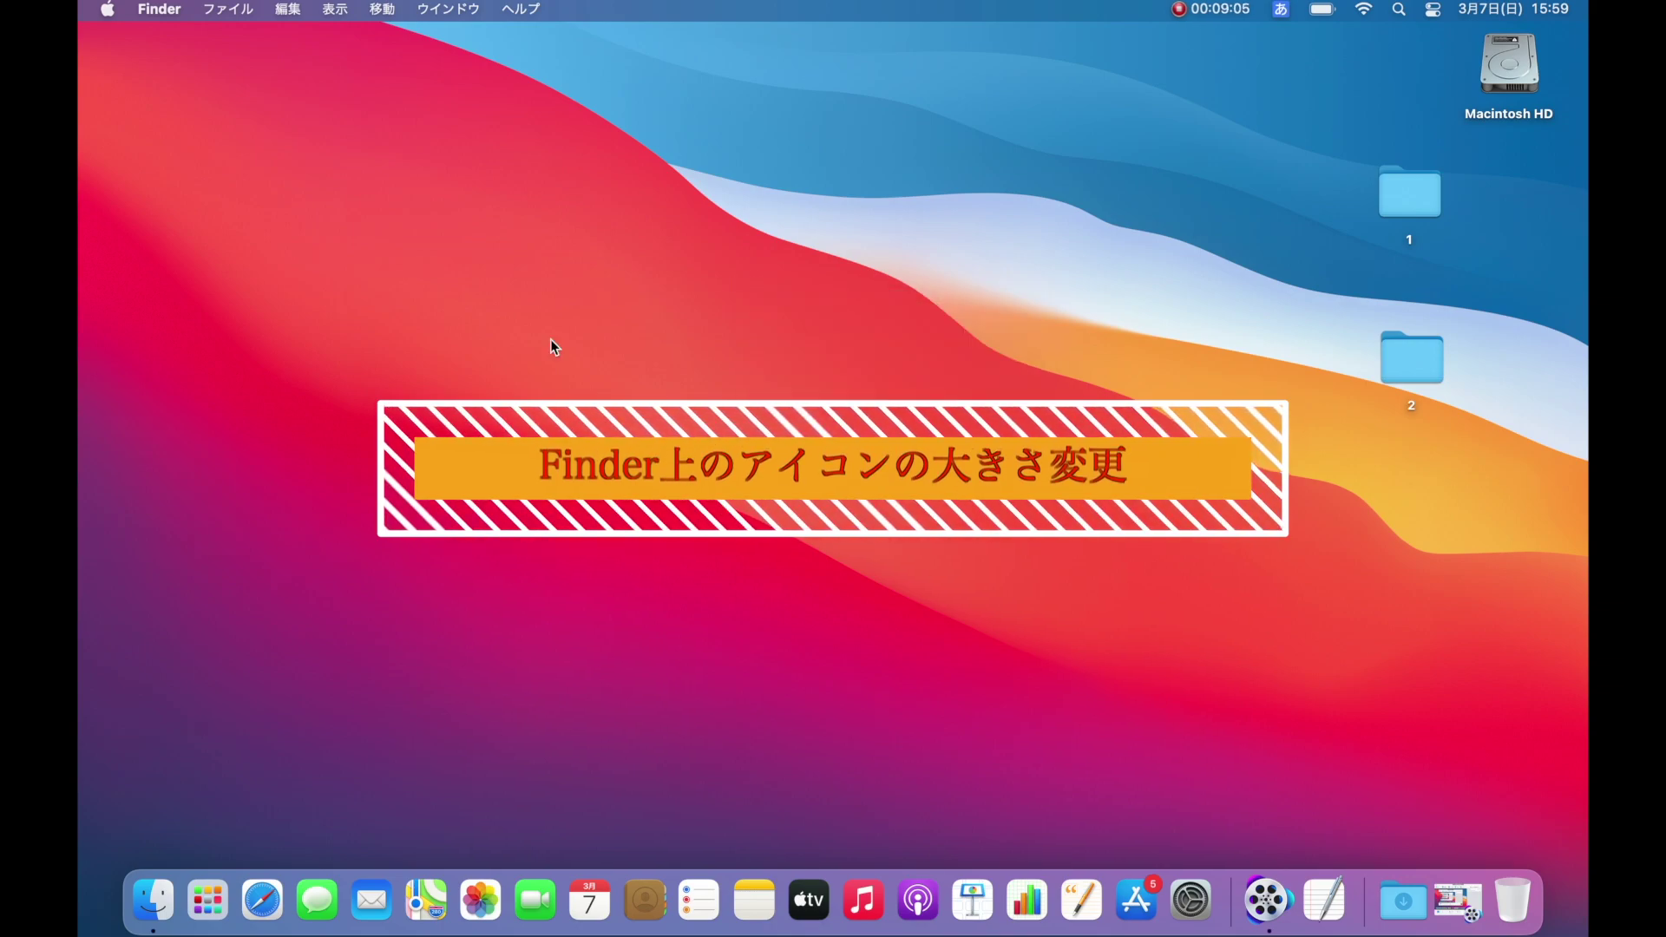
right_click(550, 339)
left_click(550, 338)
right_click(552, 339)
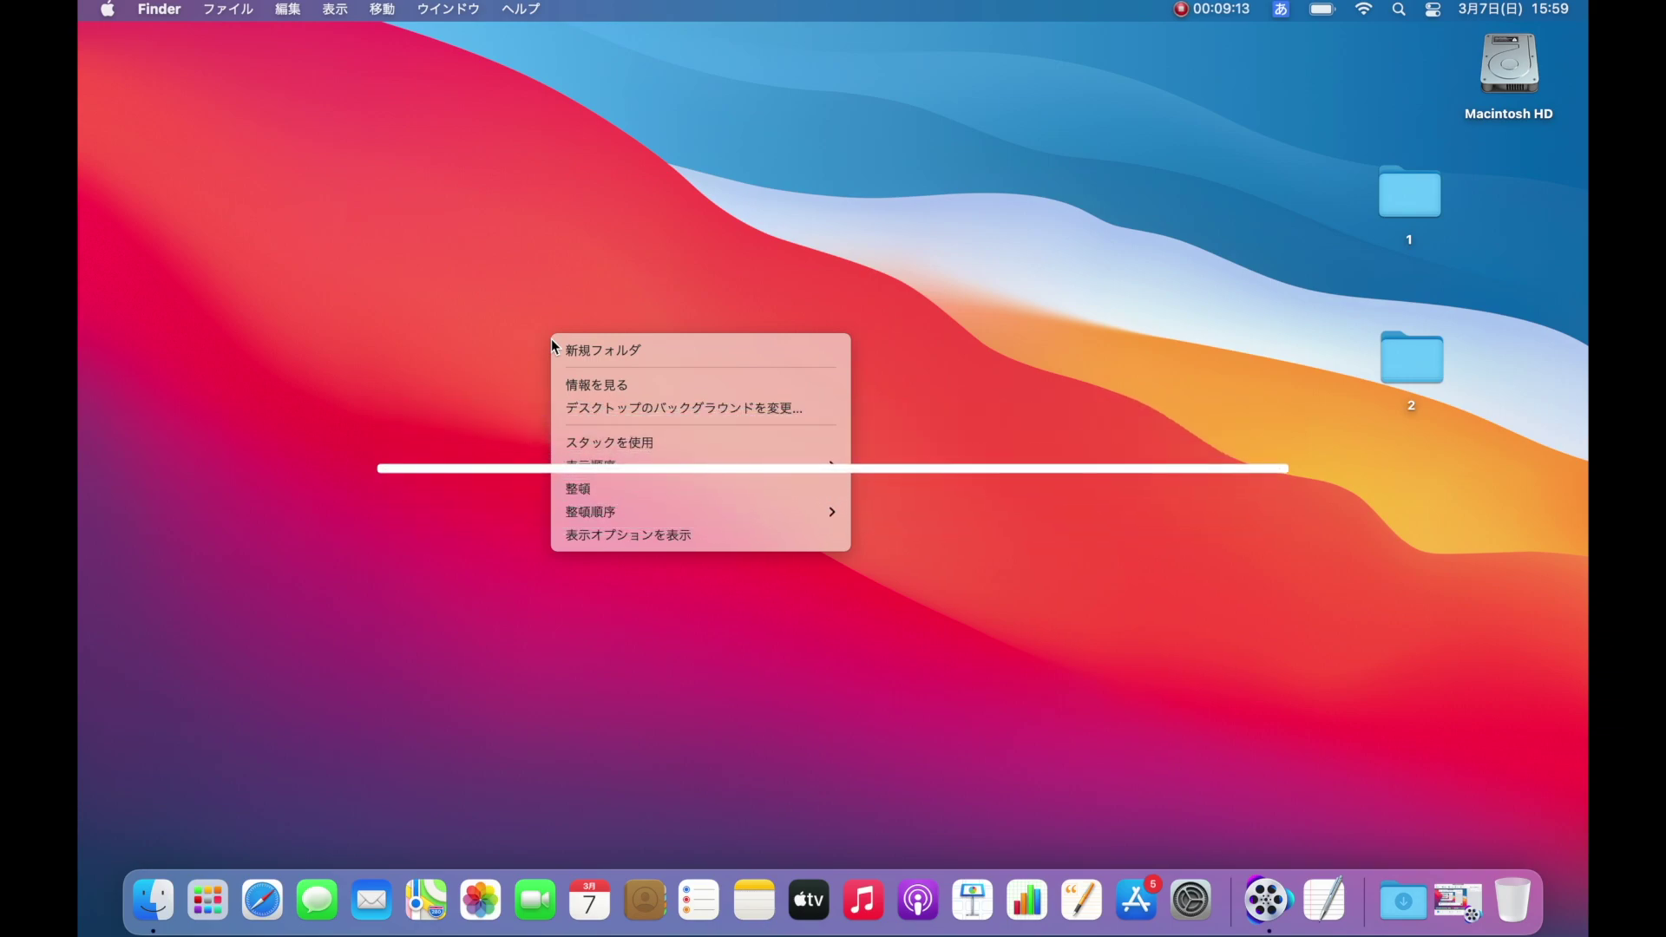
left_click(708, 535)
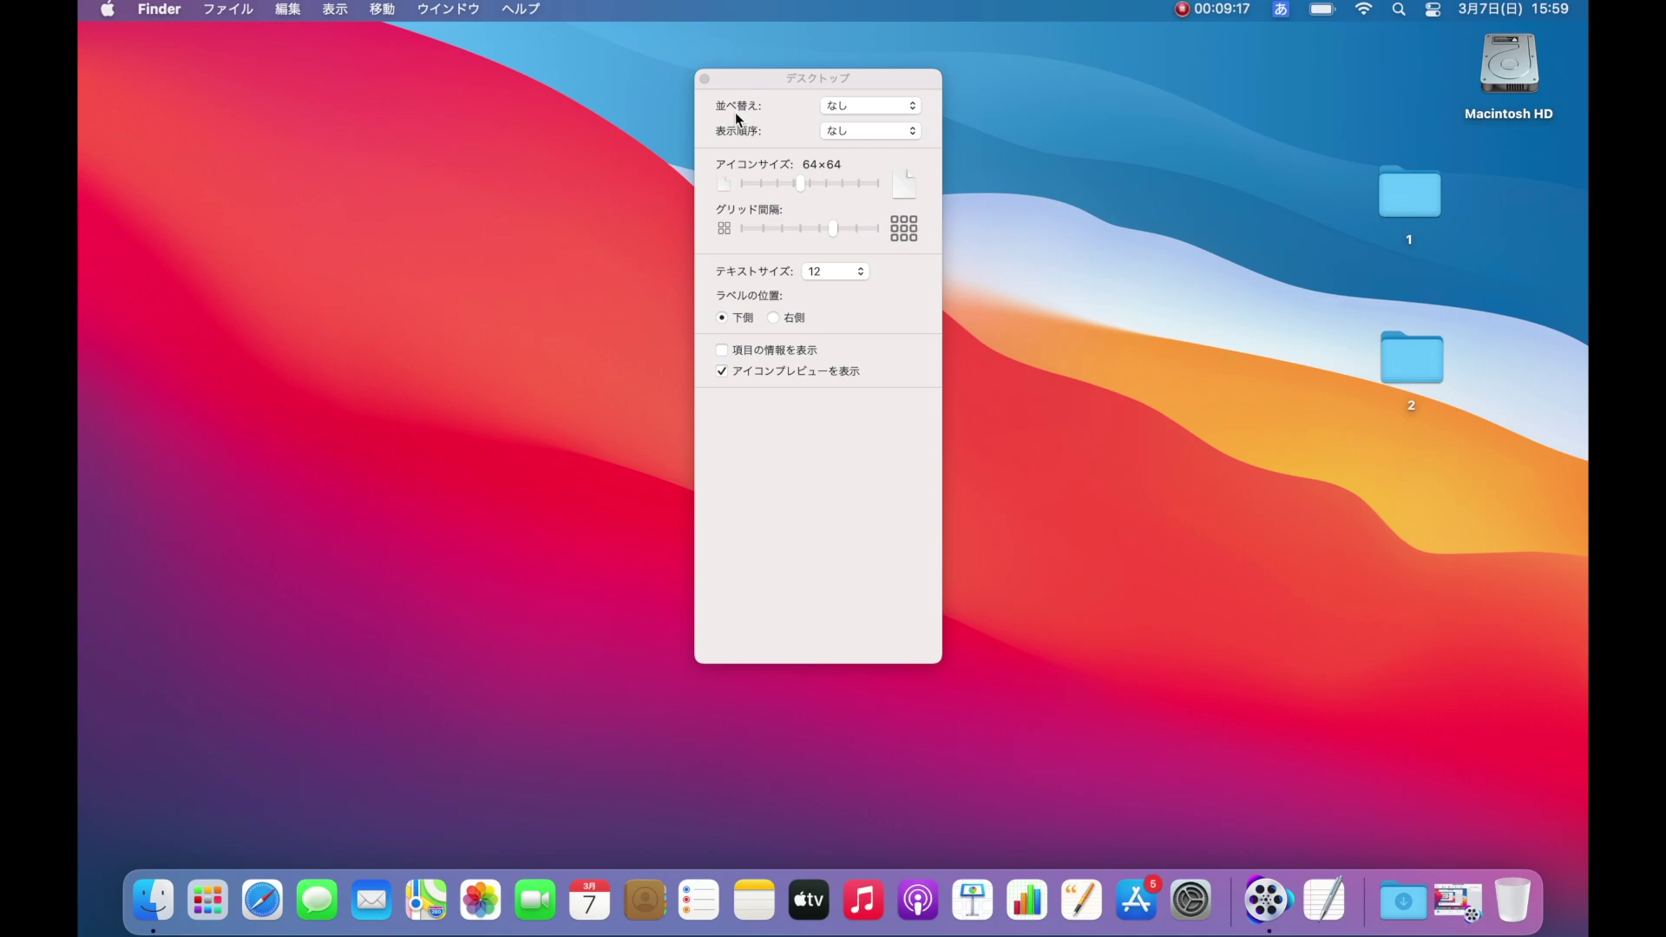
left_click_drag(781, 87, 538, 65)
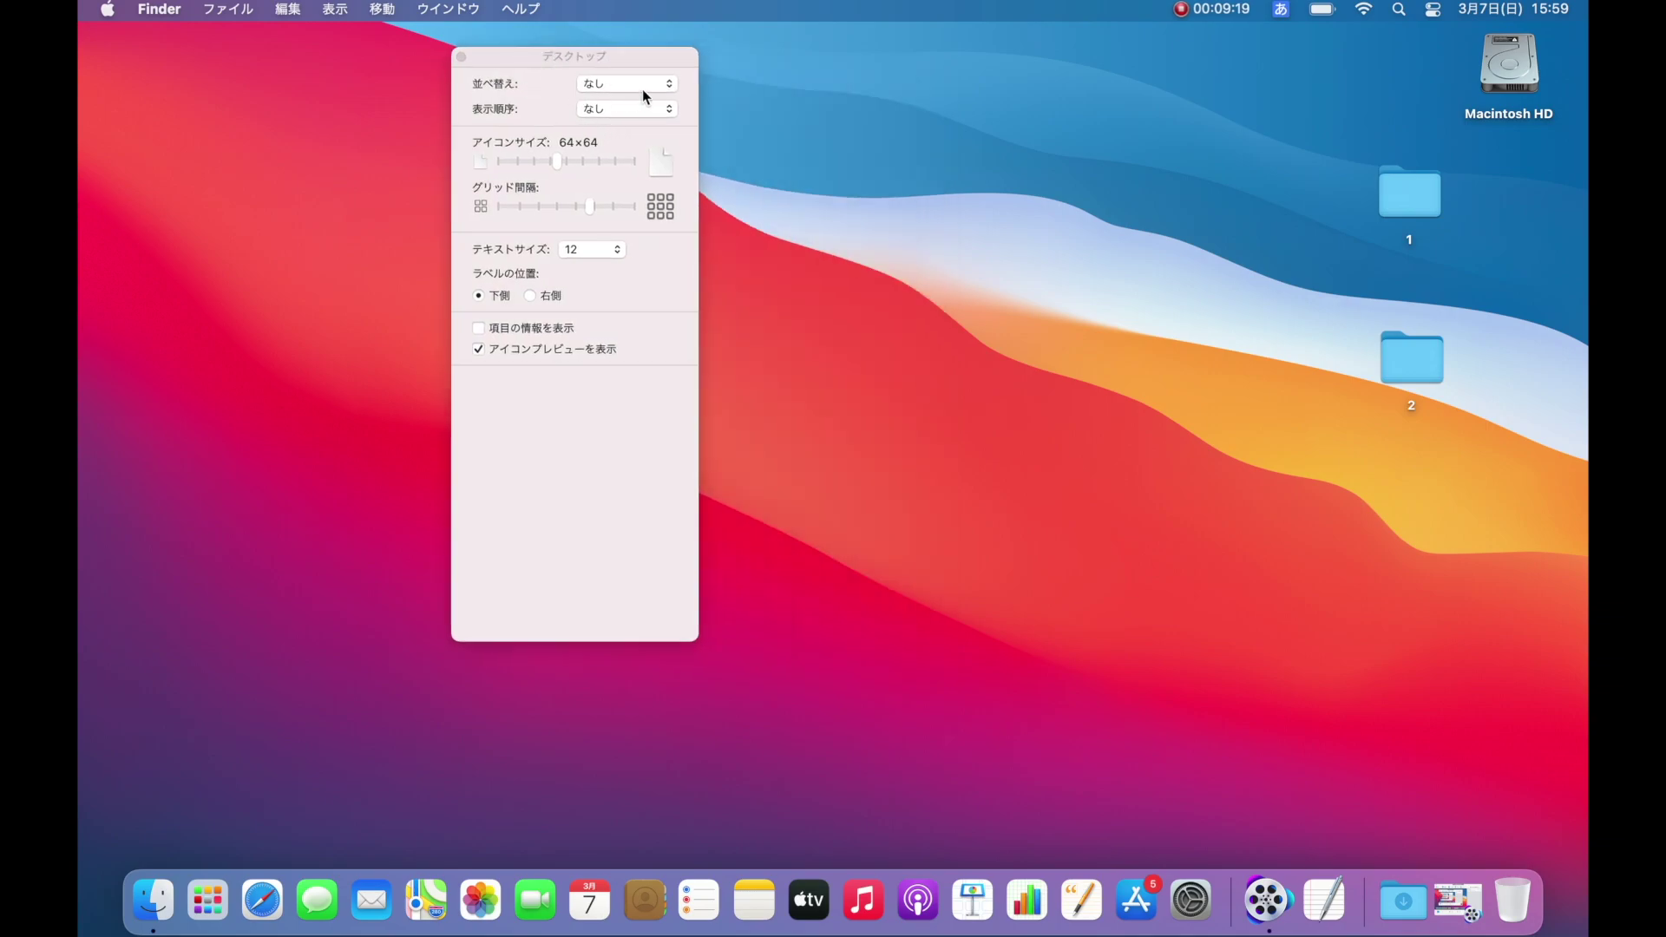
Set the desktop's 表示順序 to グリッドに沿う and line up folders 1 and 2 beneath the Macintosh HD icon.
left_click_drag(635, 115, 646, 157)
left_click_drag(1423, 198, 1504, 196)
left_click_drag(1424, 360, 1514, 295)
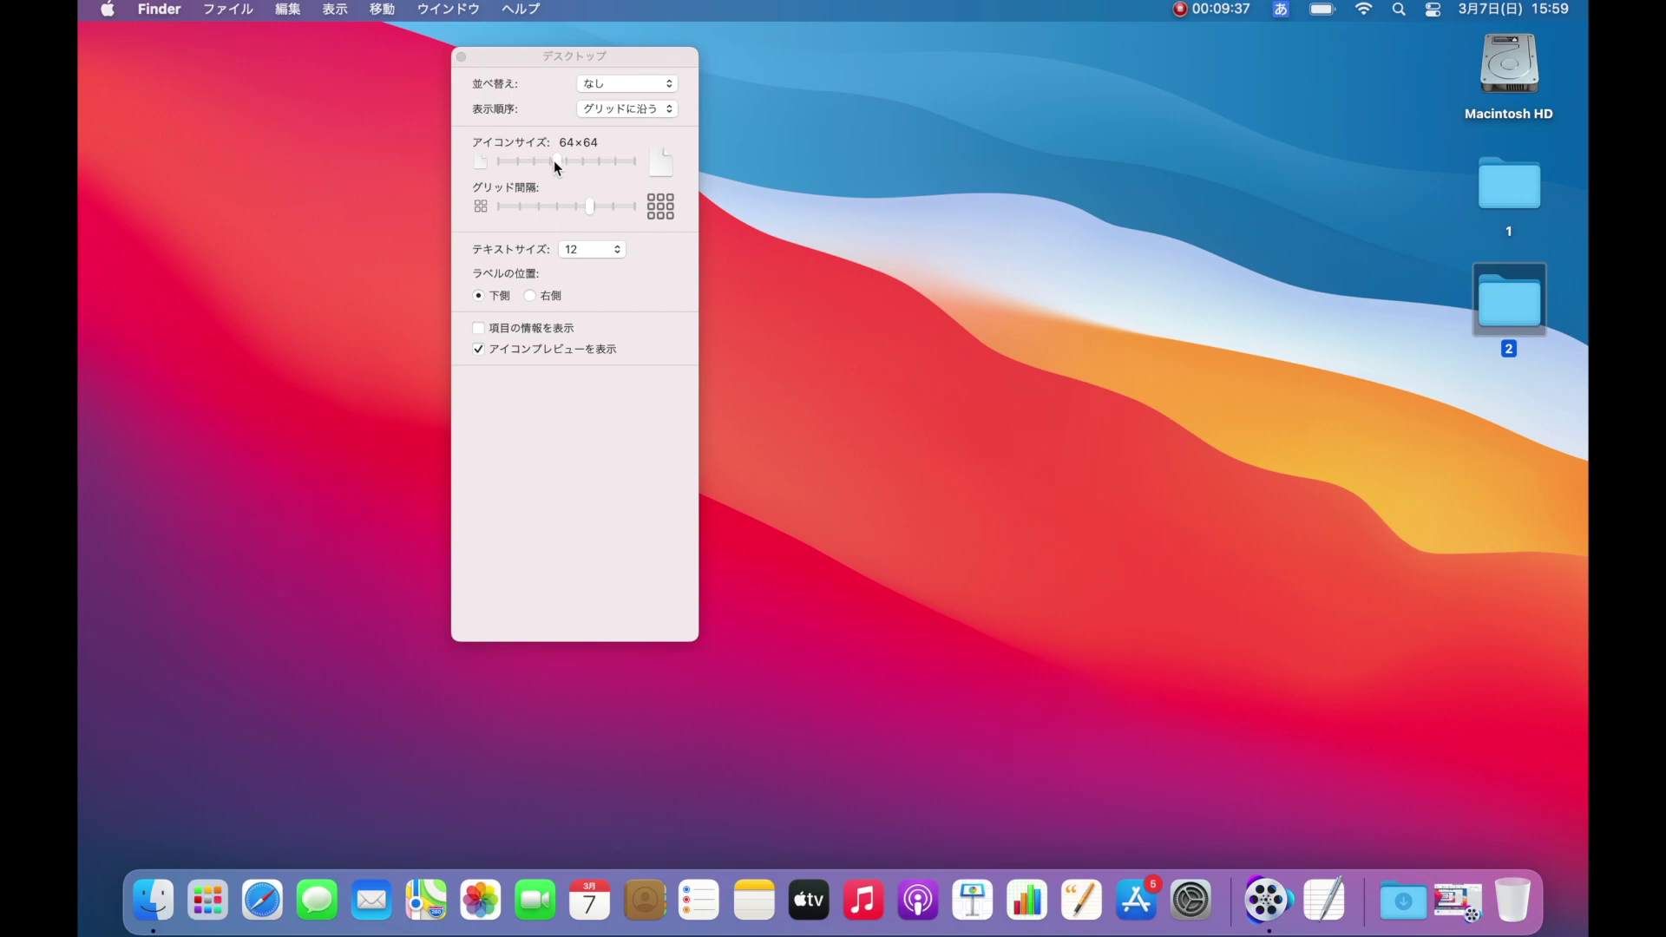
Set the desktop's アイコンサイズ to 48×48 and tighten the グリッド間隔, closing the view options window when done.
left_click_drag(557, 166, 540, 166)
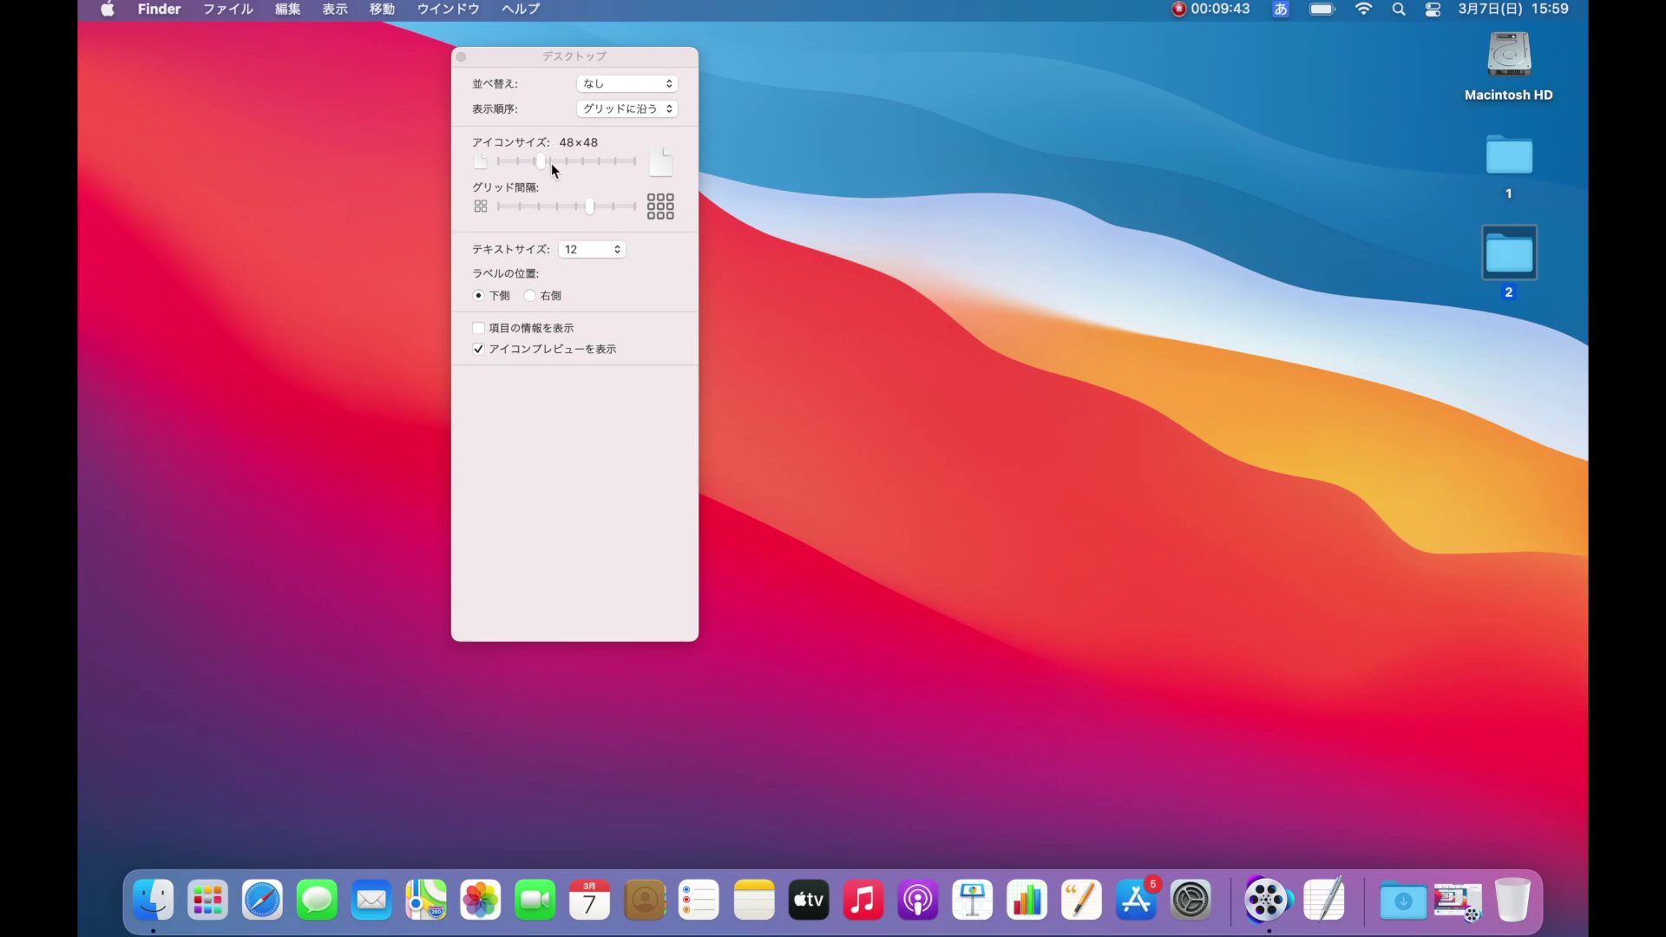
left_click(1397, 156)
left_click_drag(589, 206, 552, 217)
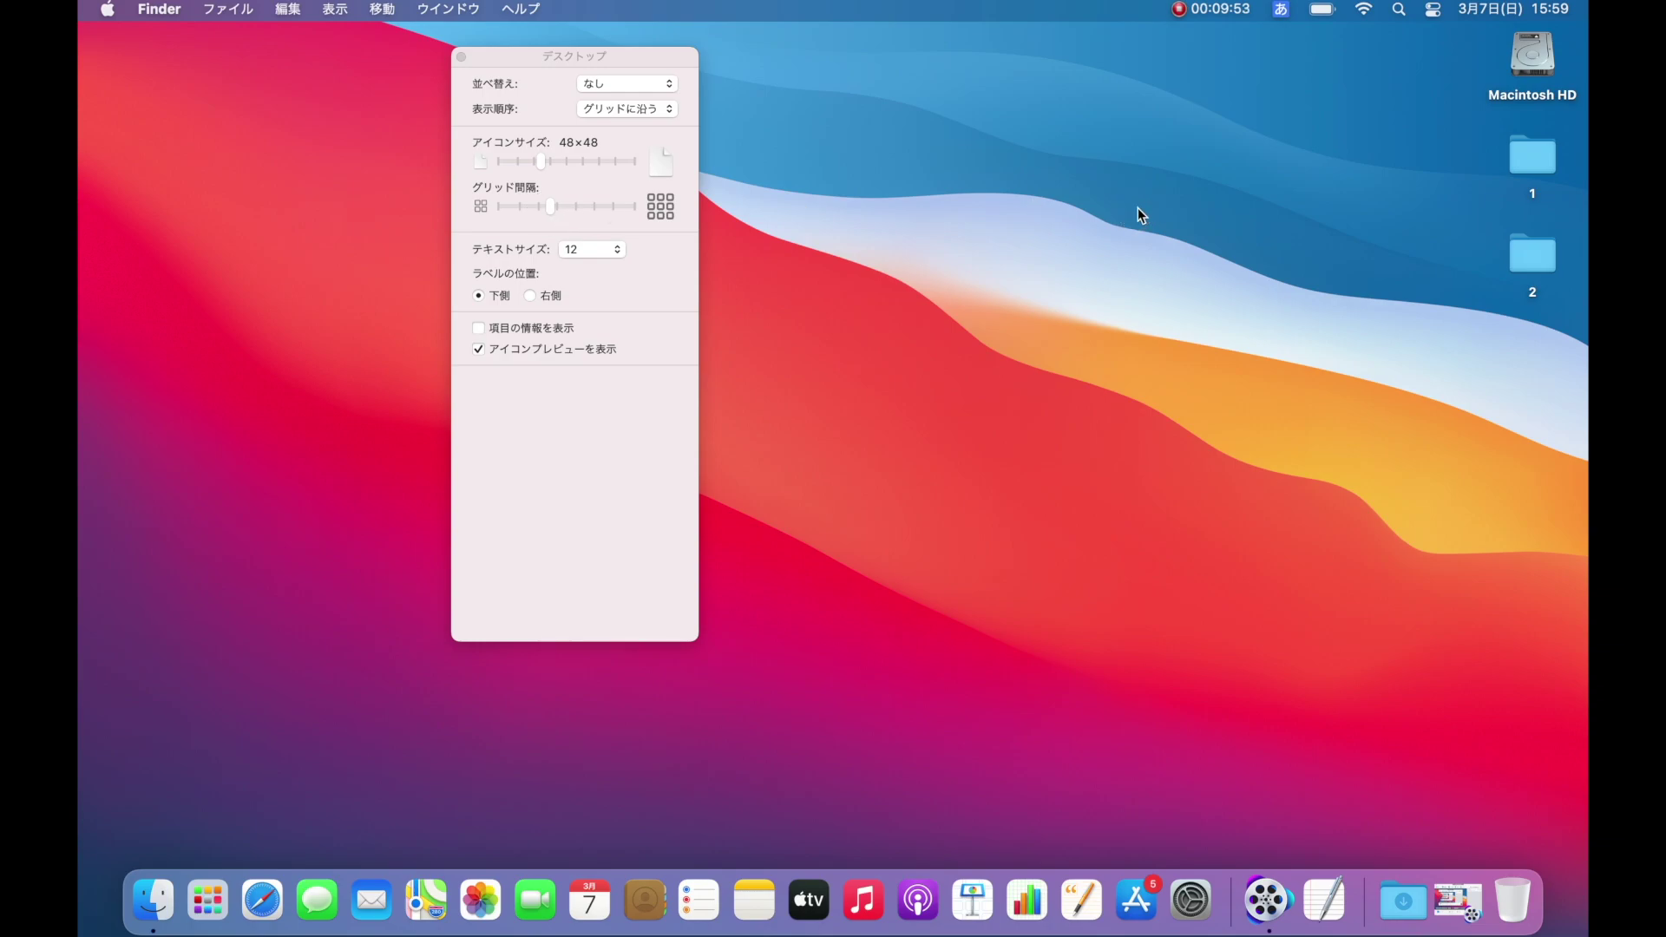
left_click(1534, 252)
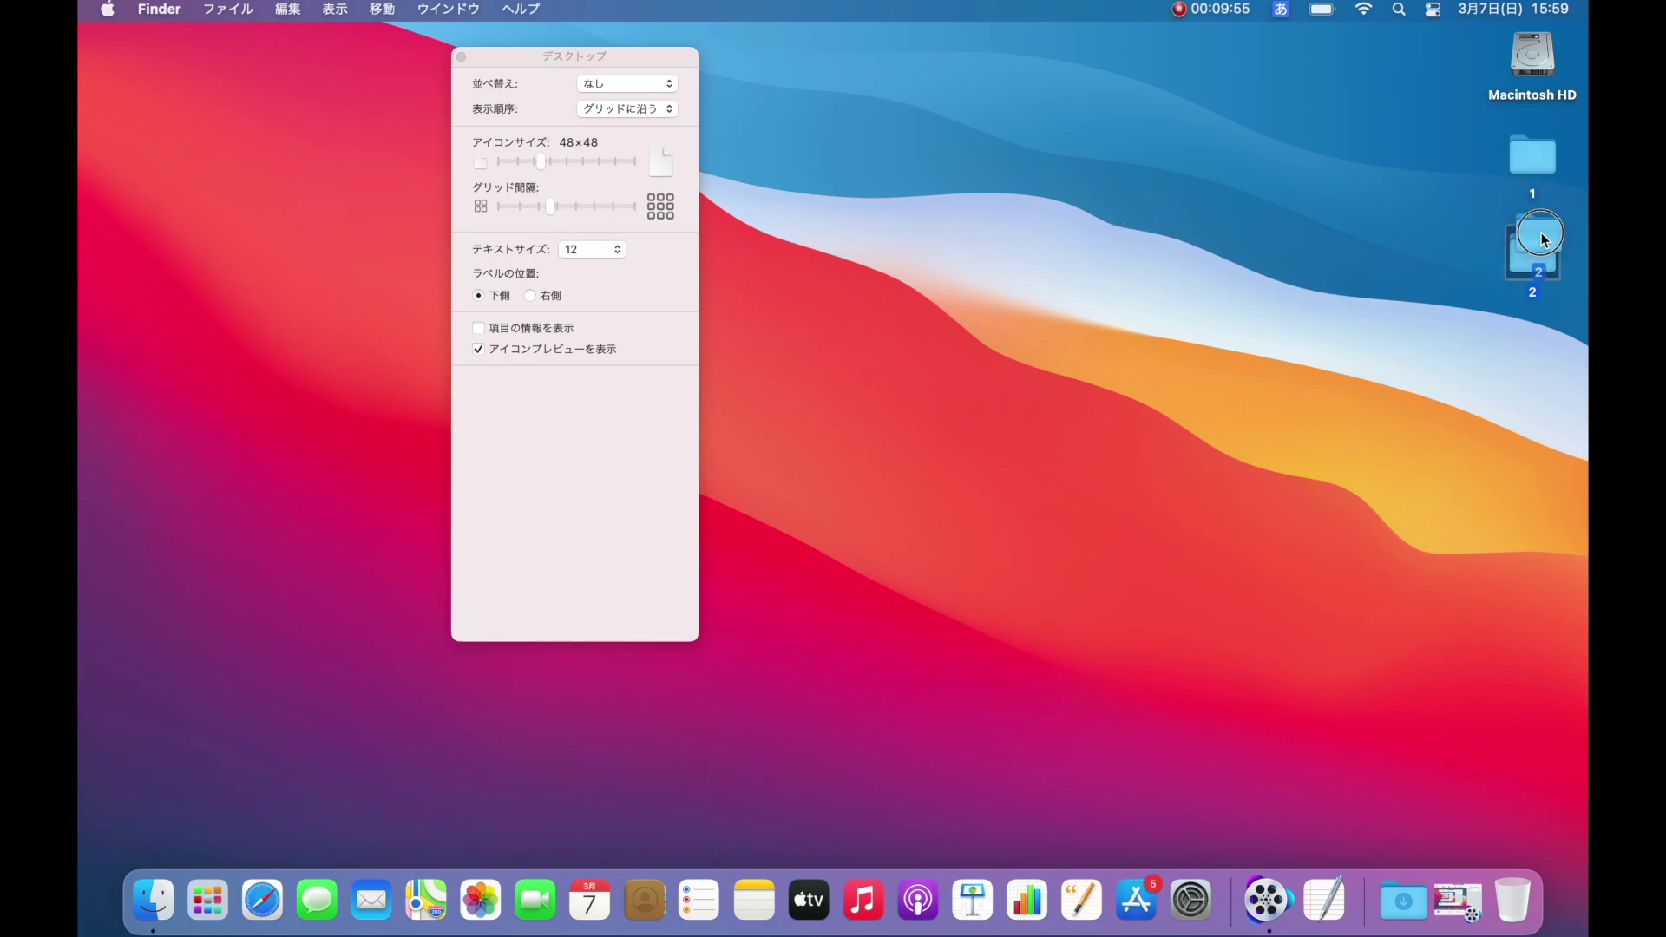
left_click(1447, 318)
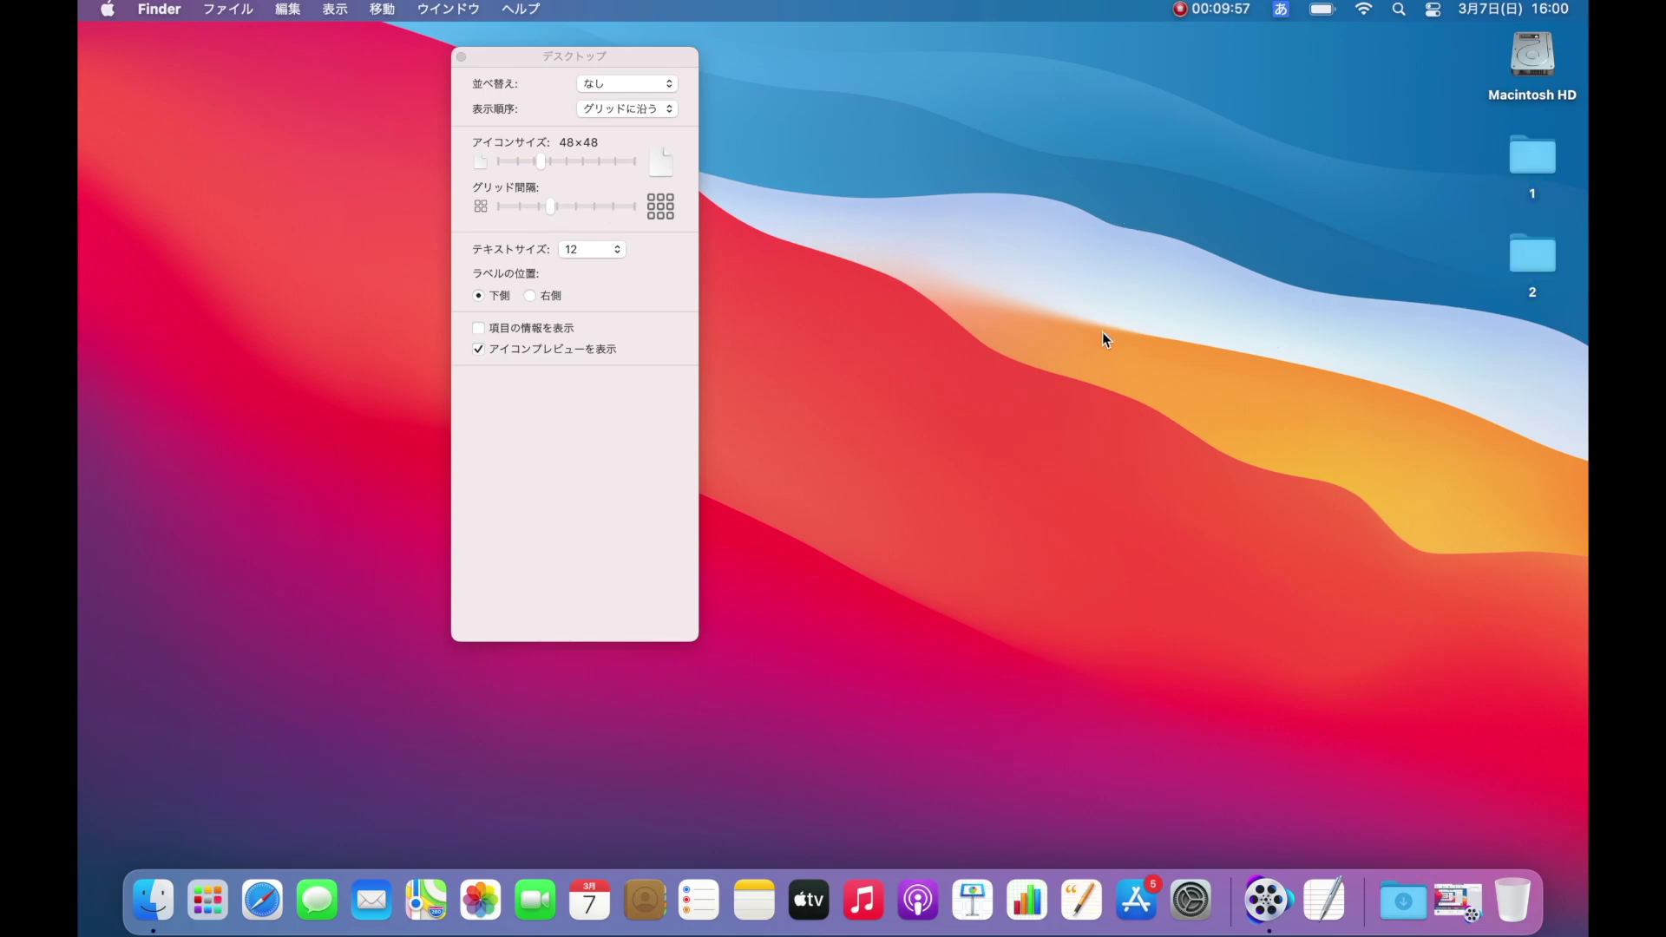
left_click(462, 58)
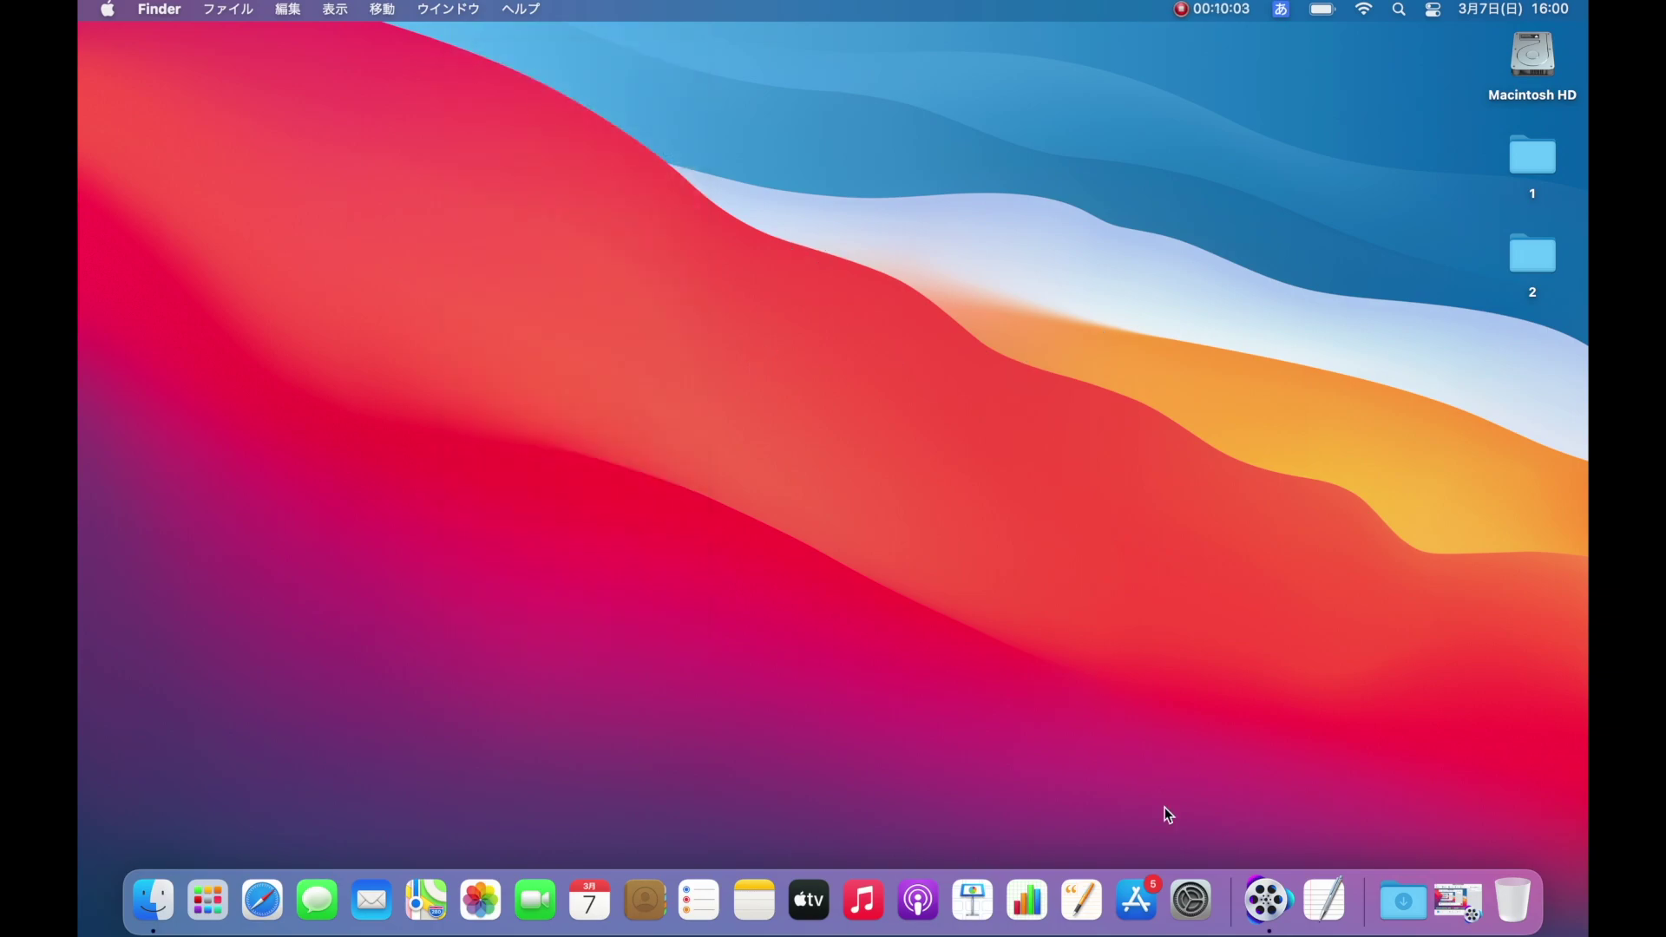
Switch to システム環境設定, move its window clear of the Dock and open the Dockとメニューバー settings.
left_click(1204, 905)
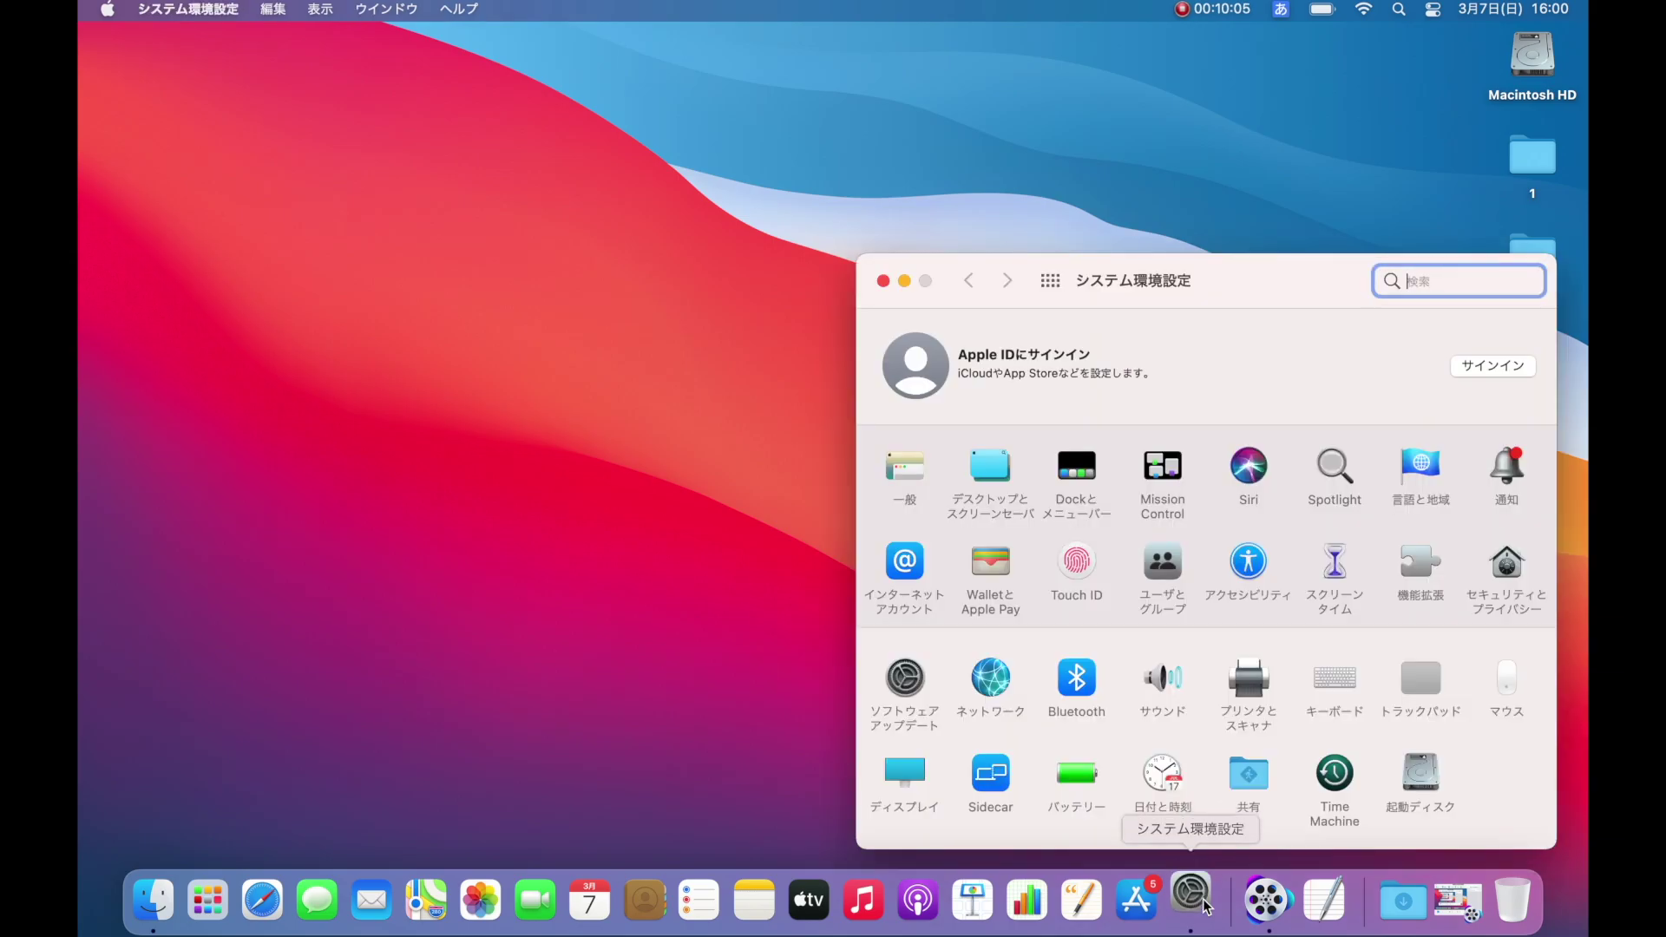
left_click_drag(1232, 295, 749, 112)
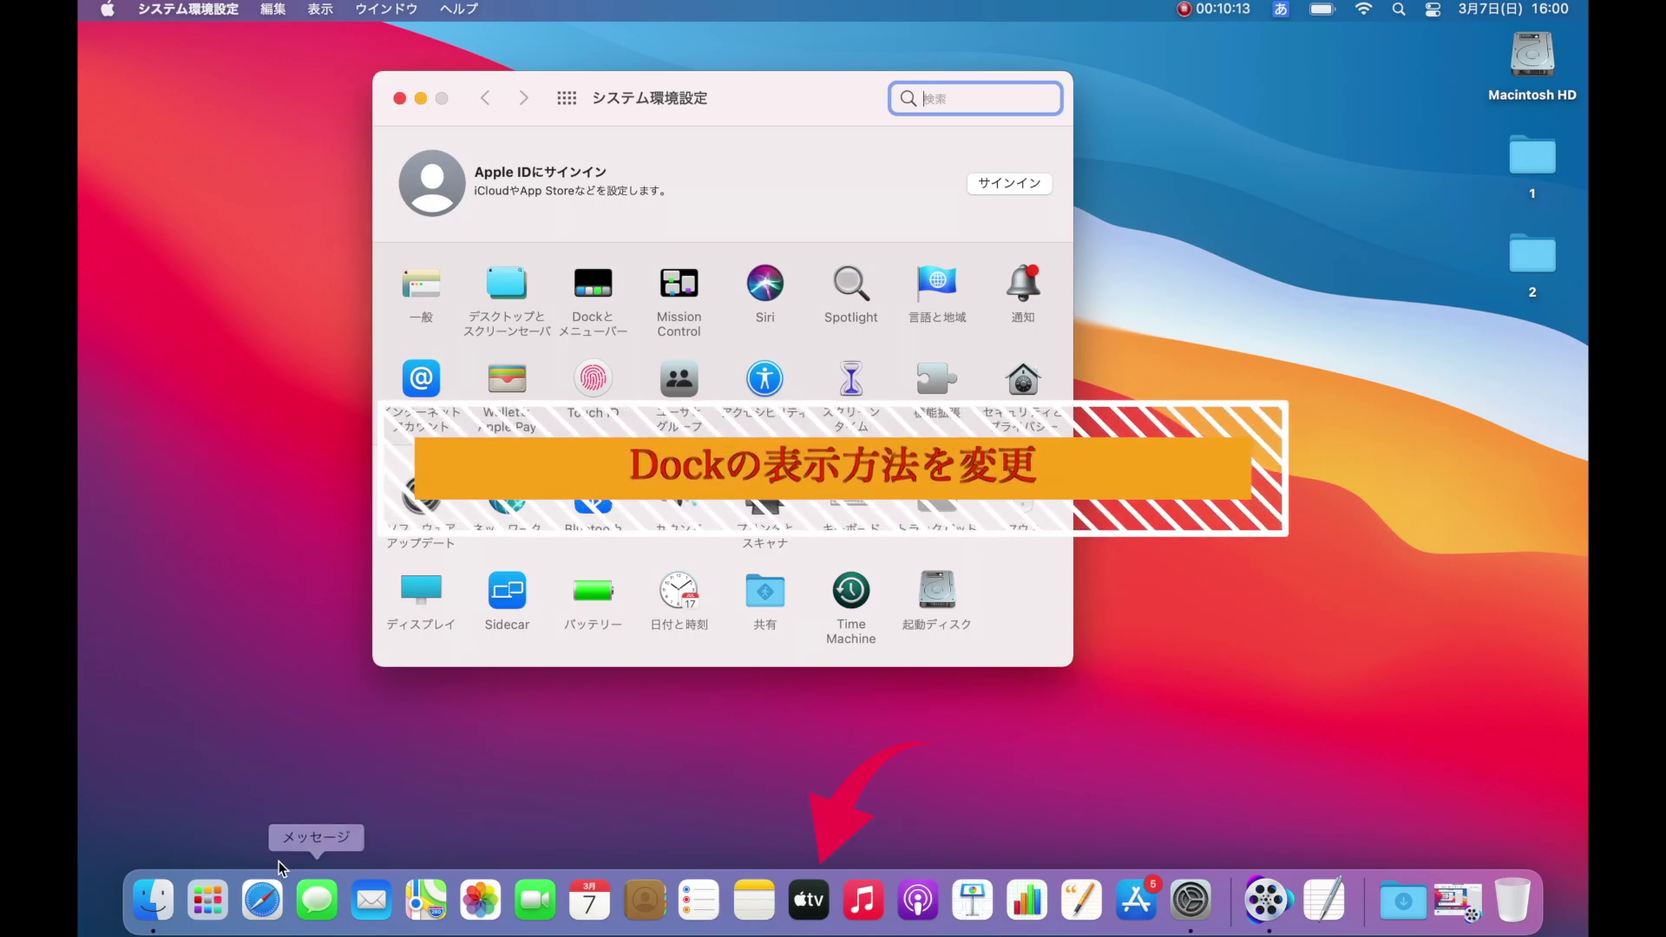
left_click(262, 899)
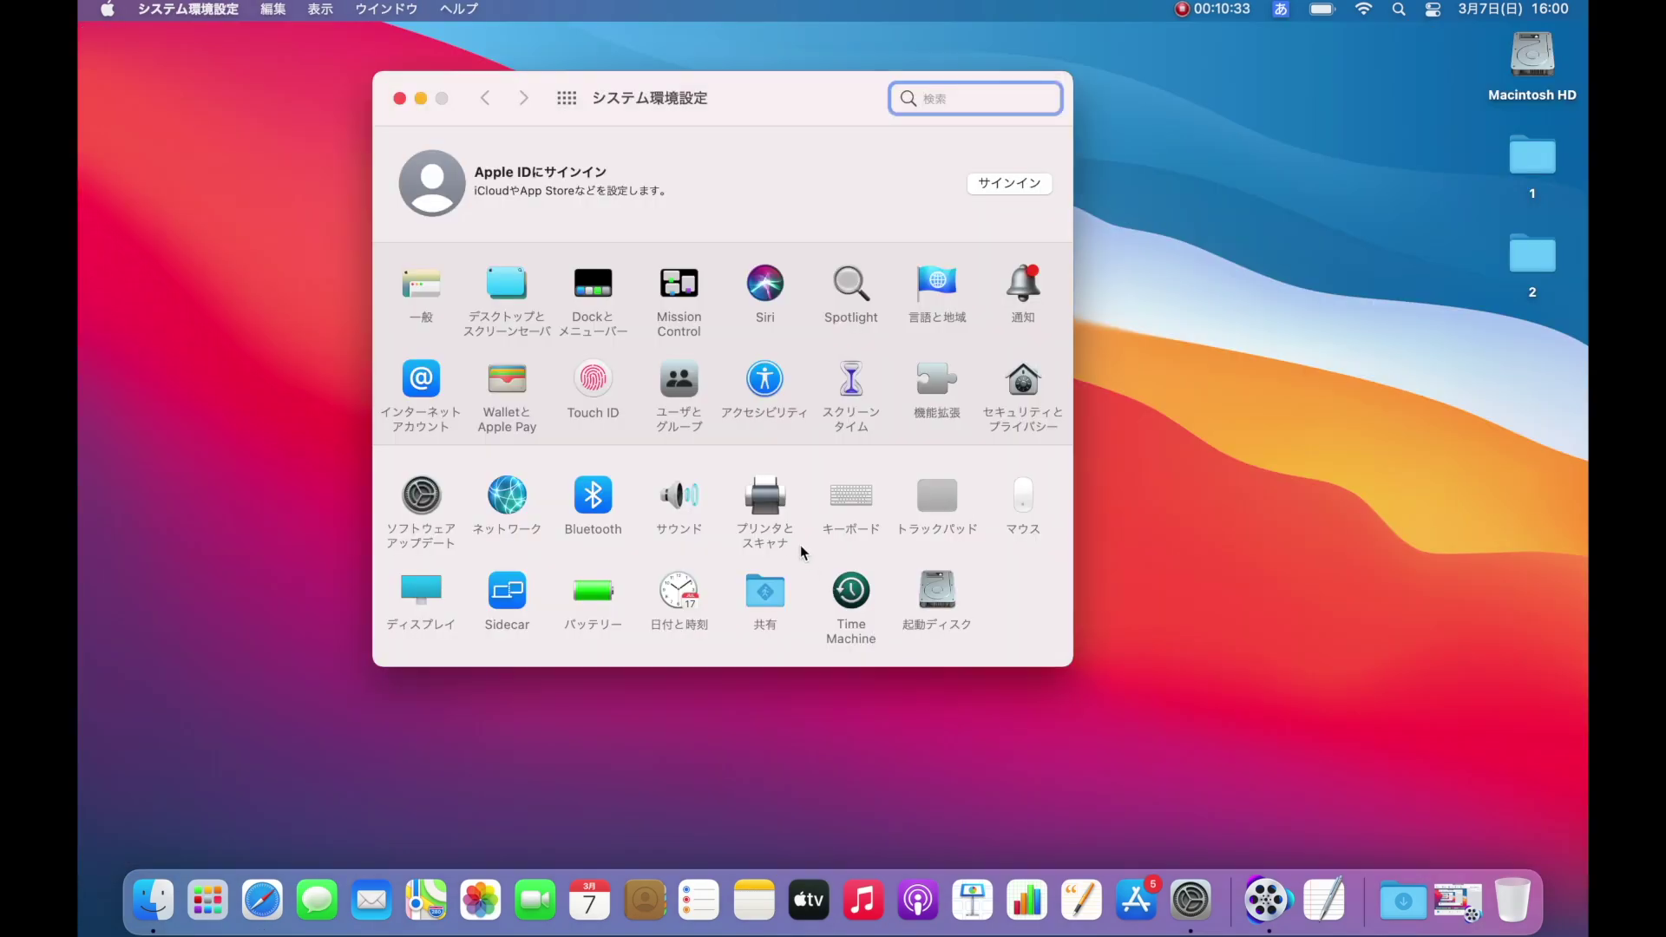
left_click(595, 294)
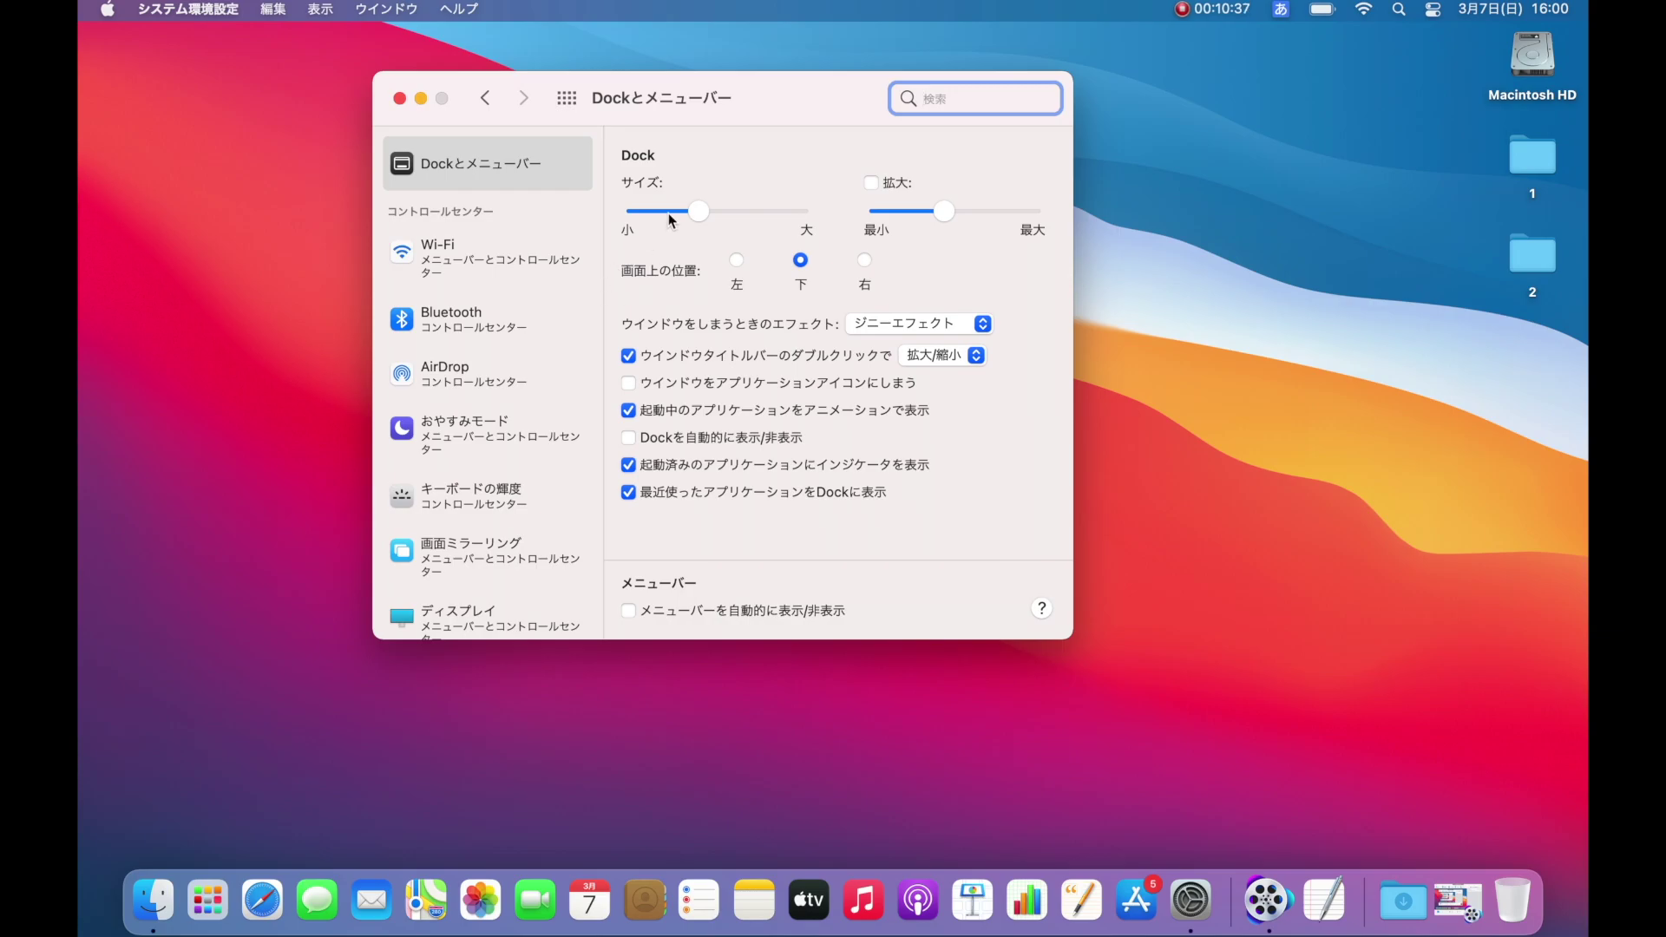
Reduce the Dock's サイズ to its minimum and enable 拡大 at its maximum setting.
left_click_drag(697, 215, 628, 229)
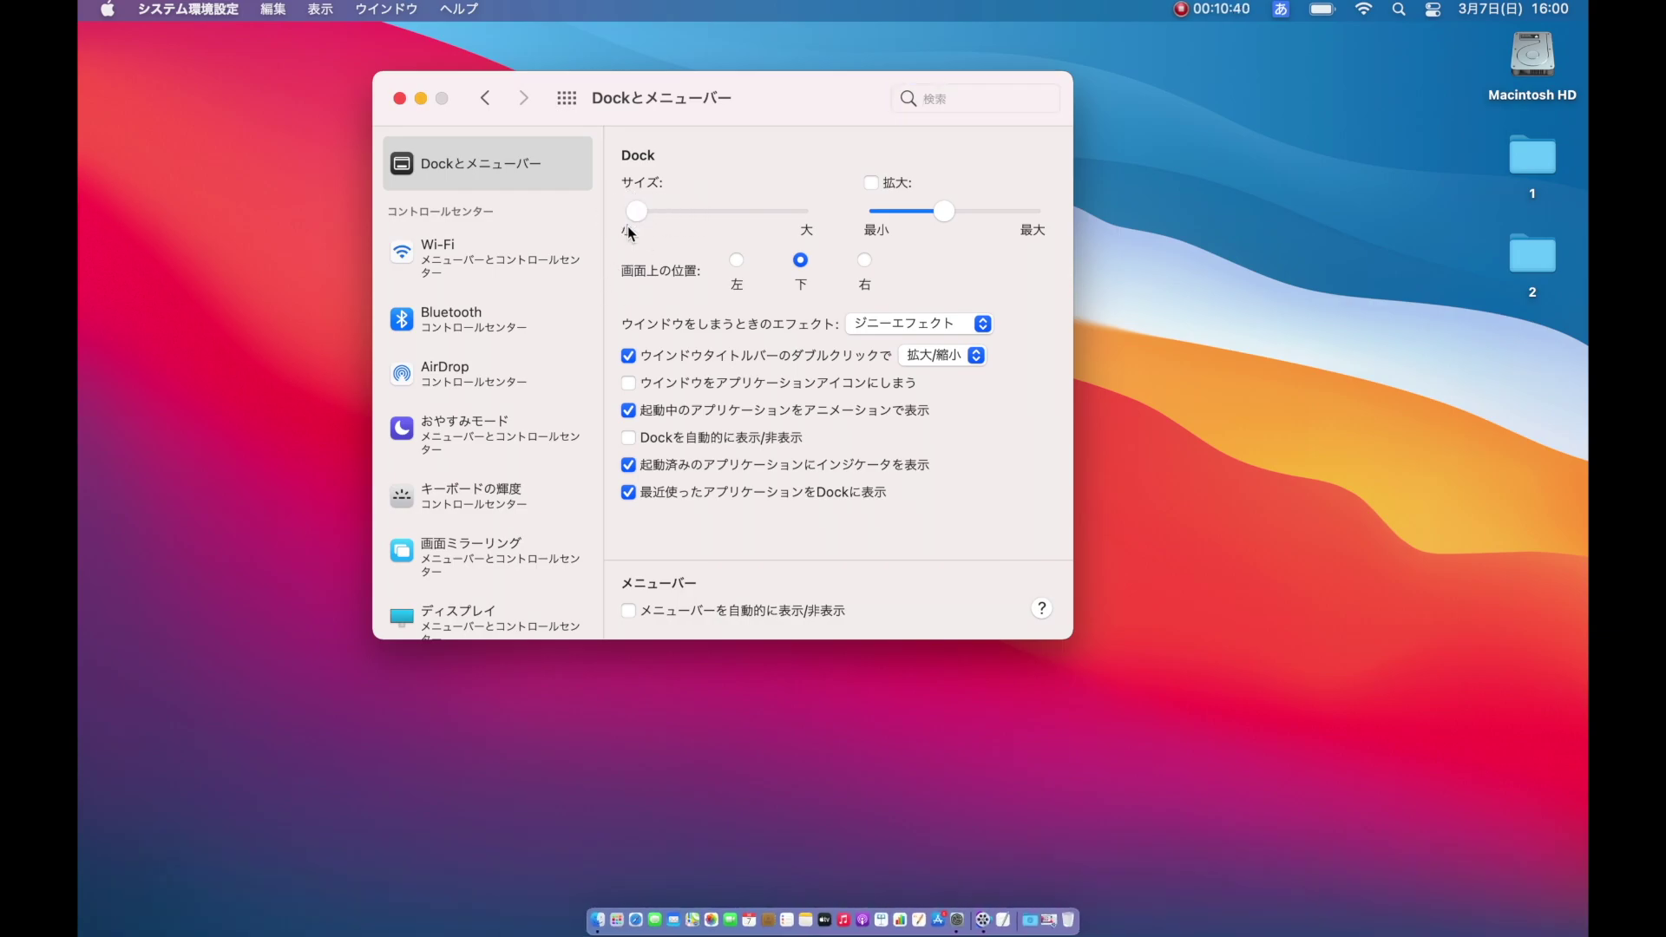
left_click(873, 185)
left_click_drag(948, 218, 1062, 221)
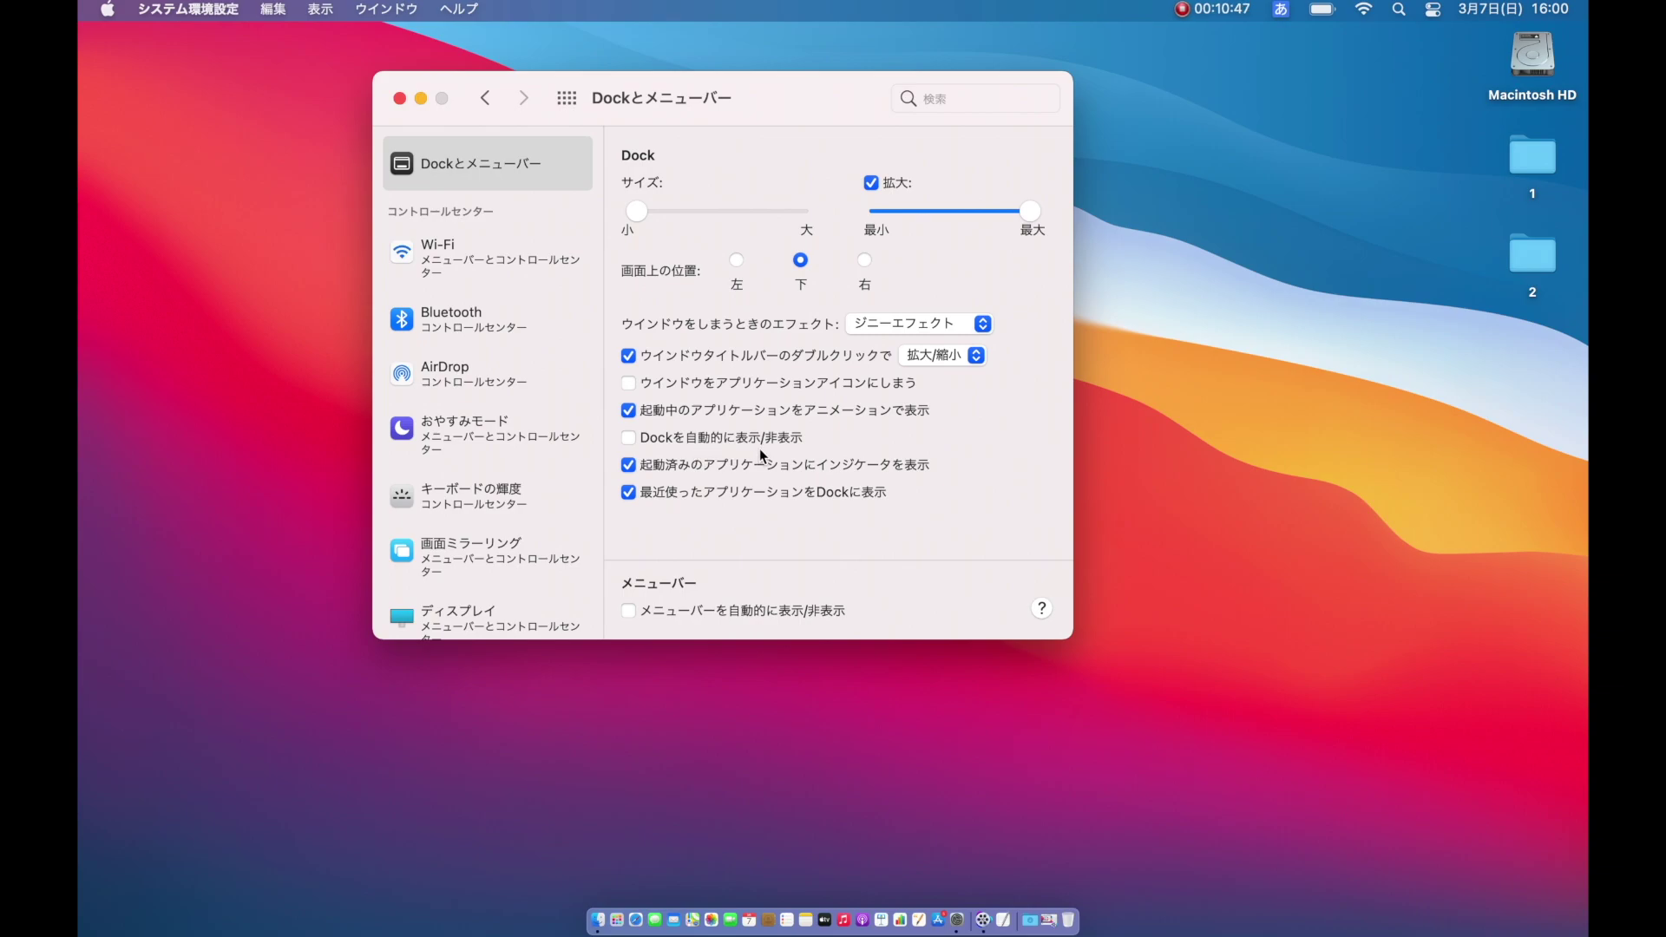
Make the Dock show and hide automatically, turn off 最近使ったアプリケーションをDockに表示 and close the settings window.
left_click(629, 438)
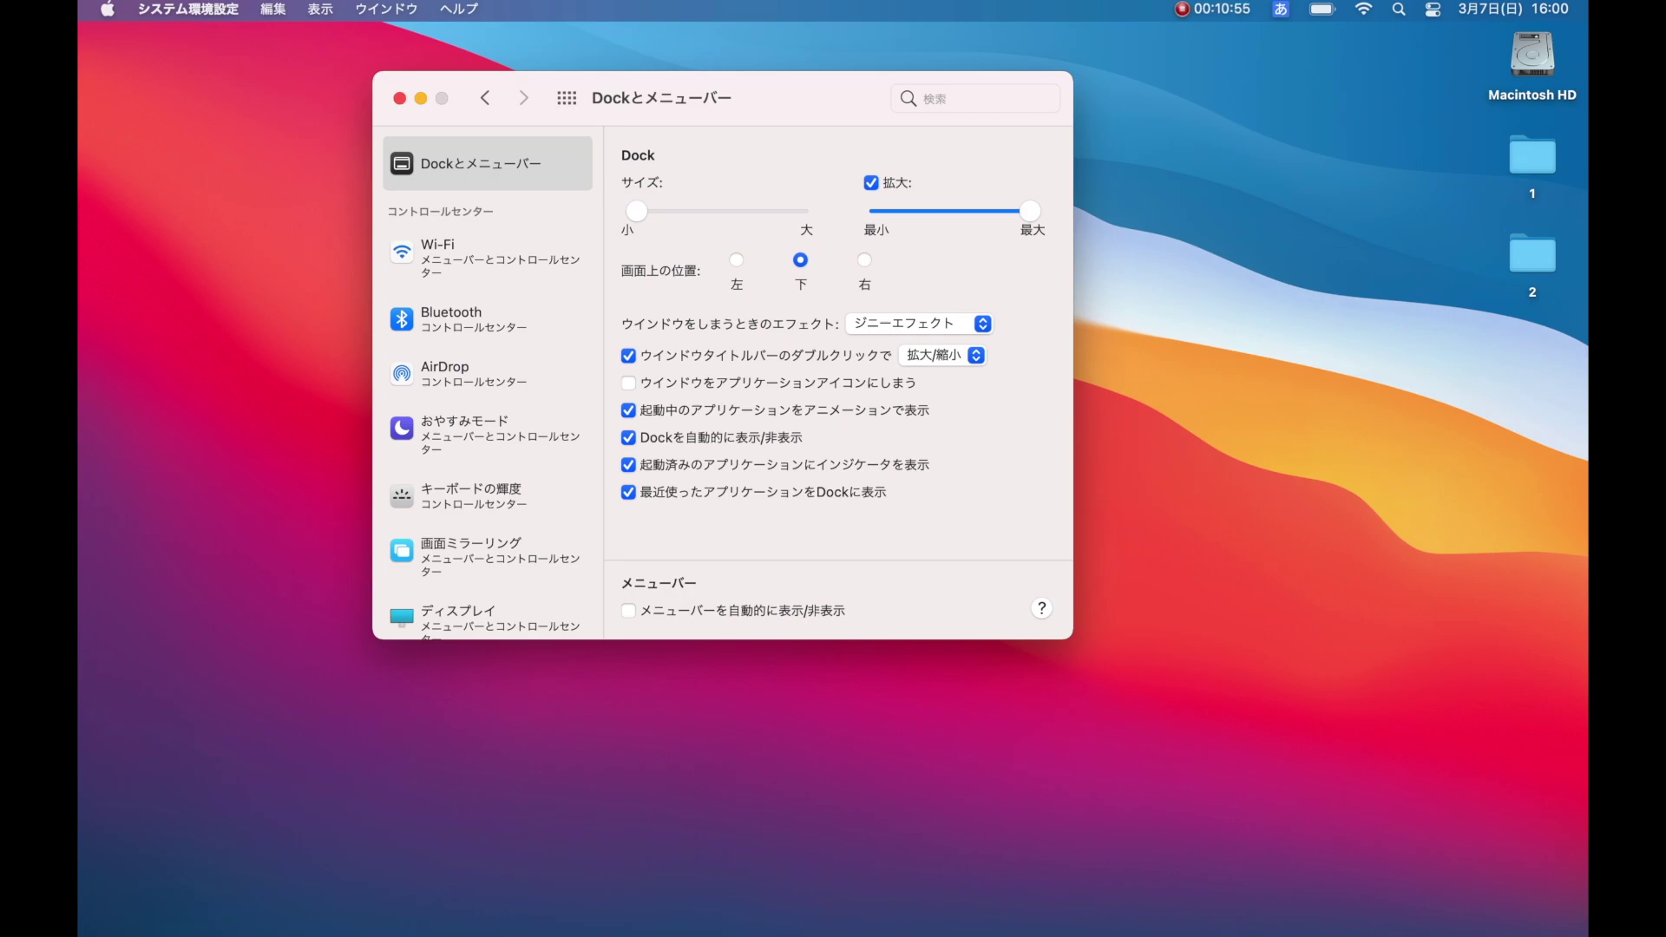
mouse_move(851, 933)
mouse_move(1176, 935)
left_click(630, 493)
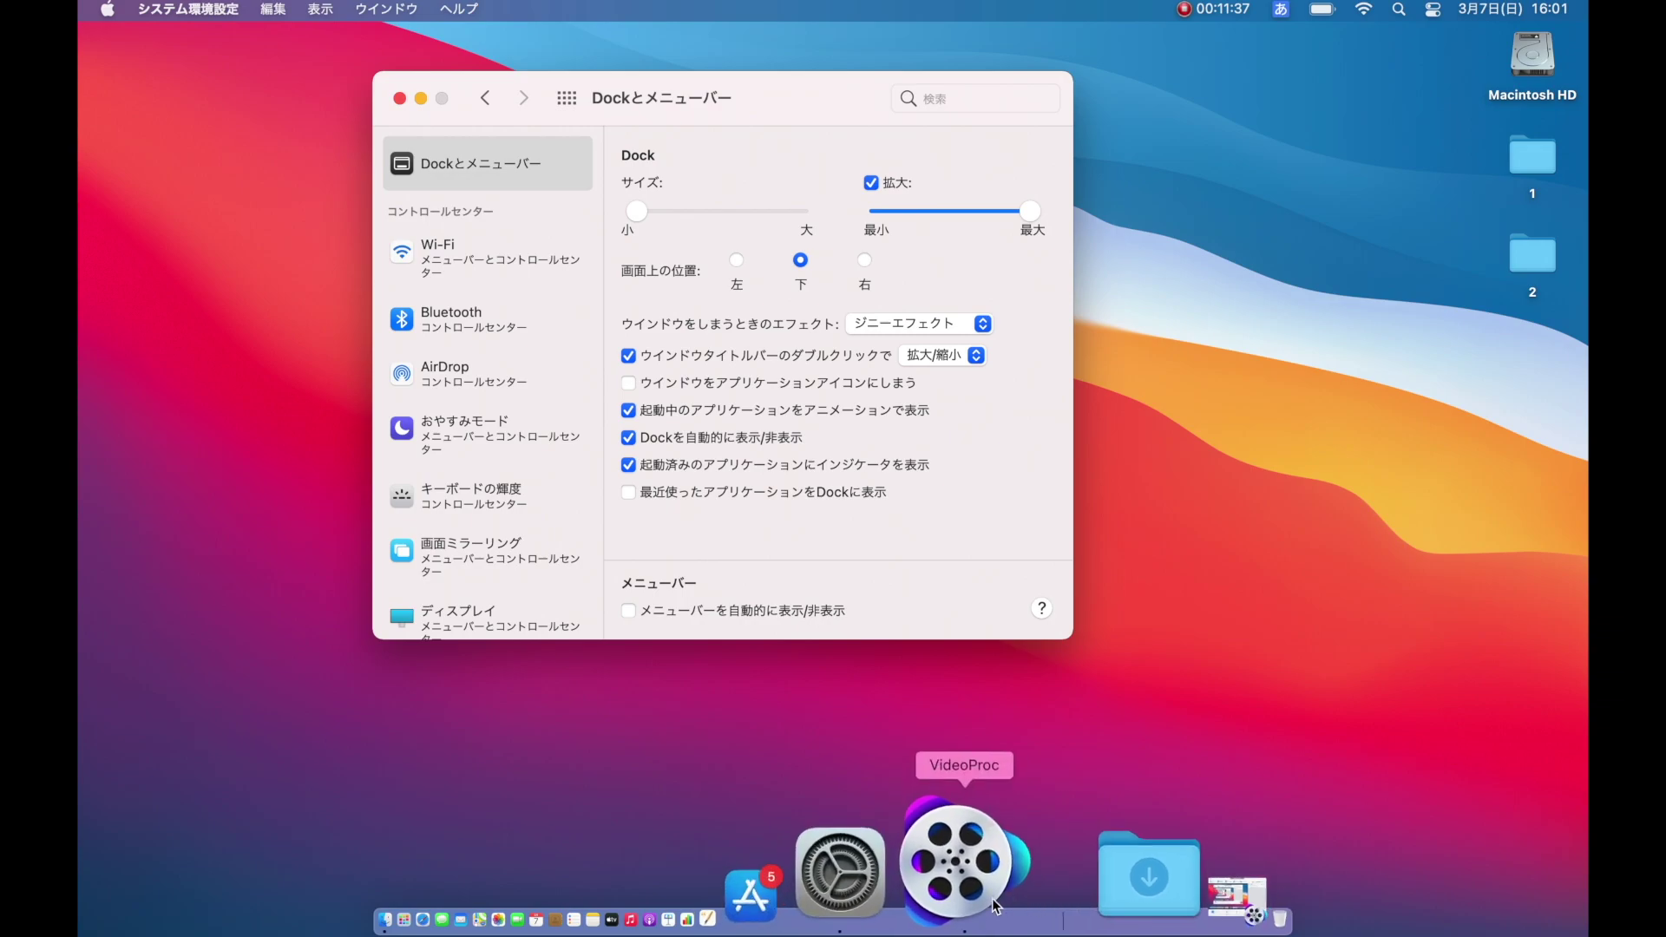
left_click(400, 99)
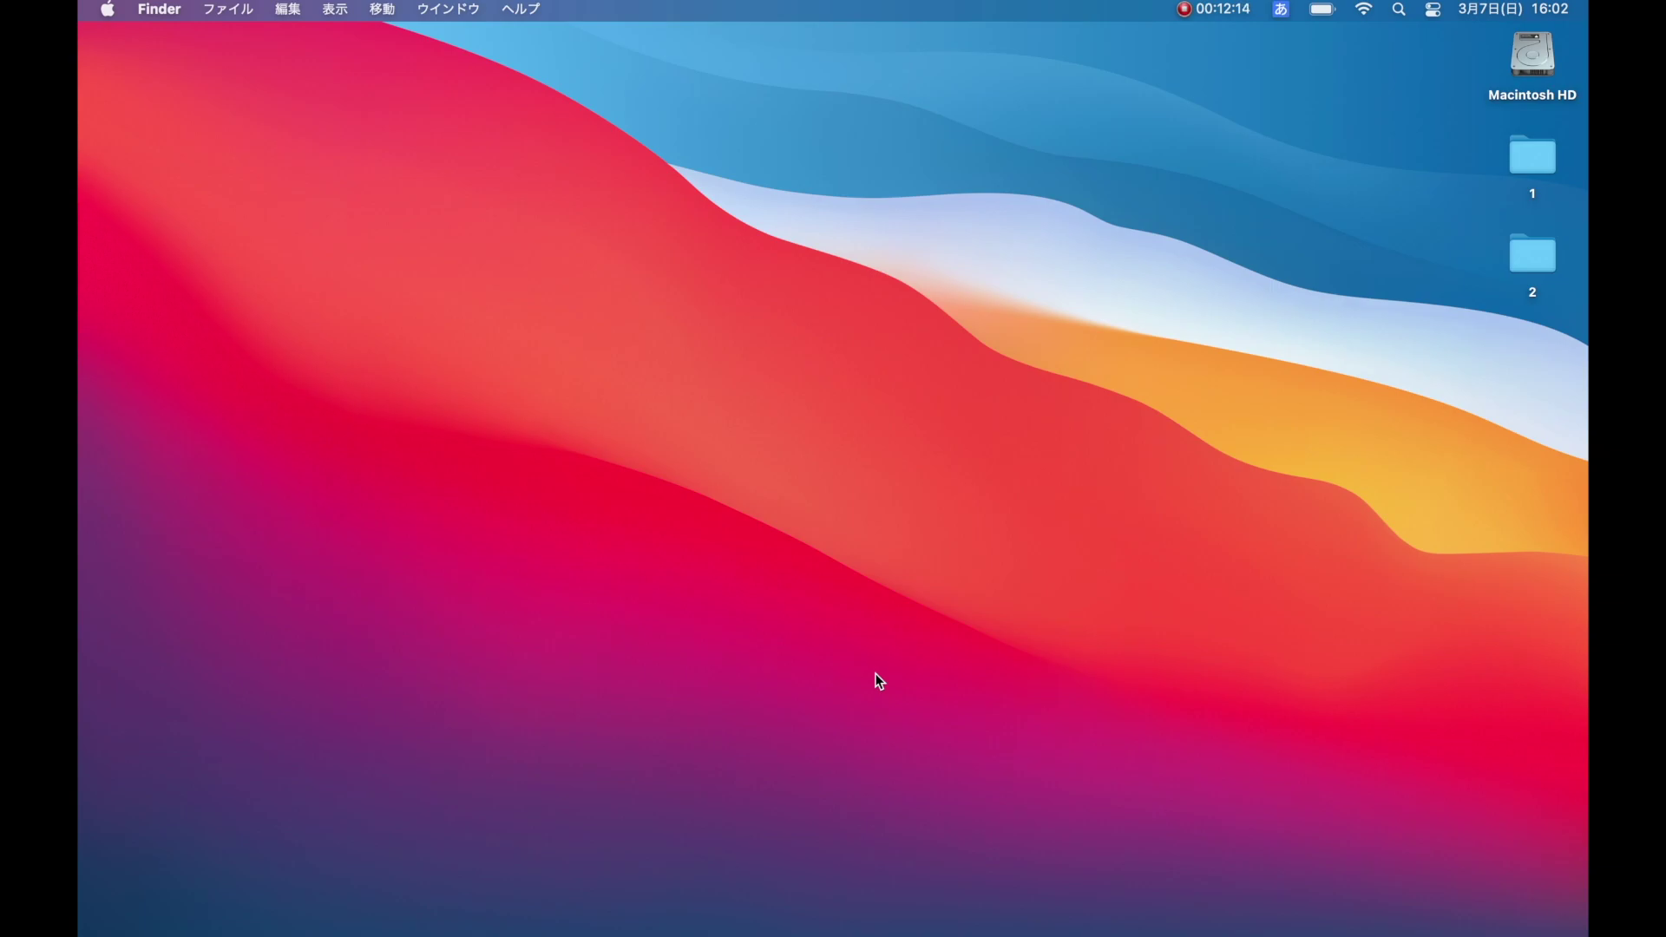
Add three more desktop spaces in Mission Control, up to デスクトップ4, and return to デスクトップ1.
key("ctrl+Up")
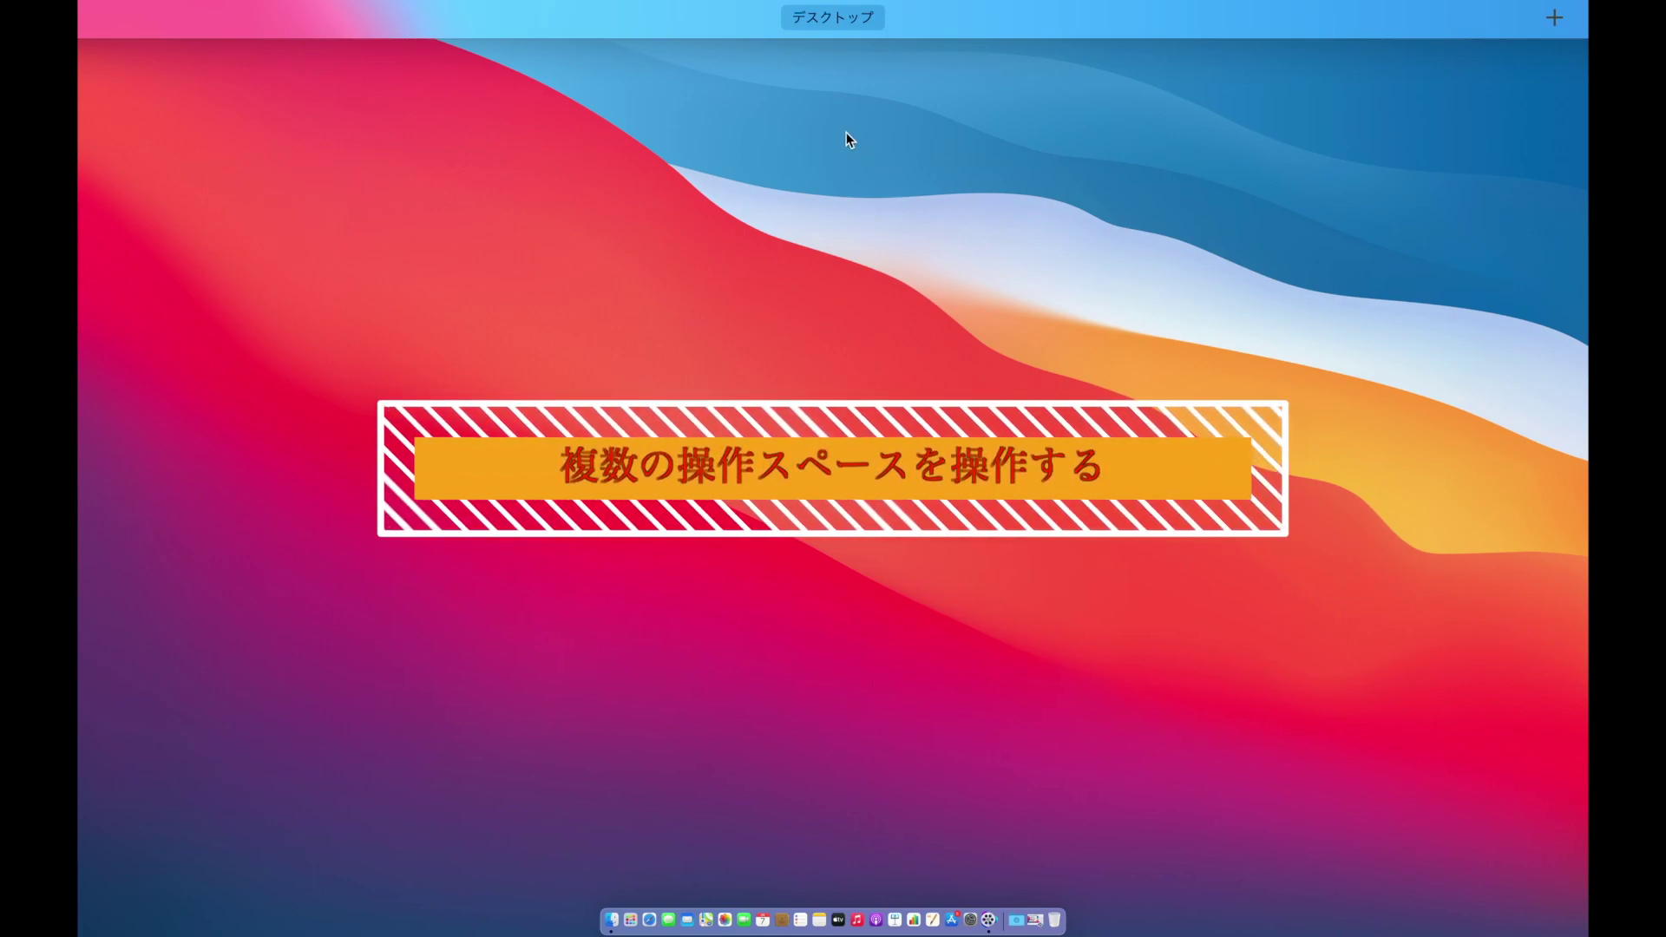
mouse_move(835, 31)
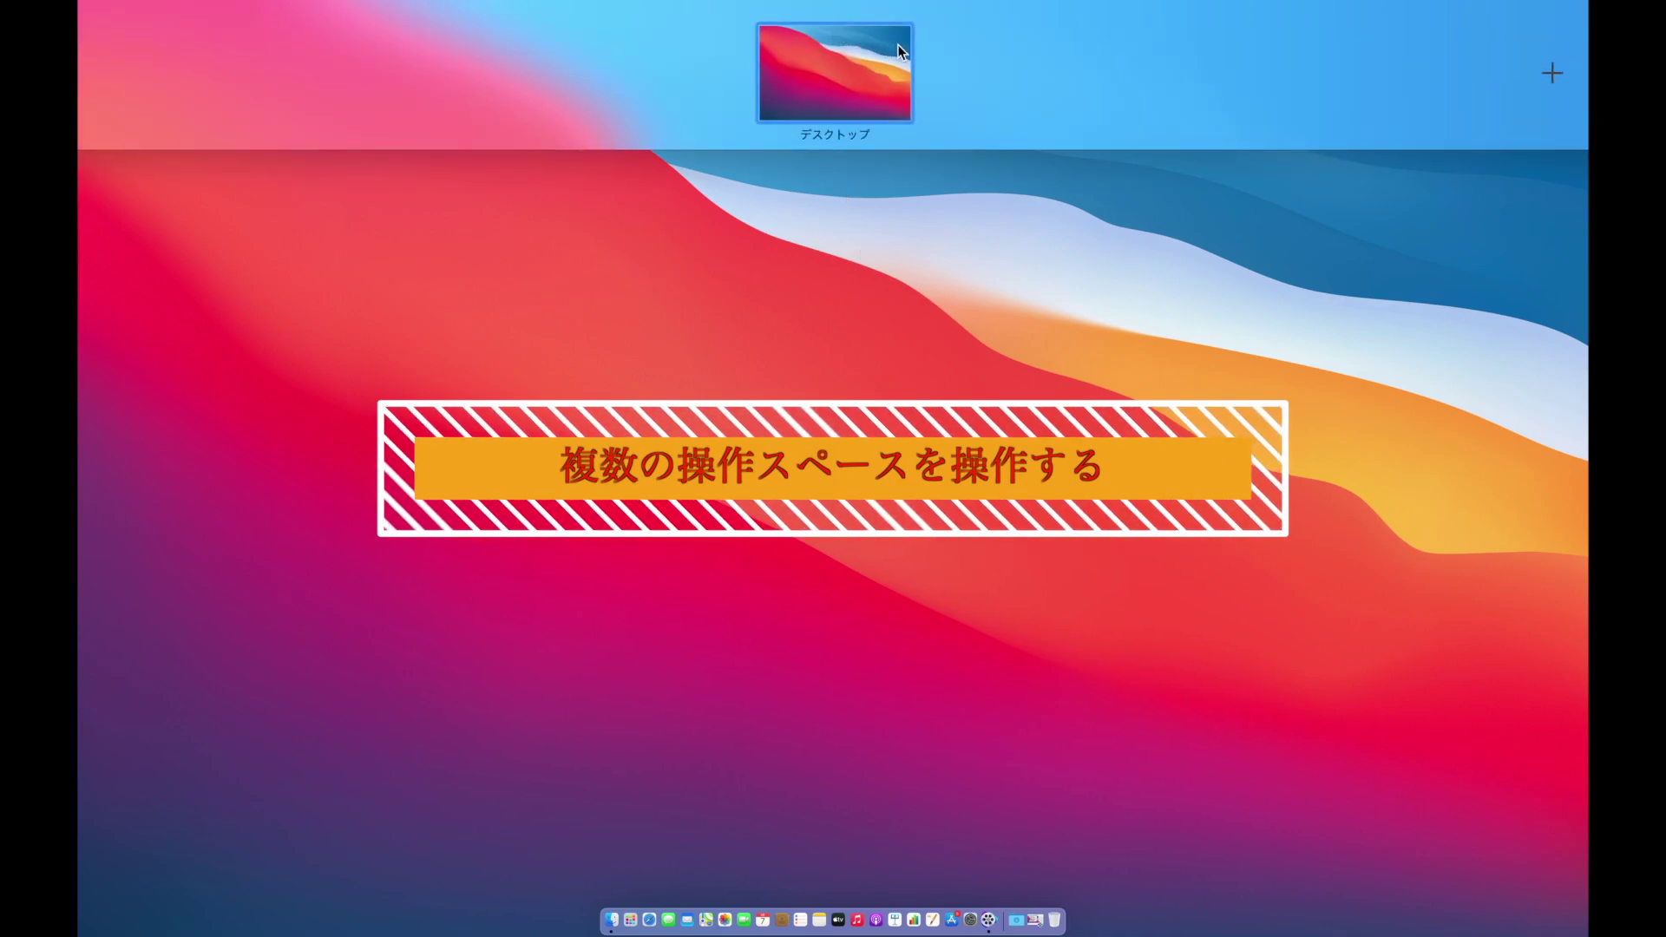
mouse_move(1539, 87)
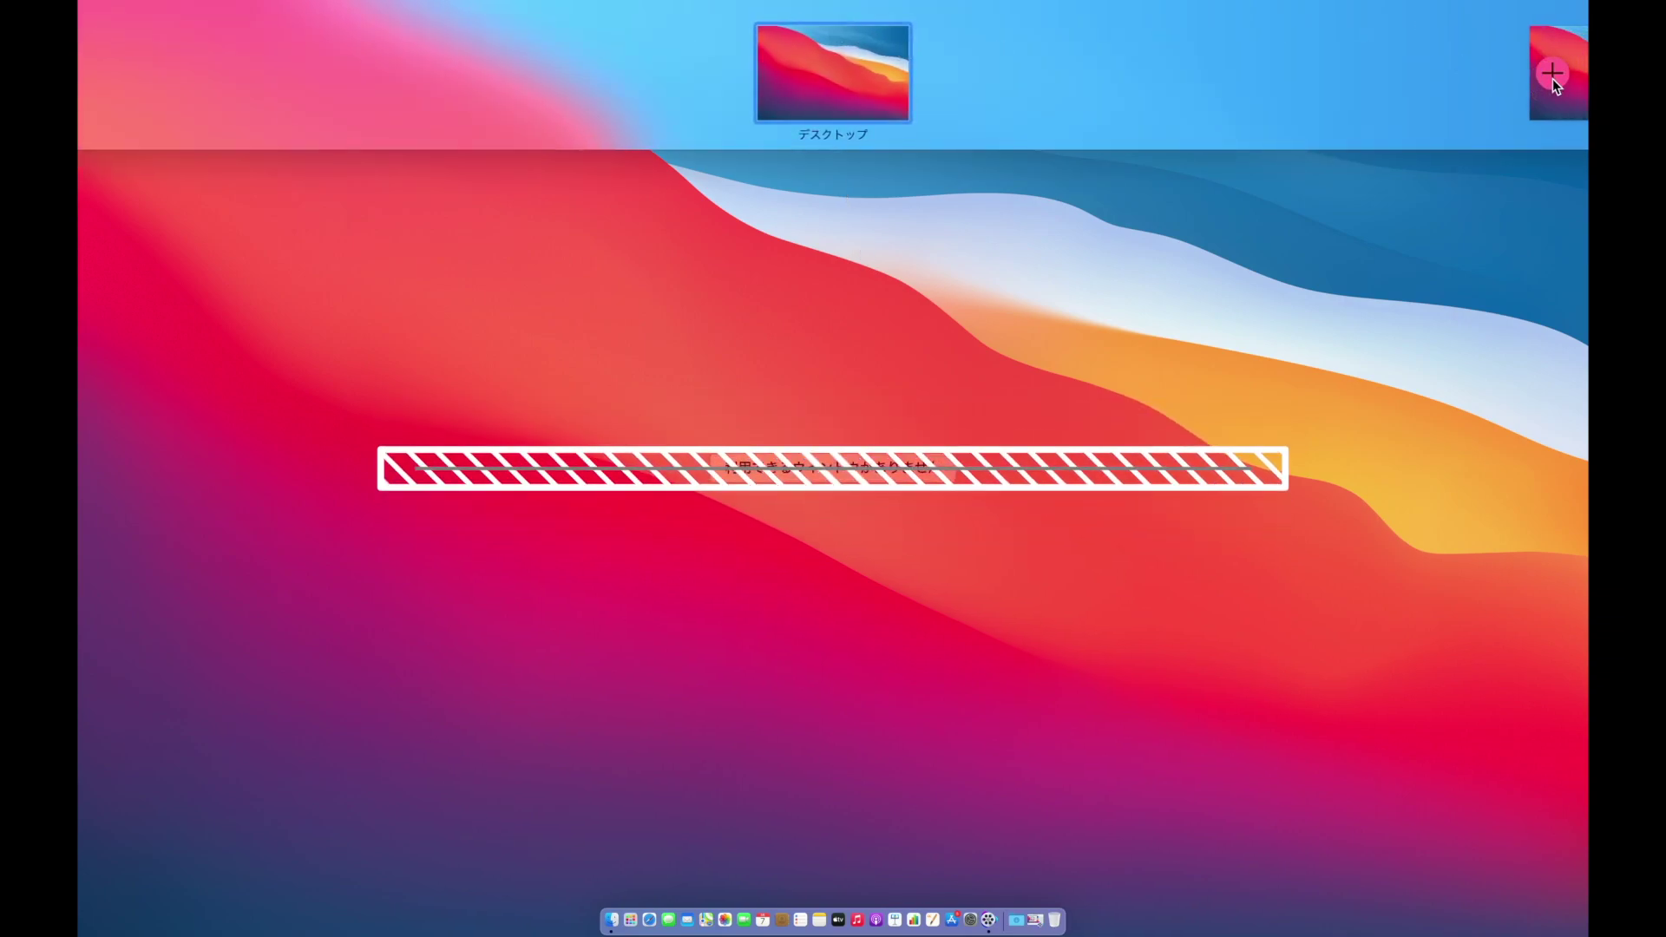
left_click(1552, 75)
left_click(1552, 78)
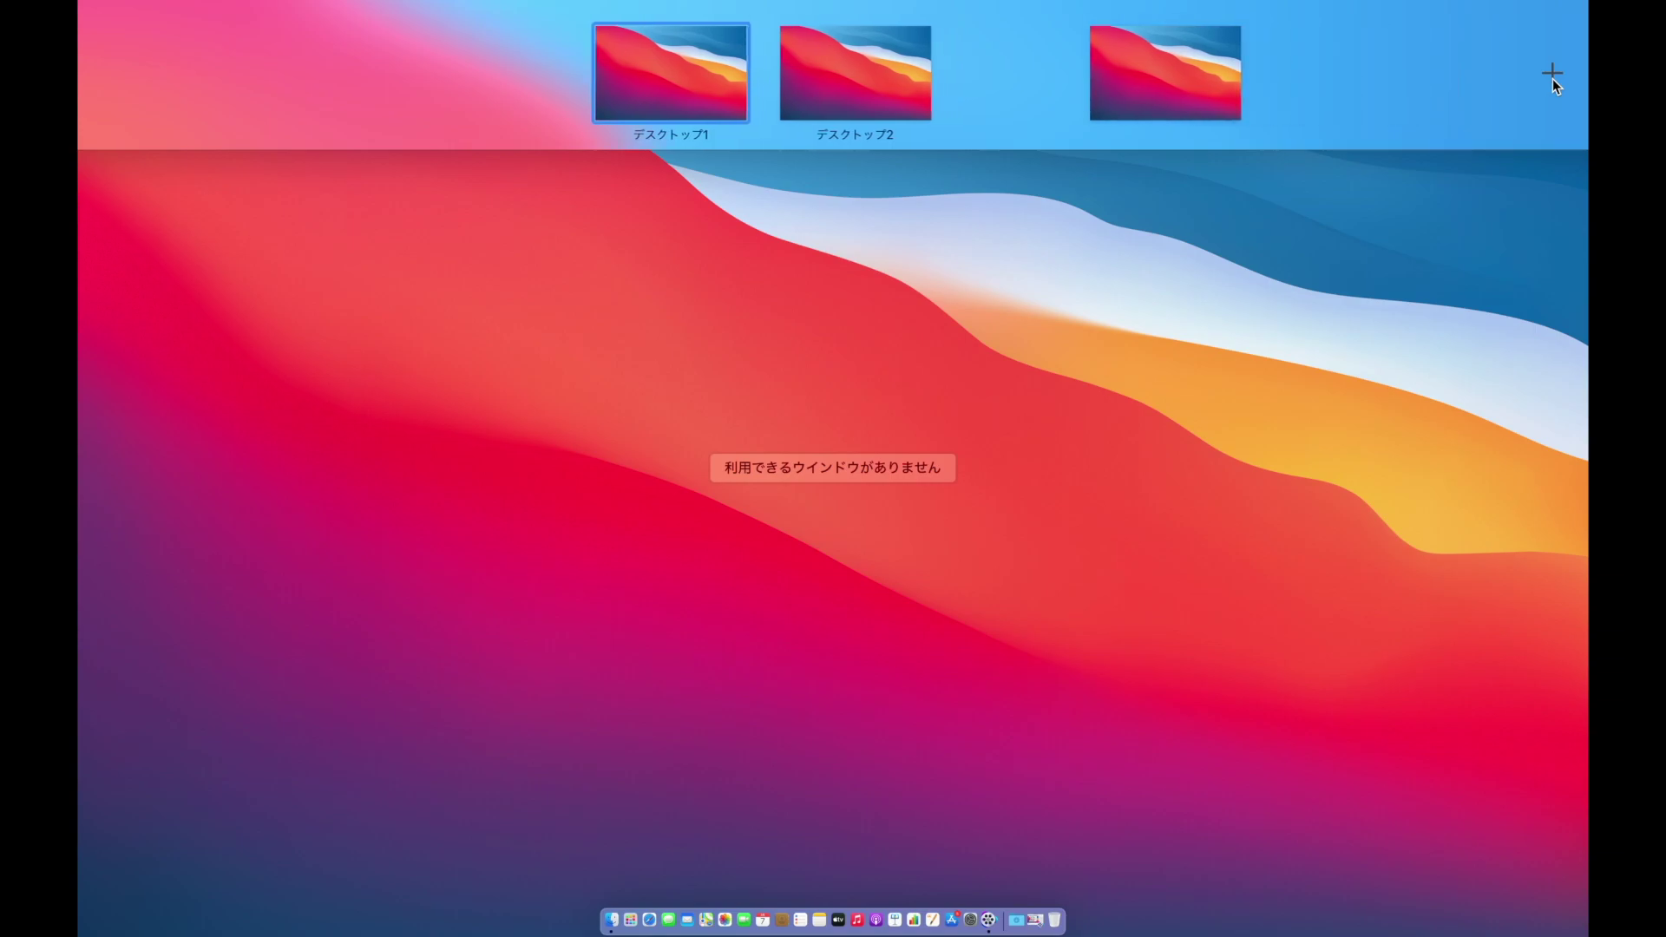
left_click(1553, 78)
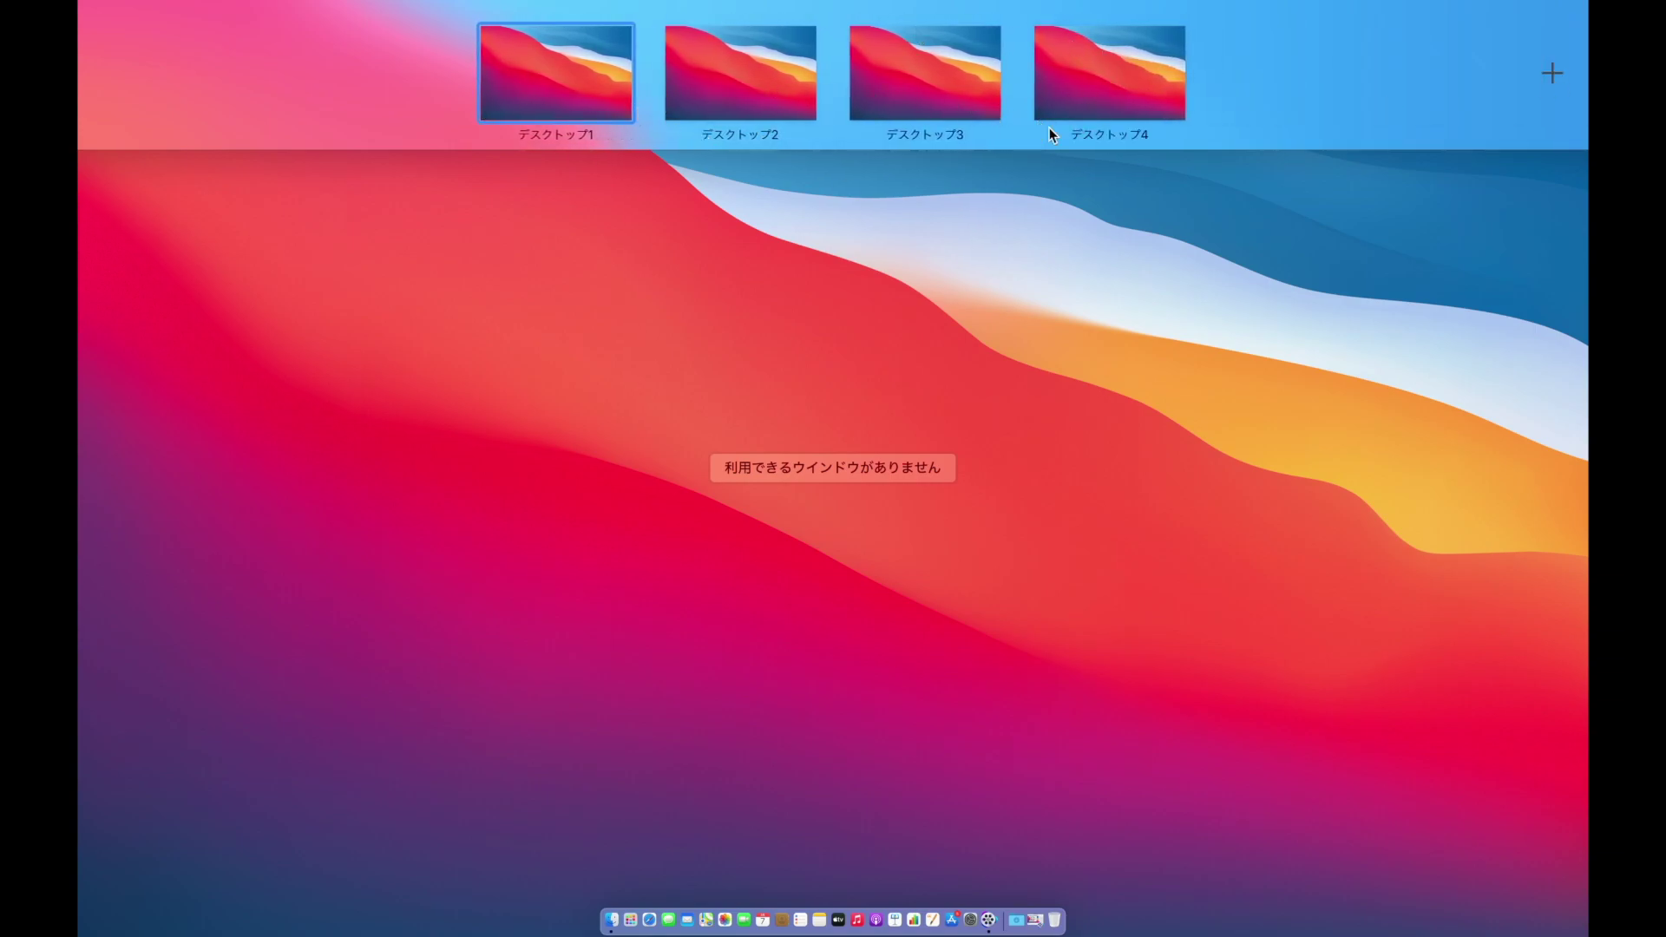
mouse_move(985, 52)
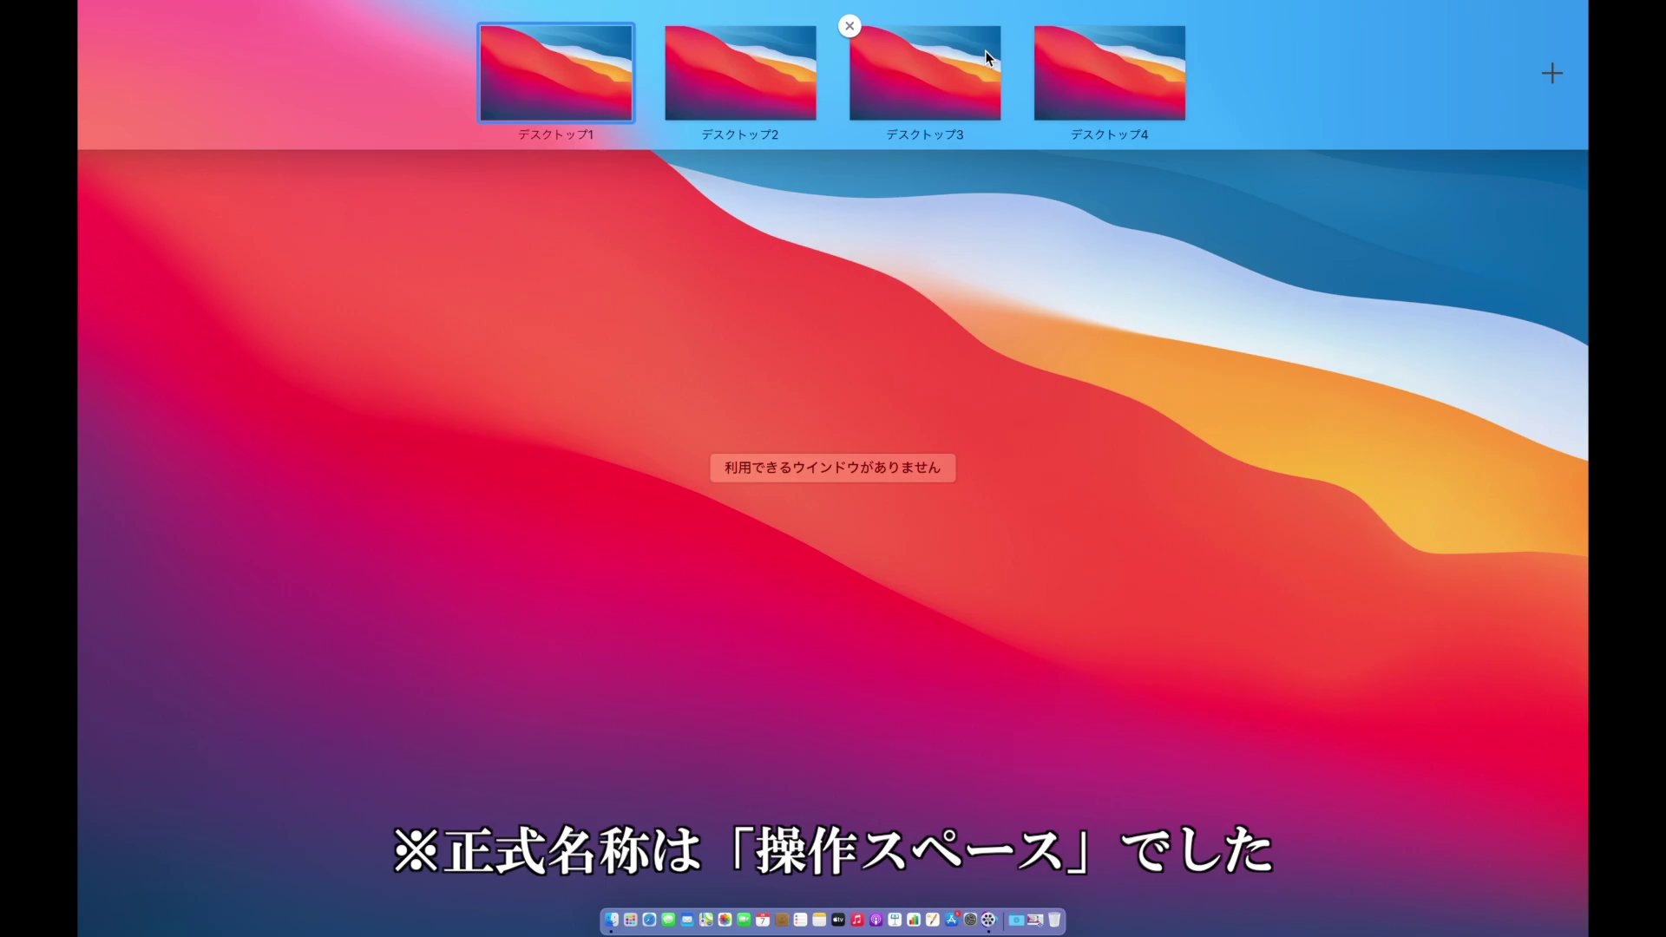
left_click(670, 512)
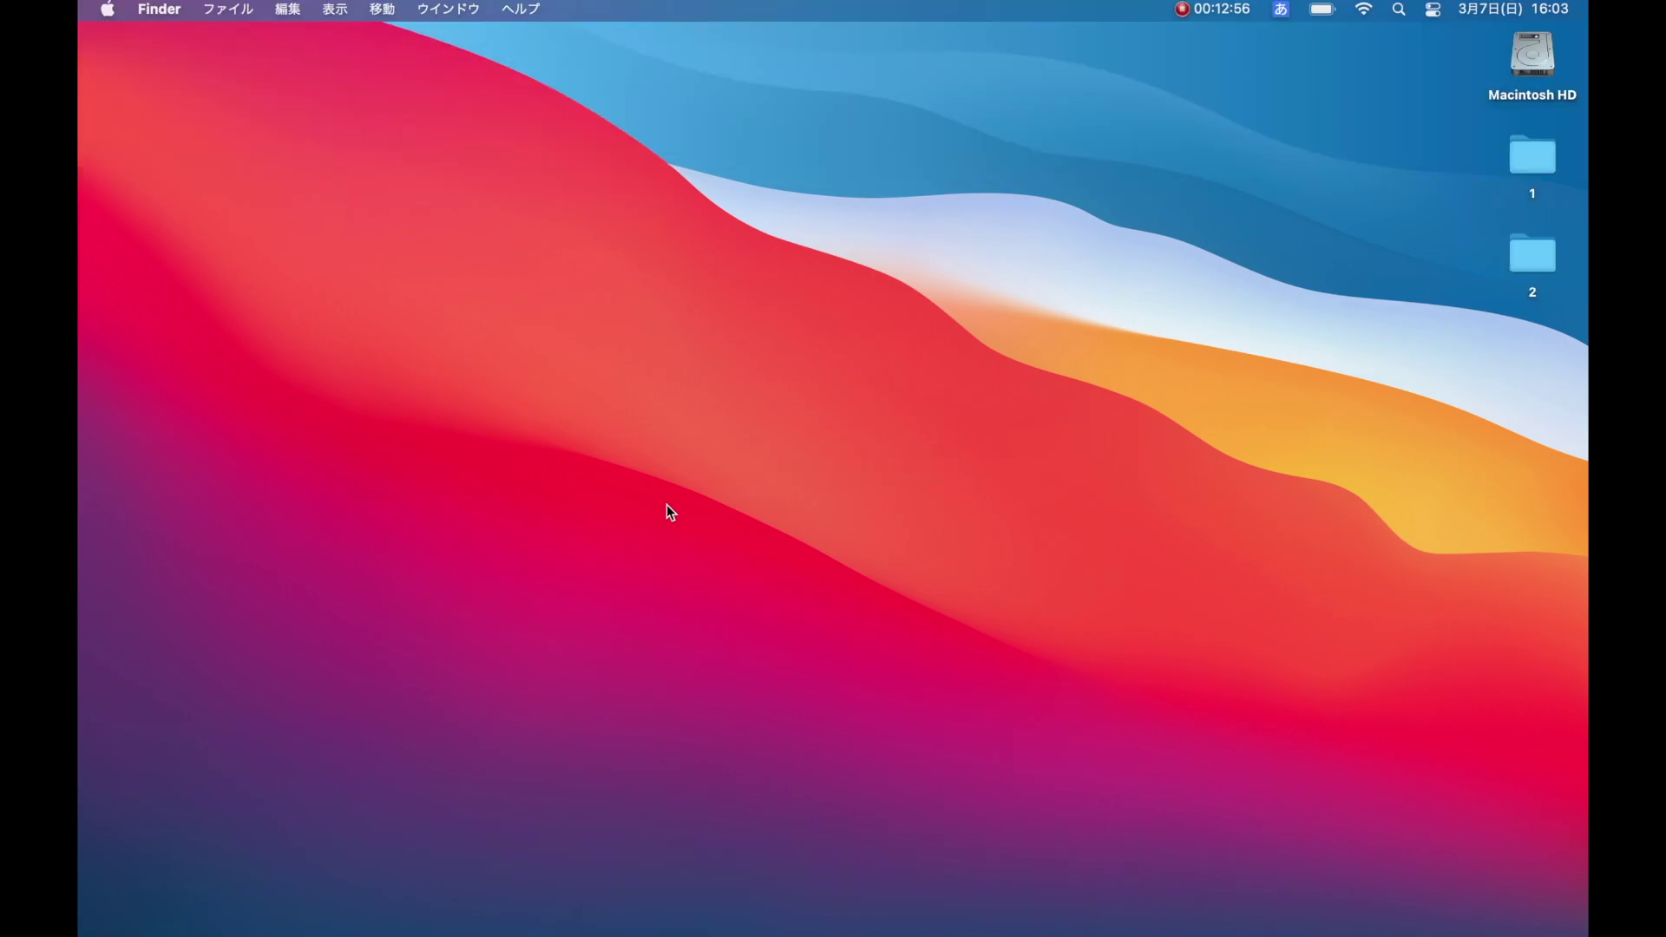
Switch back and forth between デスクトップ1 and its neighbouring space, ending on デスクトップ1.
key("ctrl+Left")
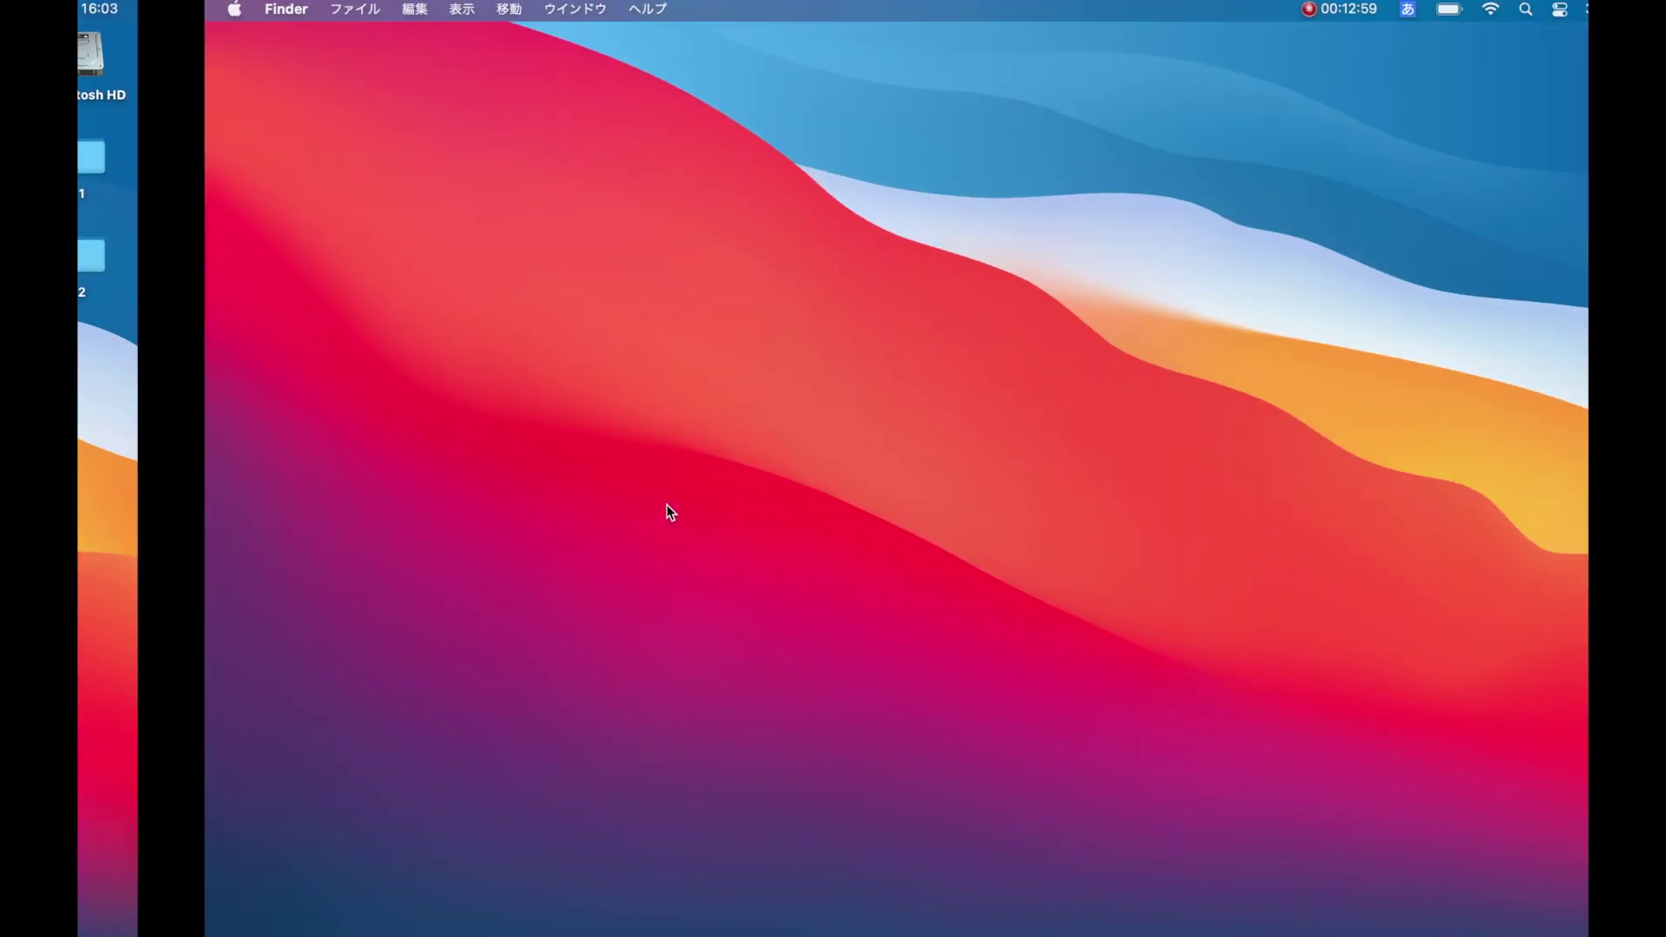
key("ctrl+Right")
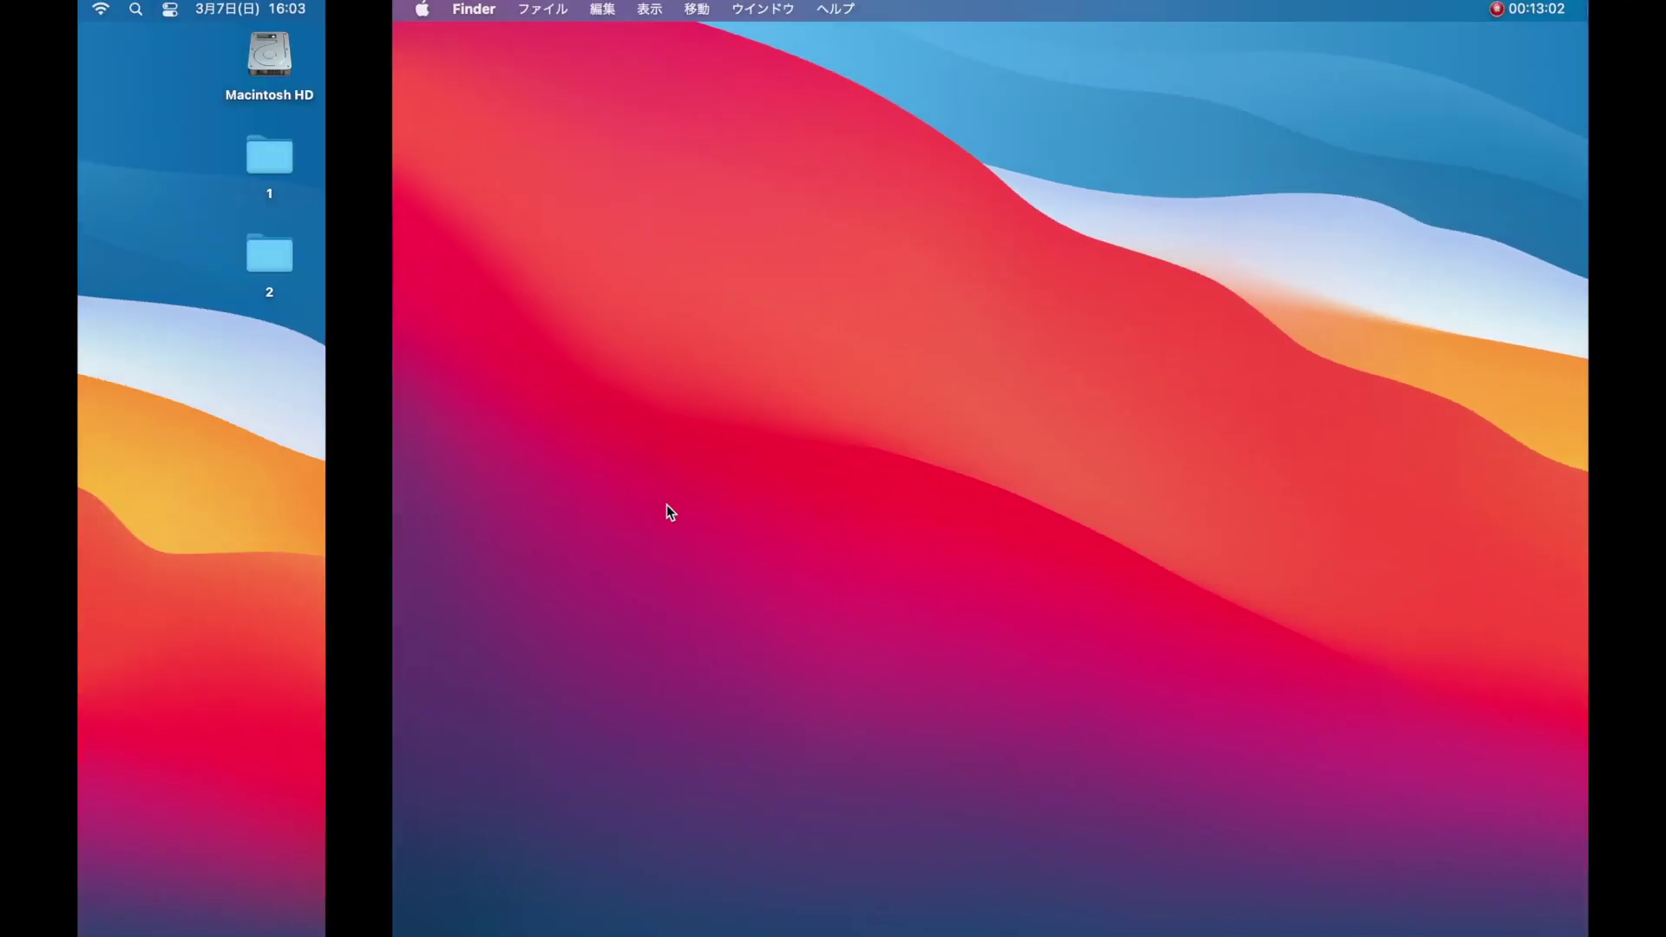
key("ctrl+Left")
Switch to Safari and open Yahoo! JAPAN, plus Google in a second tab.
mouse_move(725, 917)
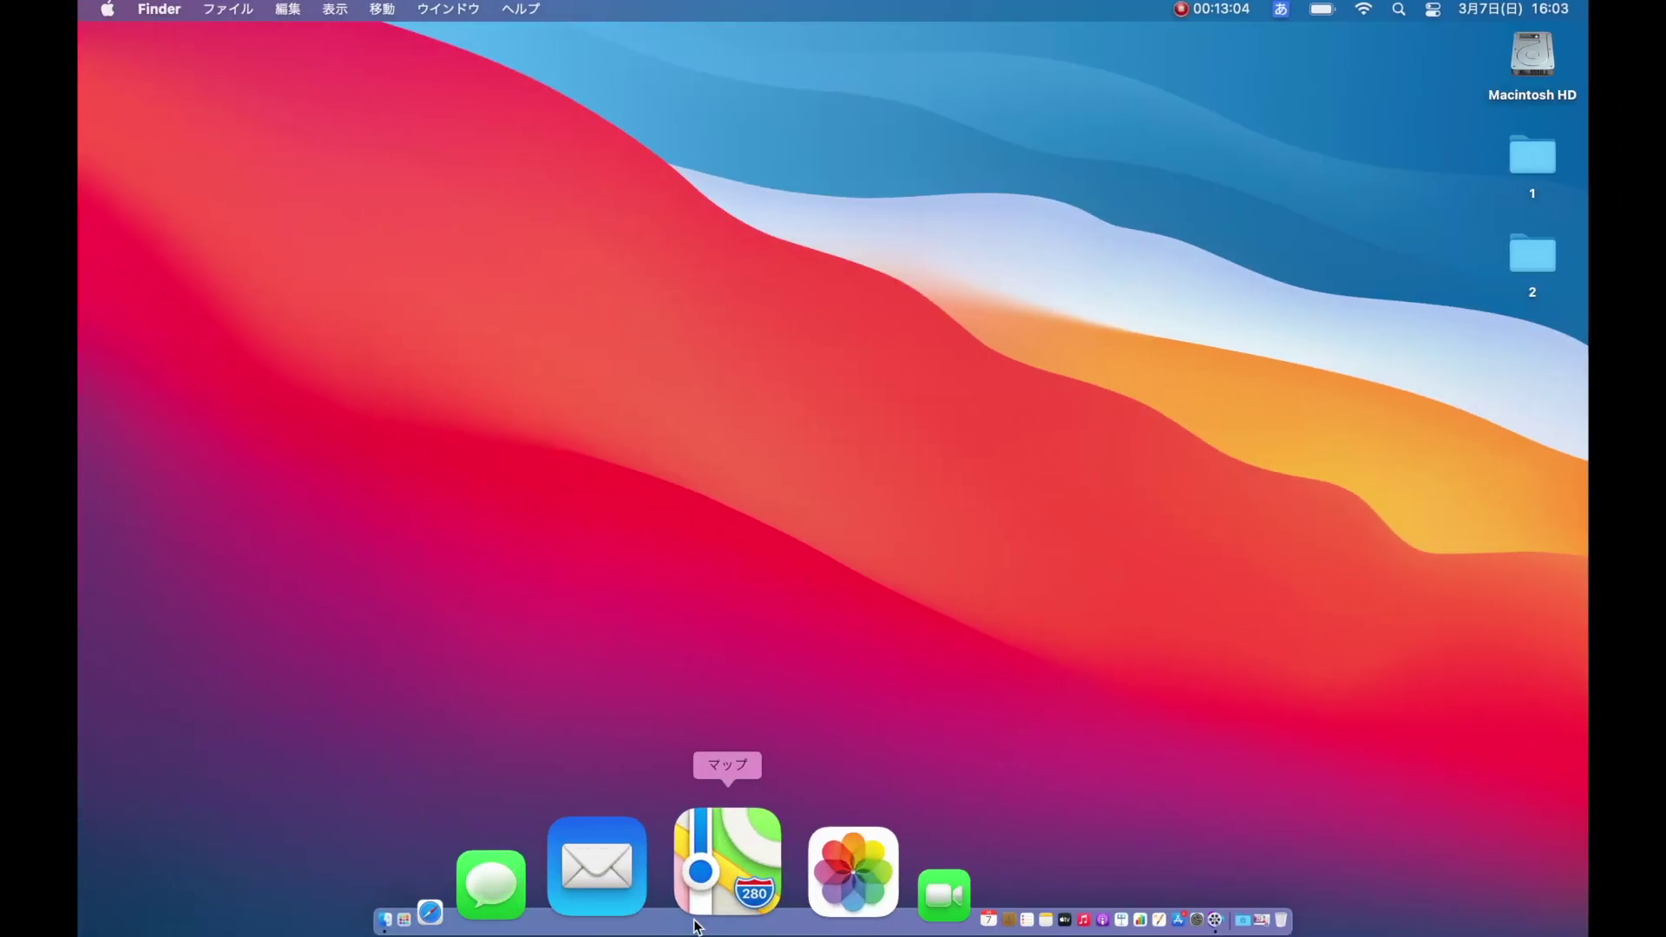
left_click(649, 885)
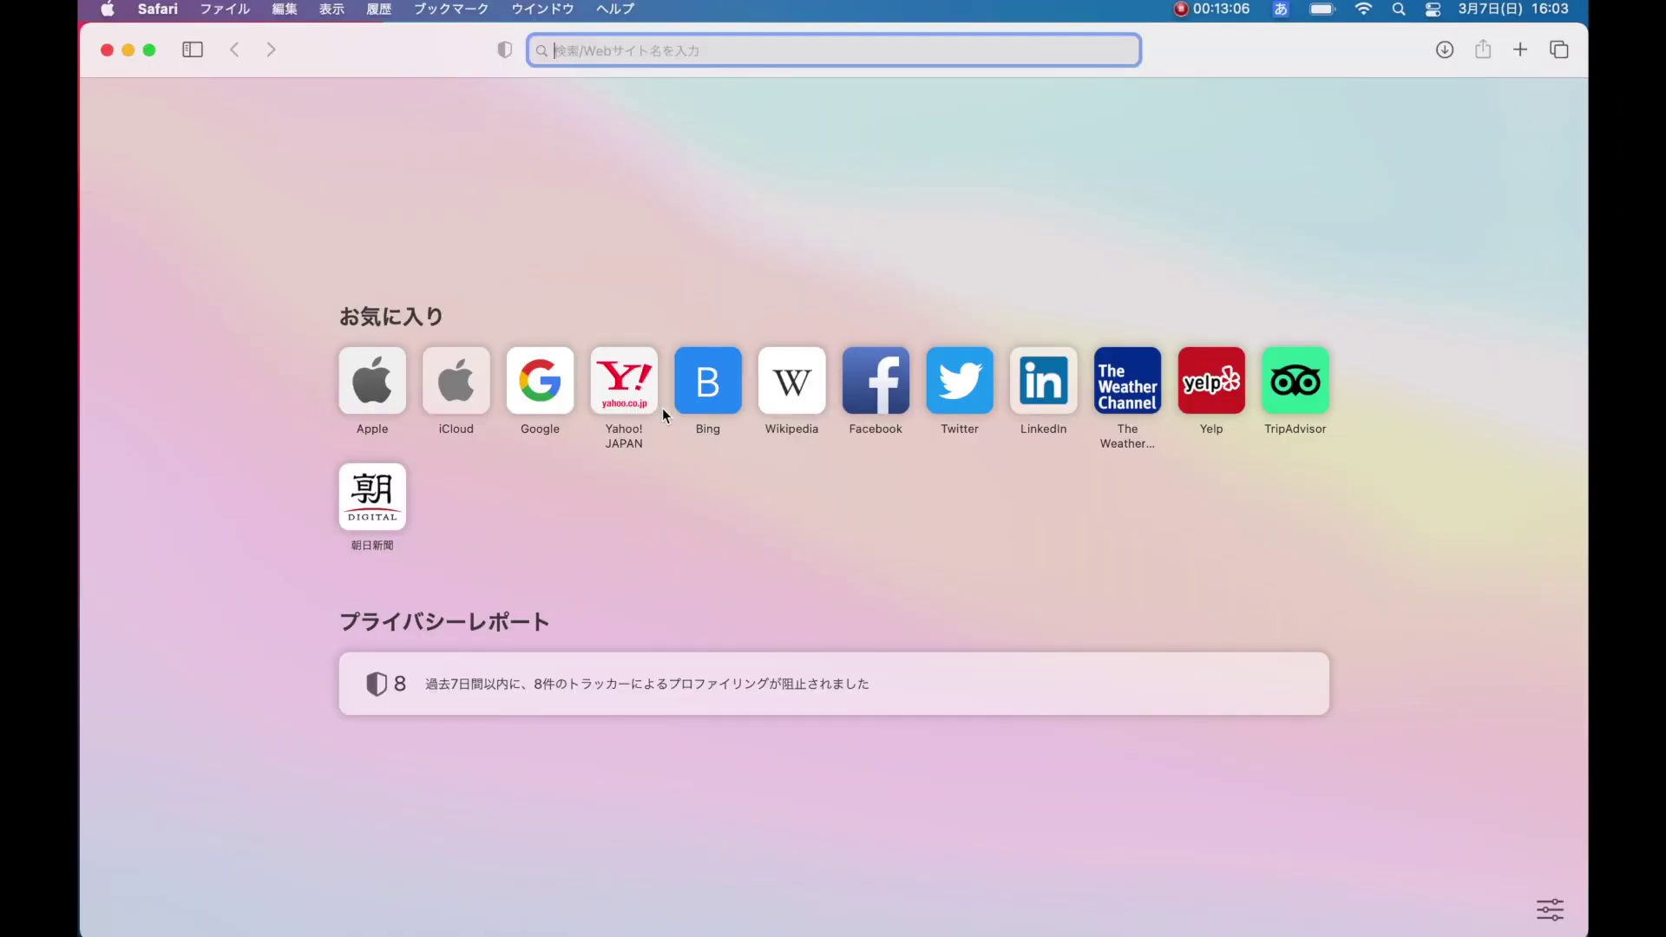
left_click(622, 379)
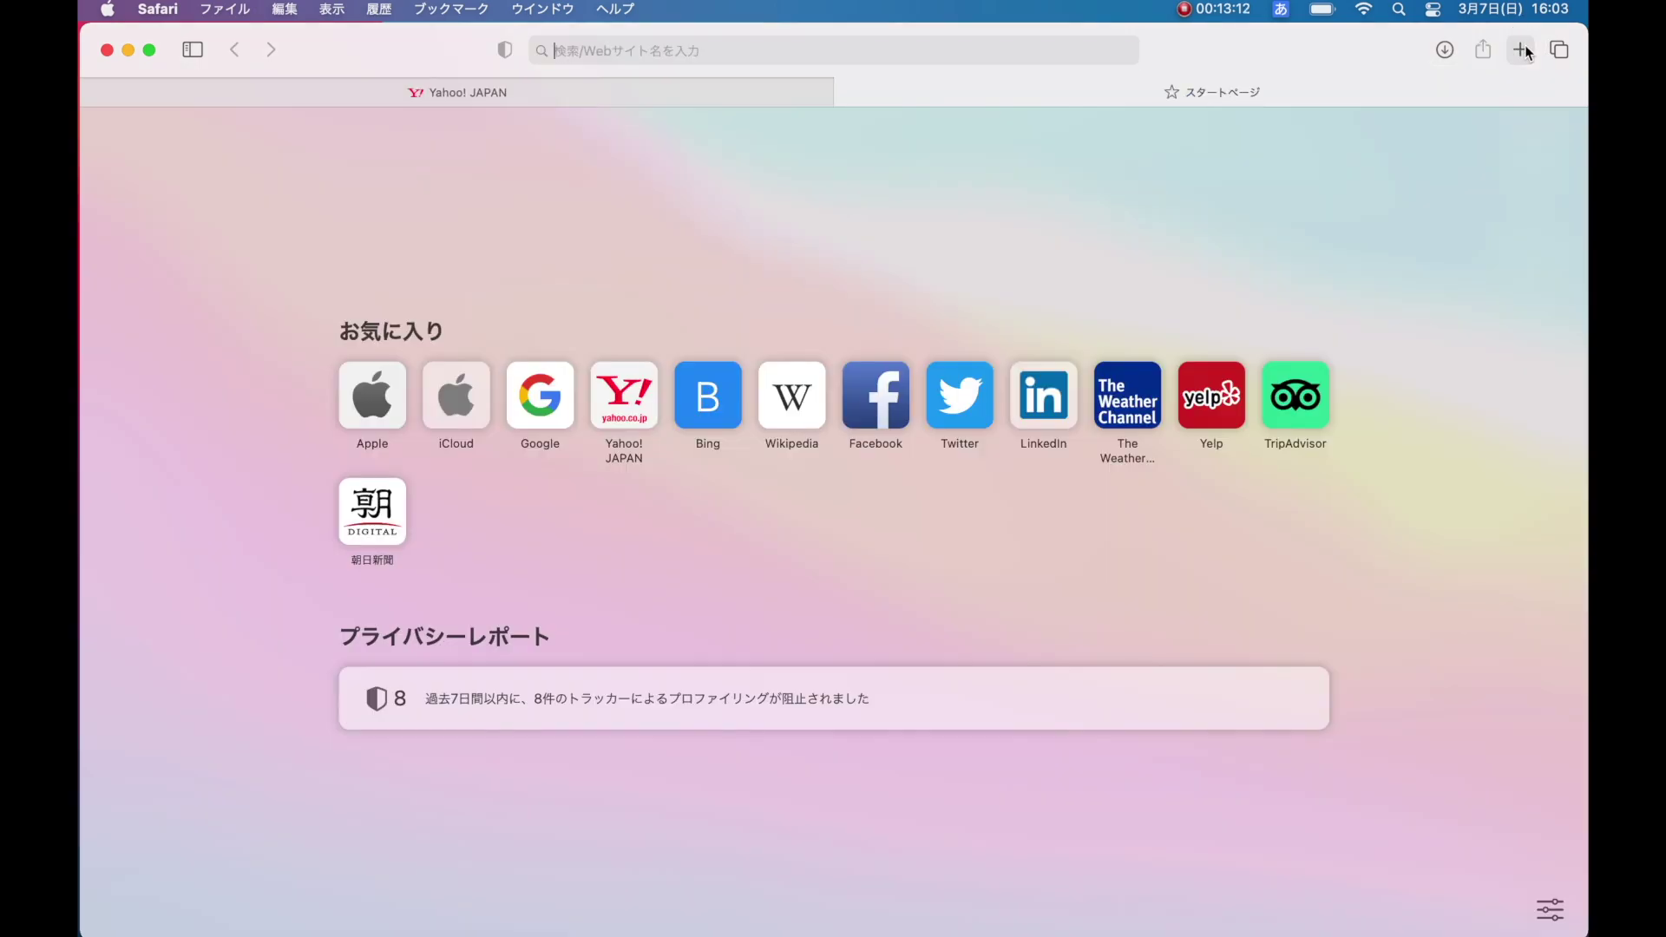
left_click(1520, 49)
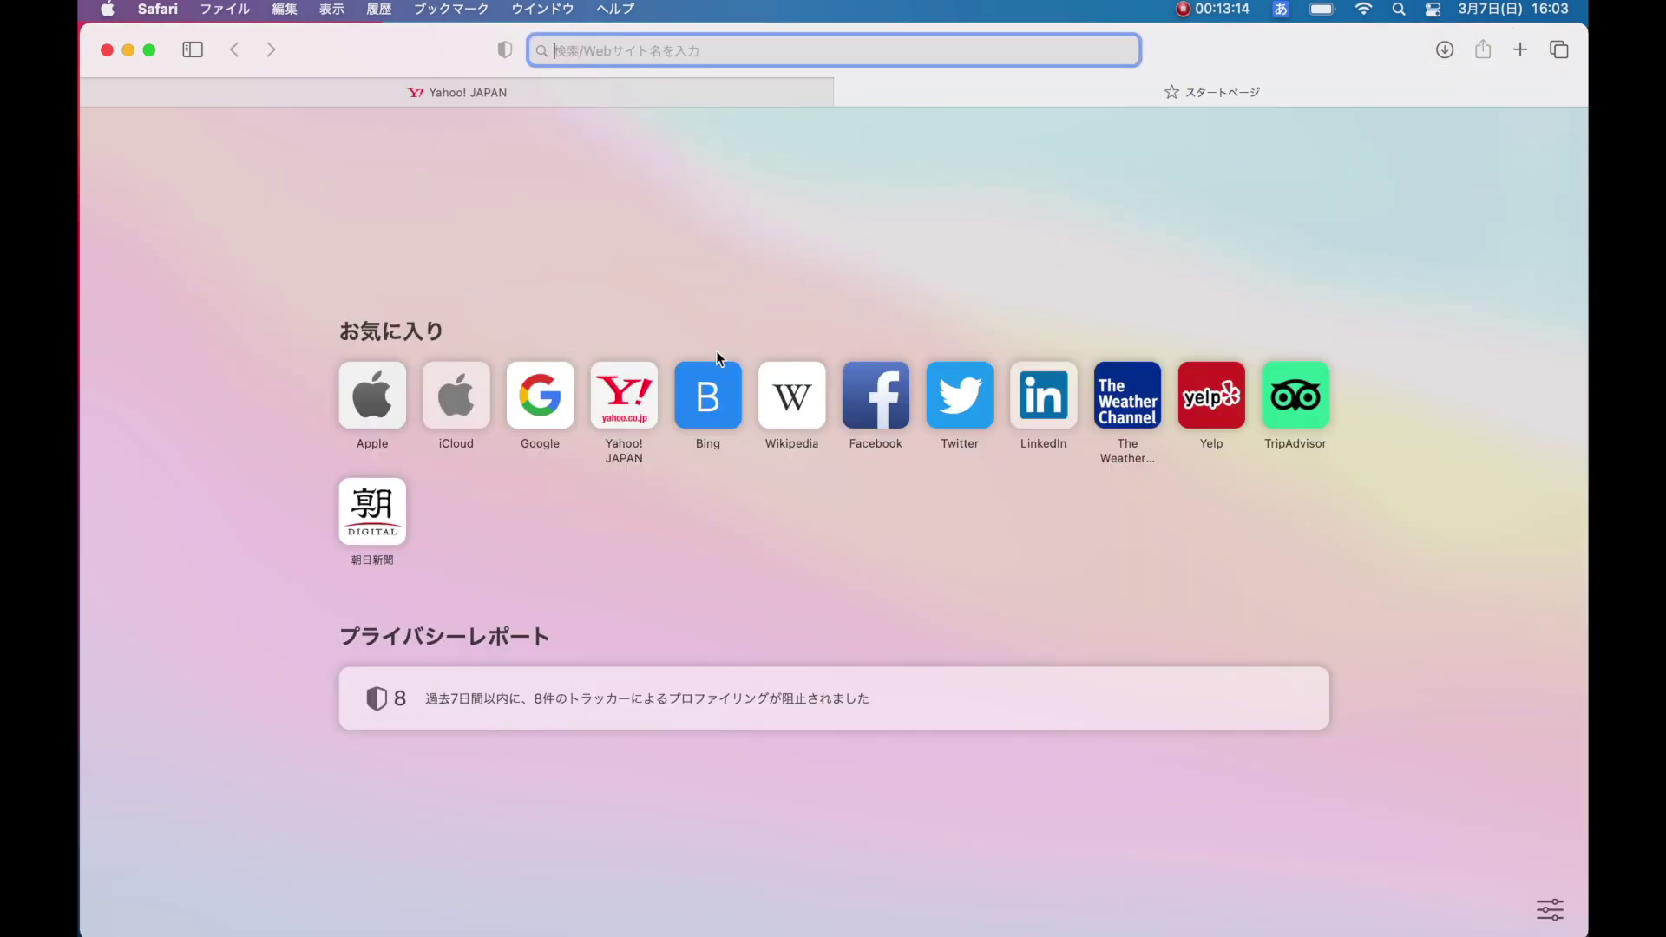
left_click(542, 395)
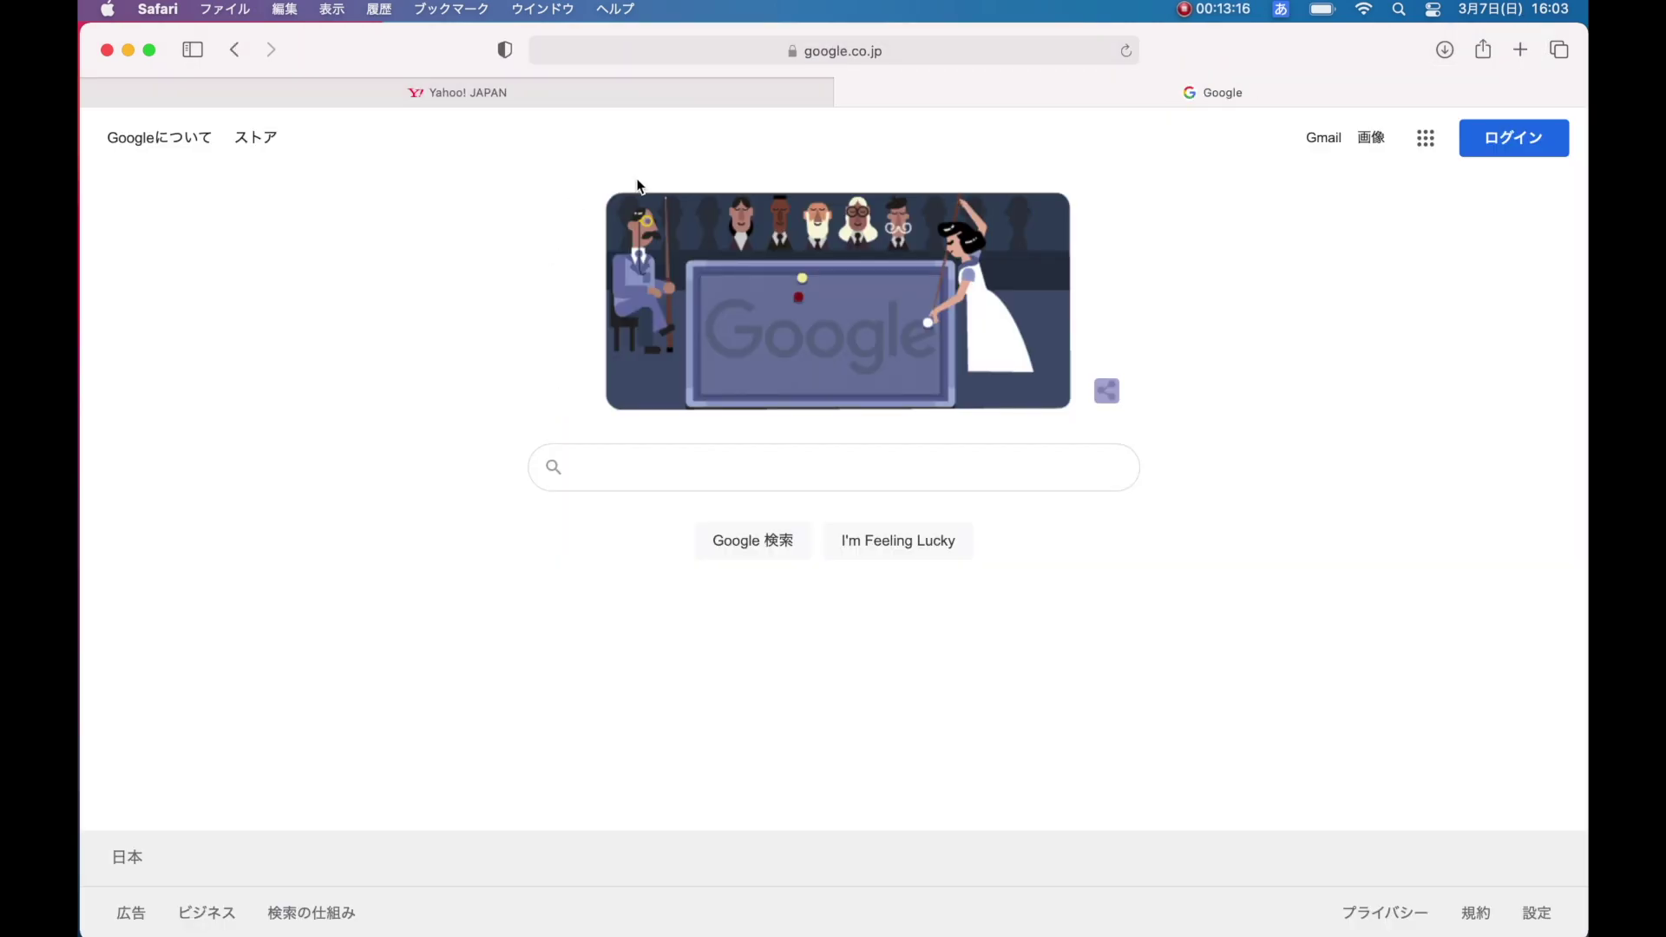
Detach the Google tab from the Yahoo! JAPAN window into its own Safari window.
left_click(733, 93)
left_click(905, 97)
mouse_move(930, 95)
left_mouse_down()
mouse_move(1001, 164)
mouse_move(1076, 205)
left_mouse_up()
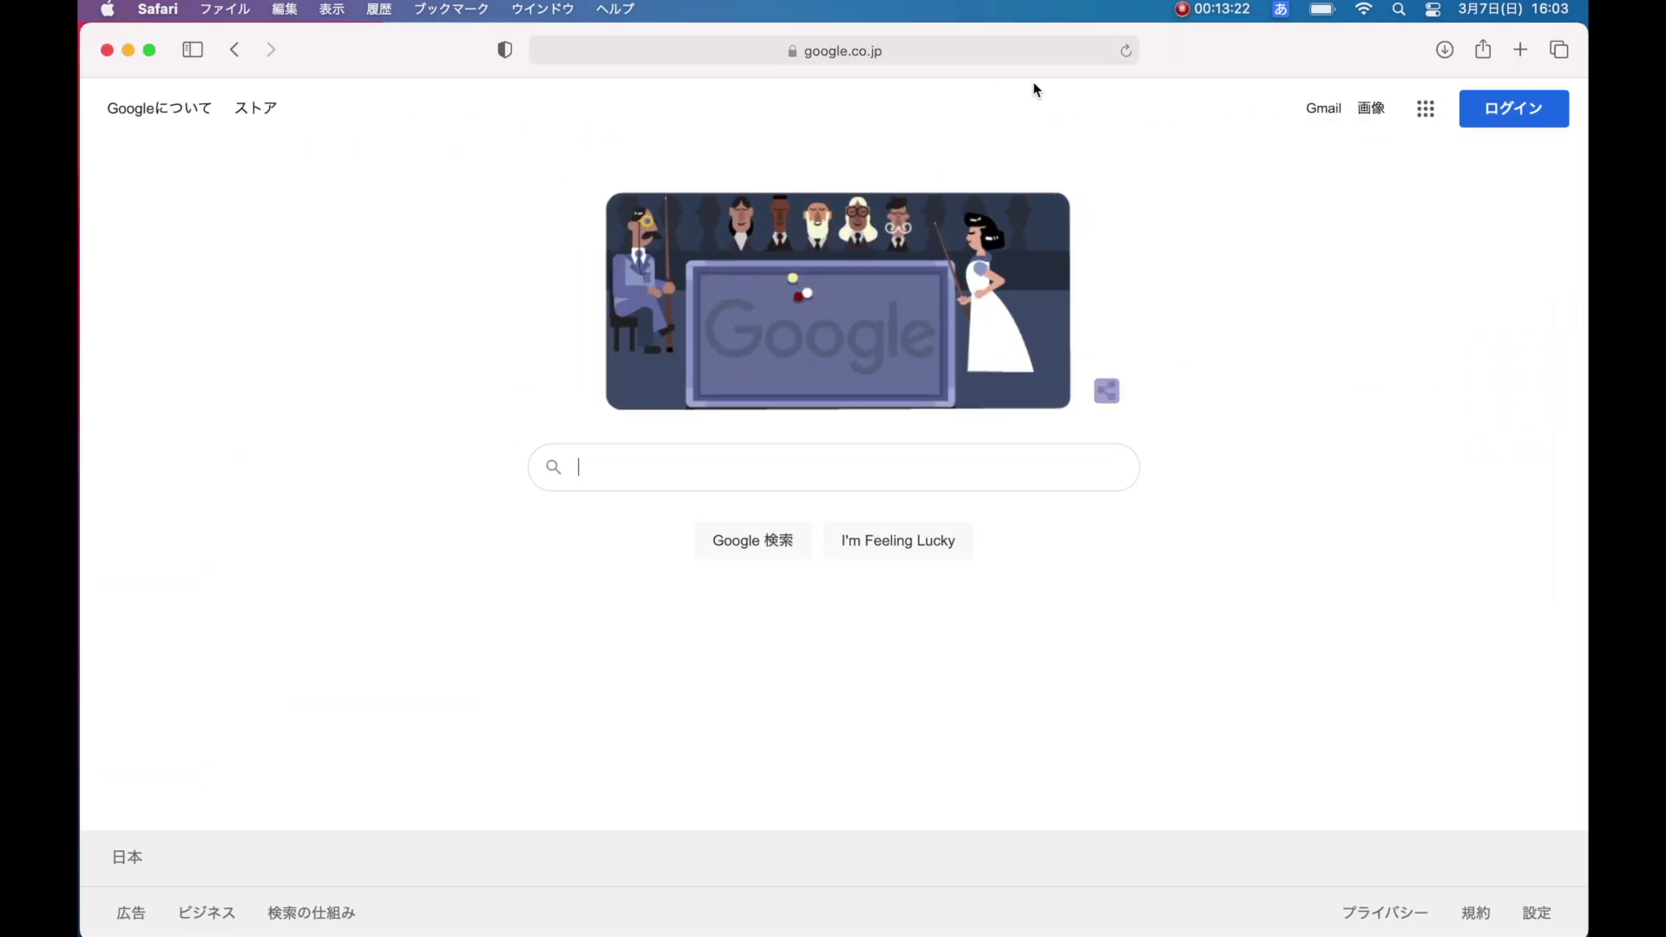
left_click_drag(1208, 52, 1347, 254)
Move the Google window to デスクトップ2 in Mission Control and return to the Yahoo! JAPAN window on デスクトップ1.
key("ctrl+Up")
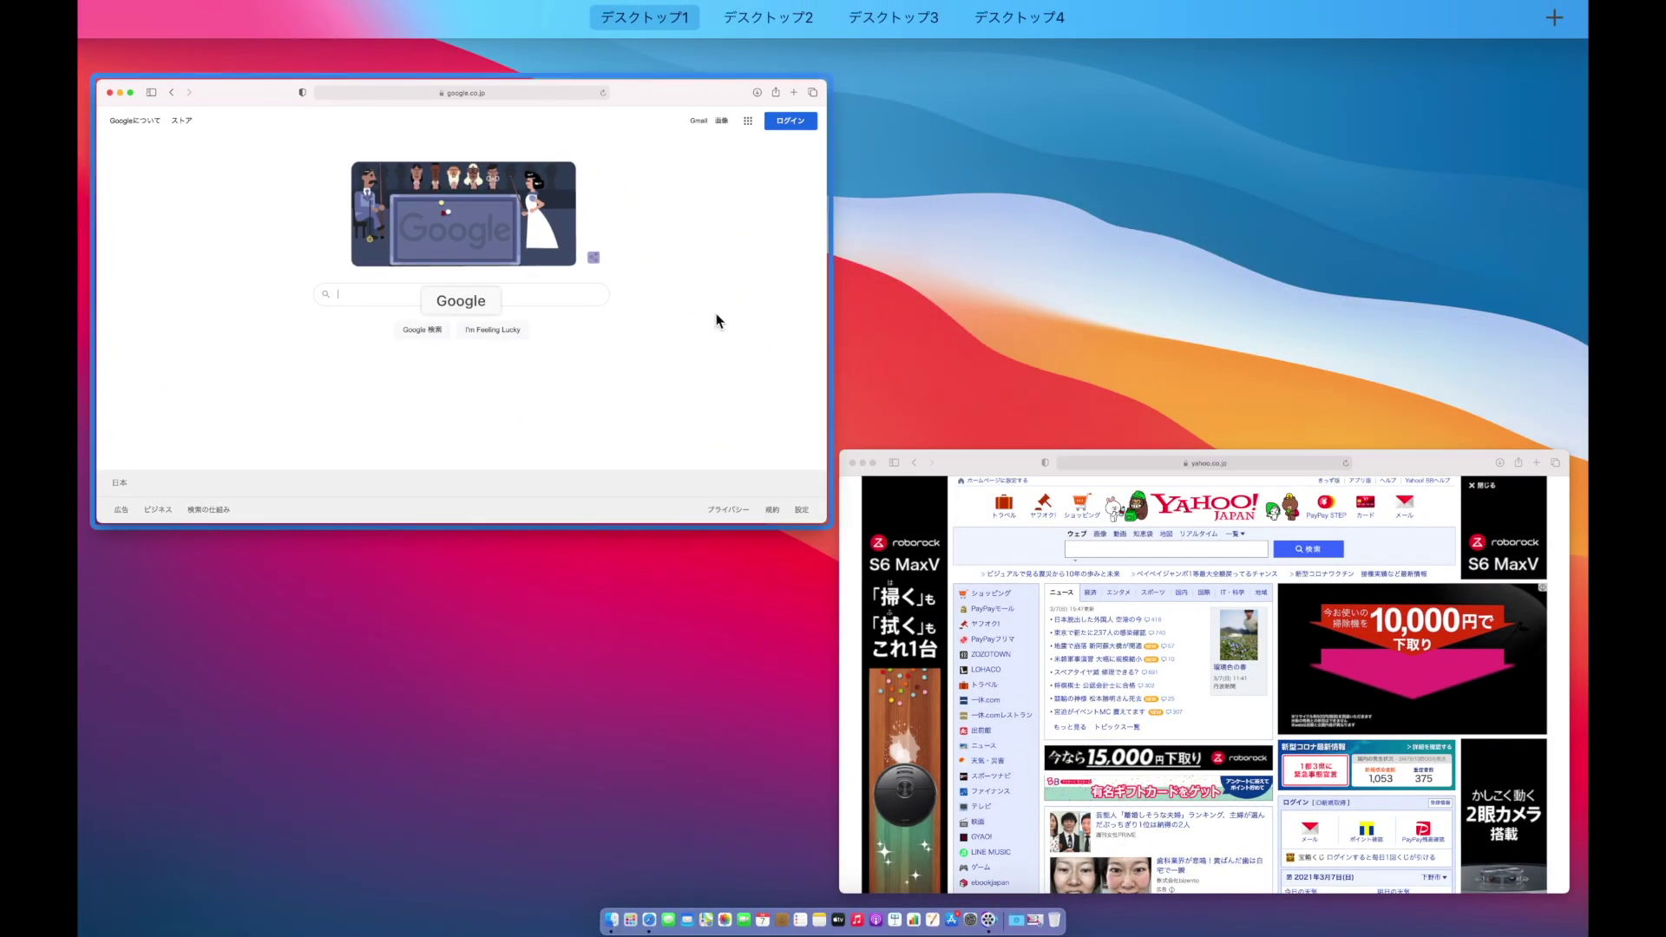
left_click_drag(524, 303, 747, 83)
left_click(563, 82)
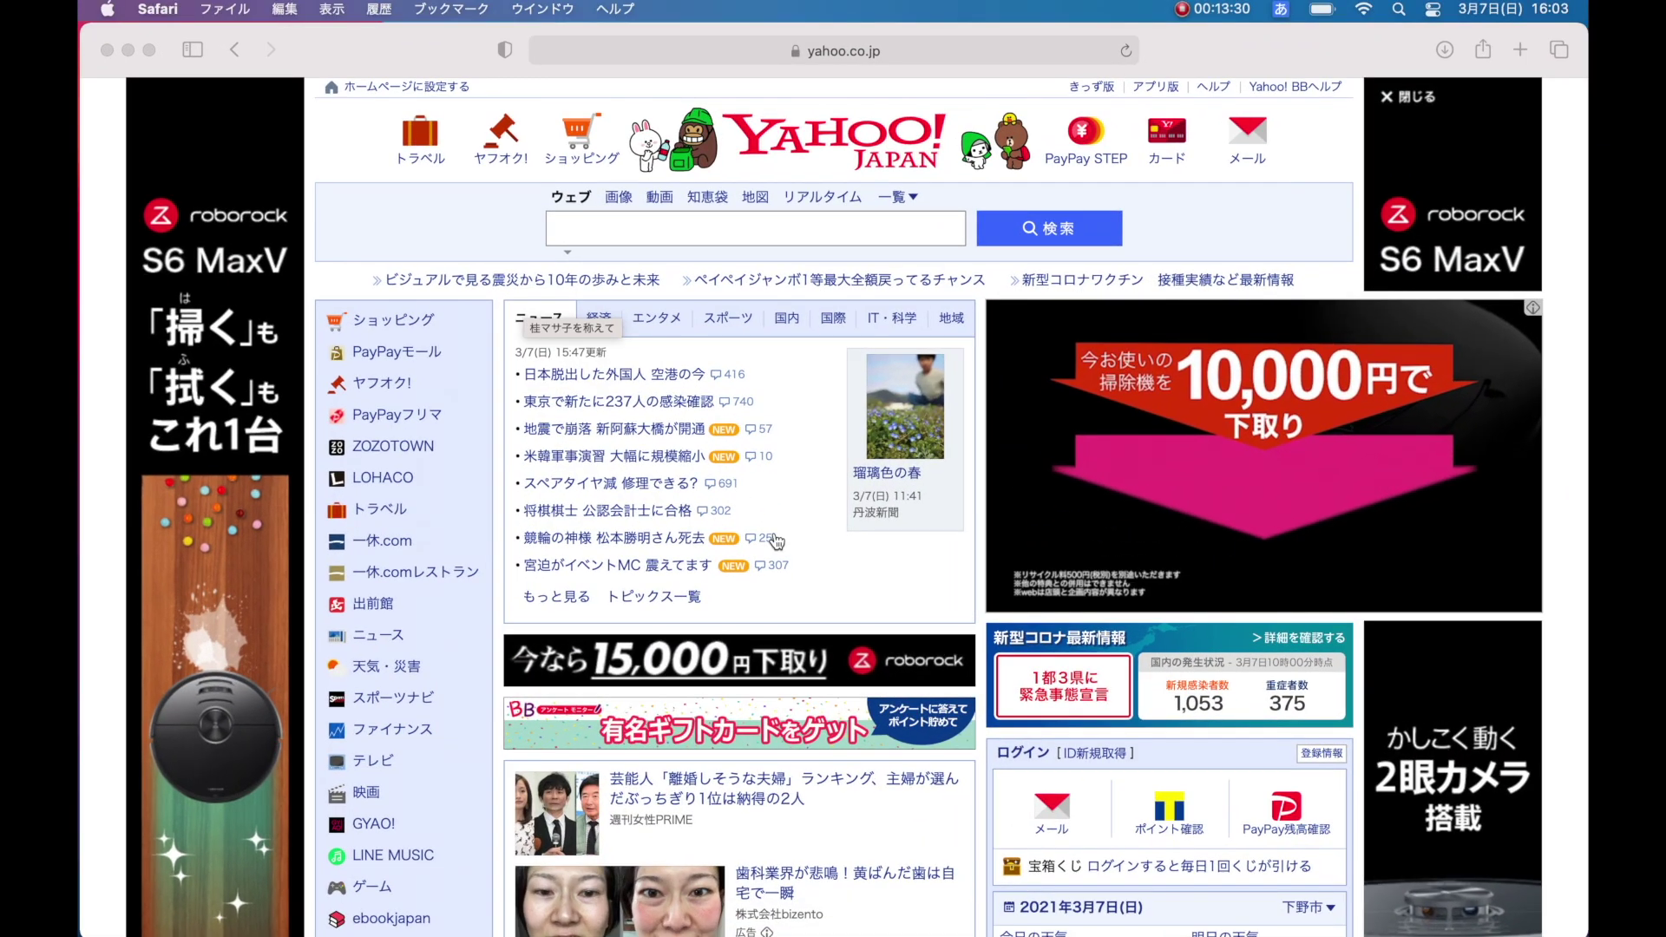
View the Google window on デスクトップ2 through Mission Control, and switch between the spaces back to Yahoo! JAPAN on デスクトップ1.
key("ctrl+Up")
mouse_move(647, 33)
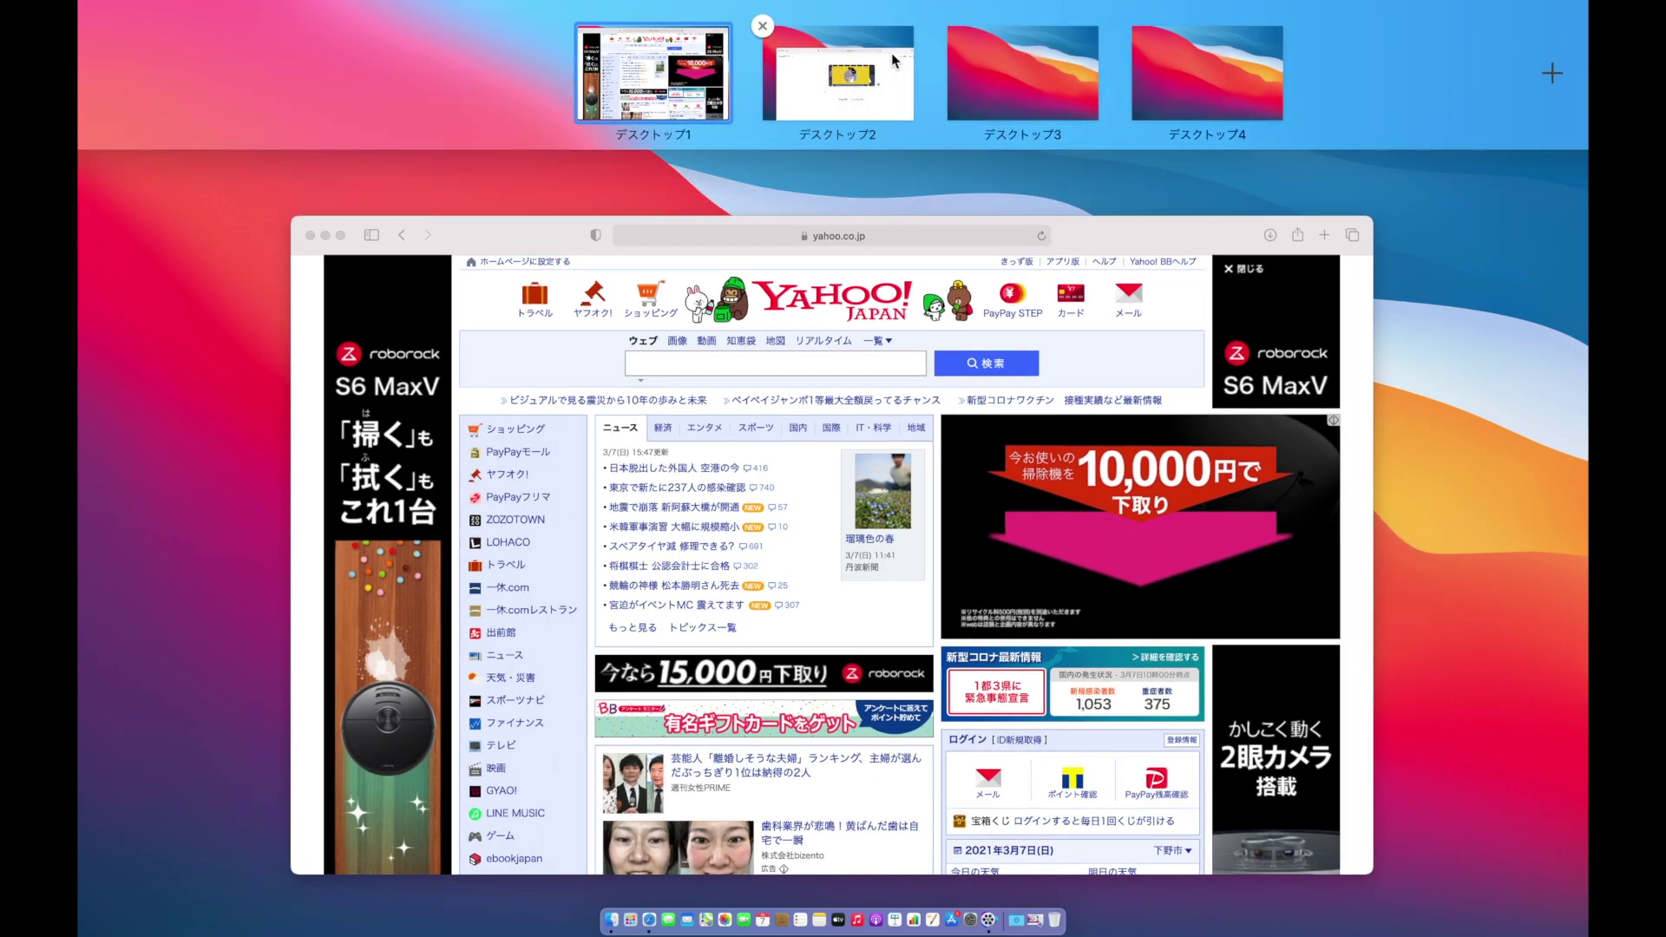
left_click(831, 82)
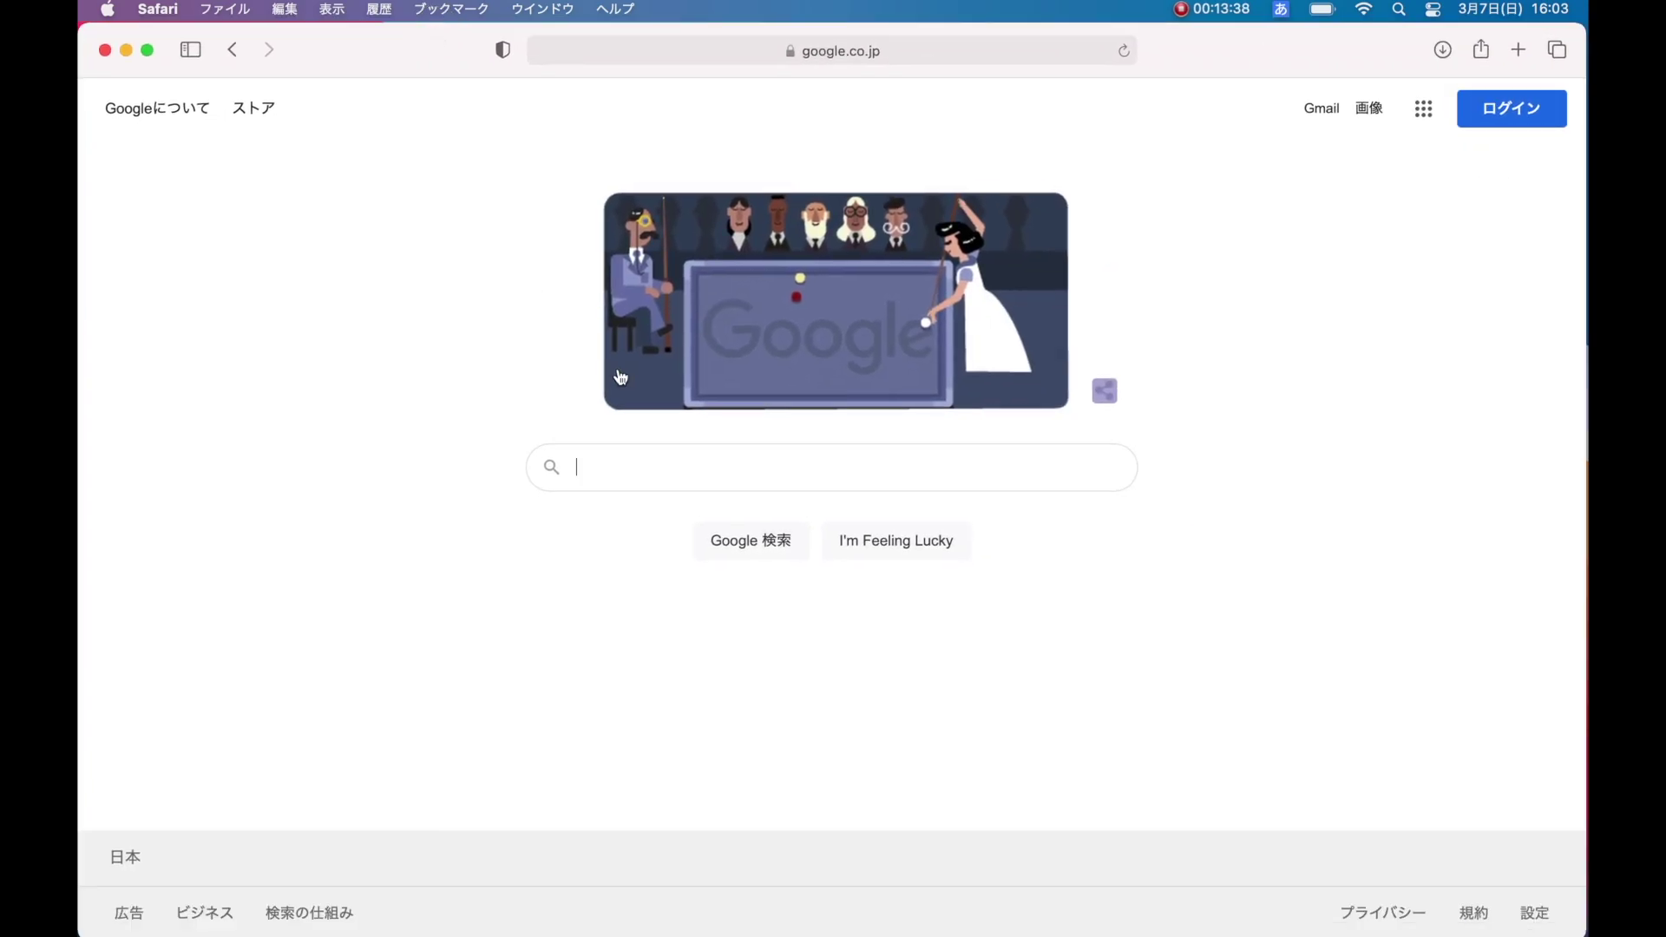
key("ctrl+Right")
key("ctrl+Left")
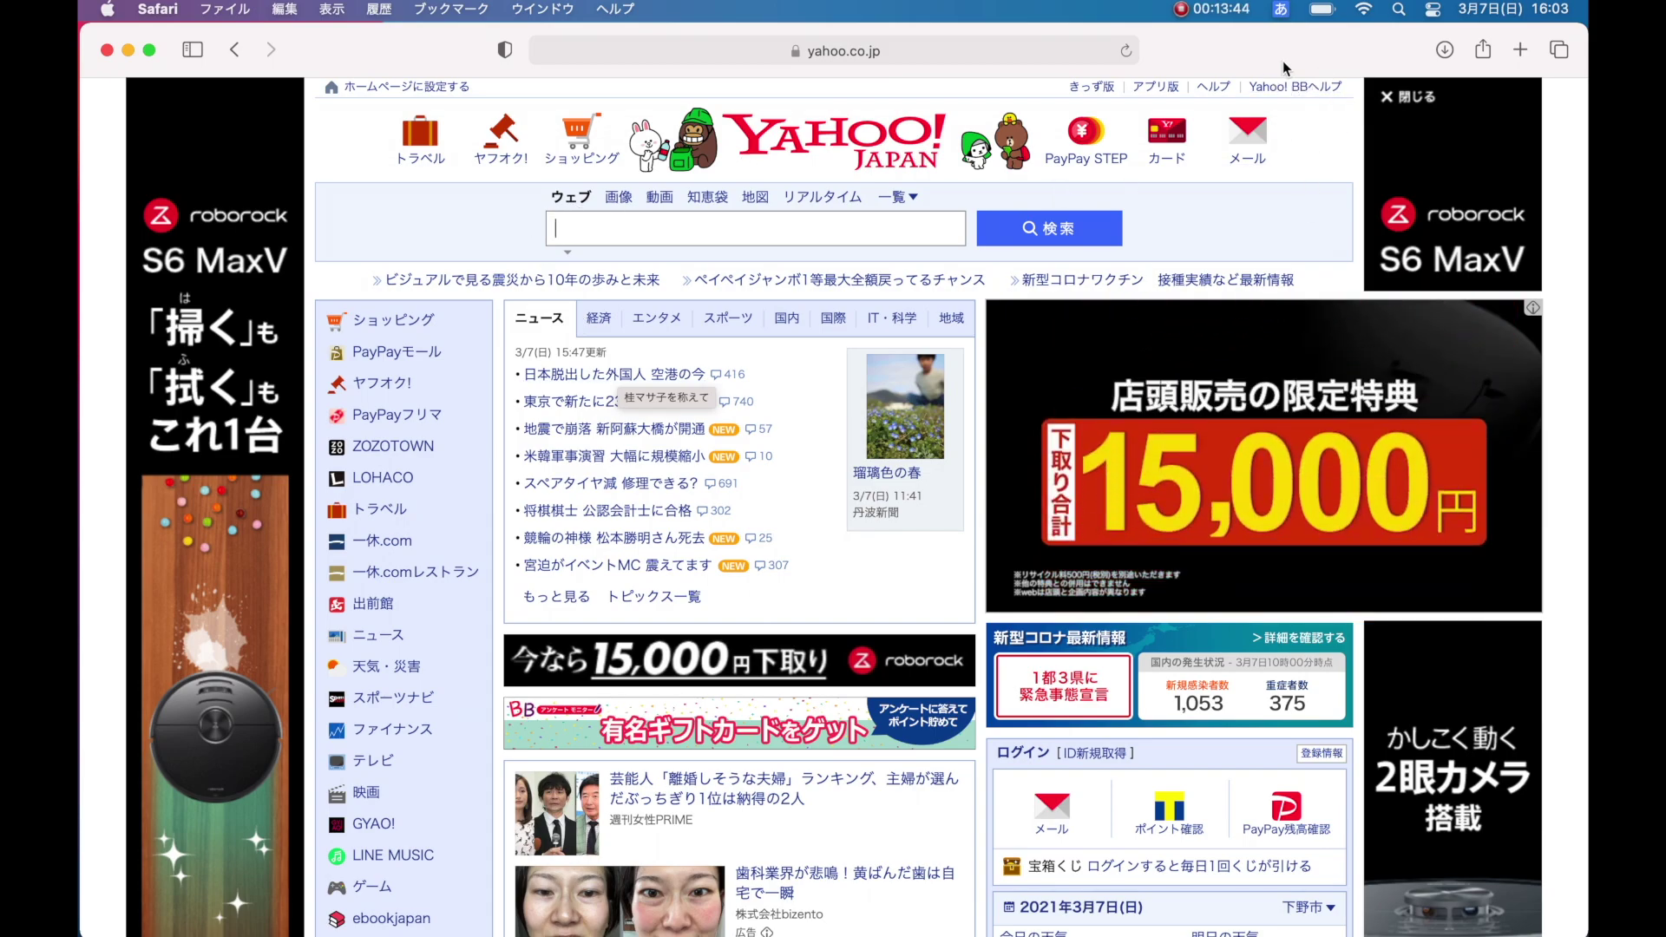
left_click_drag(1265, 52, 1231, 22)
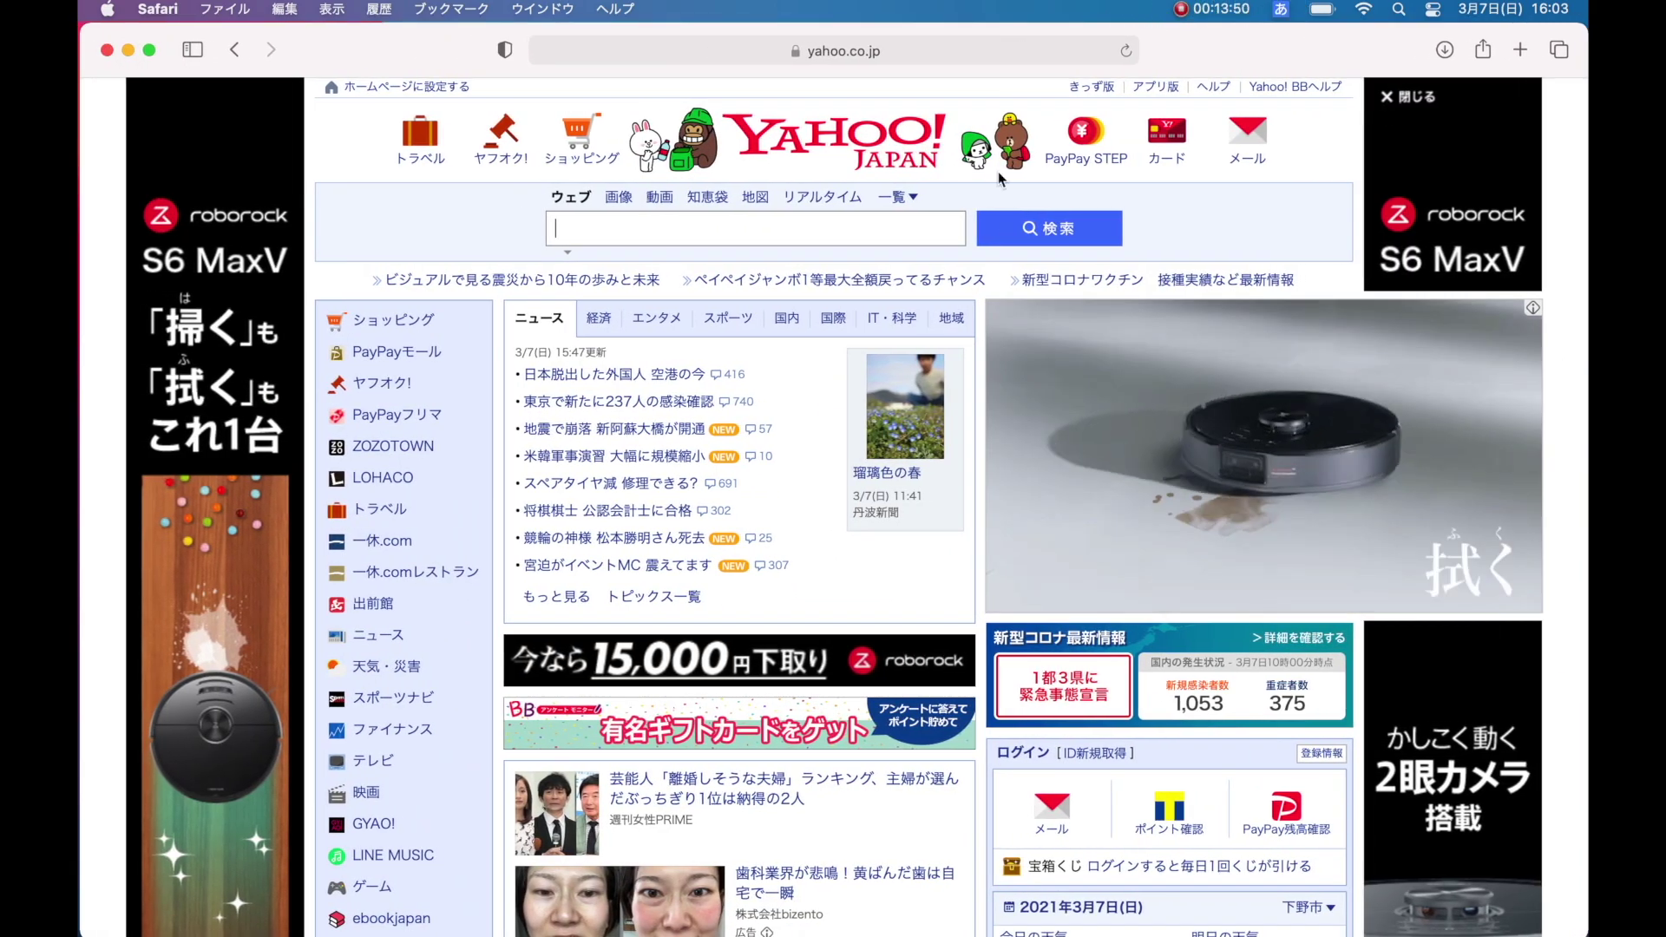
Cycle back and forth through the desktop spaces holding Yahoo! JAPAN, Google and the empty desktops.
key("ctrl+Right")
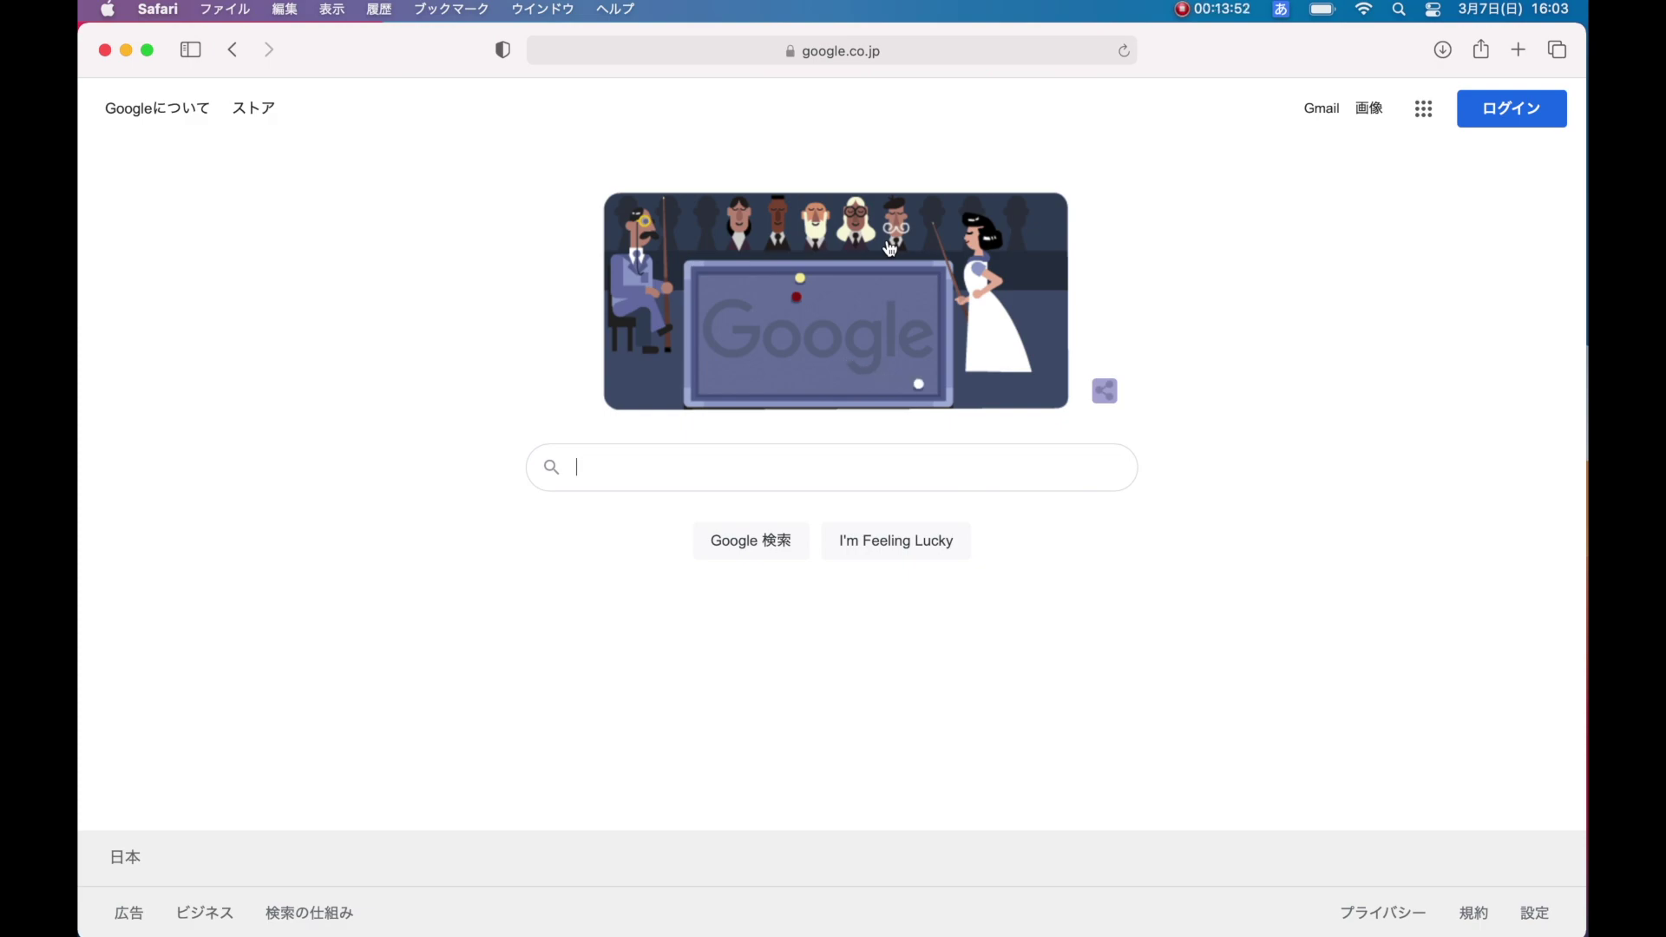
key("ctrl+Right")
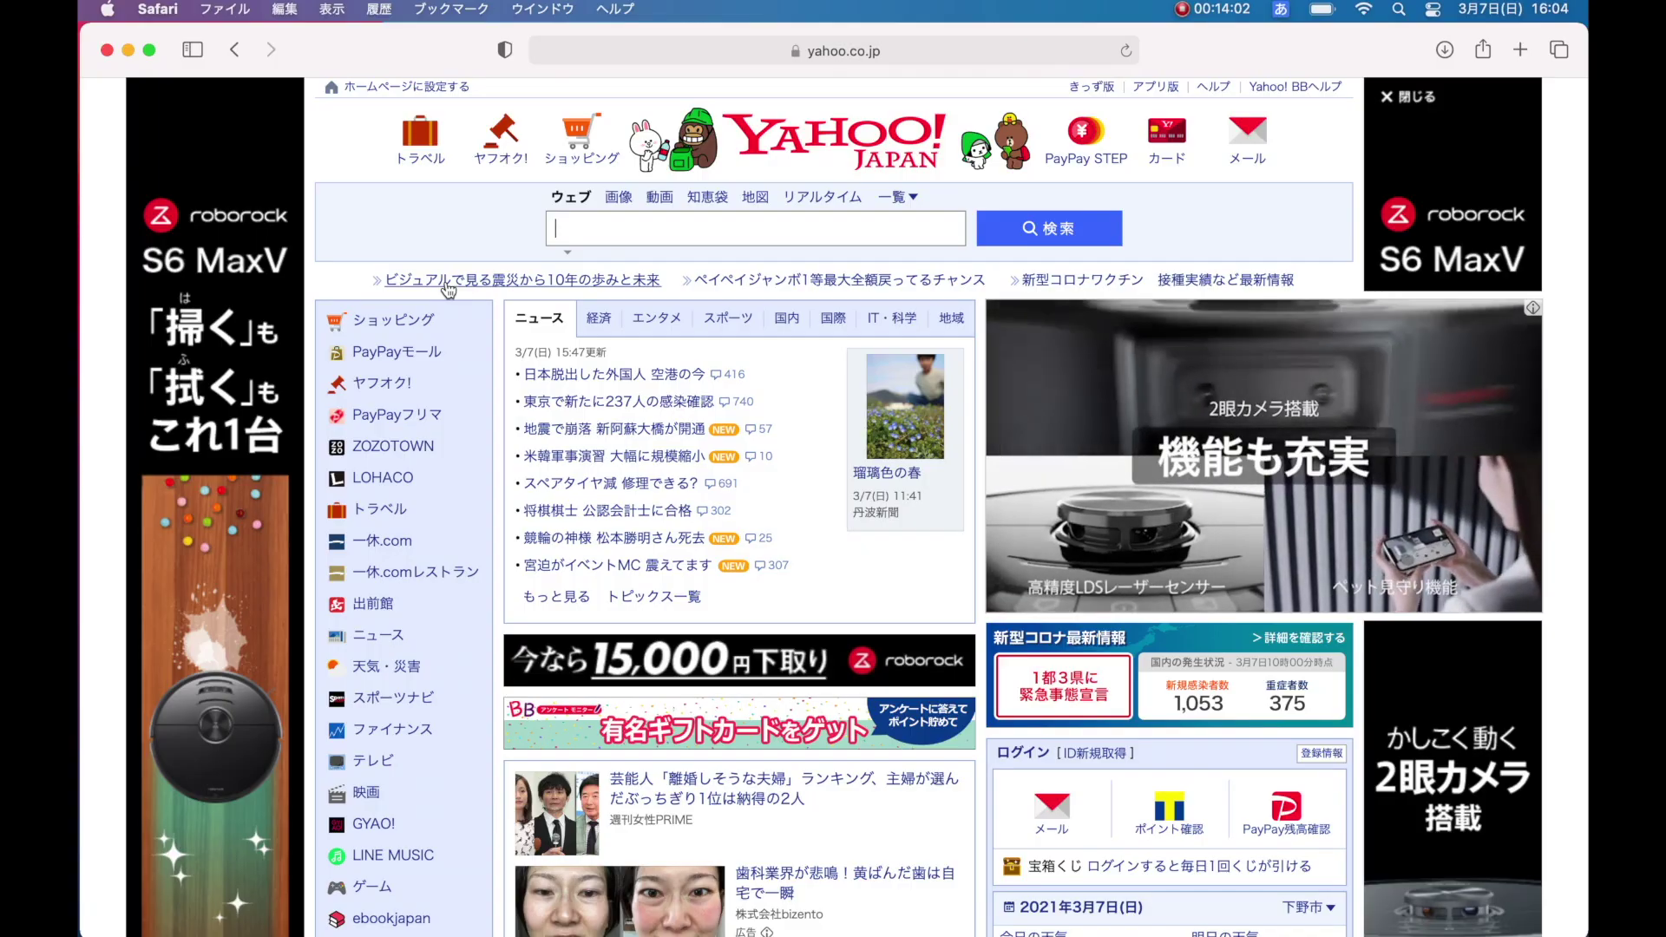
key("ctrl+Right")
key("ctrl+Right")
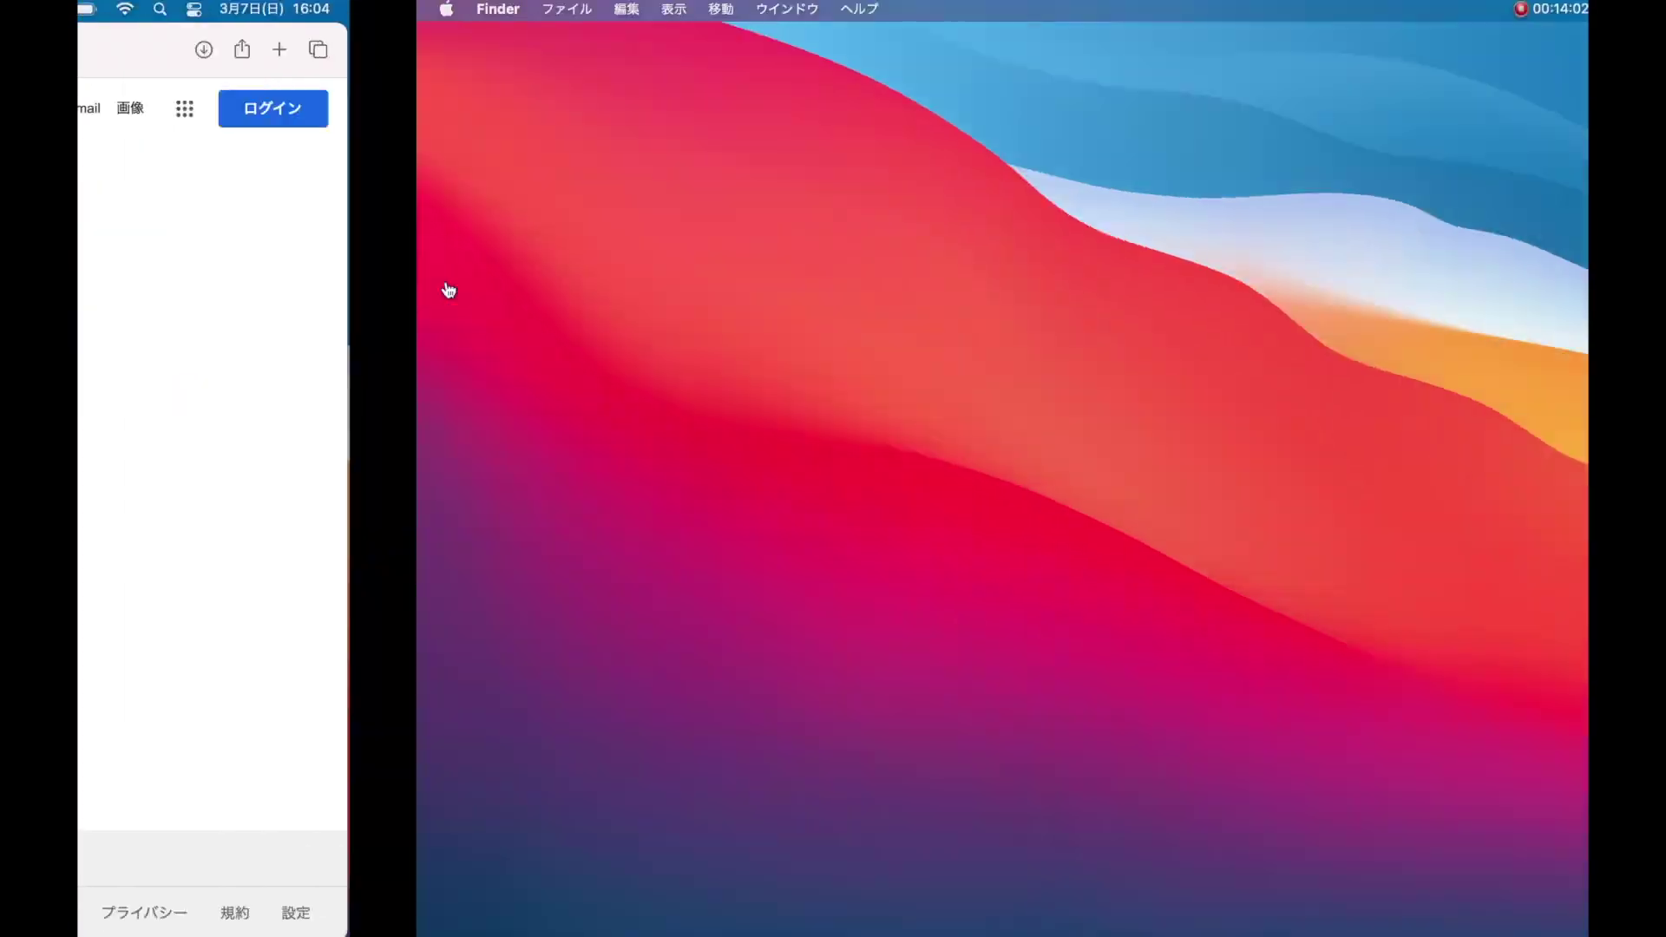
key("ctrl+Left")
key("ctrl+Left")
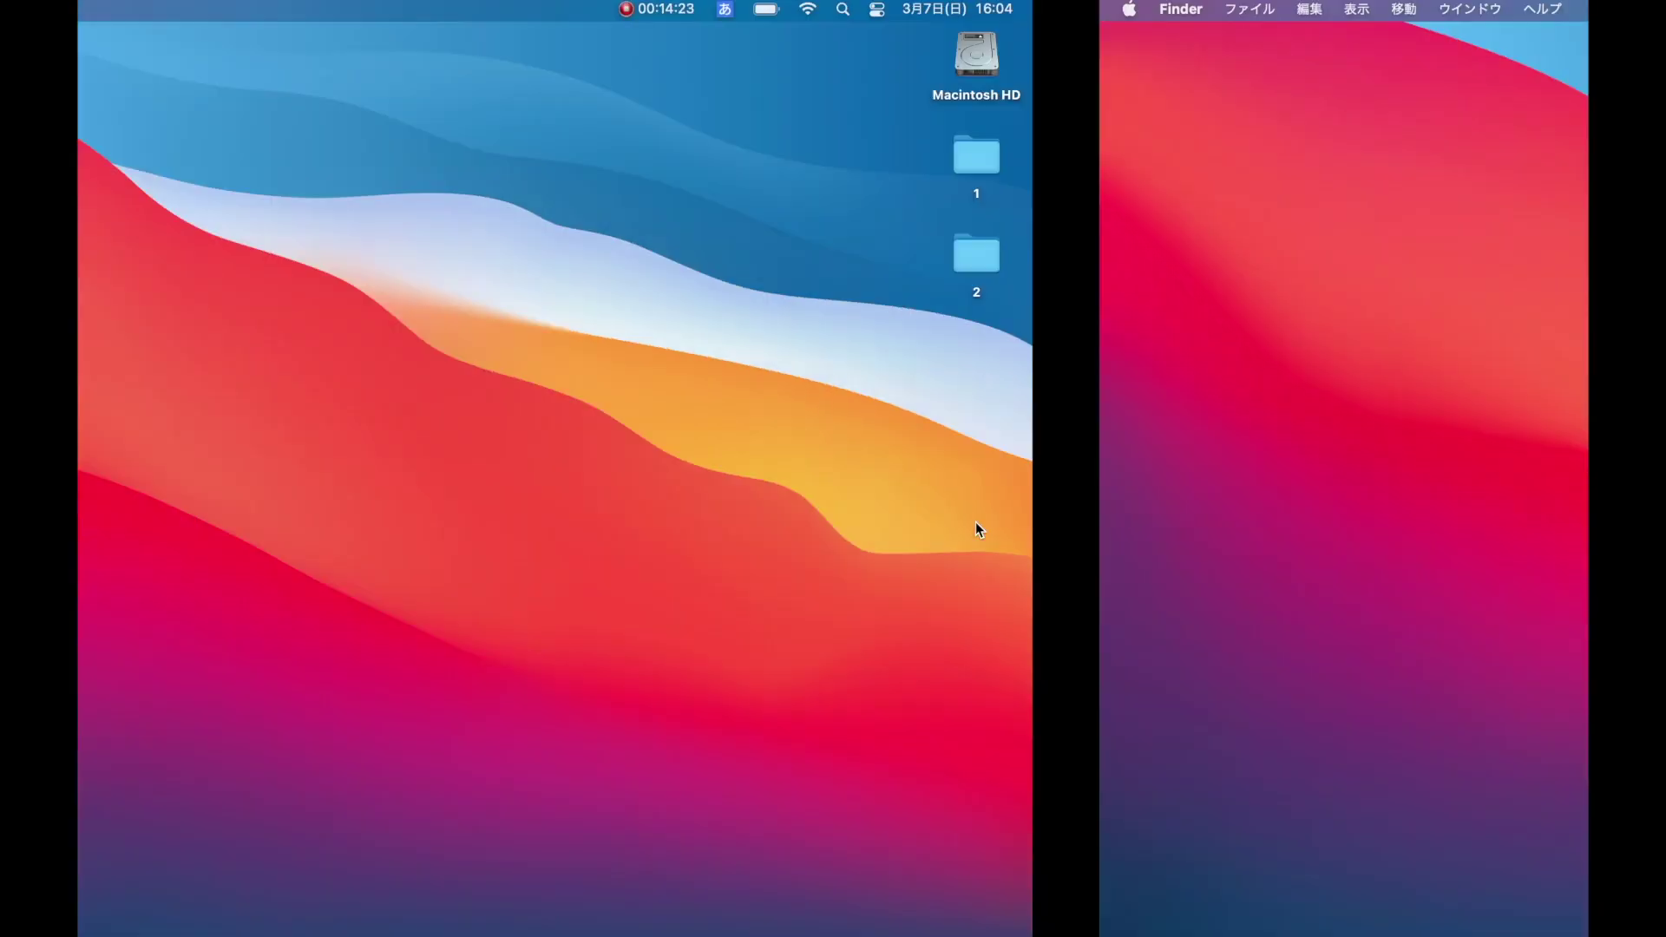
key("ctrl+Left")
key("ctrl+Left")
key("ctrl+Right")
key("ctrl+Right")
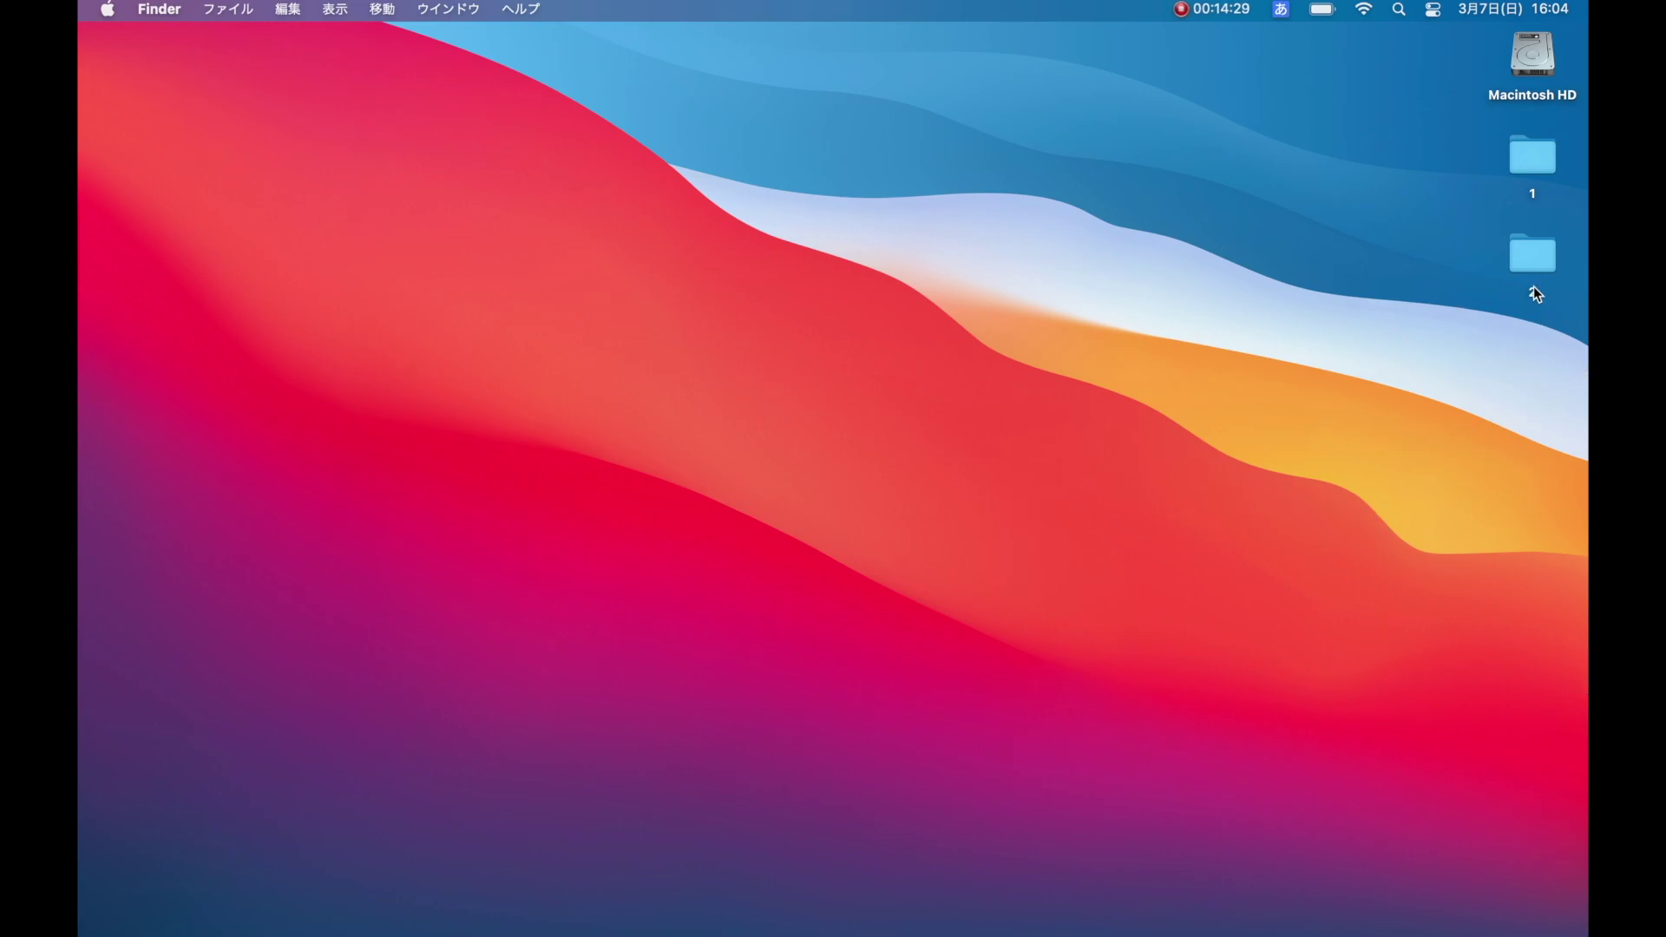
Try moving folder 2 on an empty desktop, and shift the Yahoo! JAPAN window down to reach the same folder before moving it back.
left_click_drag(1523, 253, 1204, 325)
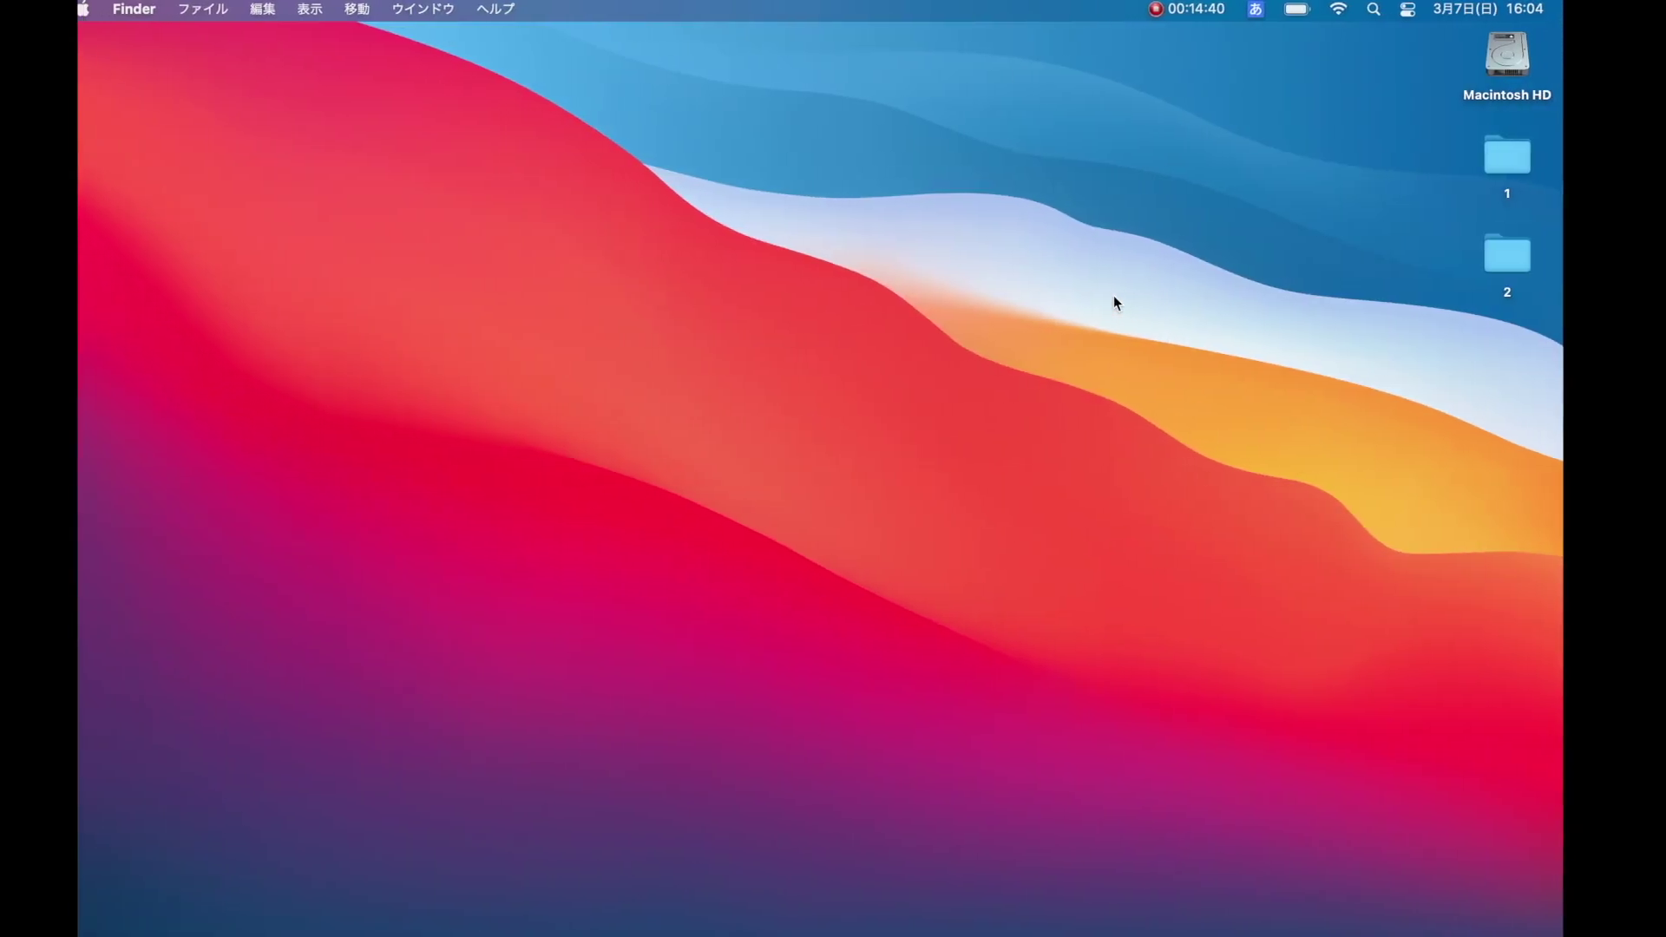
key("ctrl+Left")
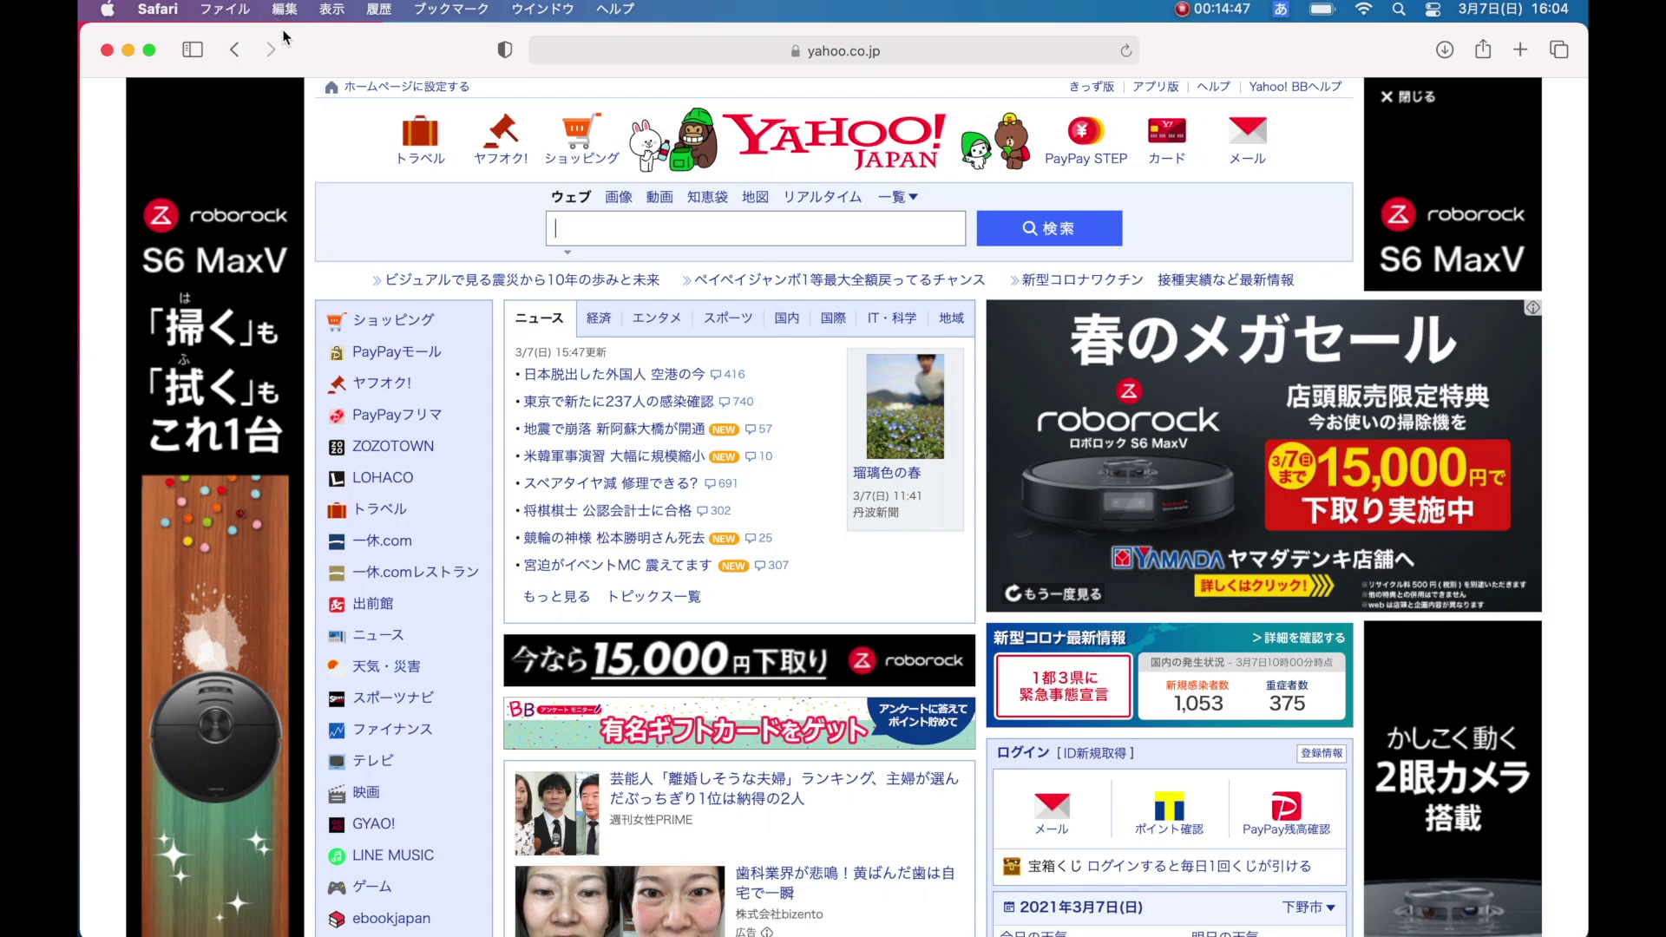
left_click_drag(458, 51, 575, 479)
mouse_move(1534, 246)
left_mouse_down()
mouse_move(1283, 373)
mouse_move(1199, 555)
mouse_move(1376, 353)
mouse_move(1532, 252)
left_mouse_up()
left_click_drag(1297, 468, 1263, 46)
mouse_move(1260, 44)
left_mouse_down()
mouse_move(1246, 107)
mouse_move(1239, 61)
left_mouse_up()
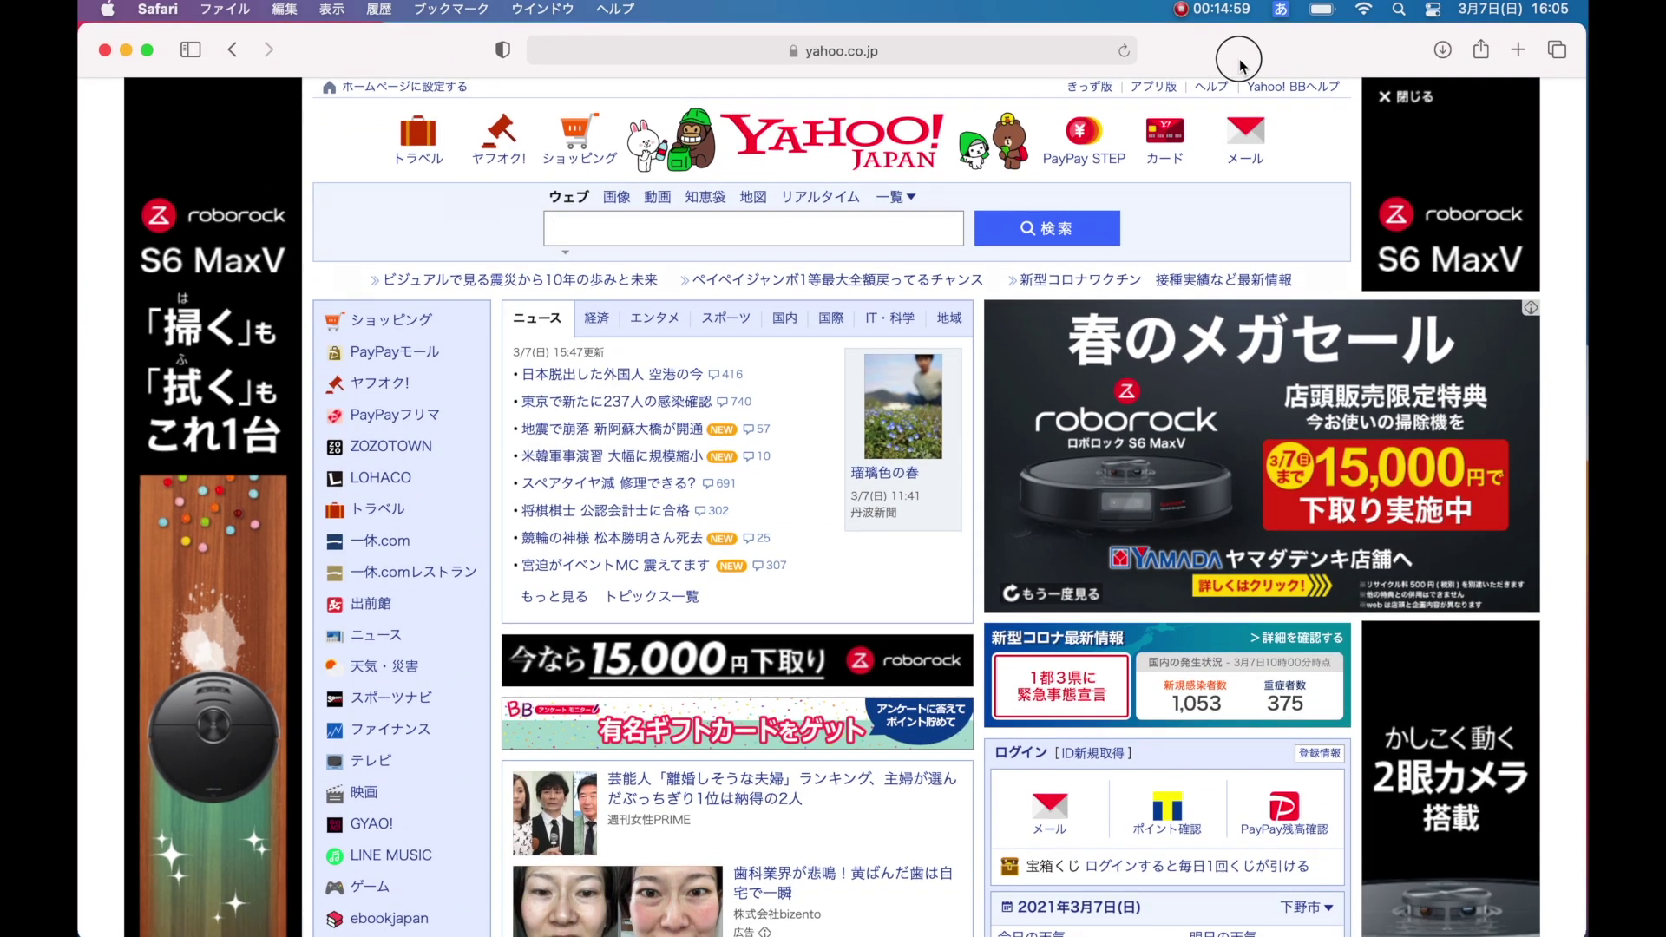
Compare the desktop icons across the spaces by switching repeatedly between the Safari spaces and the empty desktops.
key("ctrl+Left")
key("ctrl+Left")
key("ctrl+Left")
key("ctrl+Left")
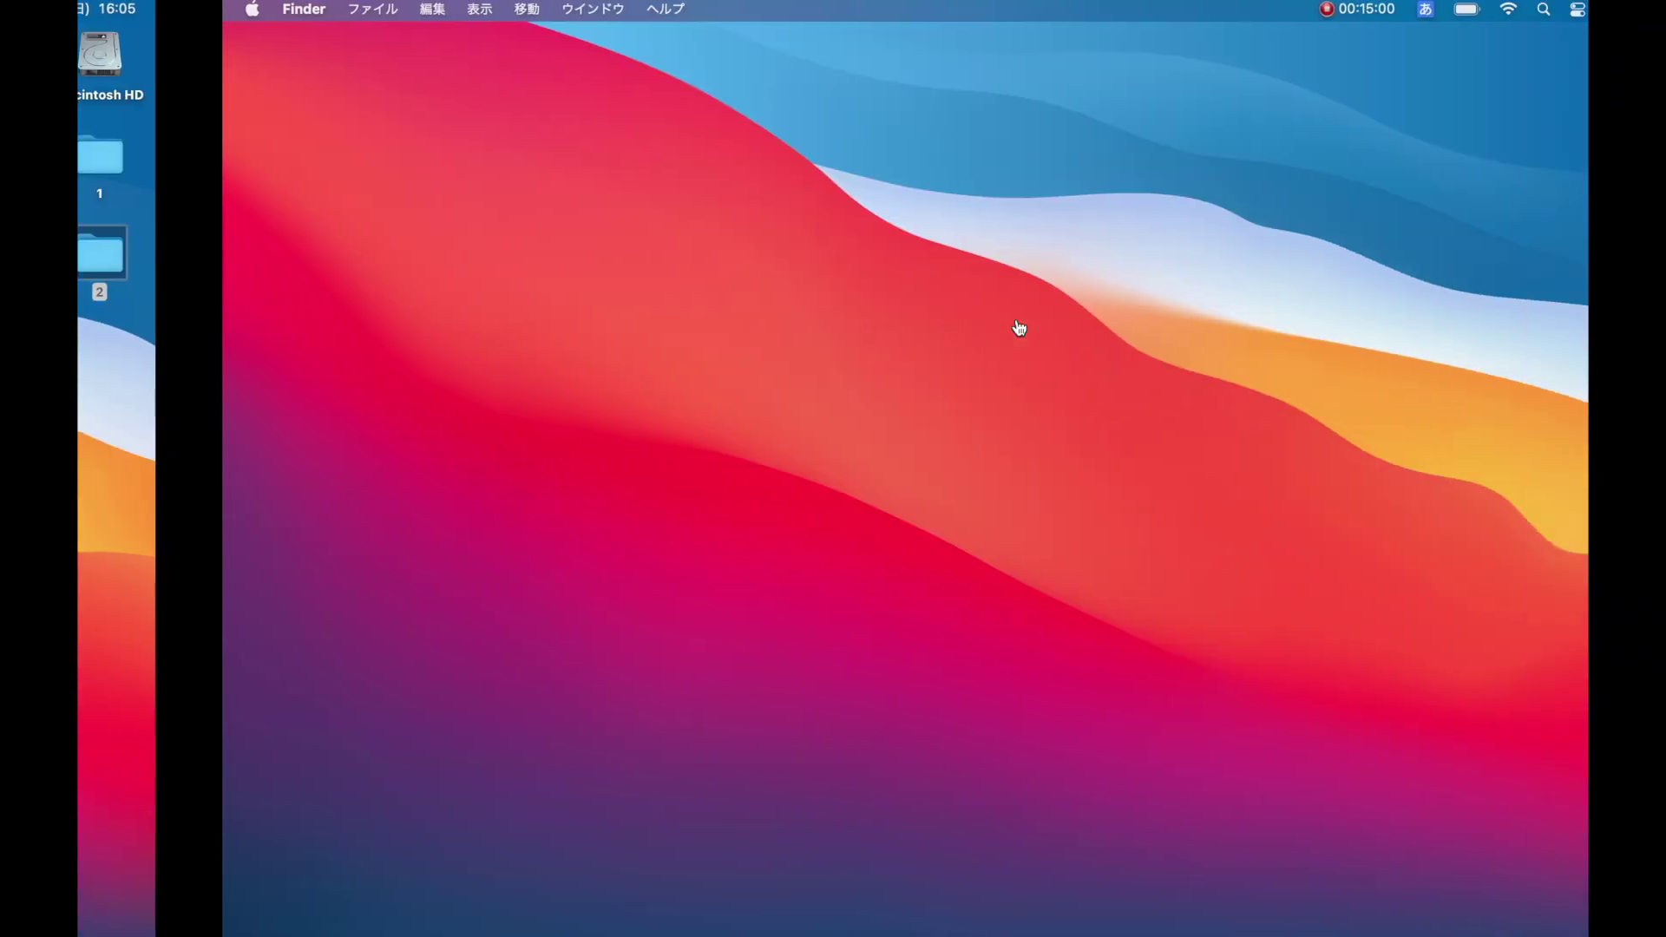
key("ctrl+Left")
key("ctrl+Left")
key("ctrl+Right")
key("ctrl+Right")
key("ctrl+Right")
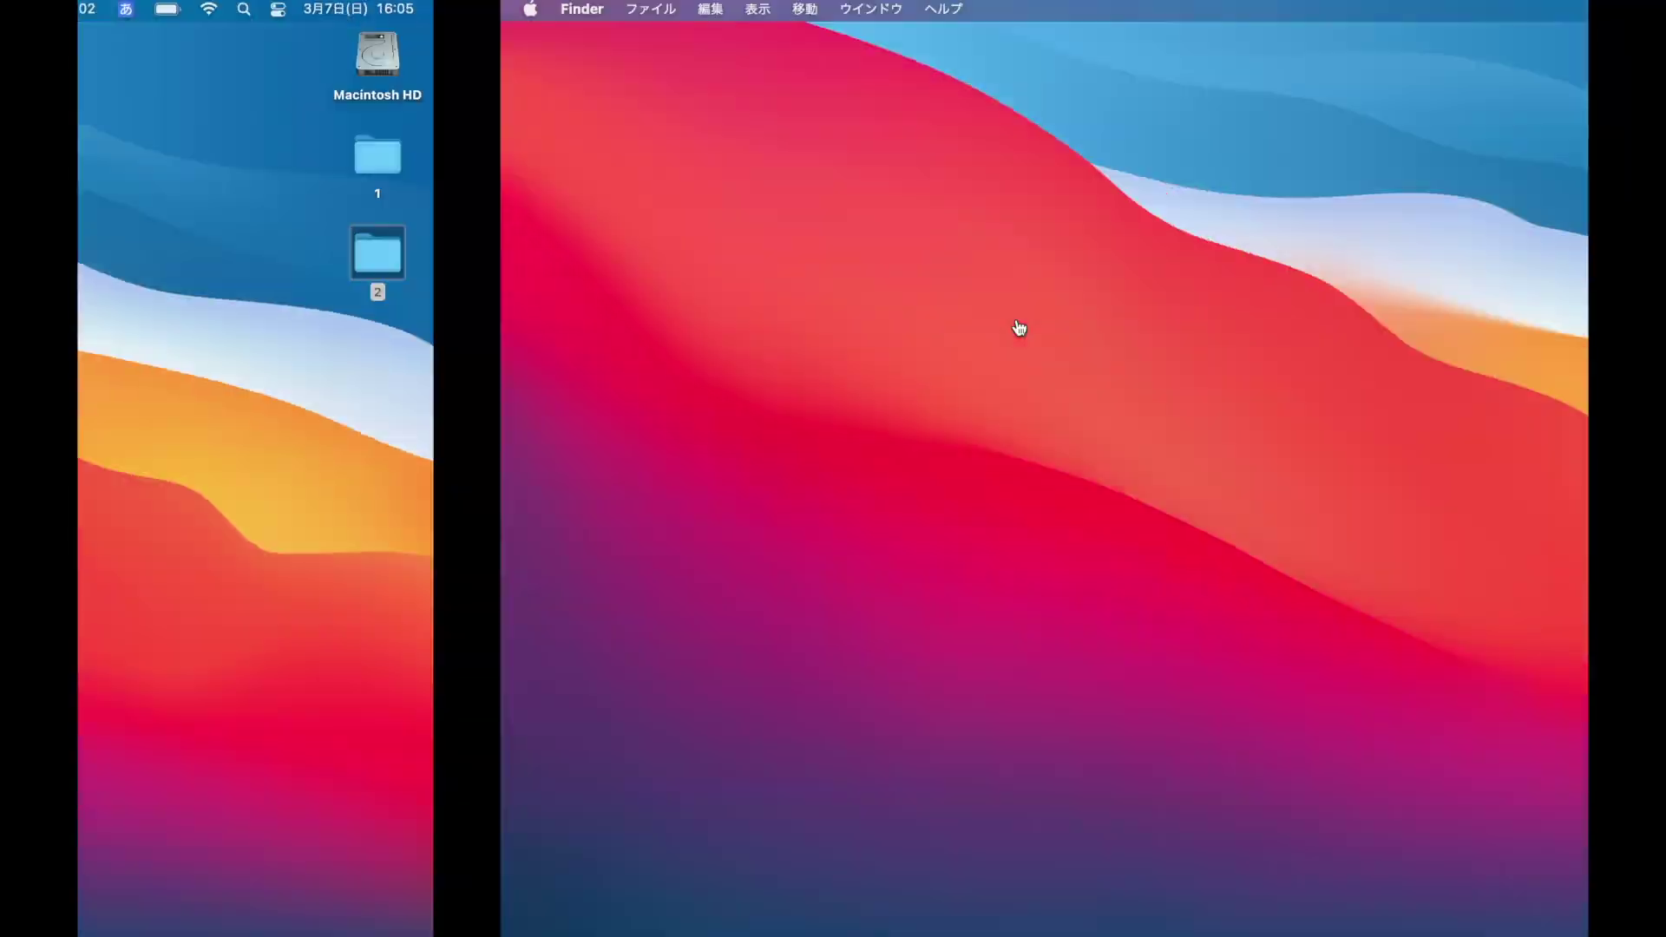
key("ctrl+Left")
key("ctrl+Right")
key("ctrl+Right")
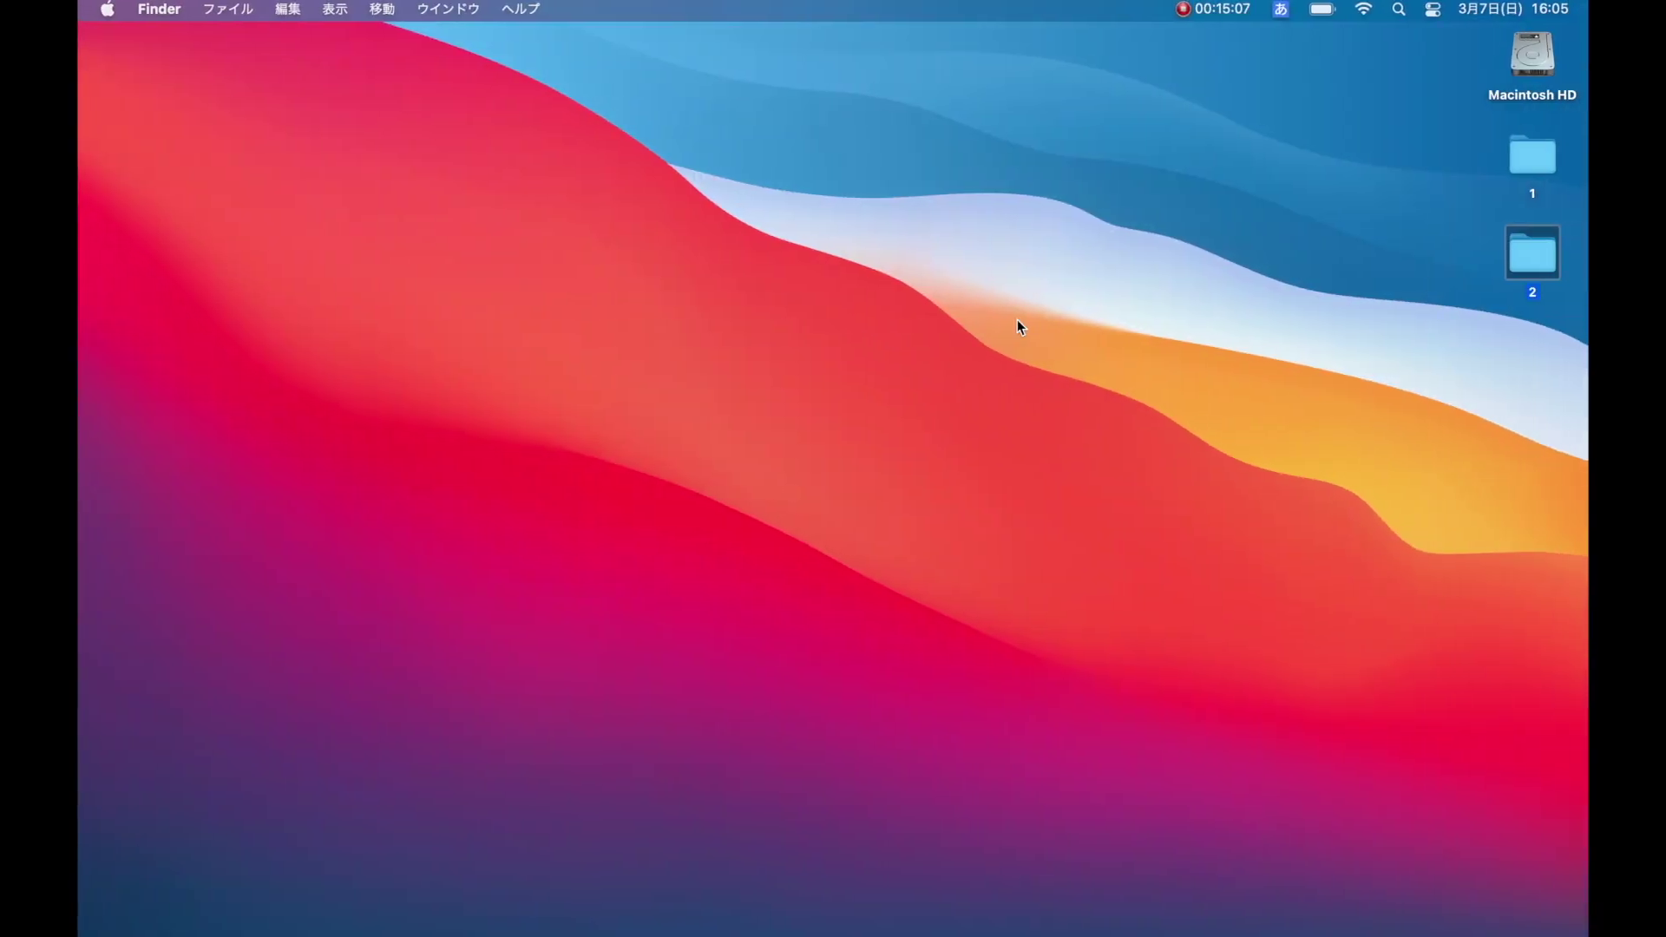
Minimize the Google window to the Dock on its space and restore it.
key("ctrl+Left")
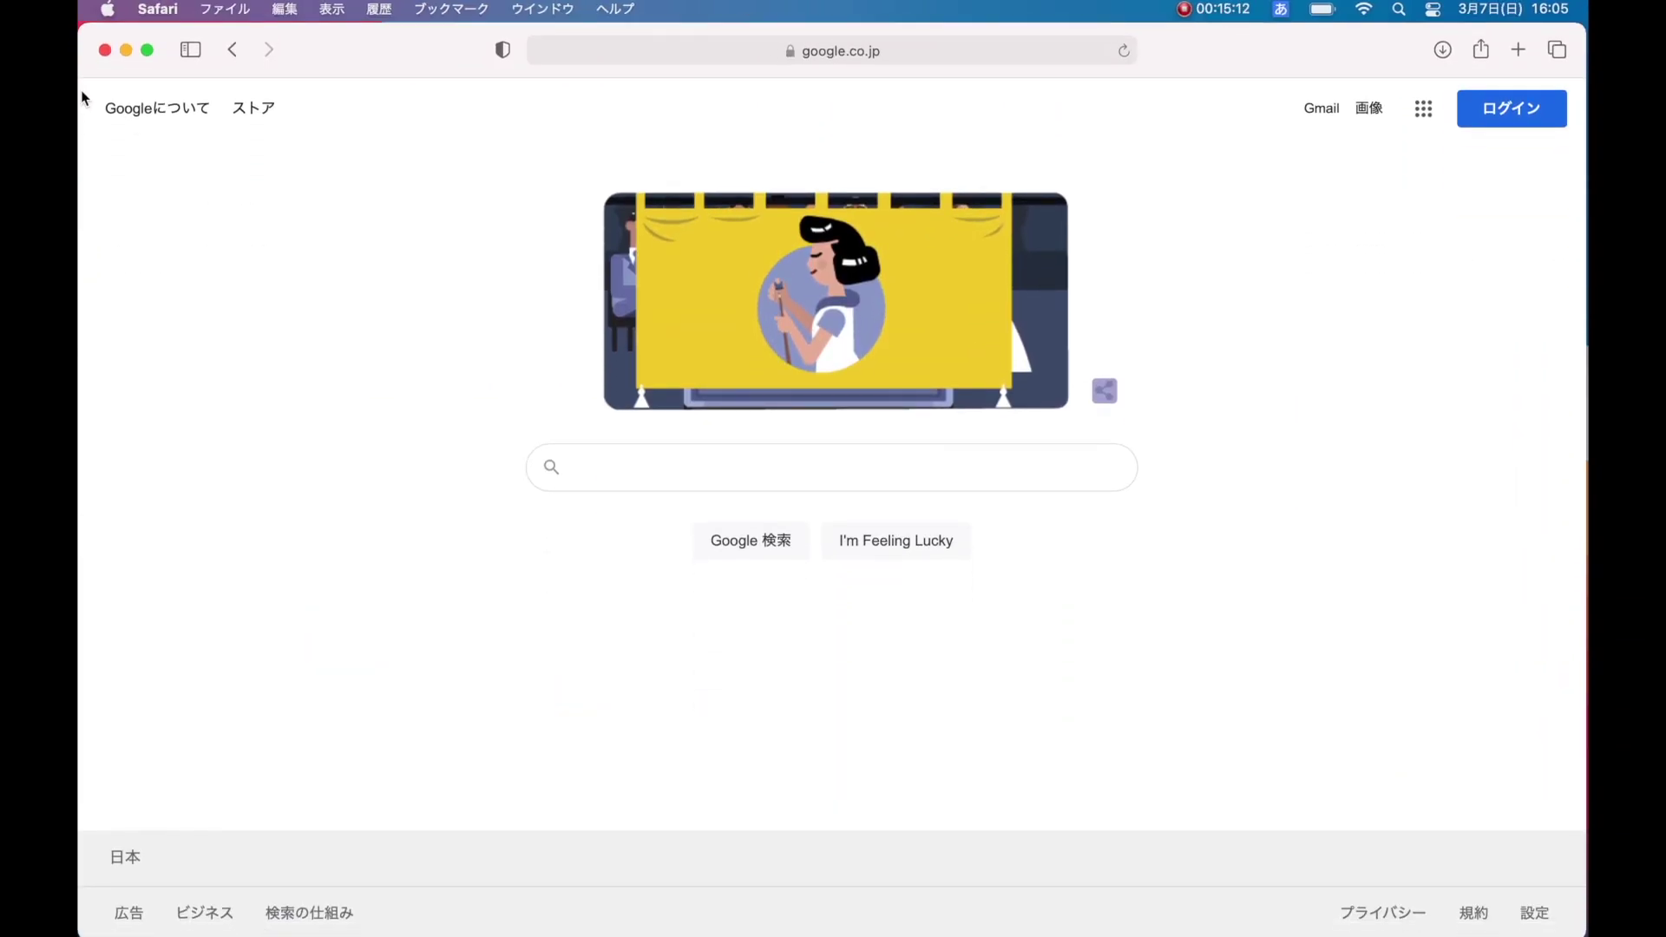
left_click(126, 49)
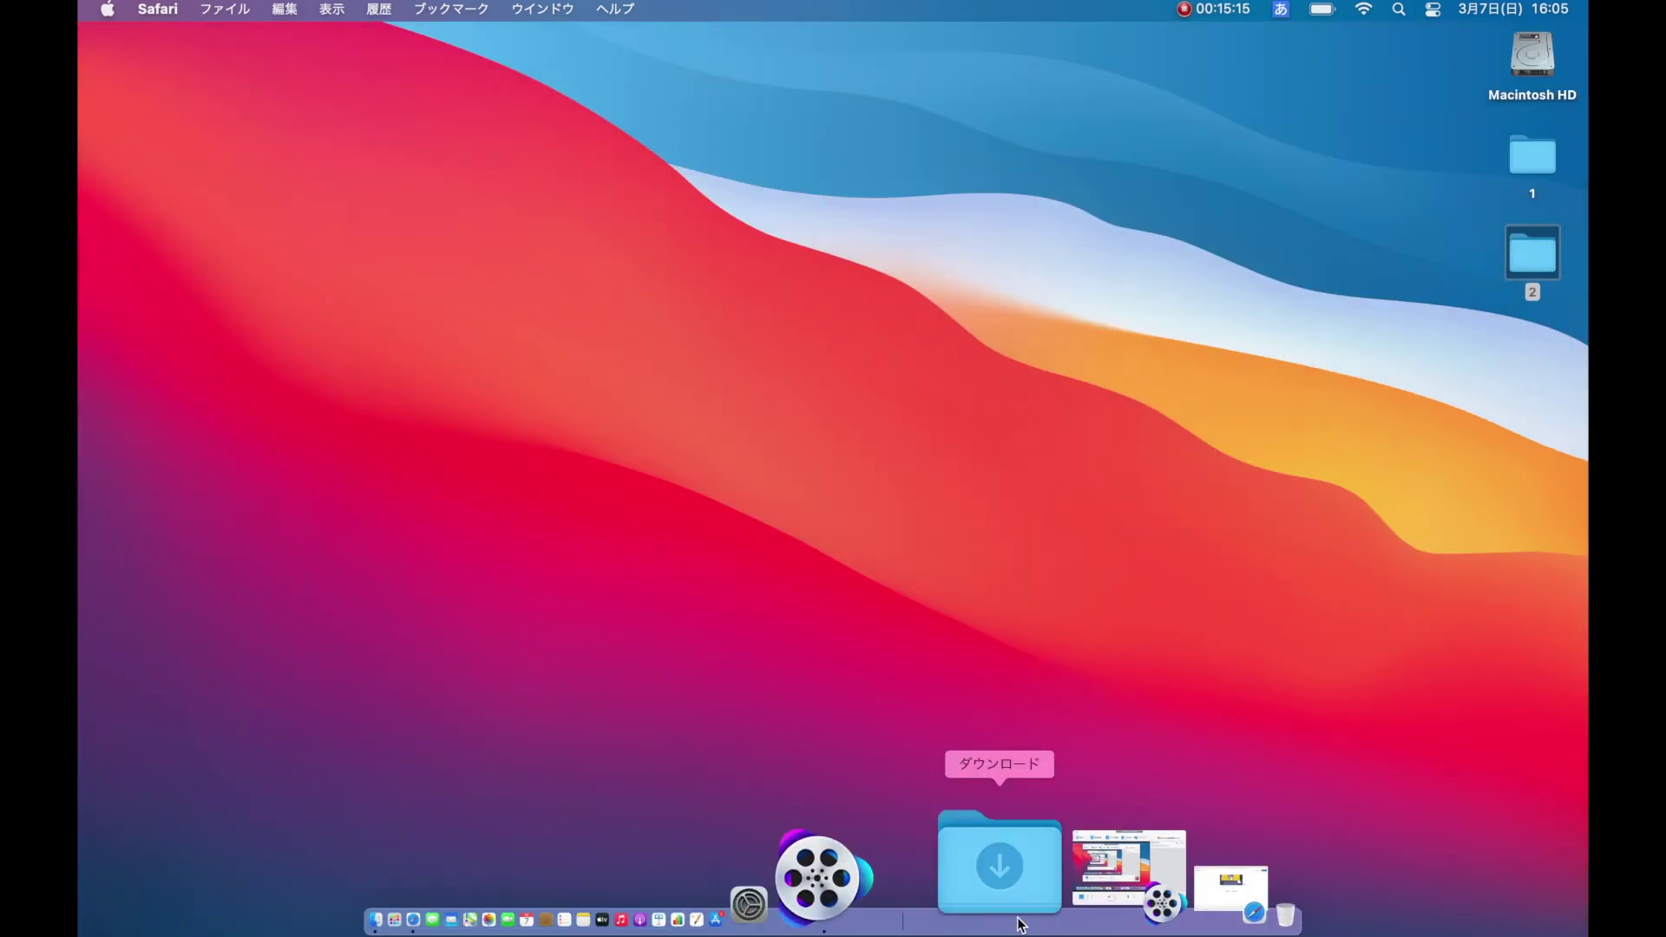
left_click(1100, 857)
Switch between the Google space and the Yahoo! JAPAN space several times, ending on Yahoo! JAPAN.
key("ctrl+Left")
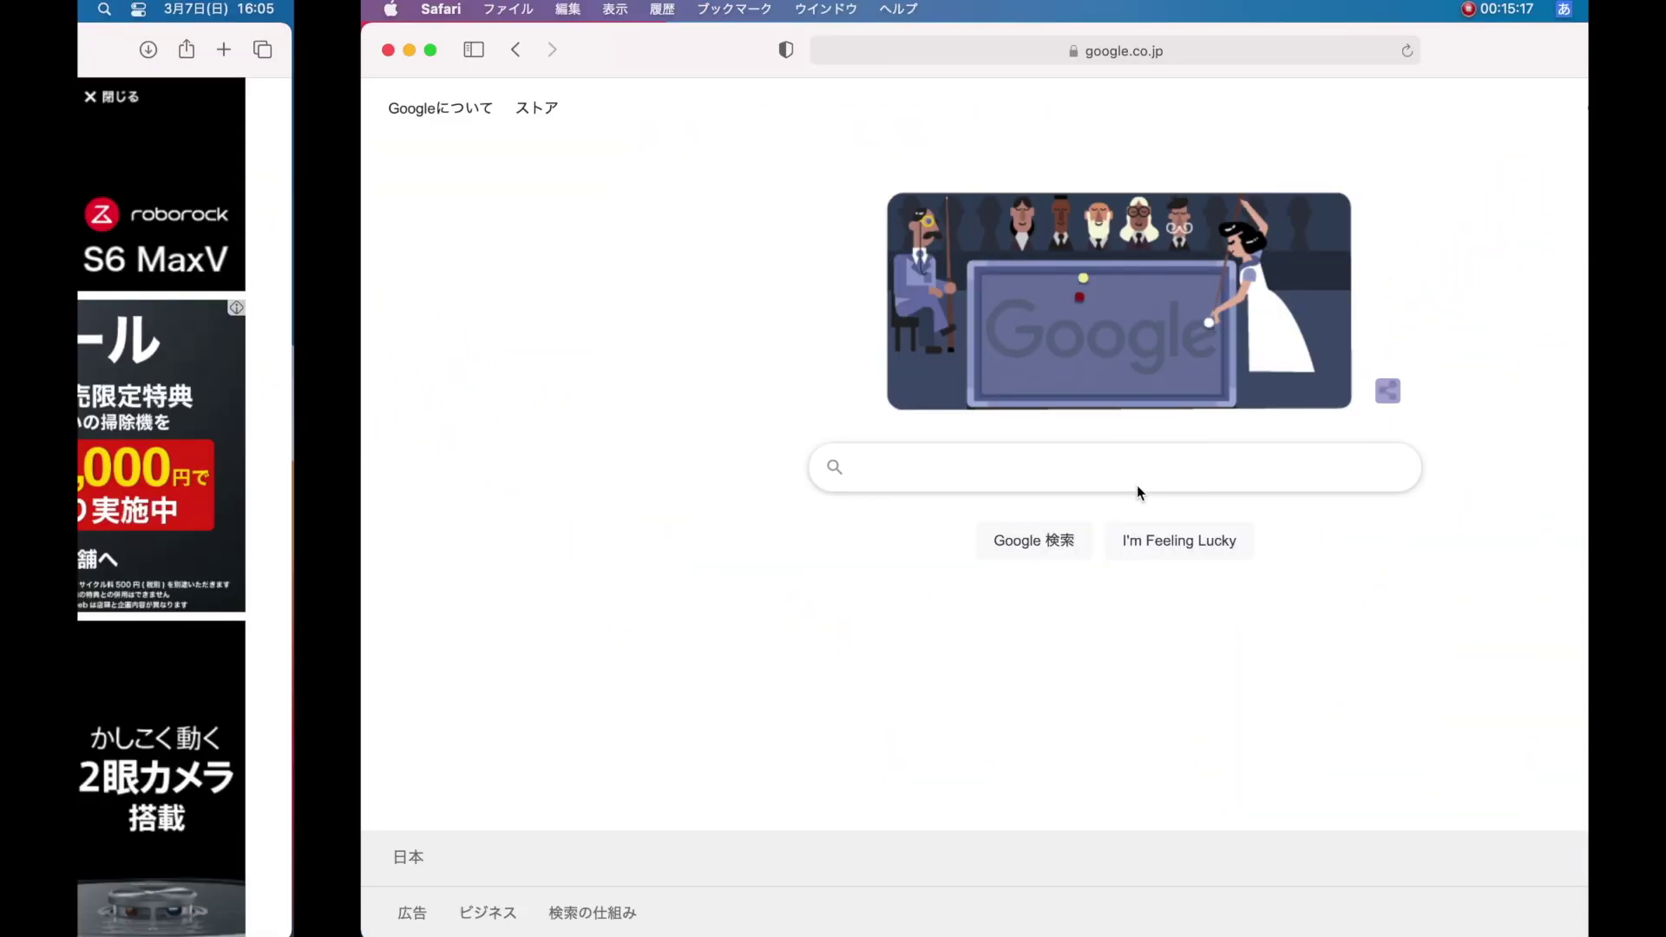
key("ctrl+Right")
key("ctrl+Right")
key("ctrl+Right")
key("ctrl+Right")
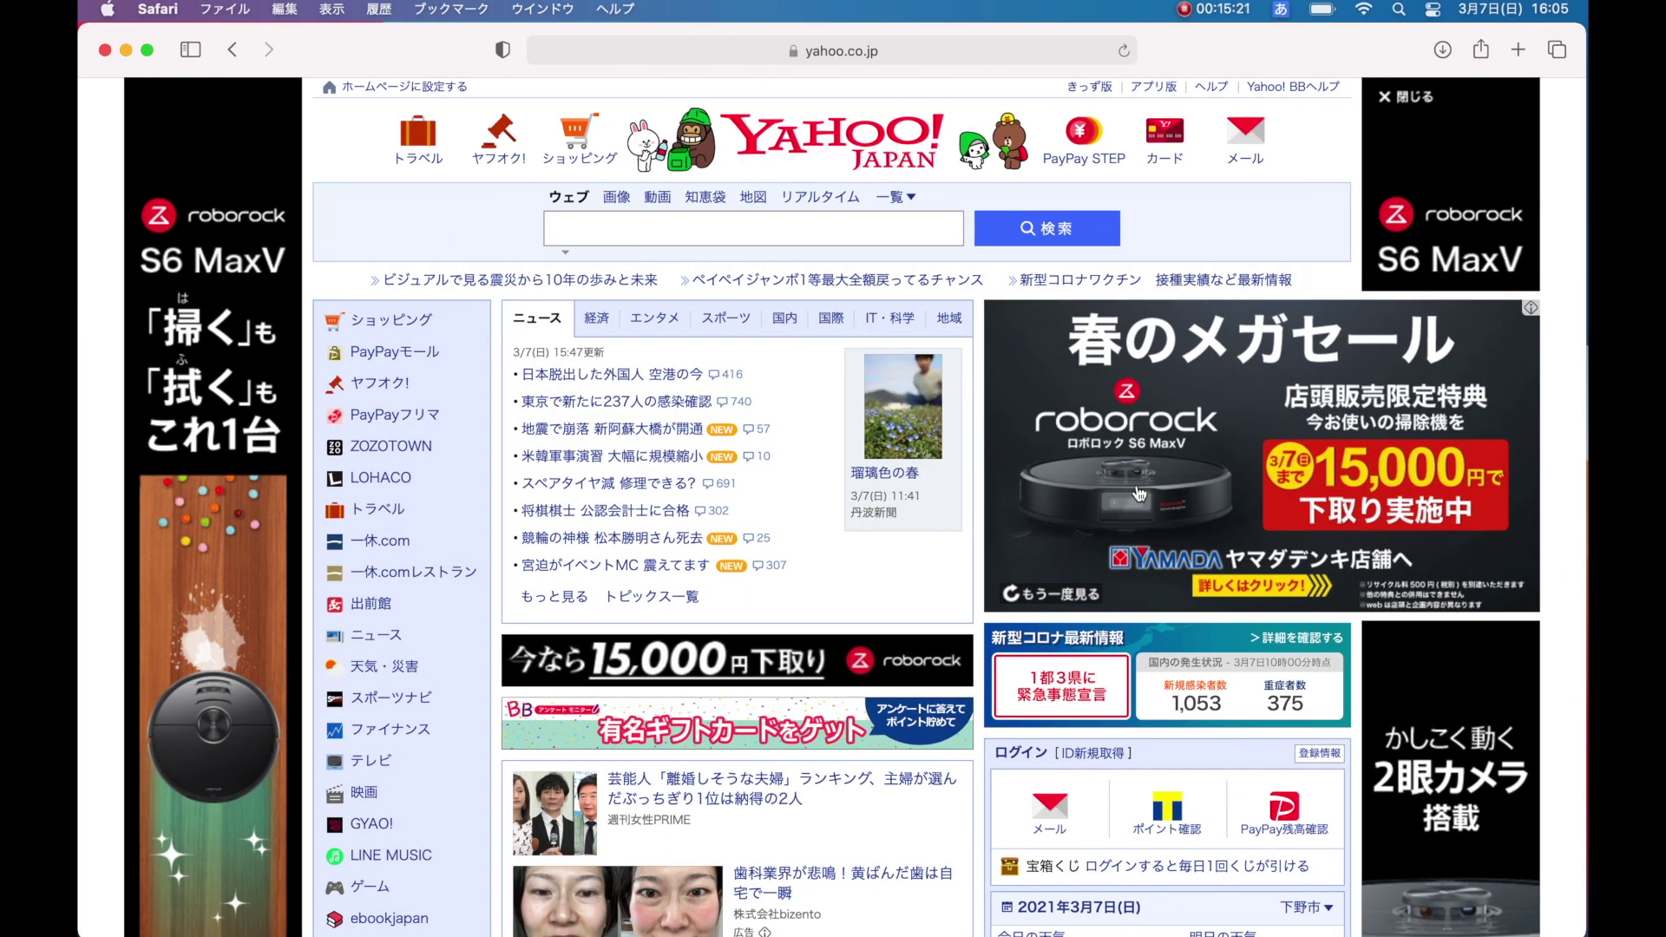
key("ctrl+Left")
key("ctrl+Right")
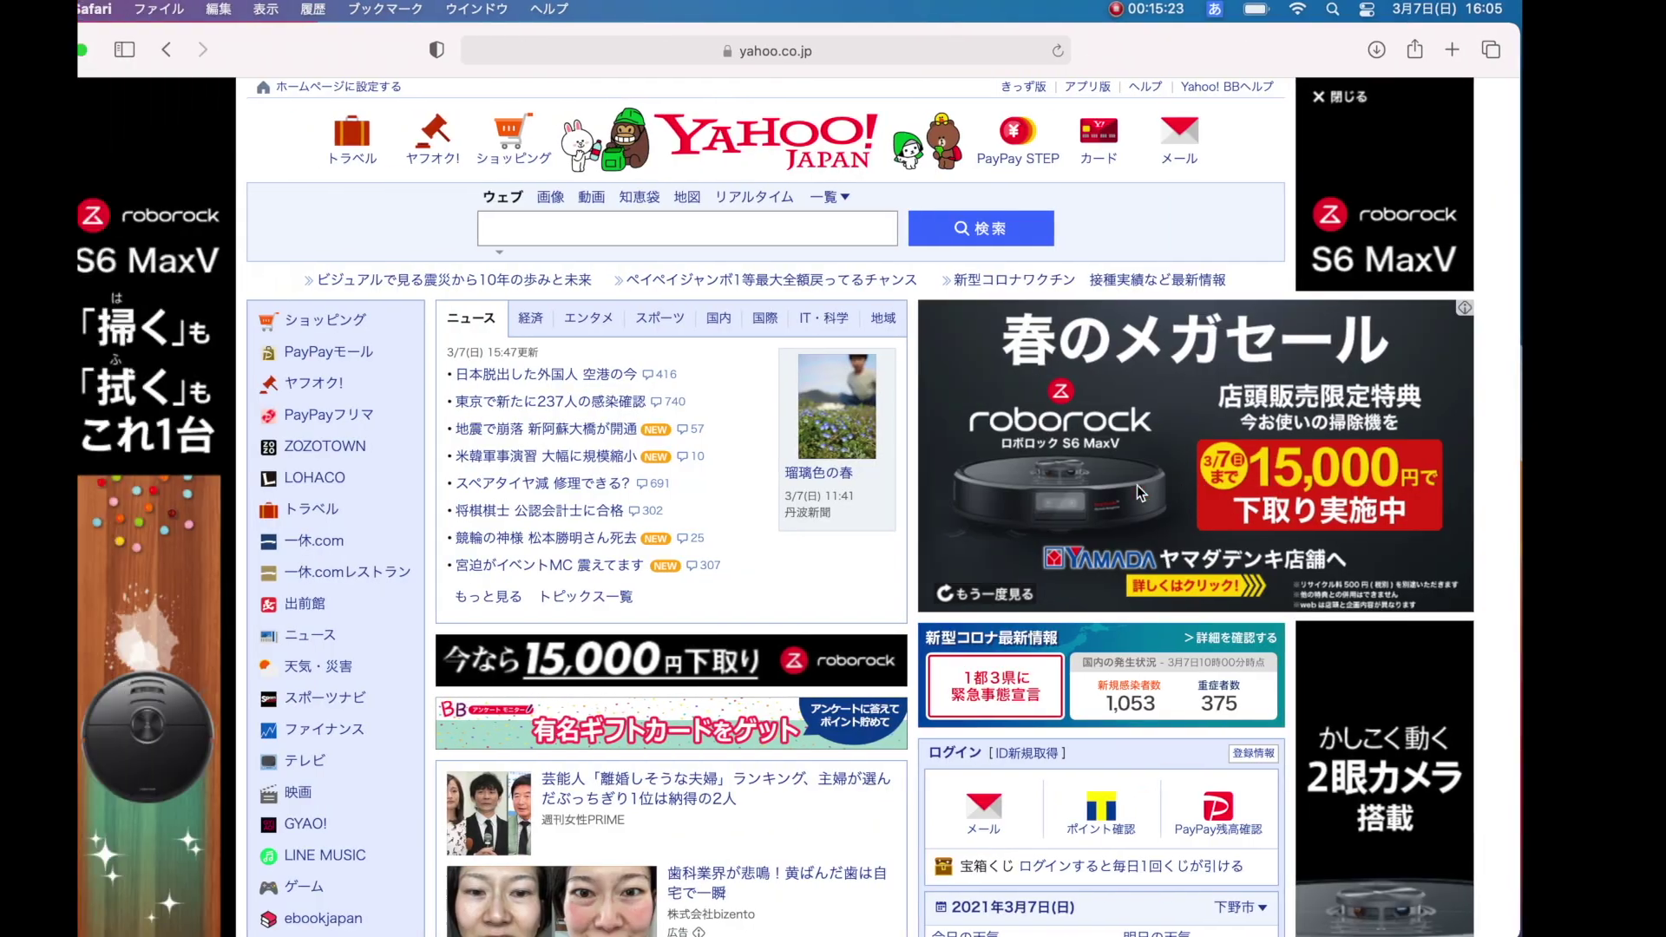
Show the space thumbnails in Mission Control and go to デスクトップ2.
key("ctrl+Up")
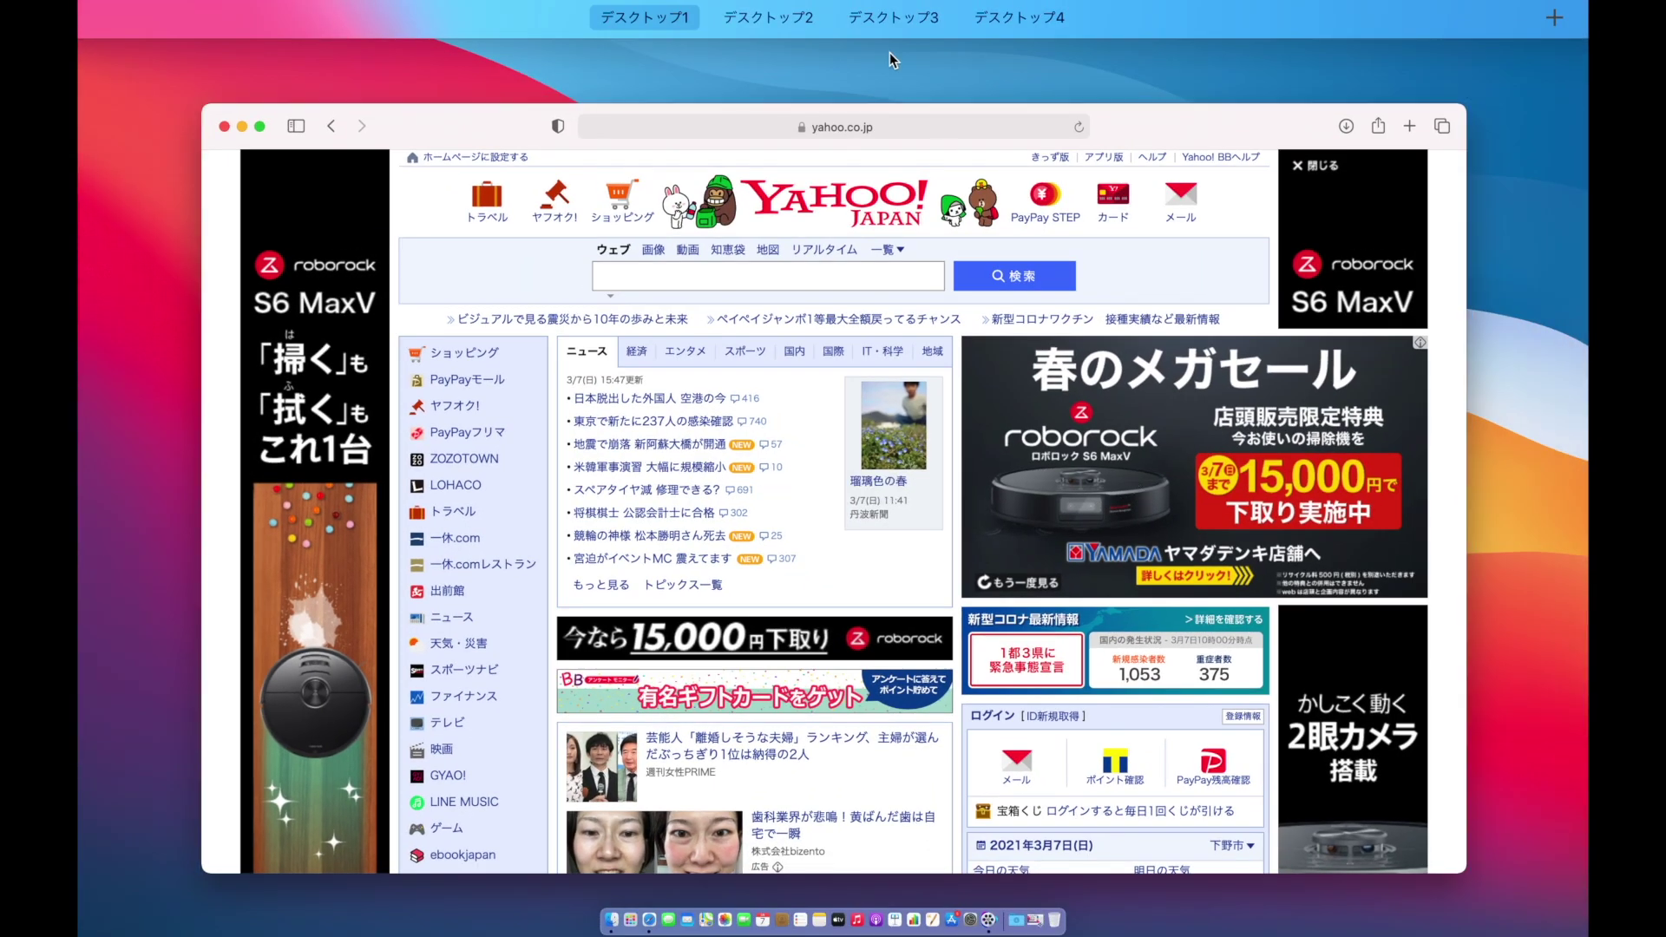
mouse_move(770, 26)
left_click_drag(709, 84, 913, 102)
left_click_drag(763, 87, 841, 104)
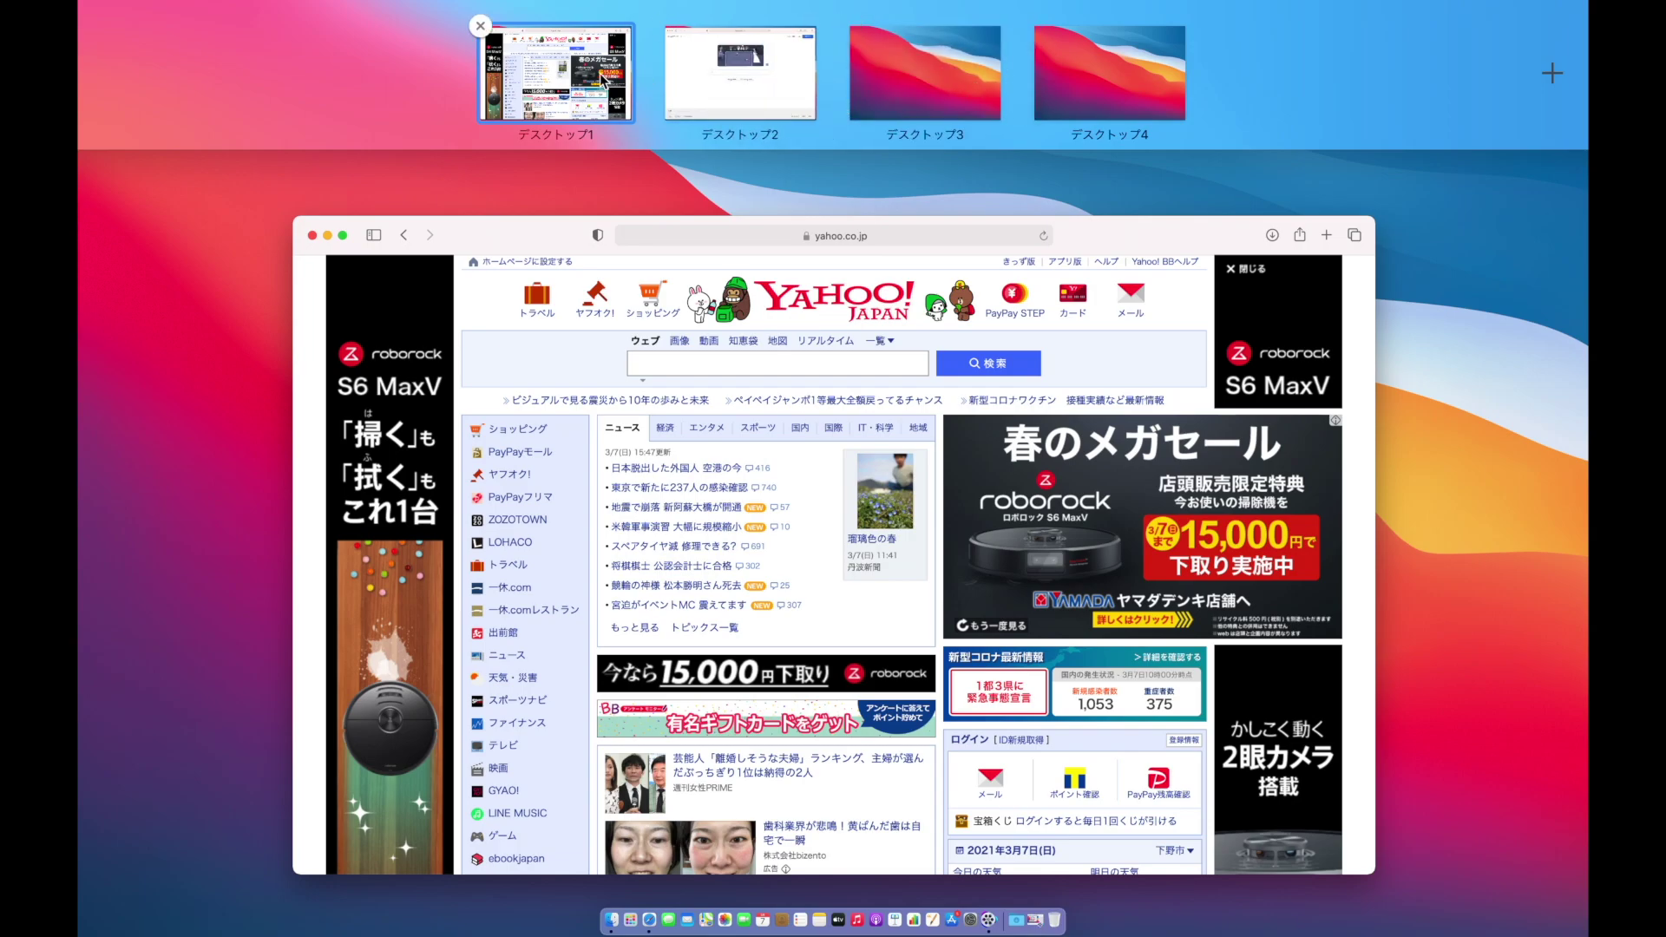
left_click(722, 96)
Move the Google window to デスクトップ1 in Mission Control, and offset it there so the Yahoo! JAPAN window behind it shows.
key("ctrl+Up")
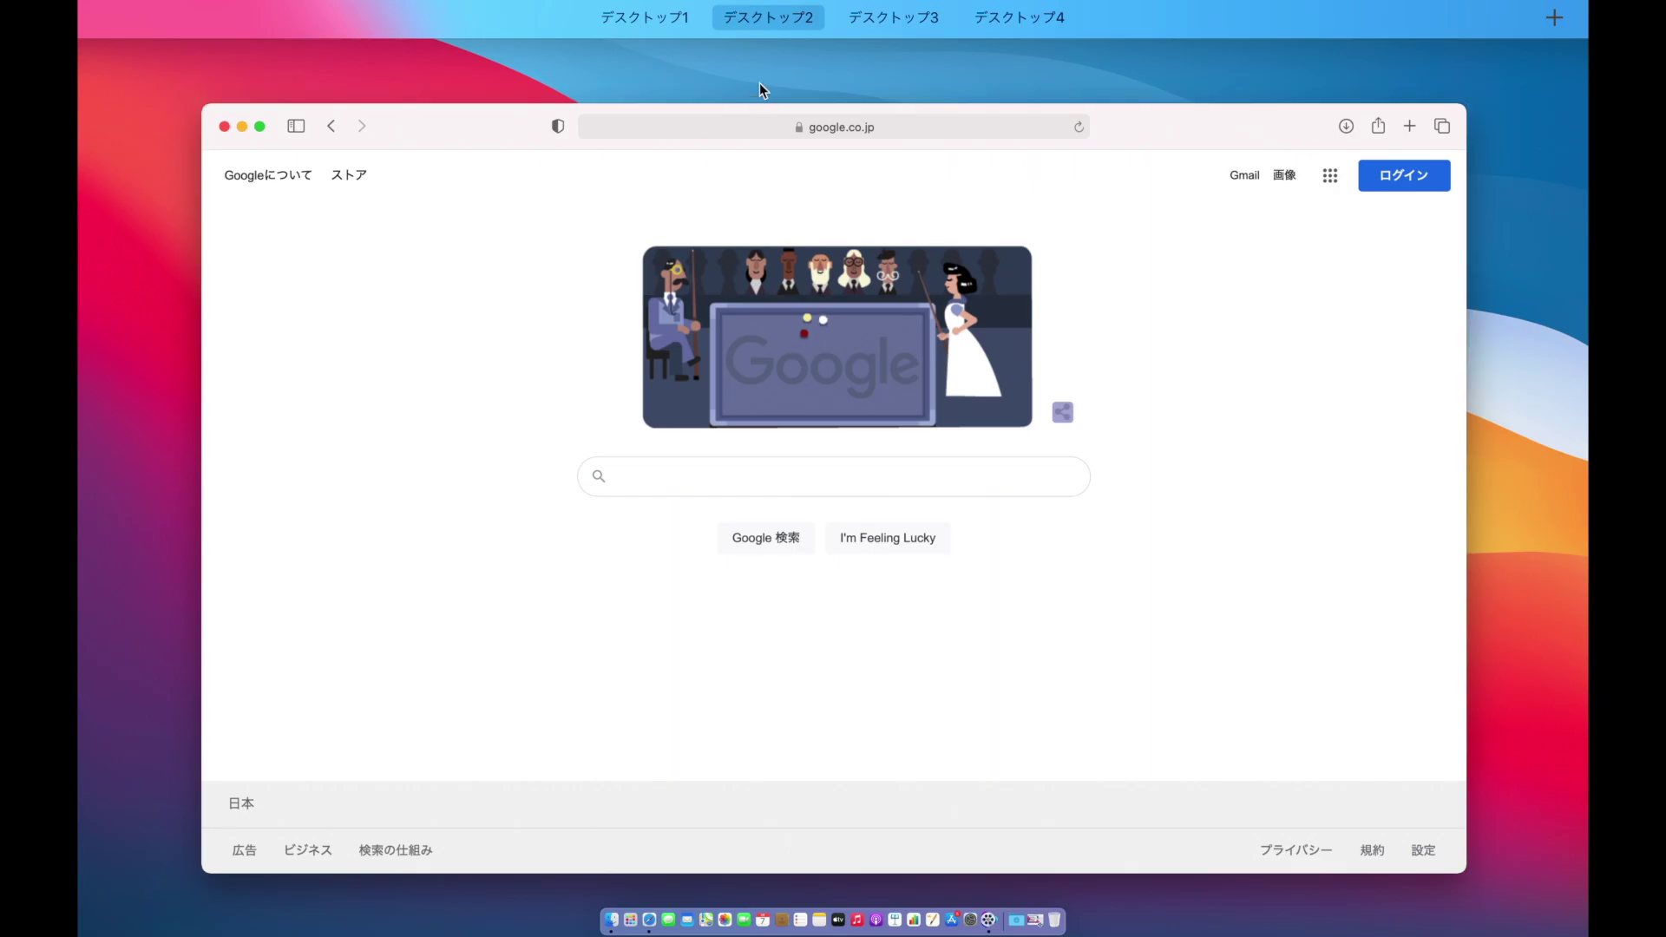
left_click_drag(726, 351, 580, 107)
left_click(579, 107)
left_click_drag(427, 52, 672, 271)
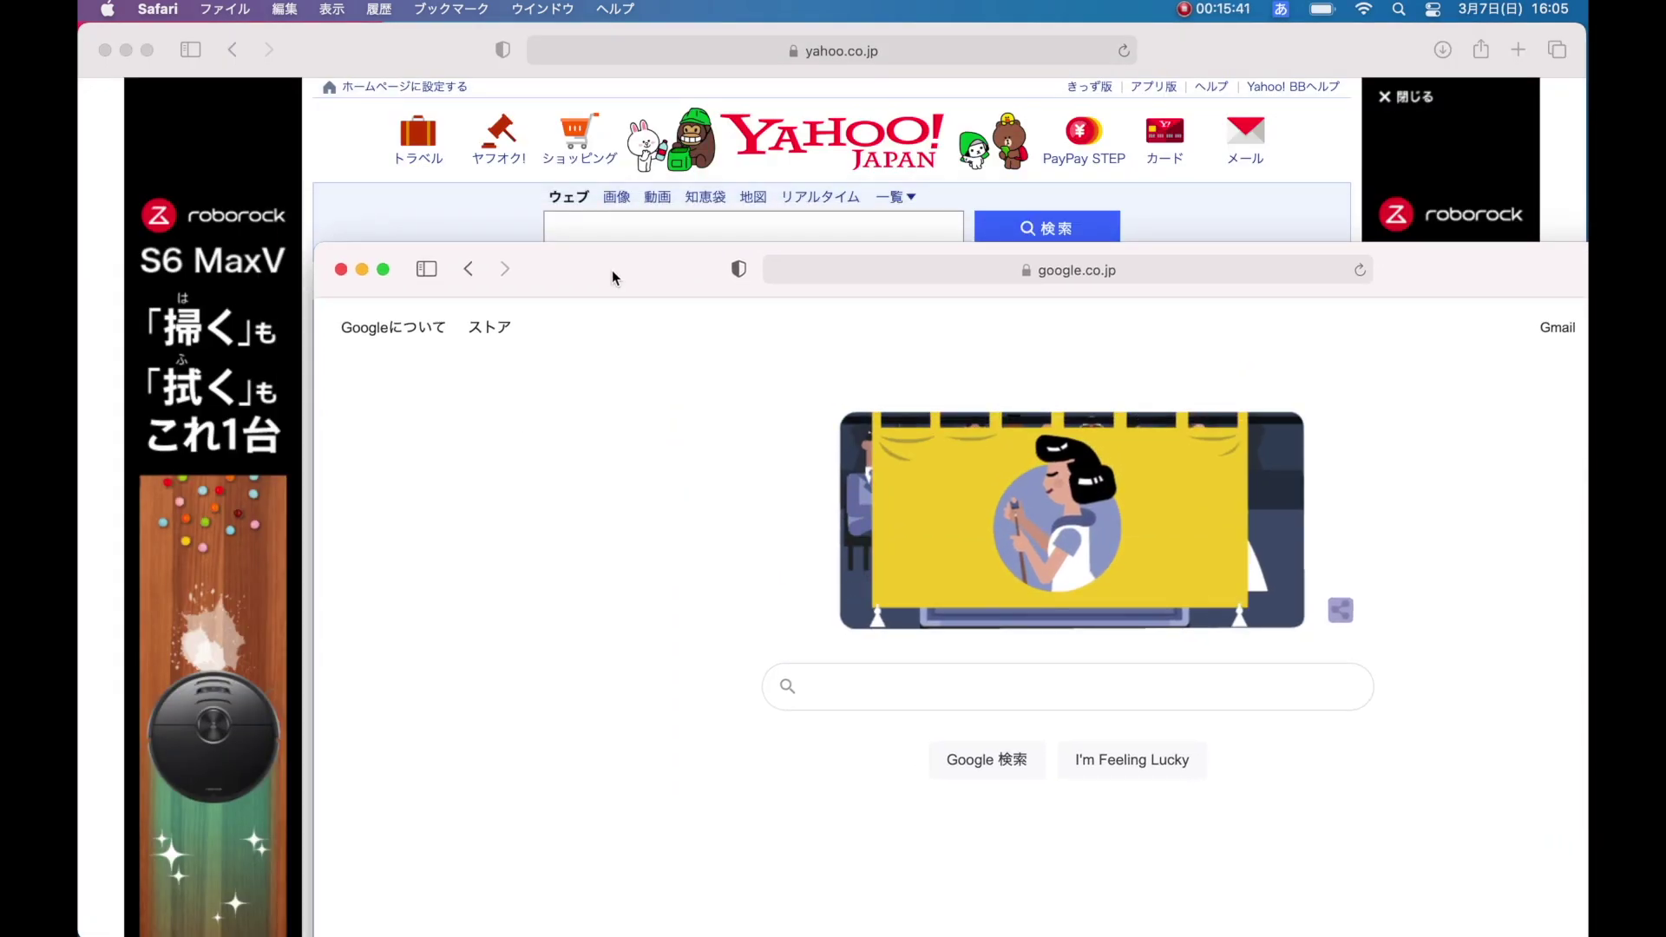
Open システム環境設定 on an empty desktop, move its window up, and display the スクロールとズーム settings of トラックパッド.
key("ctrl+Right")
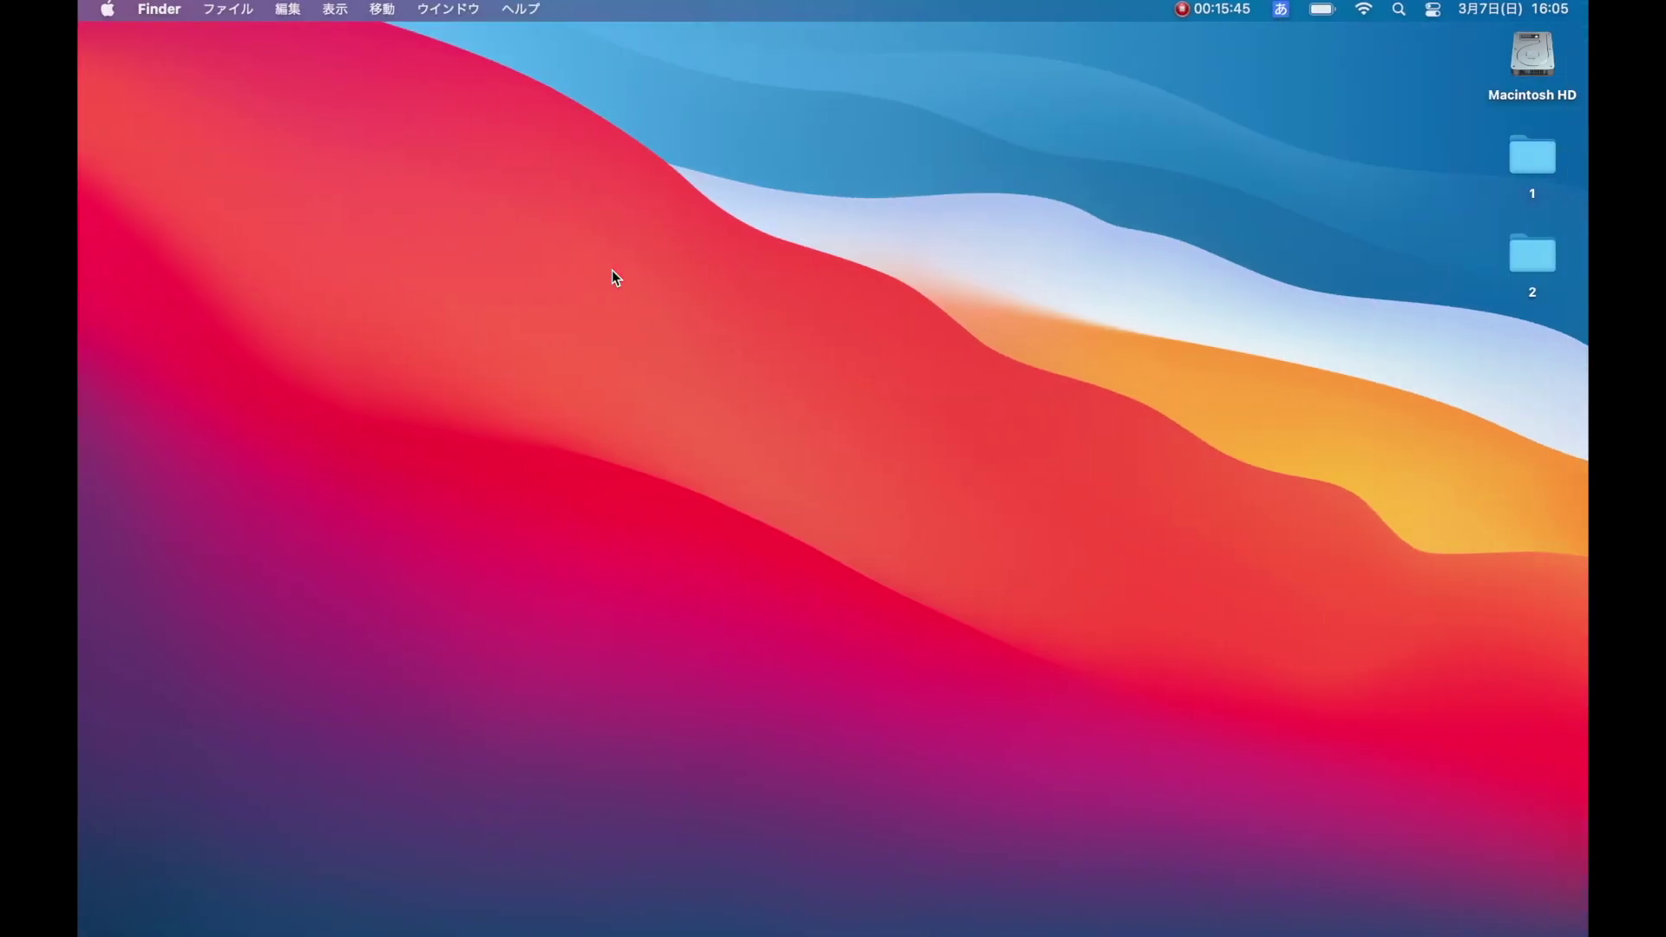
mouse_move(1022, 935)
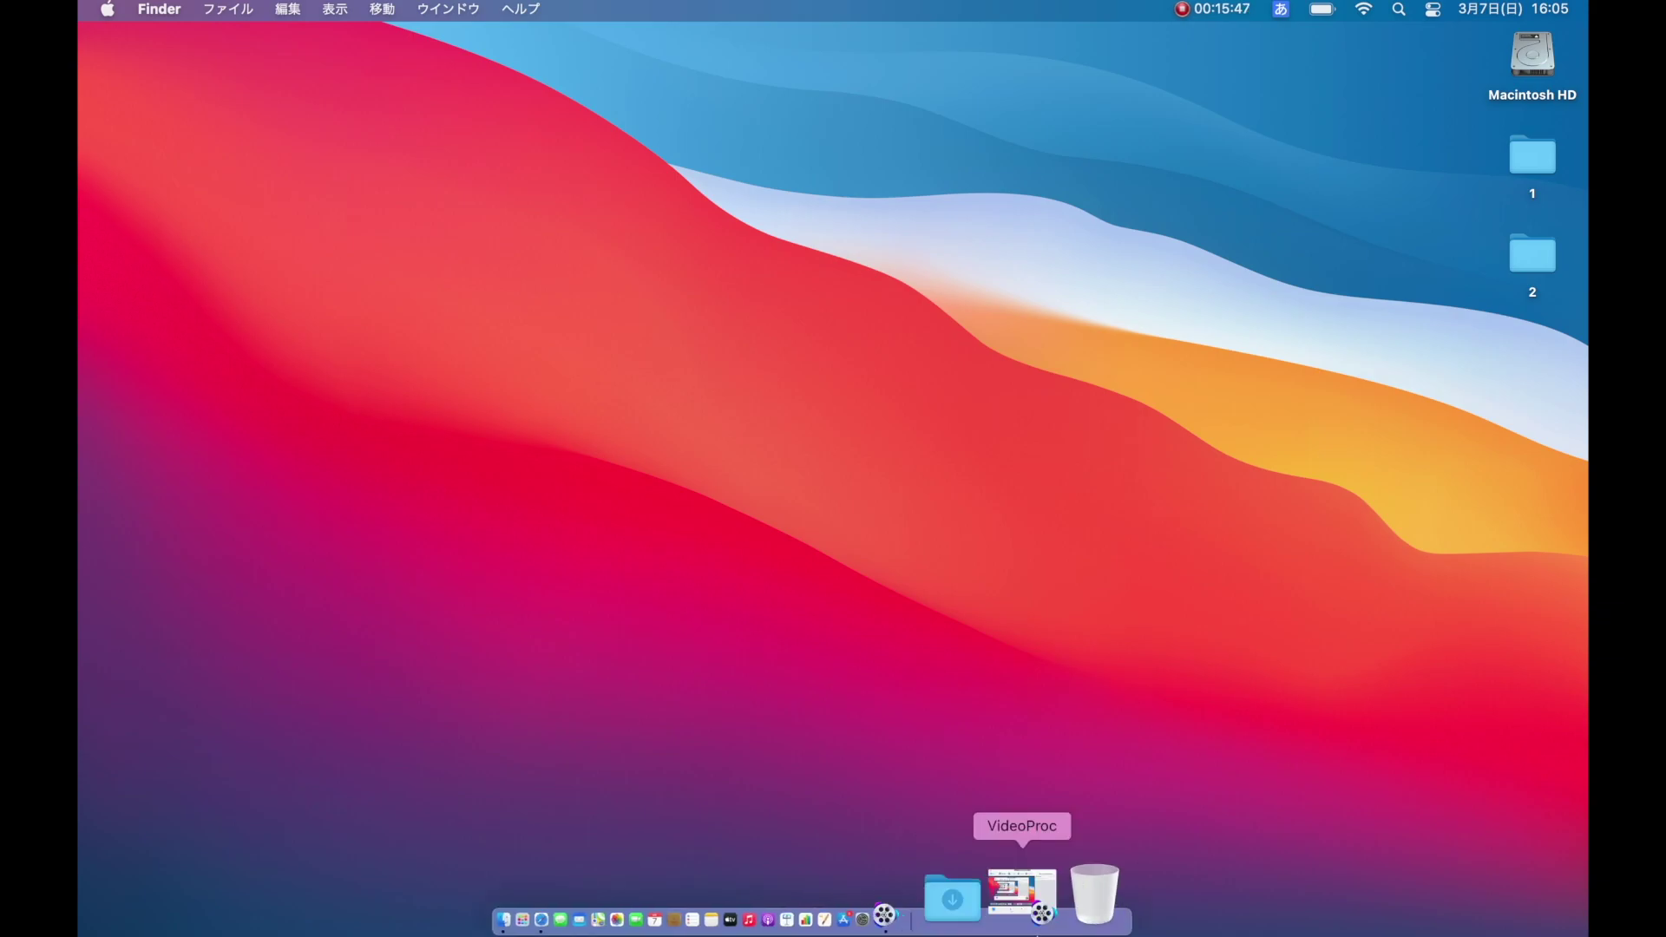
left_click(972, 893)
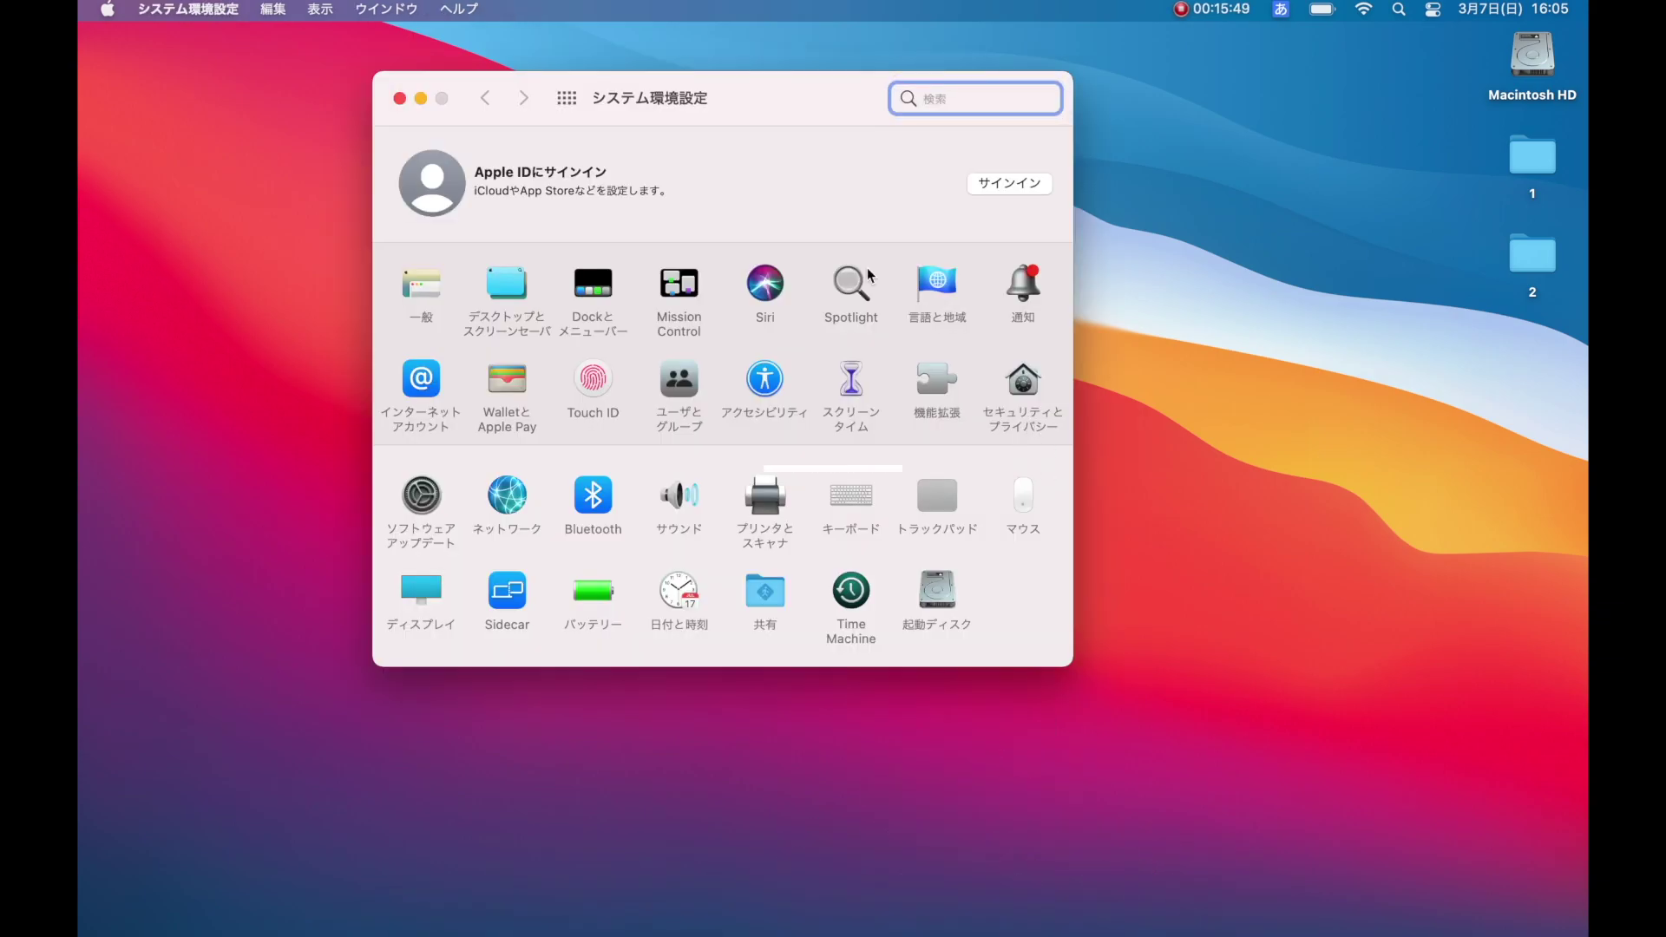
left_click_drag(787, 100, 815, 53)
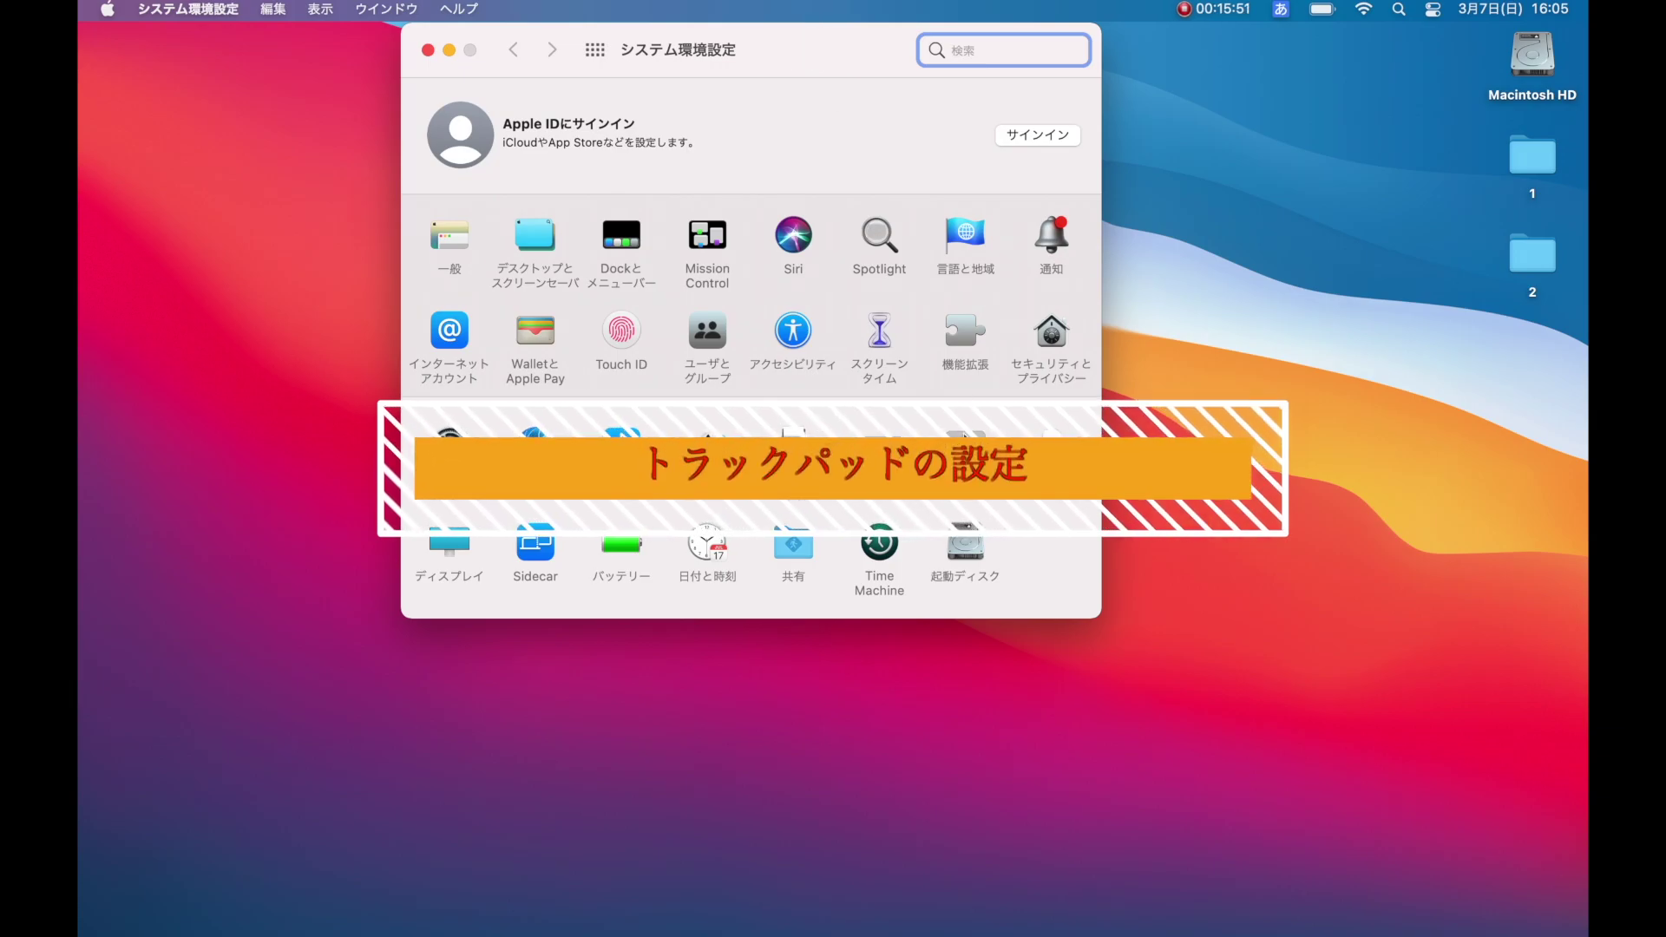
left_click(965, 448)
left_click(732, 109)
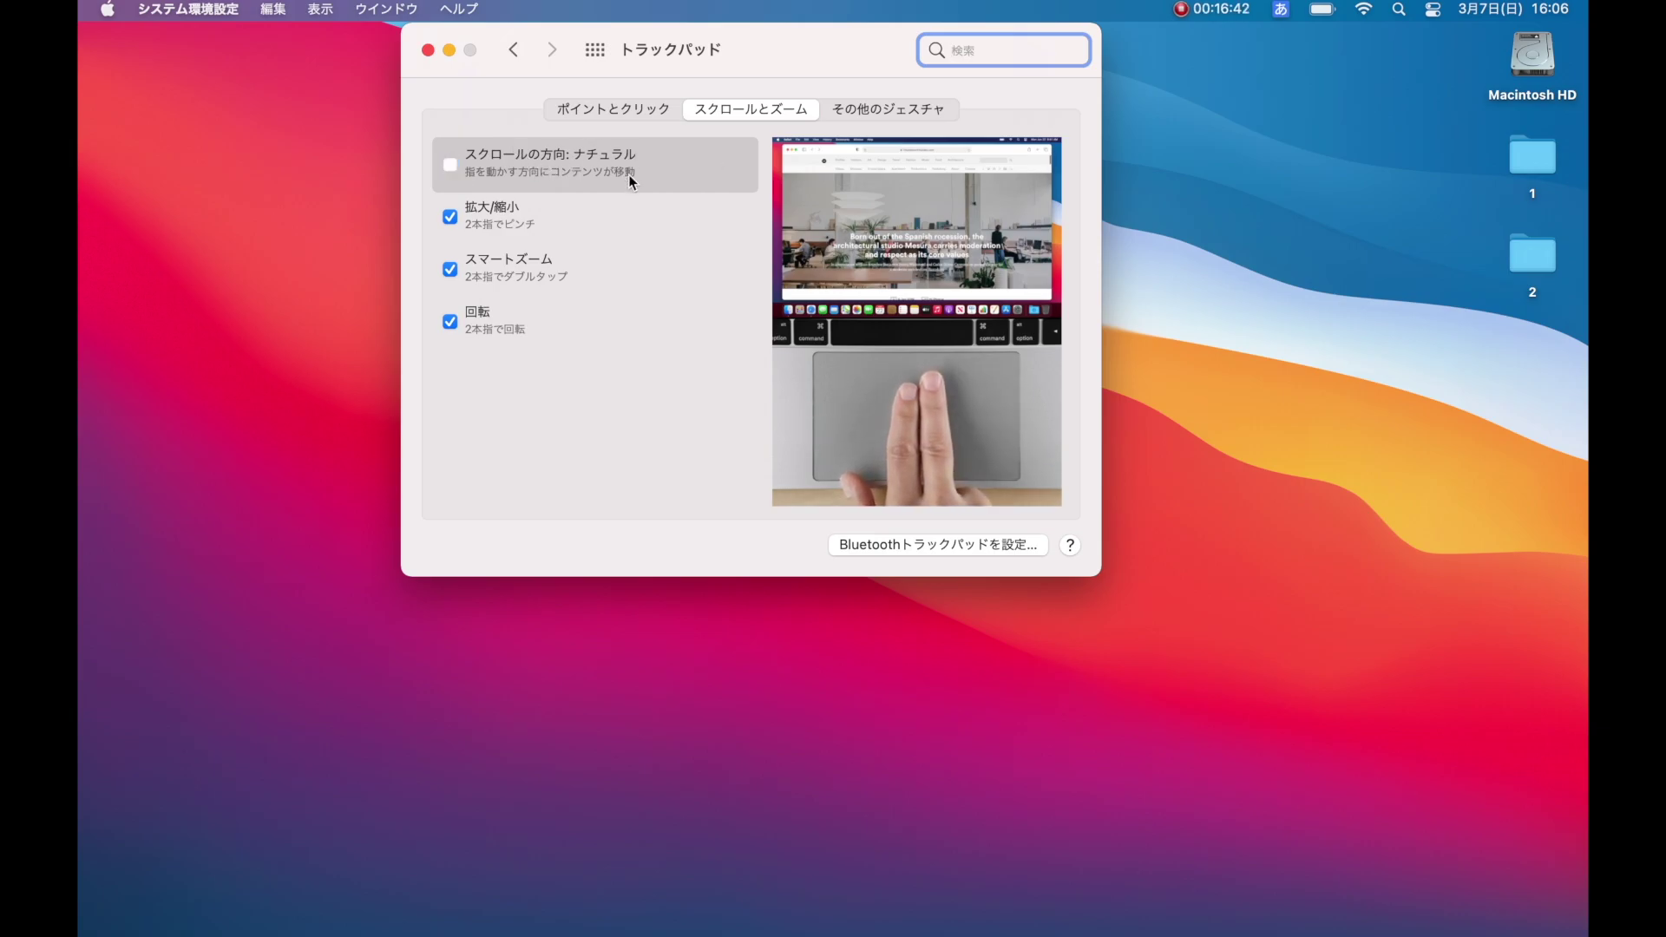
Switch between the トラックパッド settings space and its neighbouring spaces, and display the ポイントとクリック settings.
key("ctrl+Right")
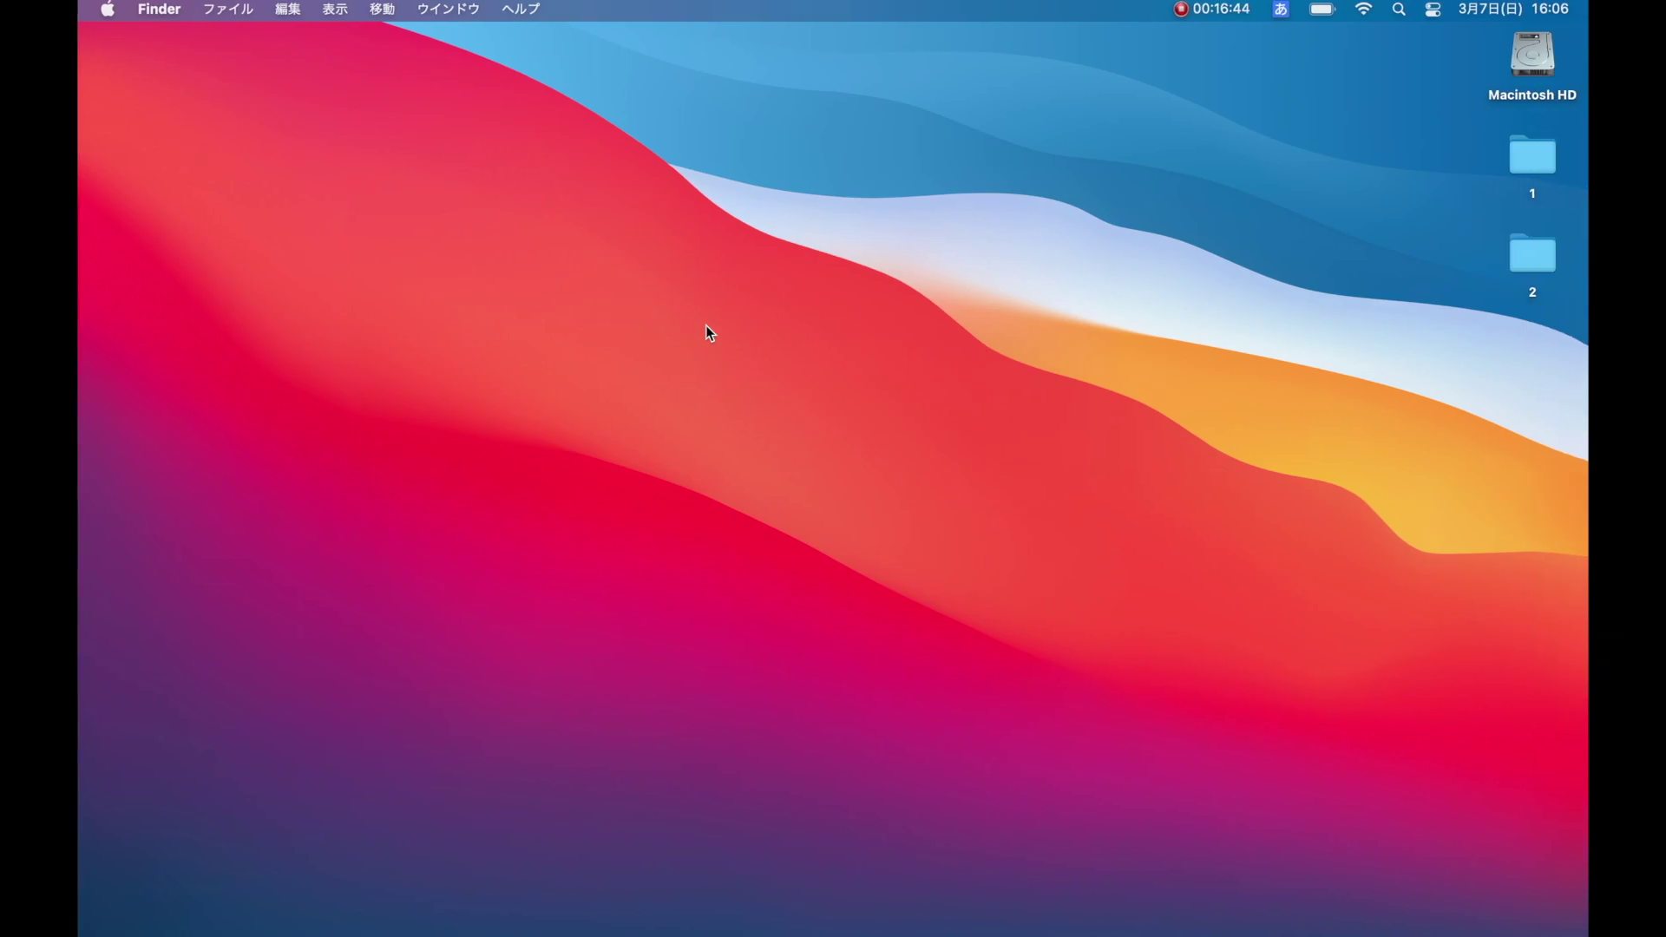
key("ctrl+Left")
key("ctrl+Right")
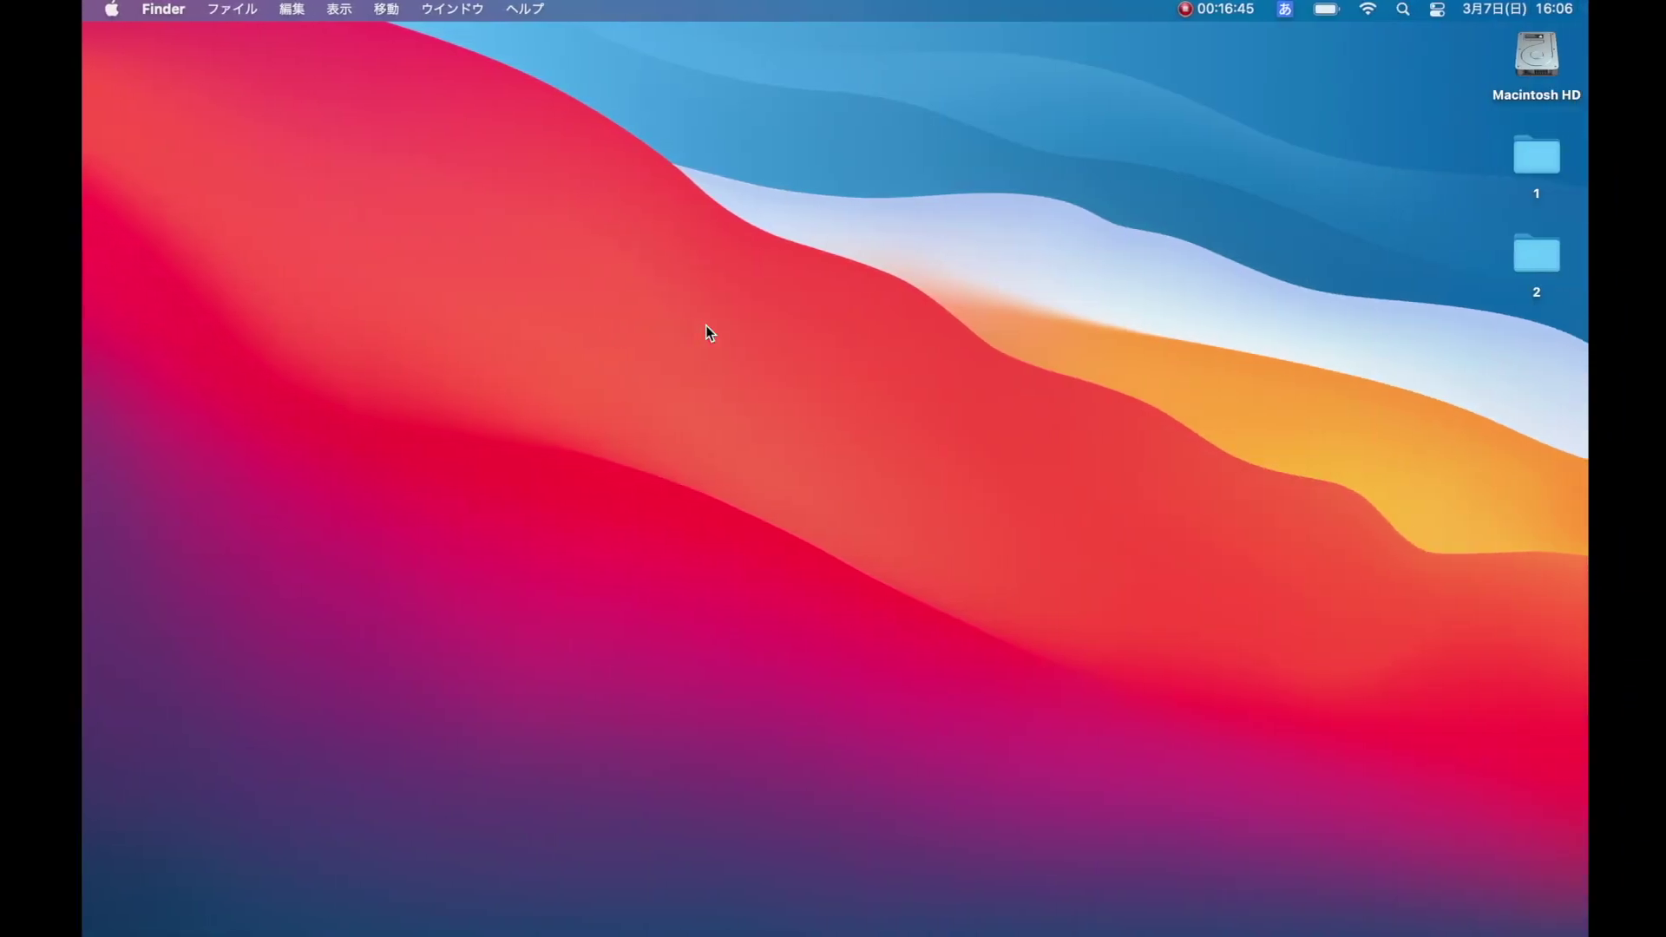
key("ctrl+Left")
key("ctrl+Left")
key("ctrl+Right")
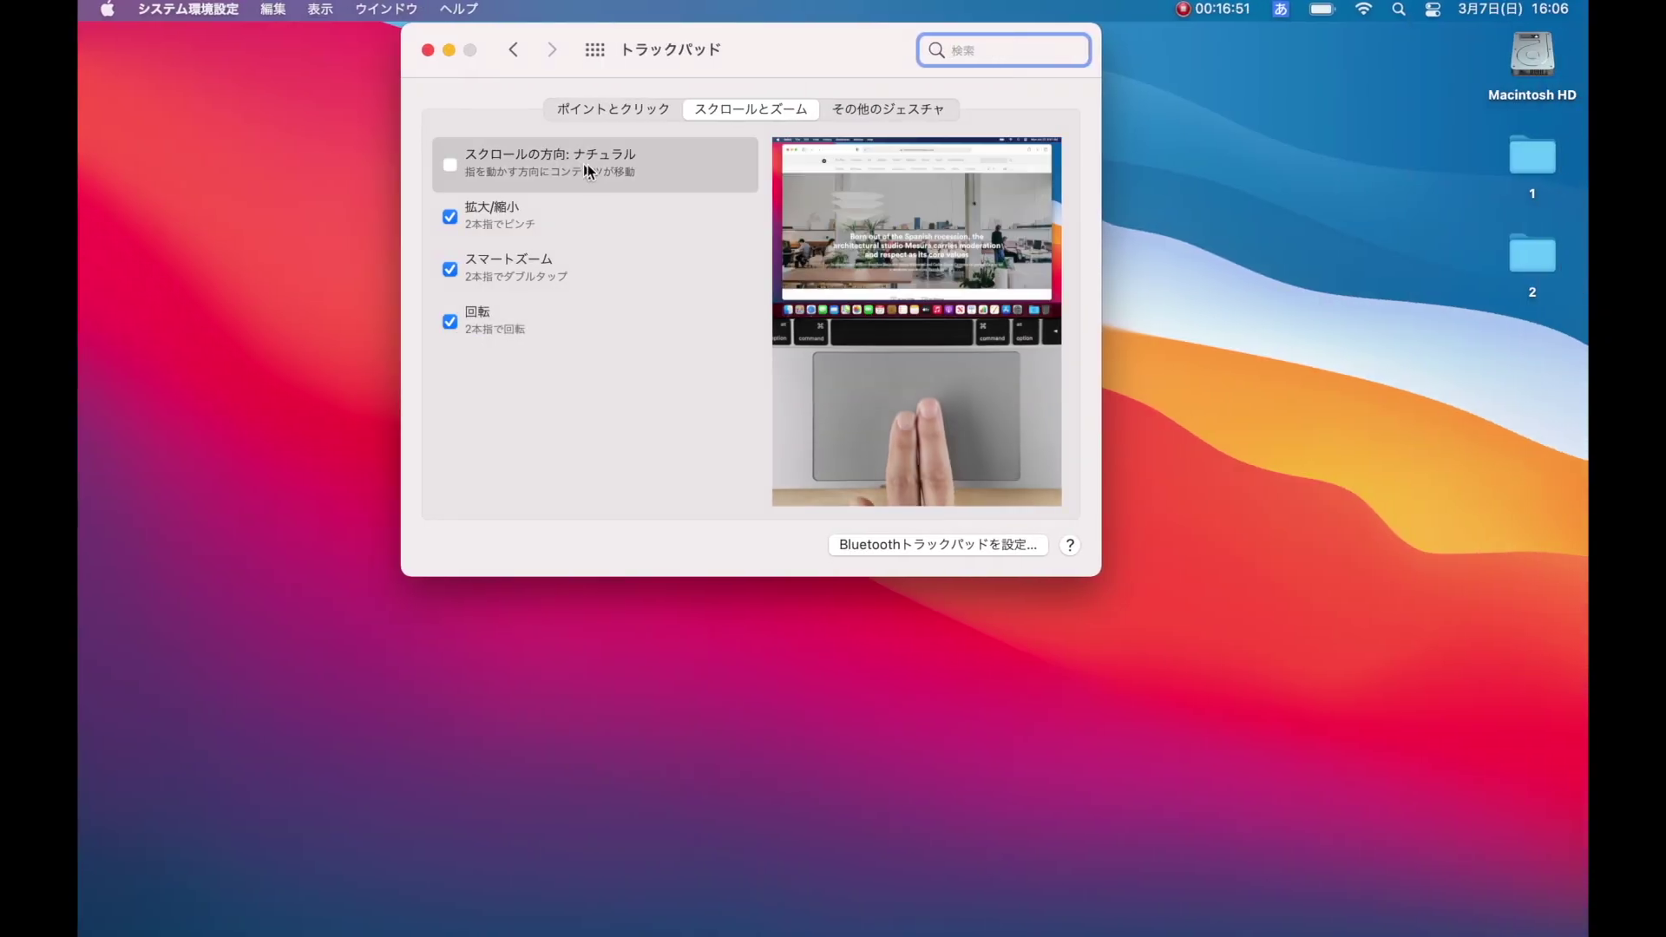
left_click(580, 107)
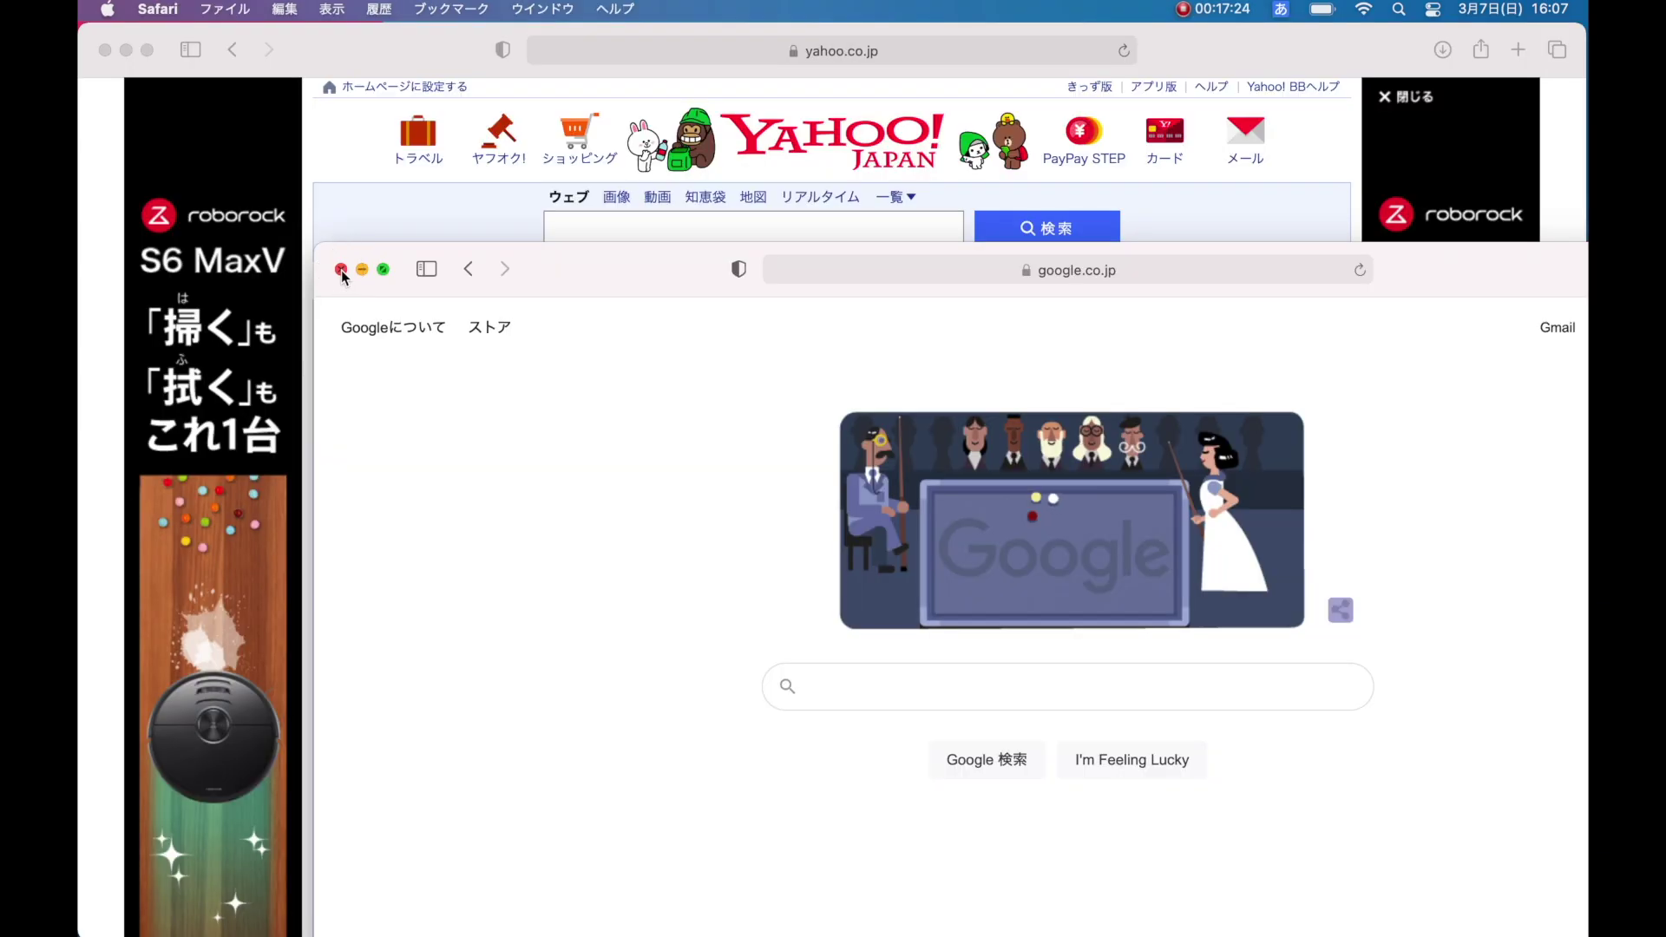
Close the Google window on デスクトップ1 and search the web for "google 日本語" from the Yahoo! JAPAN window.
left_click(341, 269)
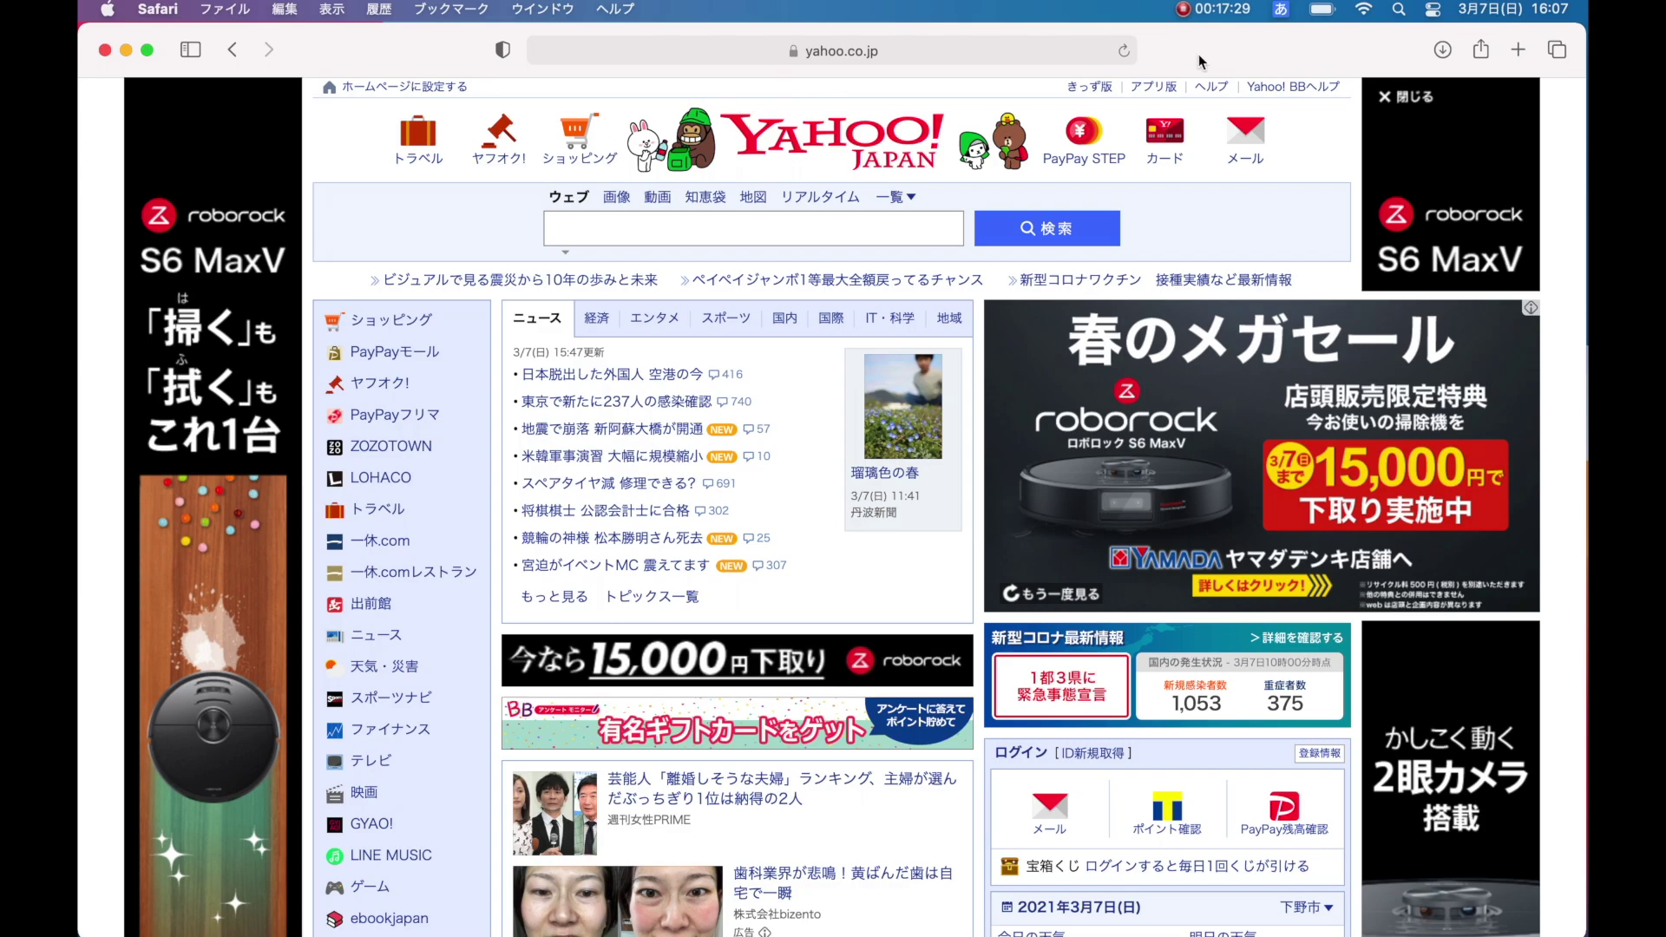
left_click(928, 48)
type("google")
key("ctrl+space")
type("n")
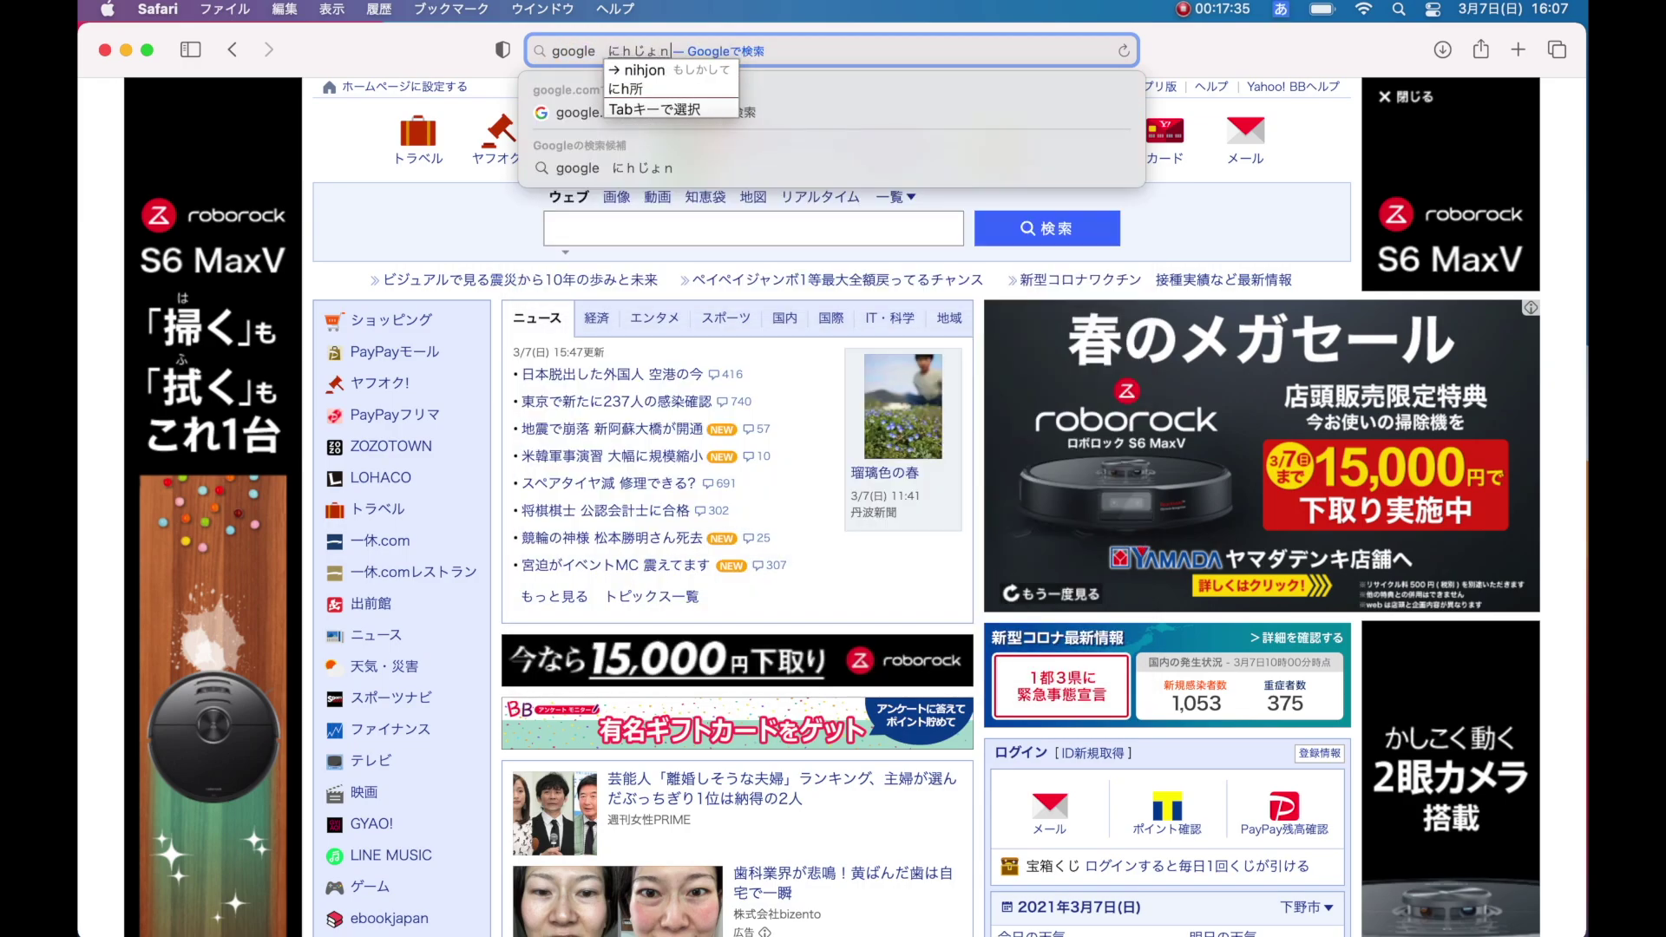
type("ihongo")
key("space")
key("Return")
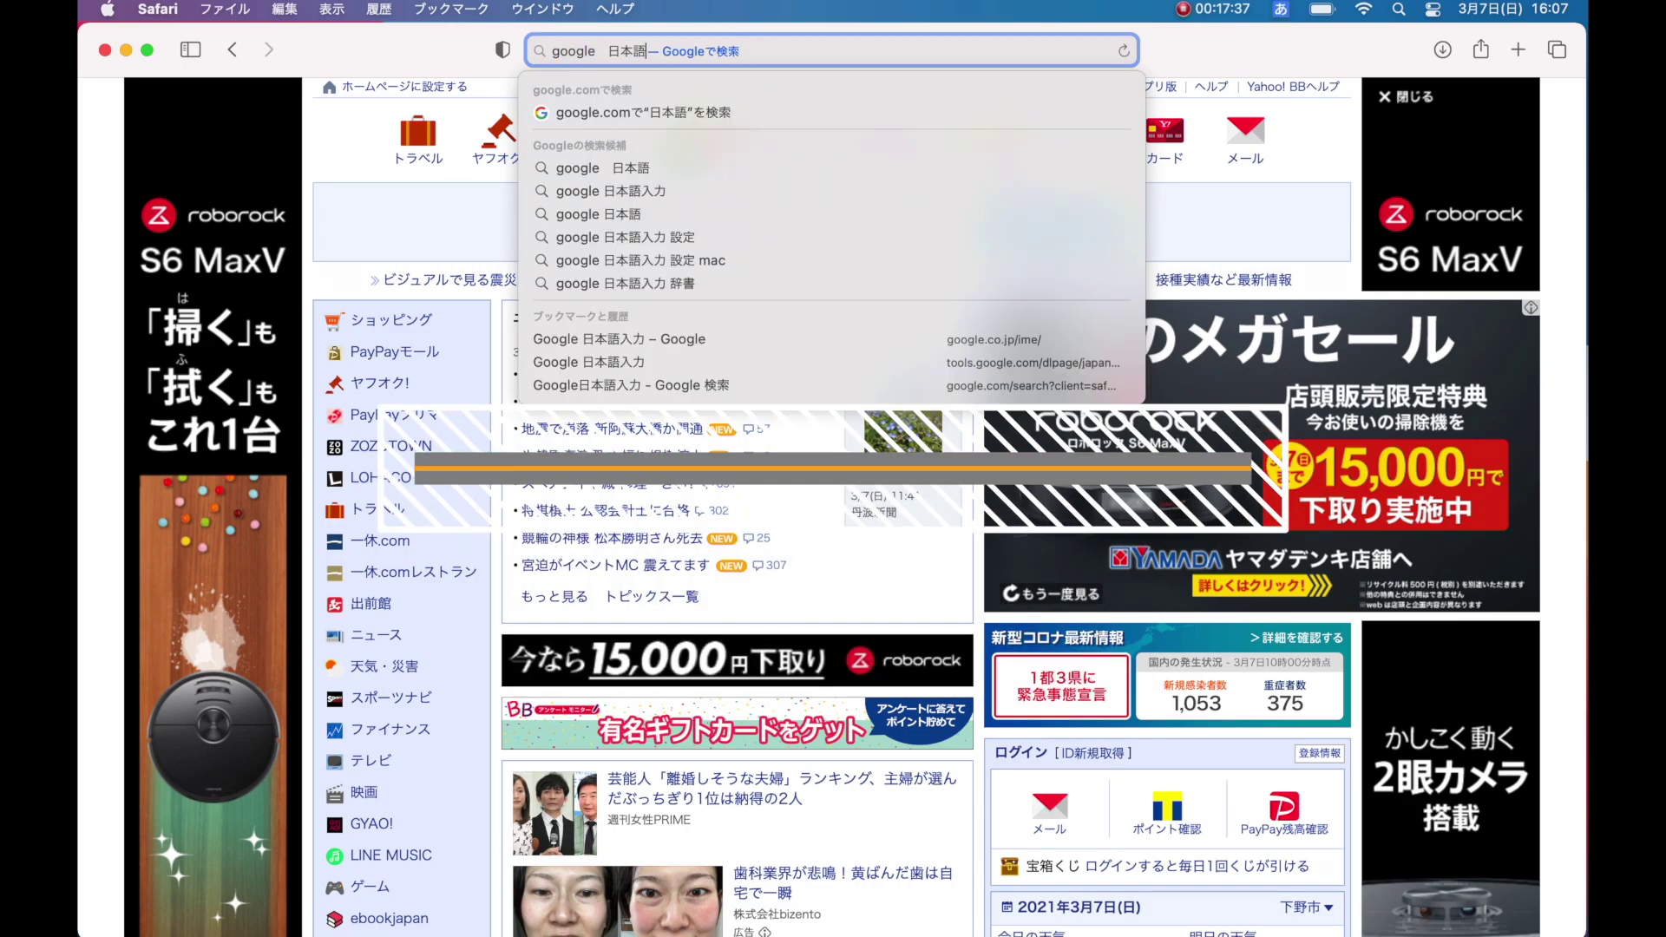
key("Return")
Download Google 日本語入力 by agreeing to its terms of use, and open the downloaded GoogleJapaneseInput.dmg.
left_click(436, 296)
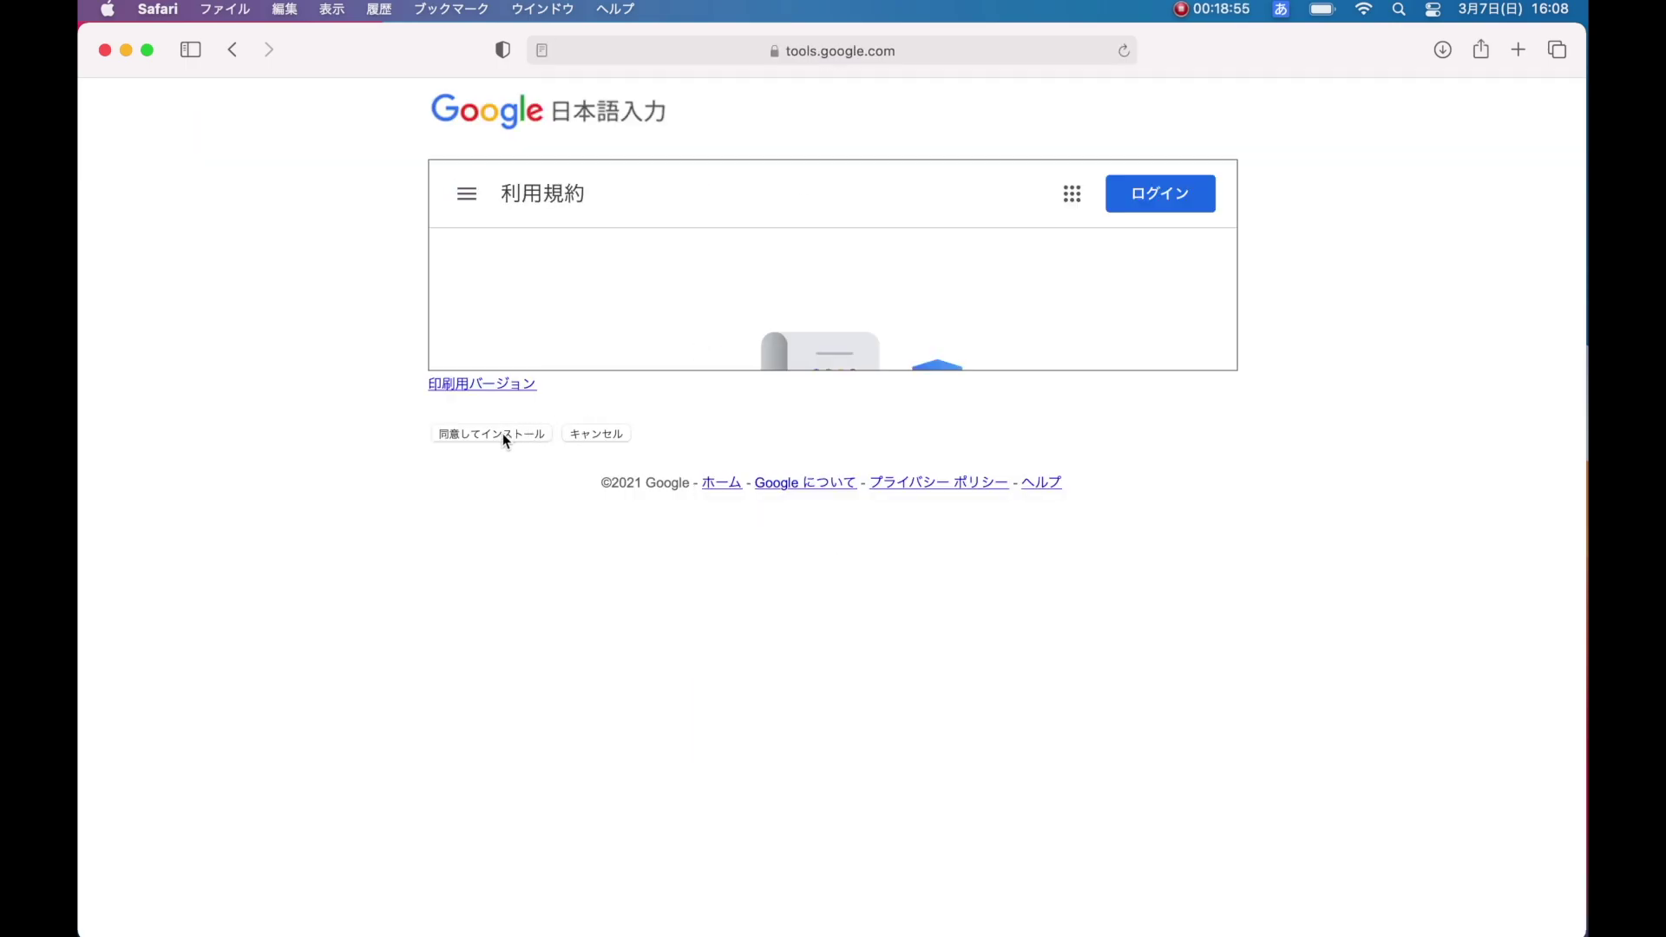
left_click(503, 435)
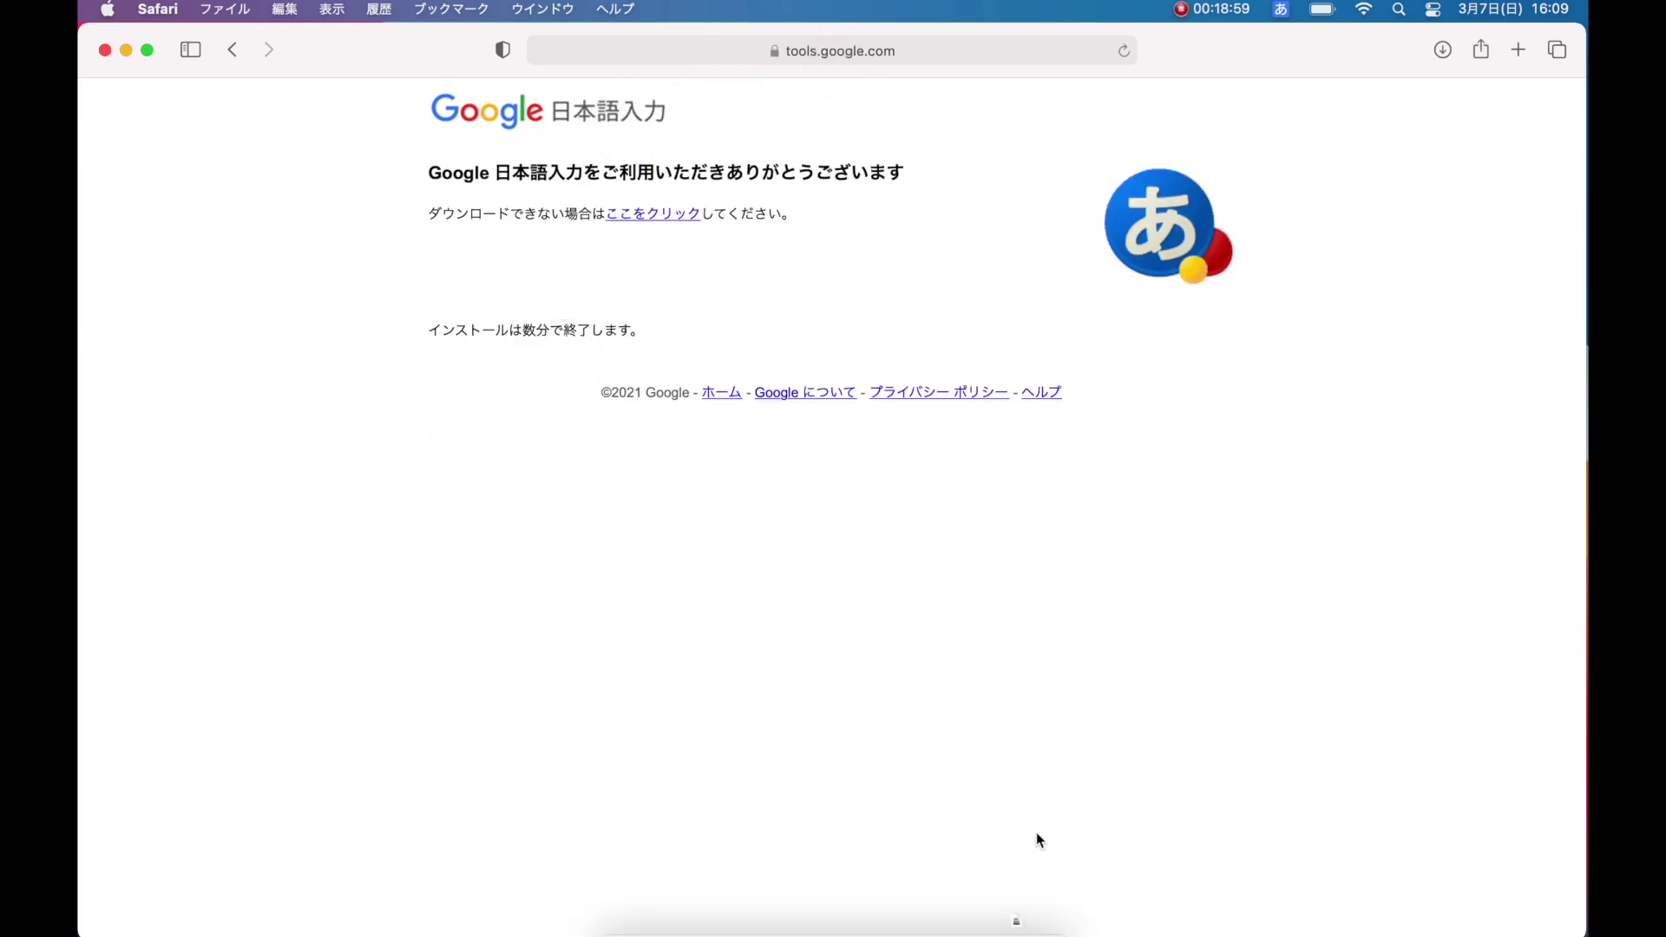
left_click(1024, 899)
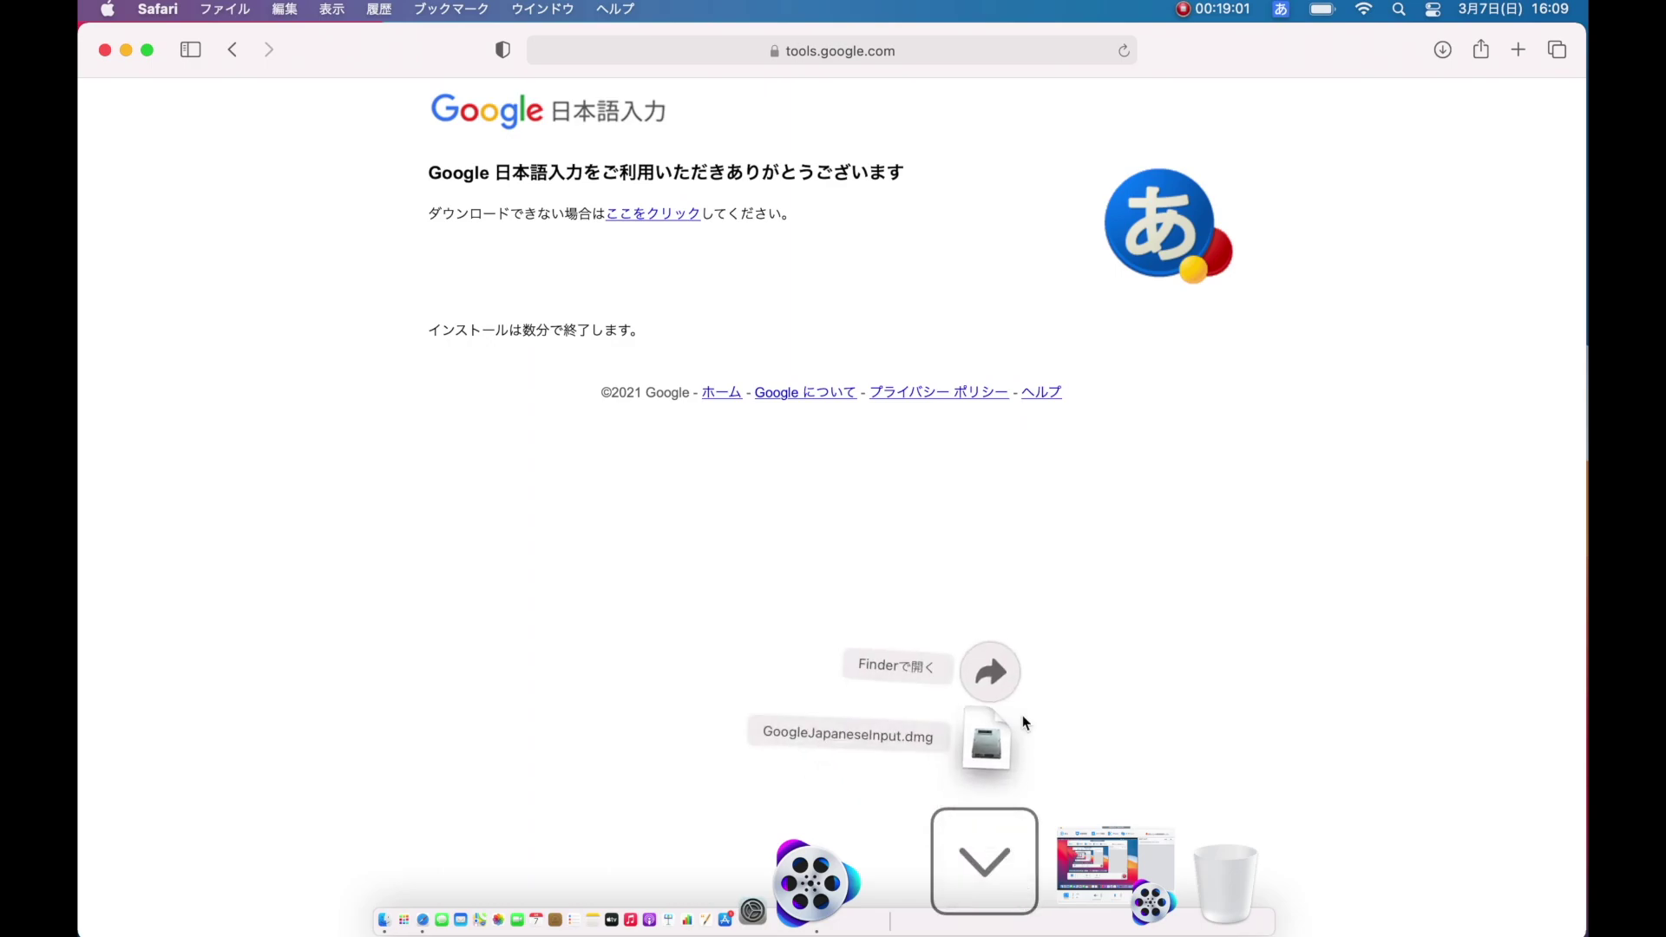
left_click(1064, 735)
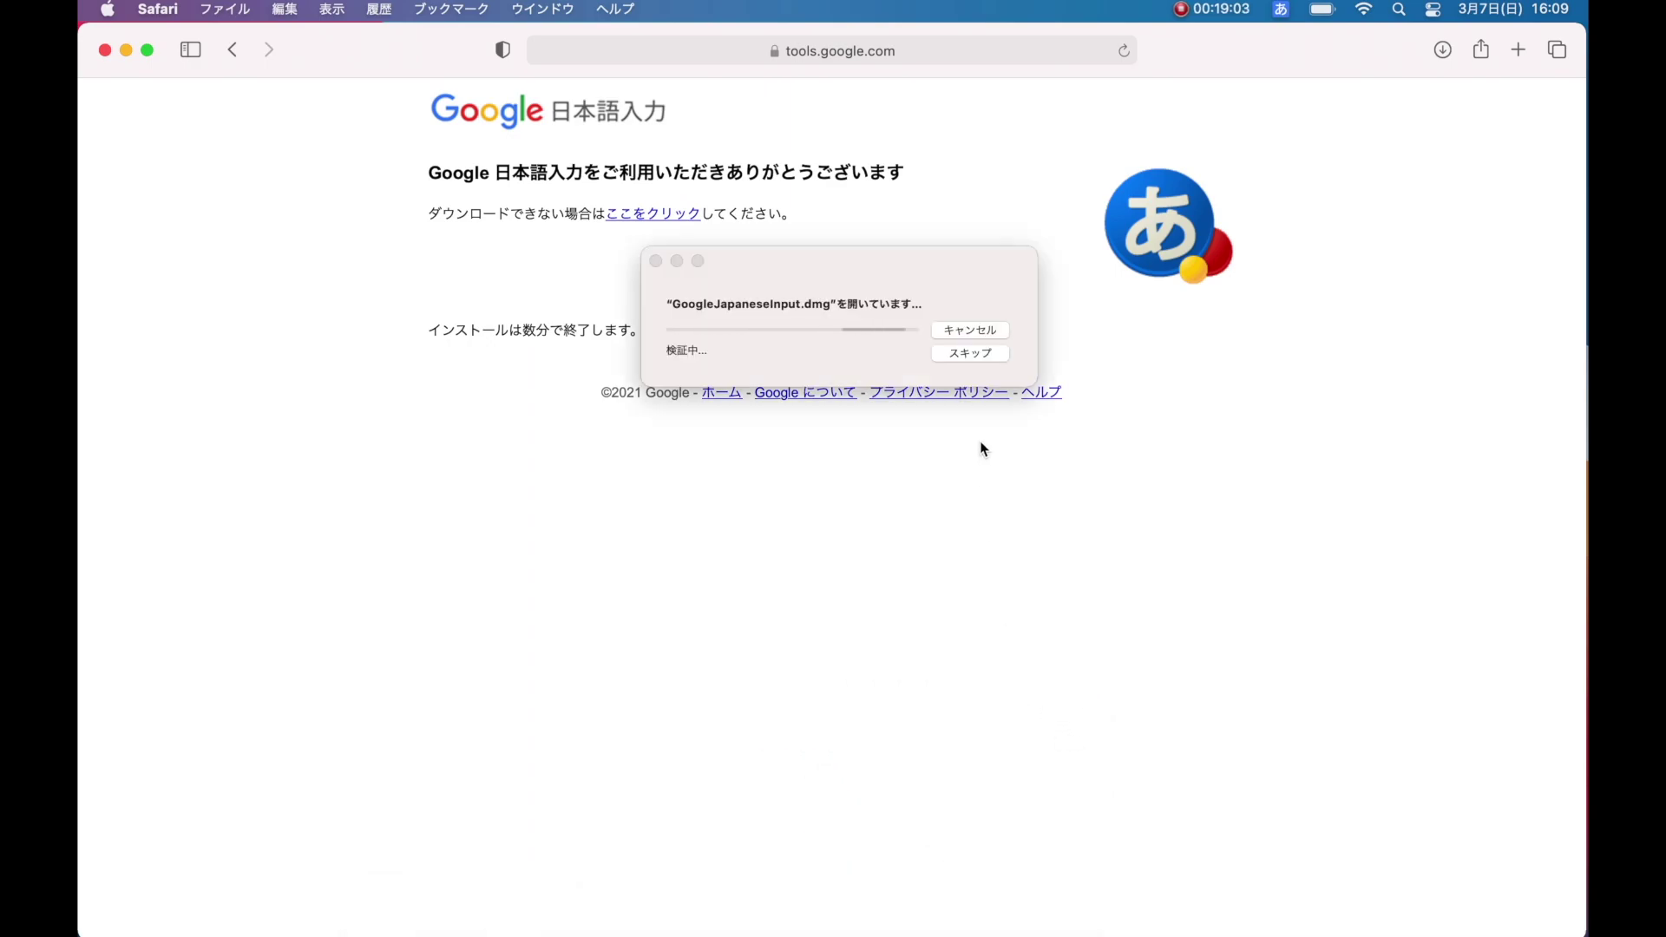
Run GoogleJapaneseInput.pkg, allow its compatibility check program, and carry the installation through to the end.
left_click(473, 234)
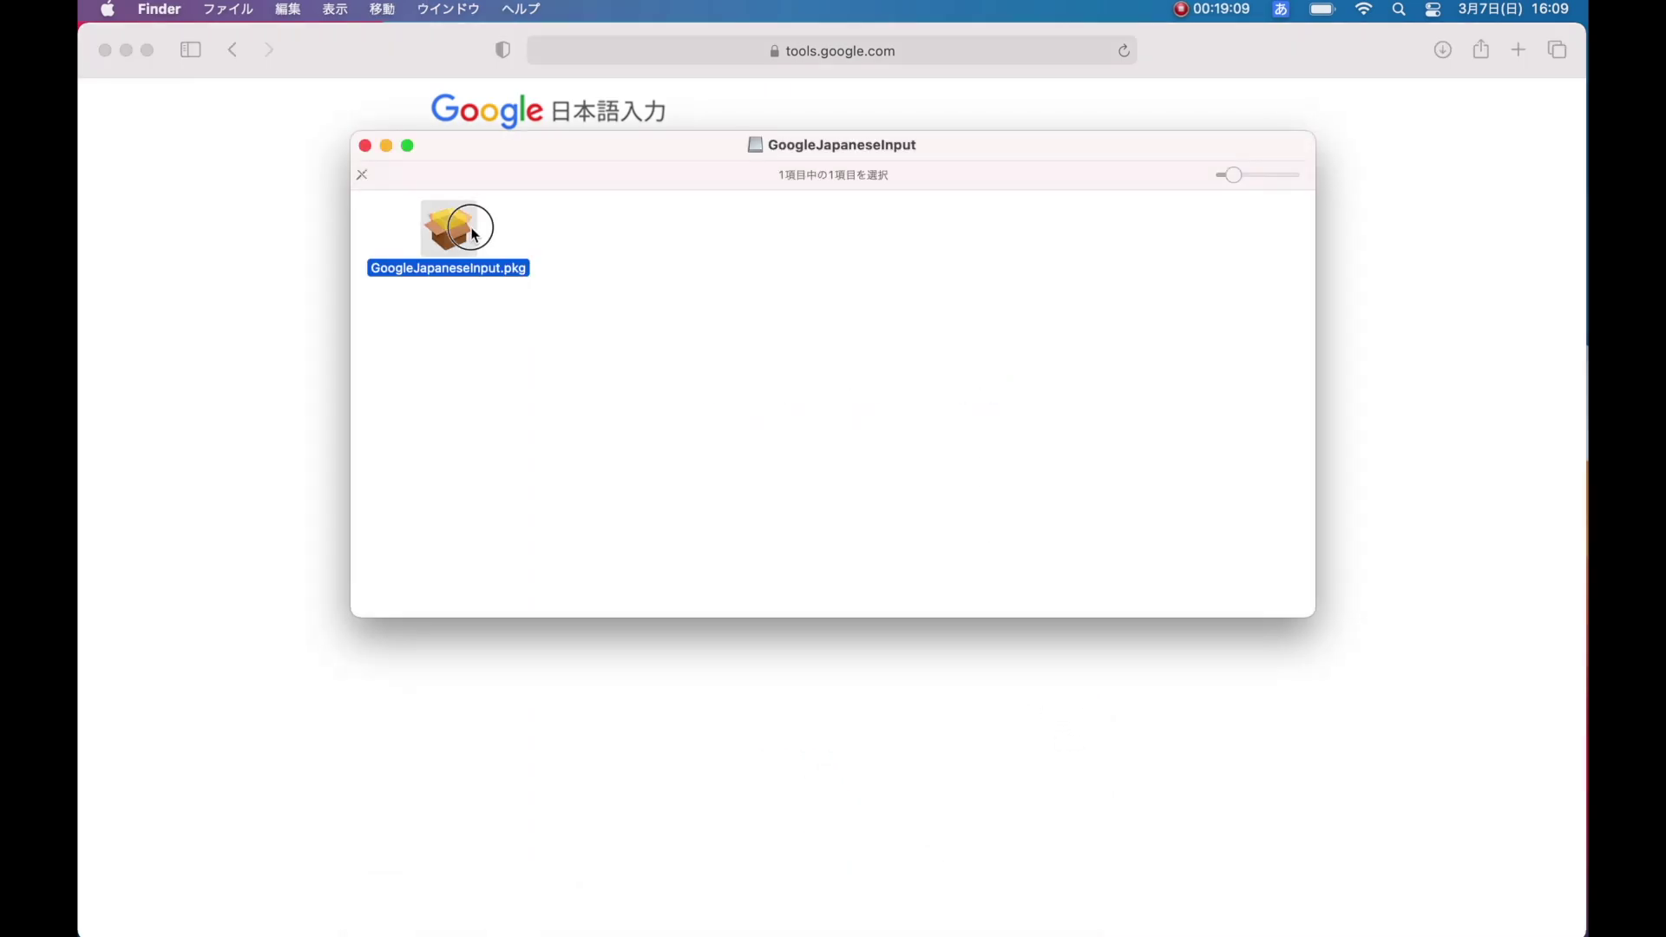
double_click(474, 234)
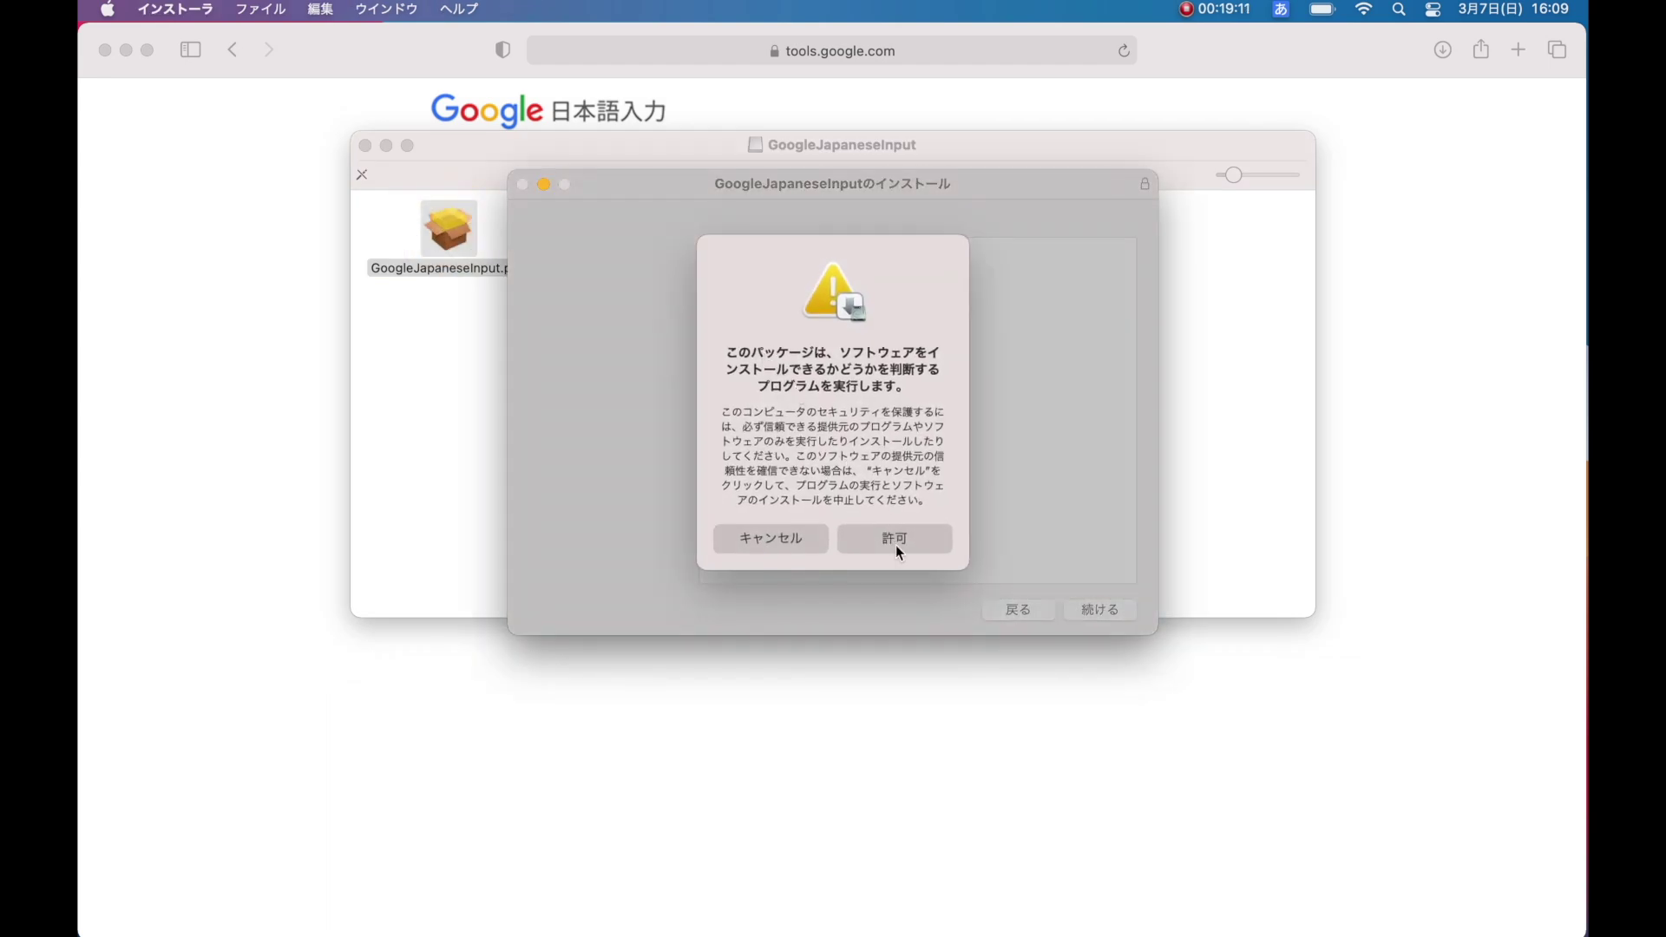
left_click(901, 549)
left_click(902, 546)
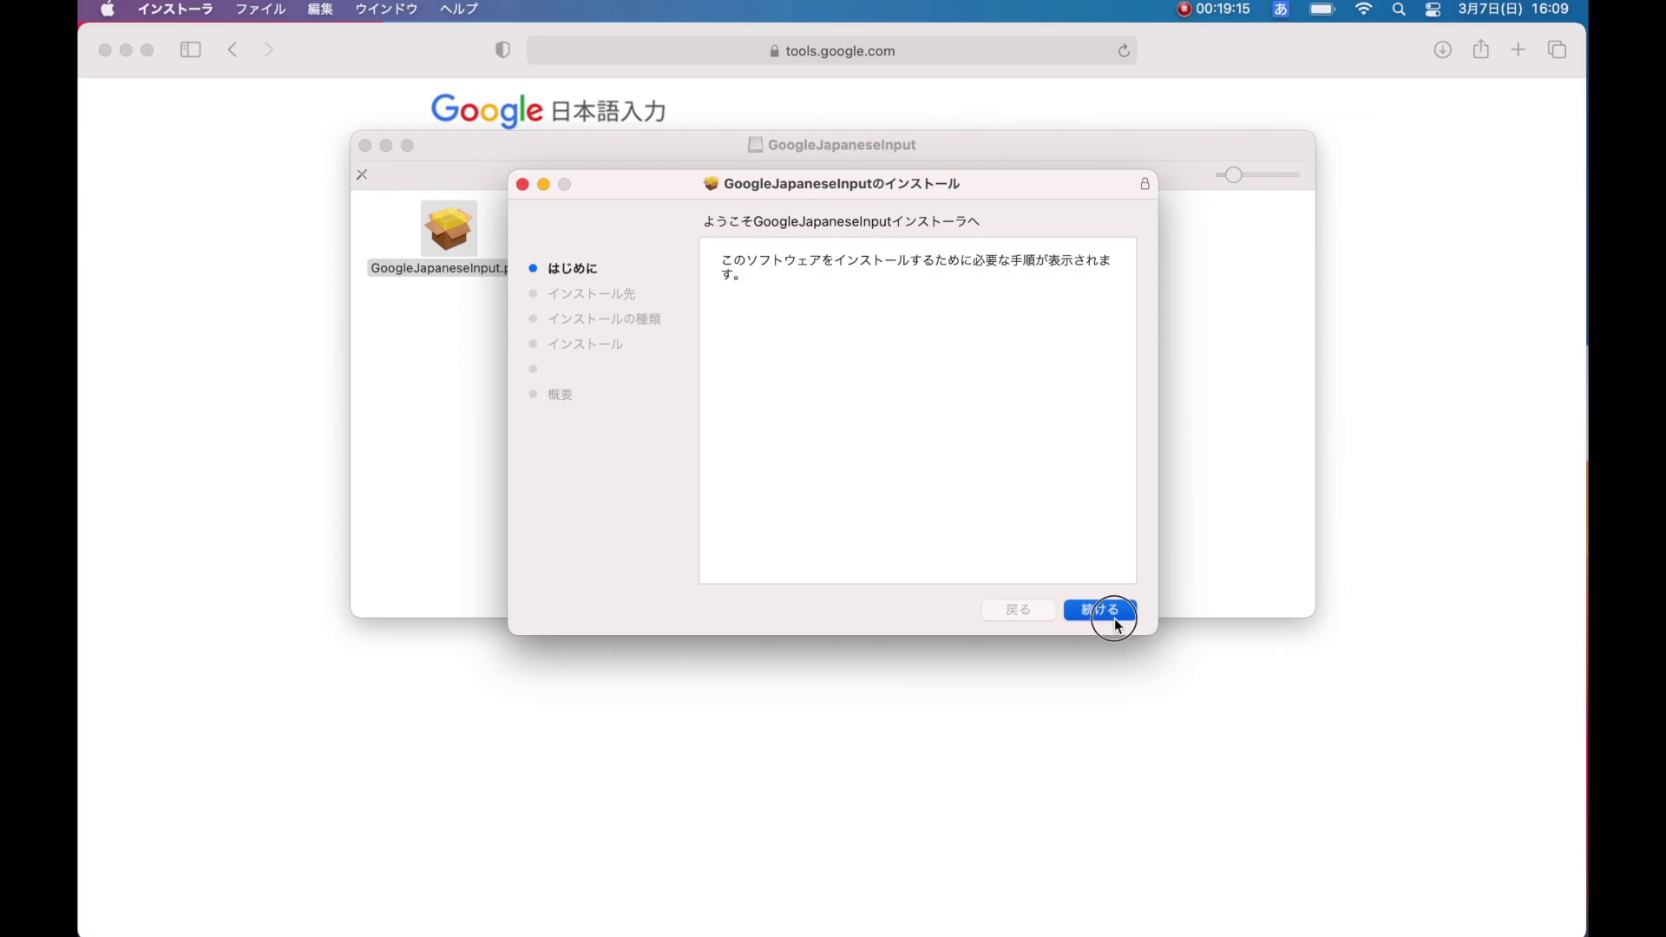
left_click(1101, 610)
left_click(1114, 617)
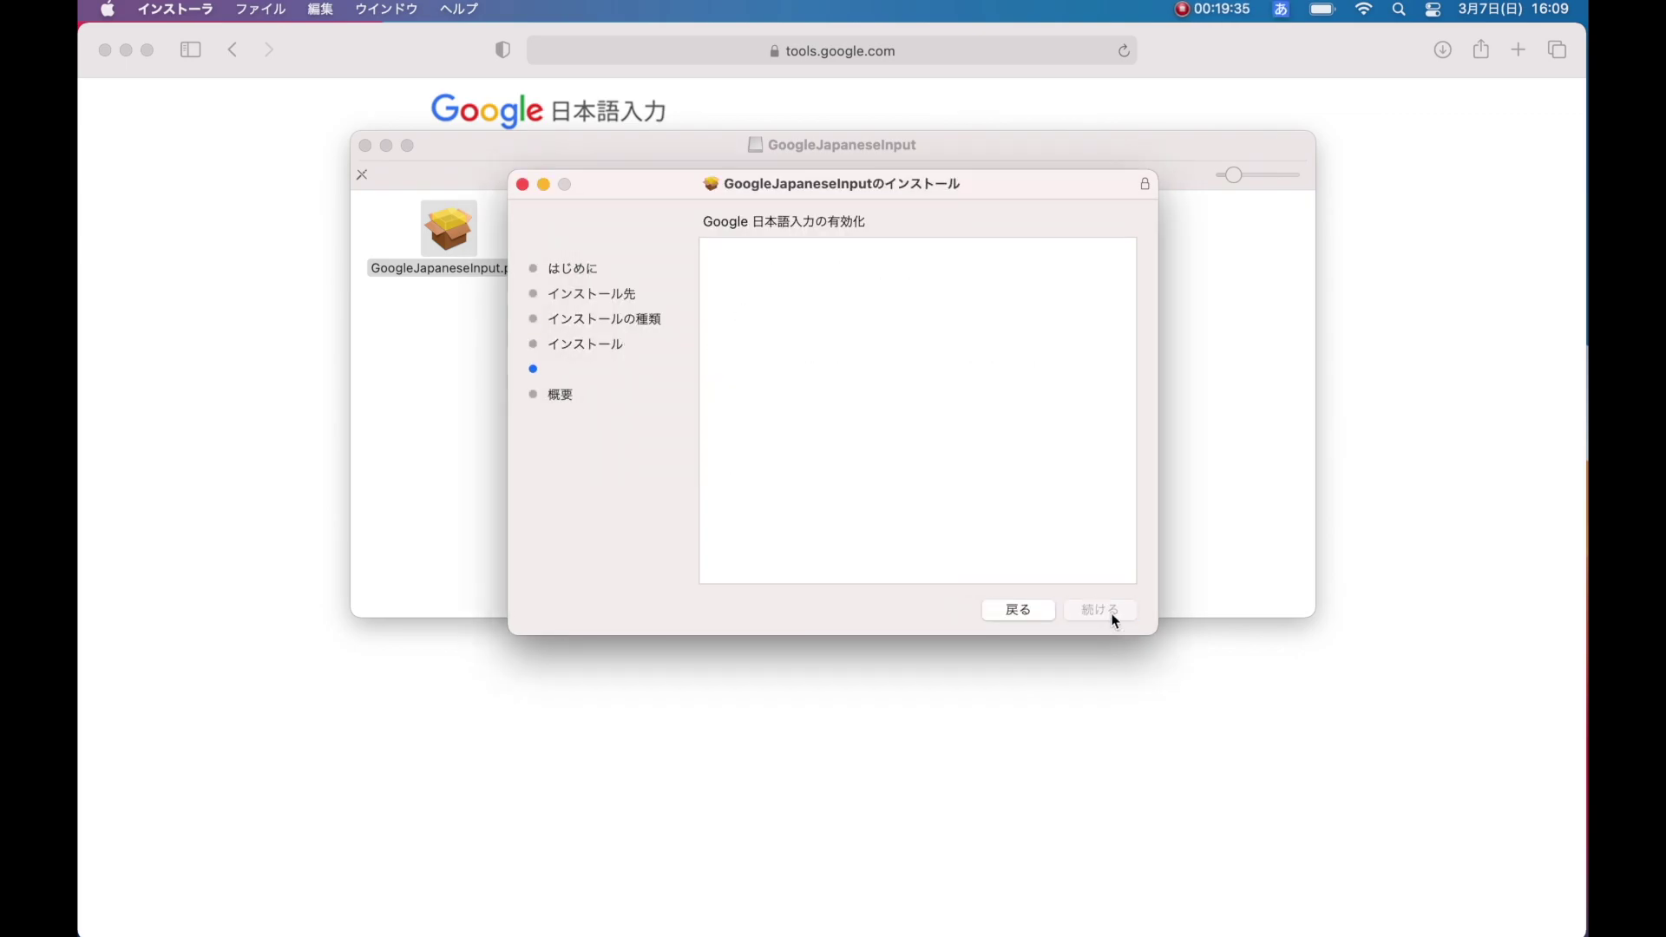
left_click(1100, 610)
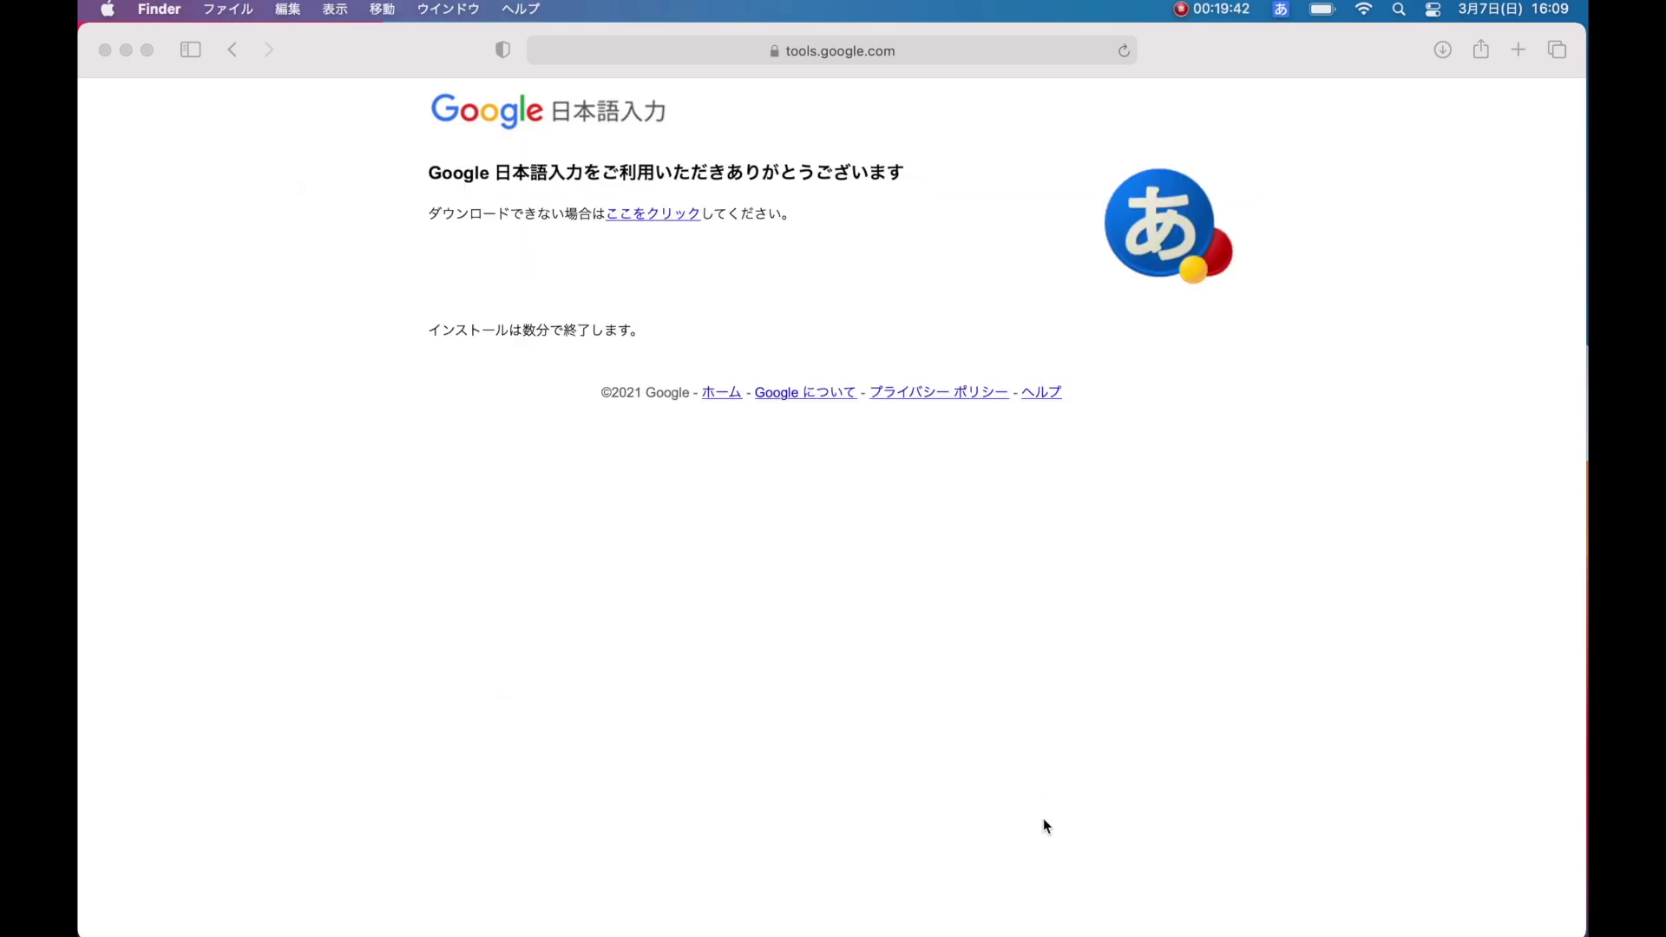
In システム環境設定, go through 言語と地域 to the キーボード input sources and remove 日本語 – かな入力.
mouse_move(1054, 933)
left_click(971, 885)
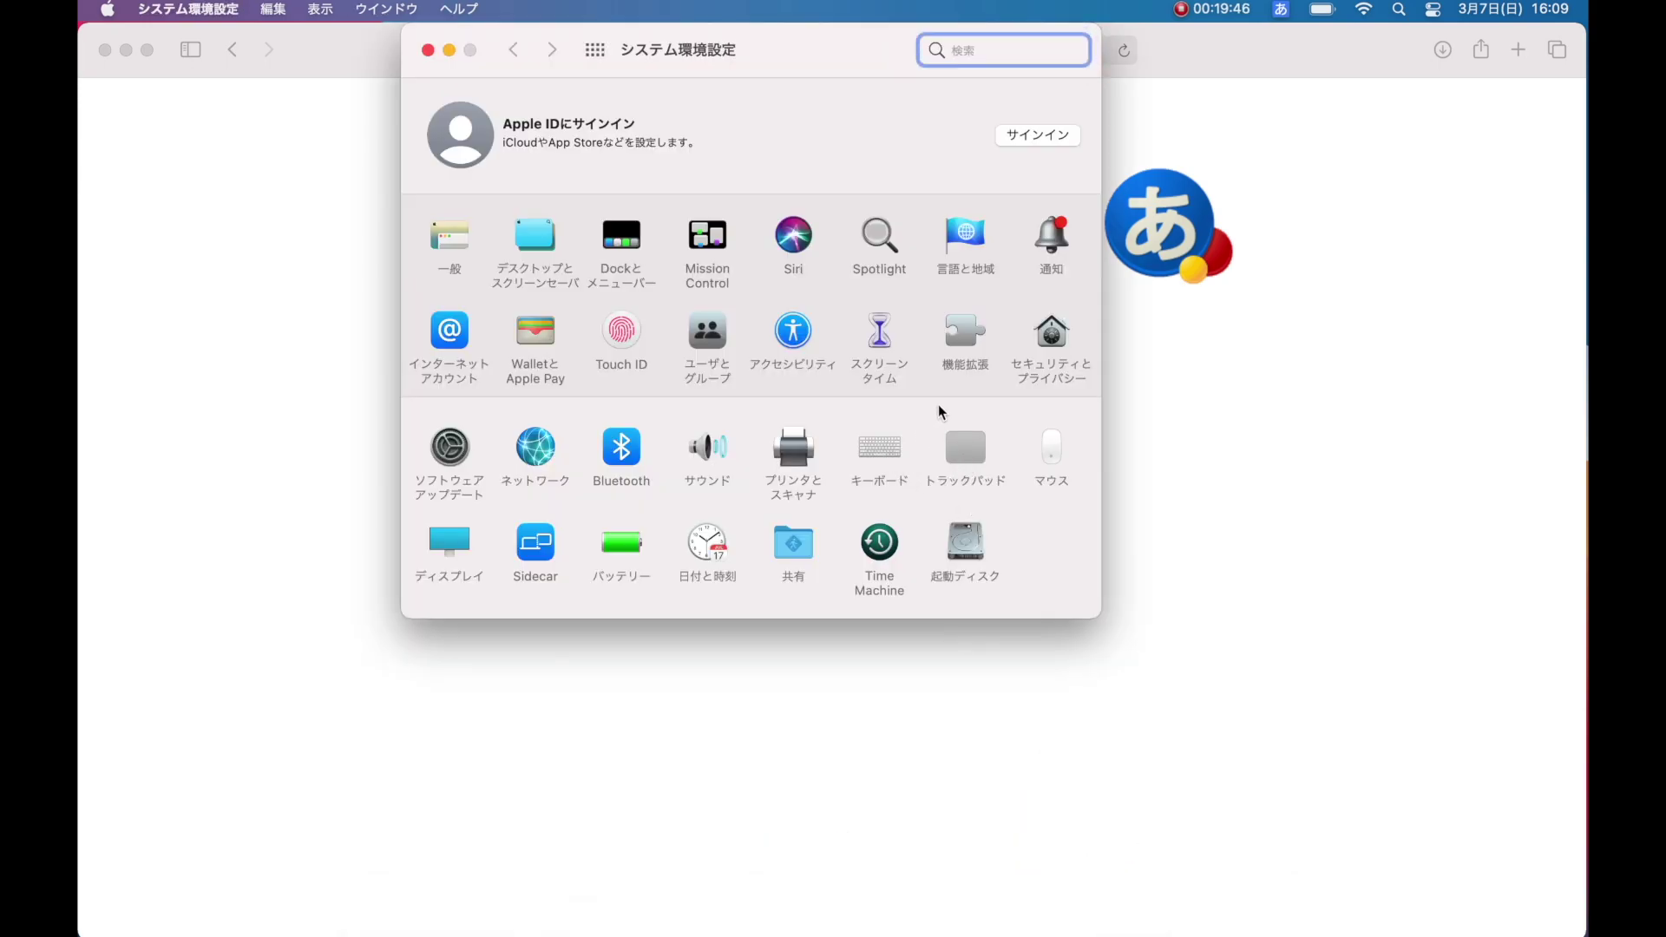
left_click(968, 241)
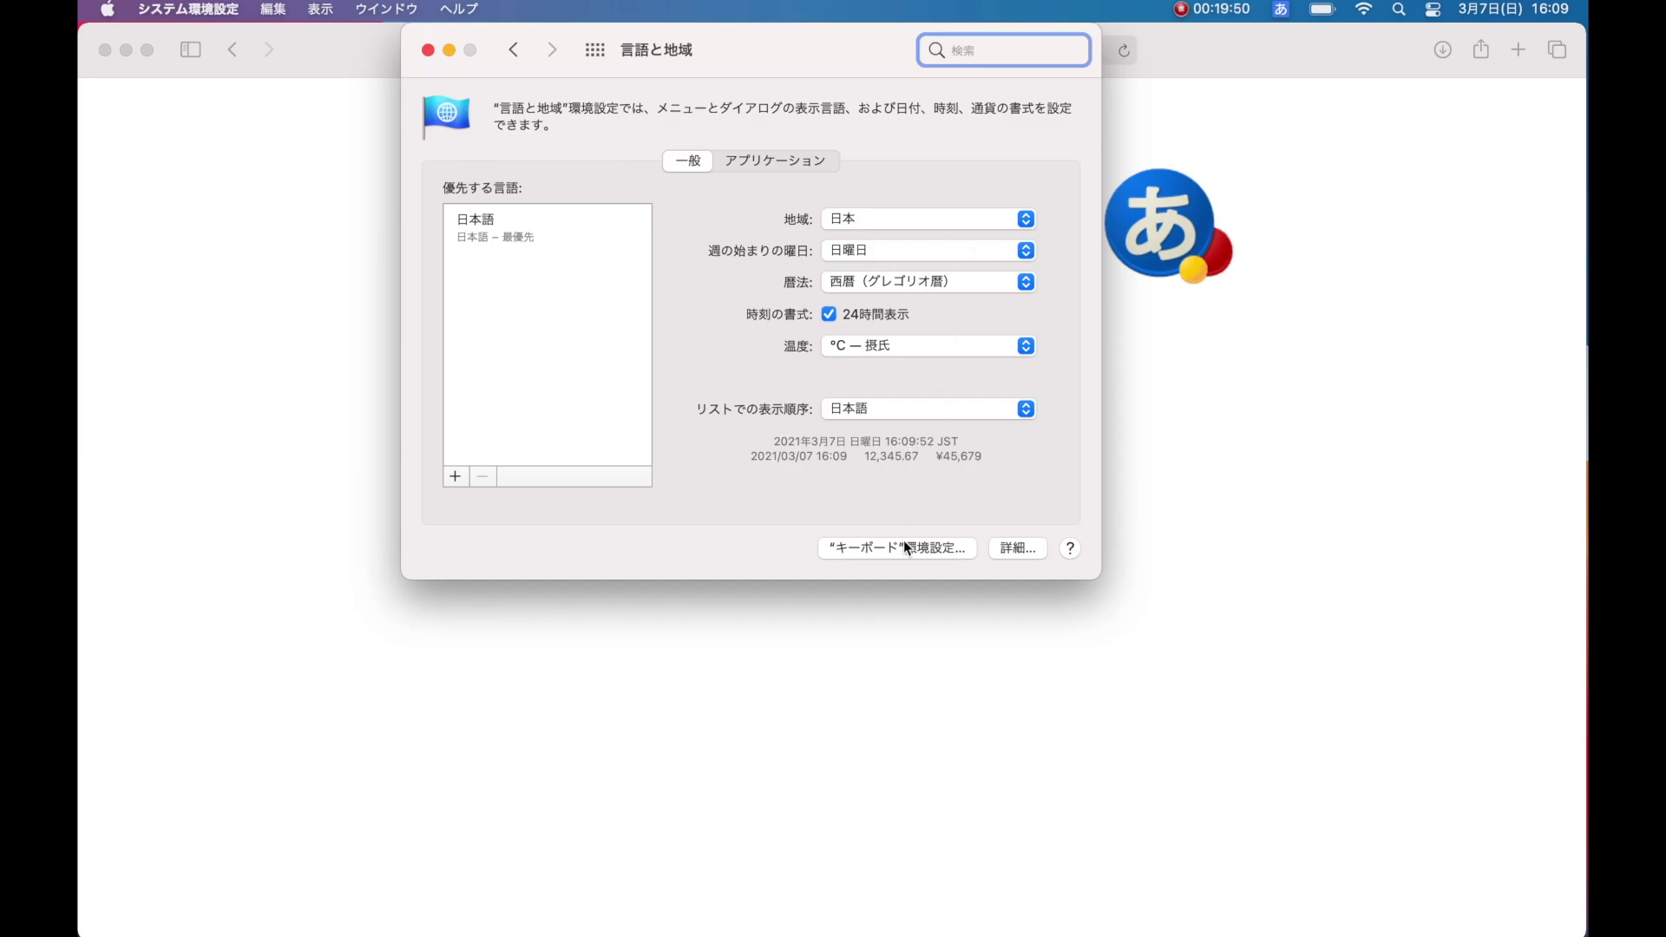
left_click(903, 548)
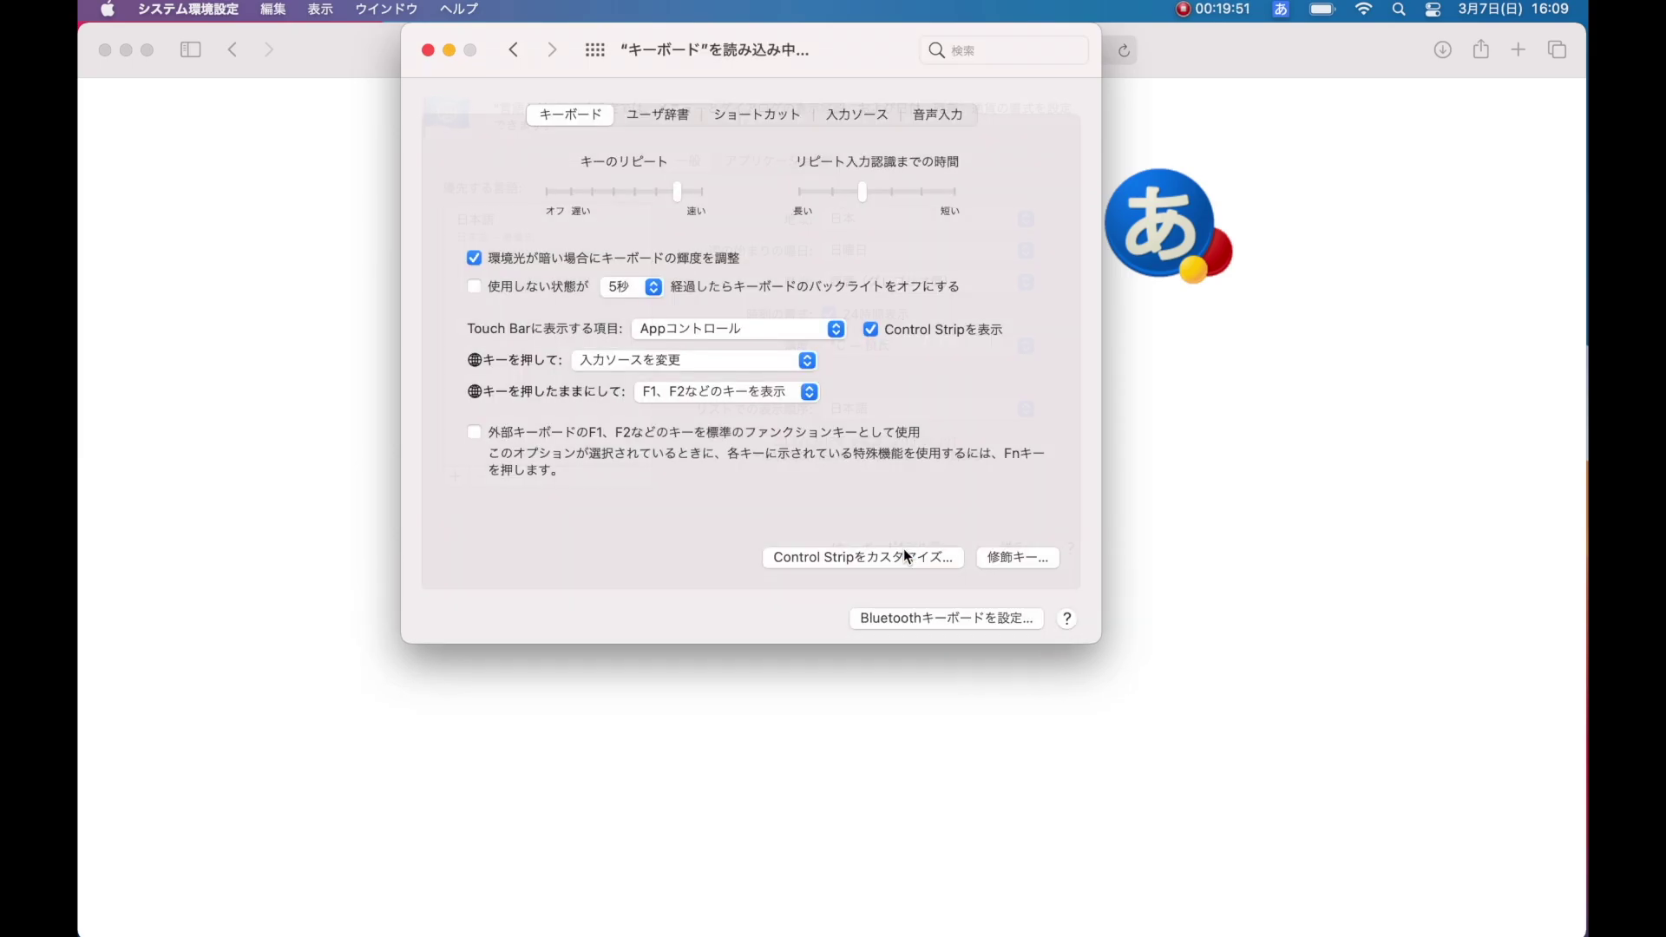
left_click_drag(778, 64, 937, 127)
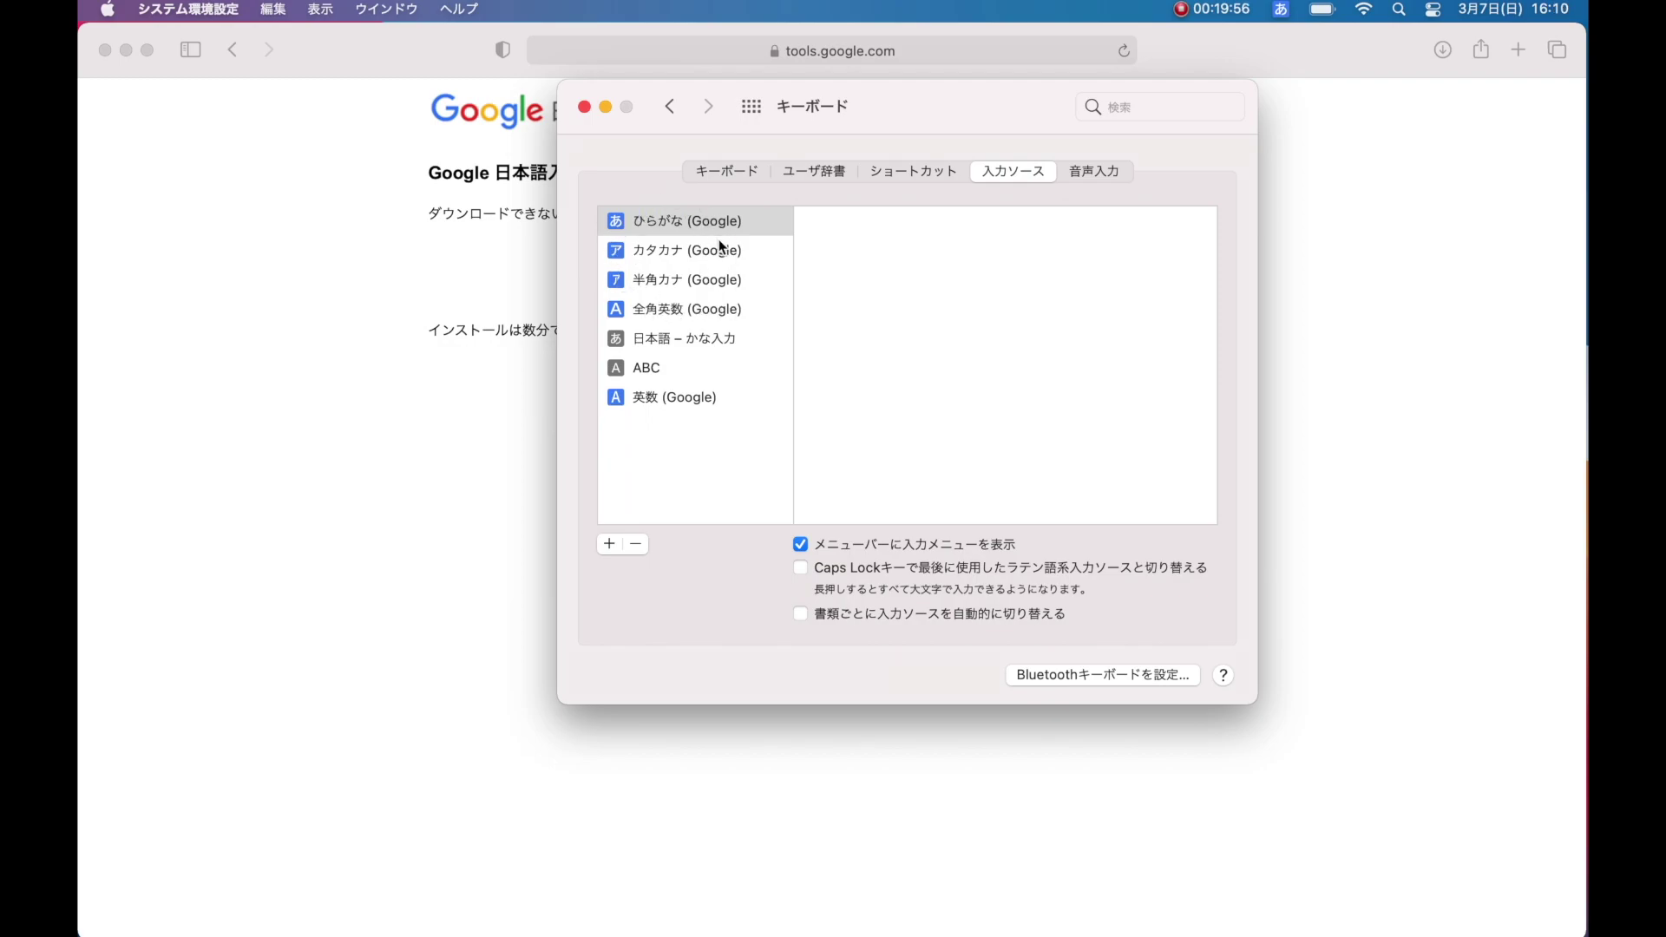
left_click(682, 345)
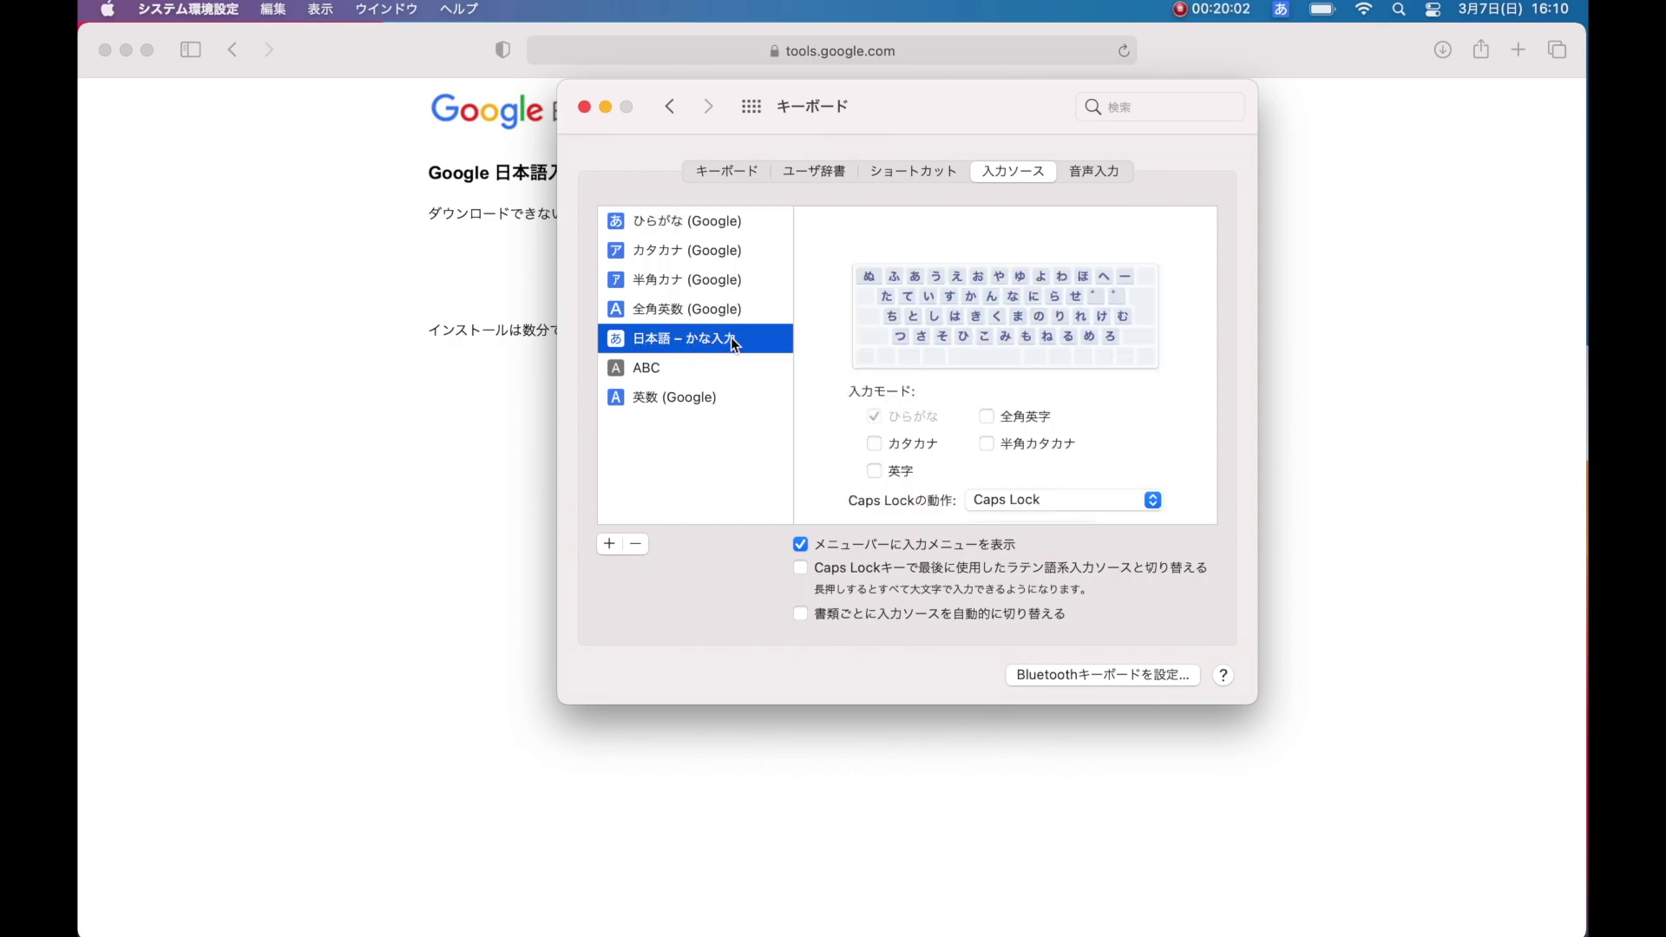
left_click(636, 545)
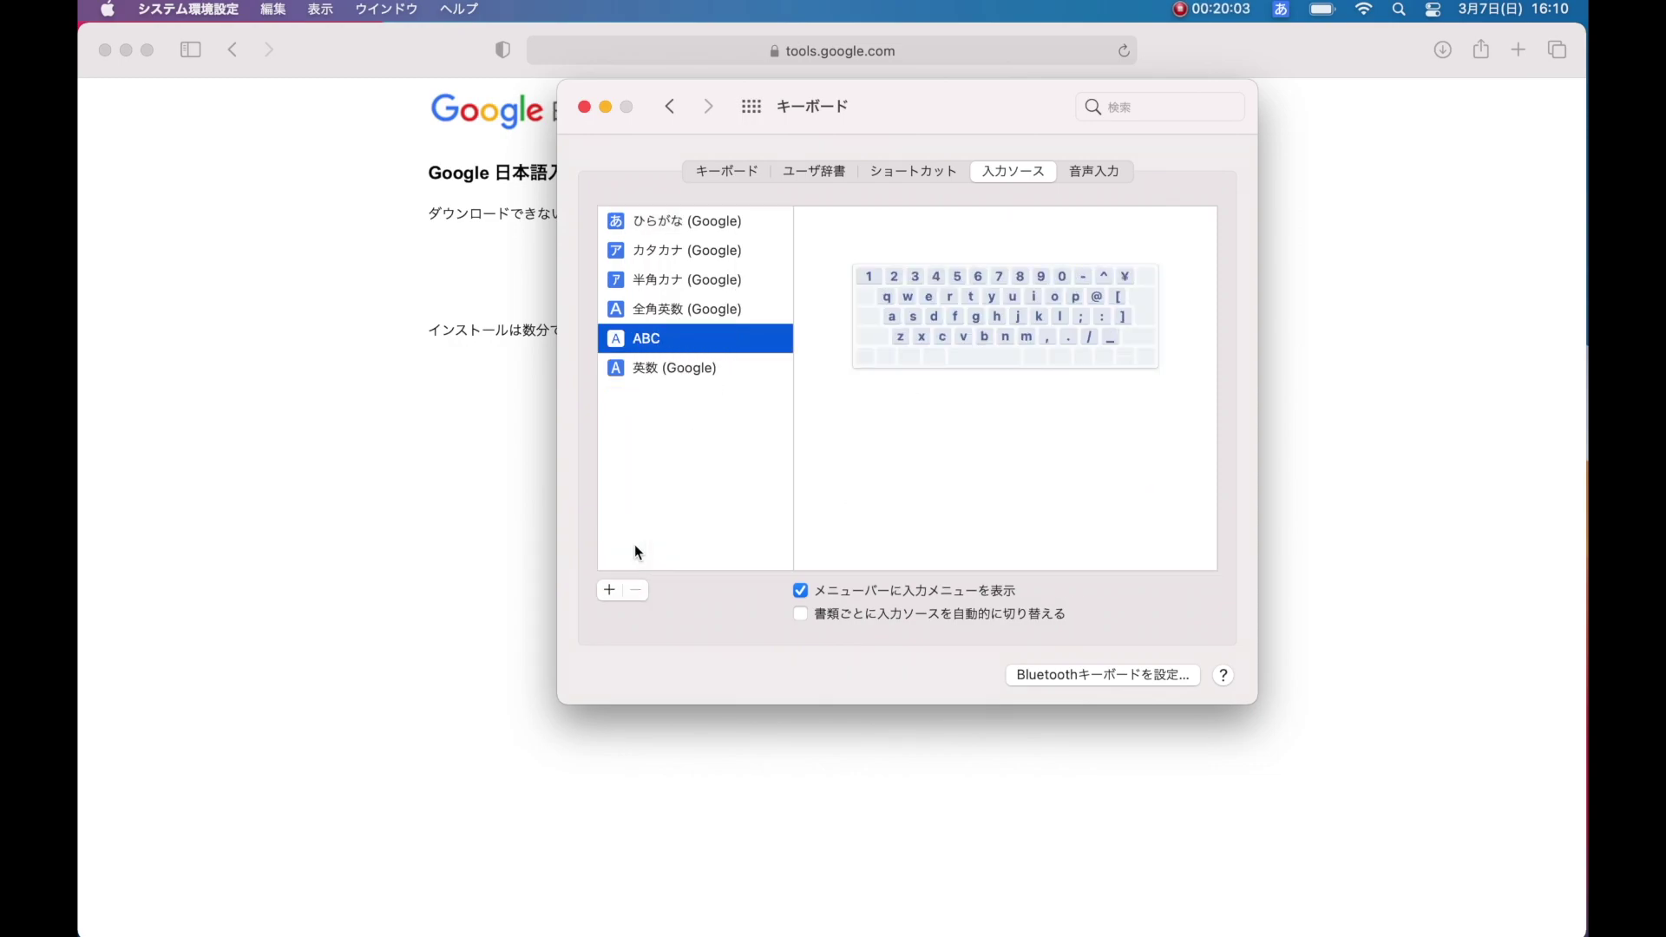
Try to remove the ABC input source from the キーボード input source list.
left_click(652, 363)
left_click(654, 339)
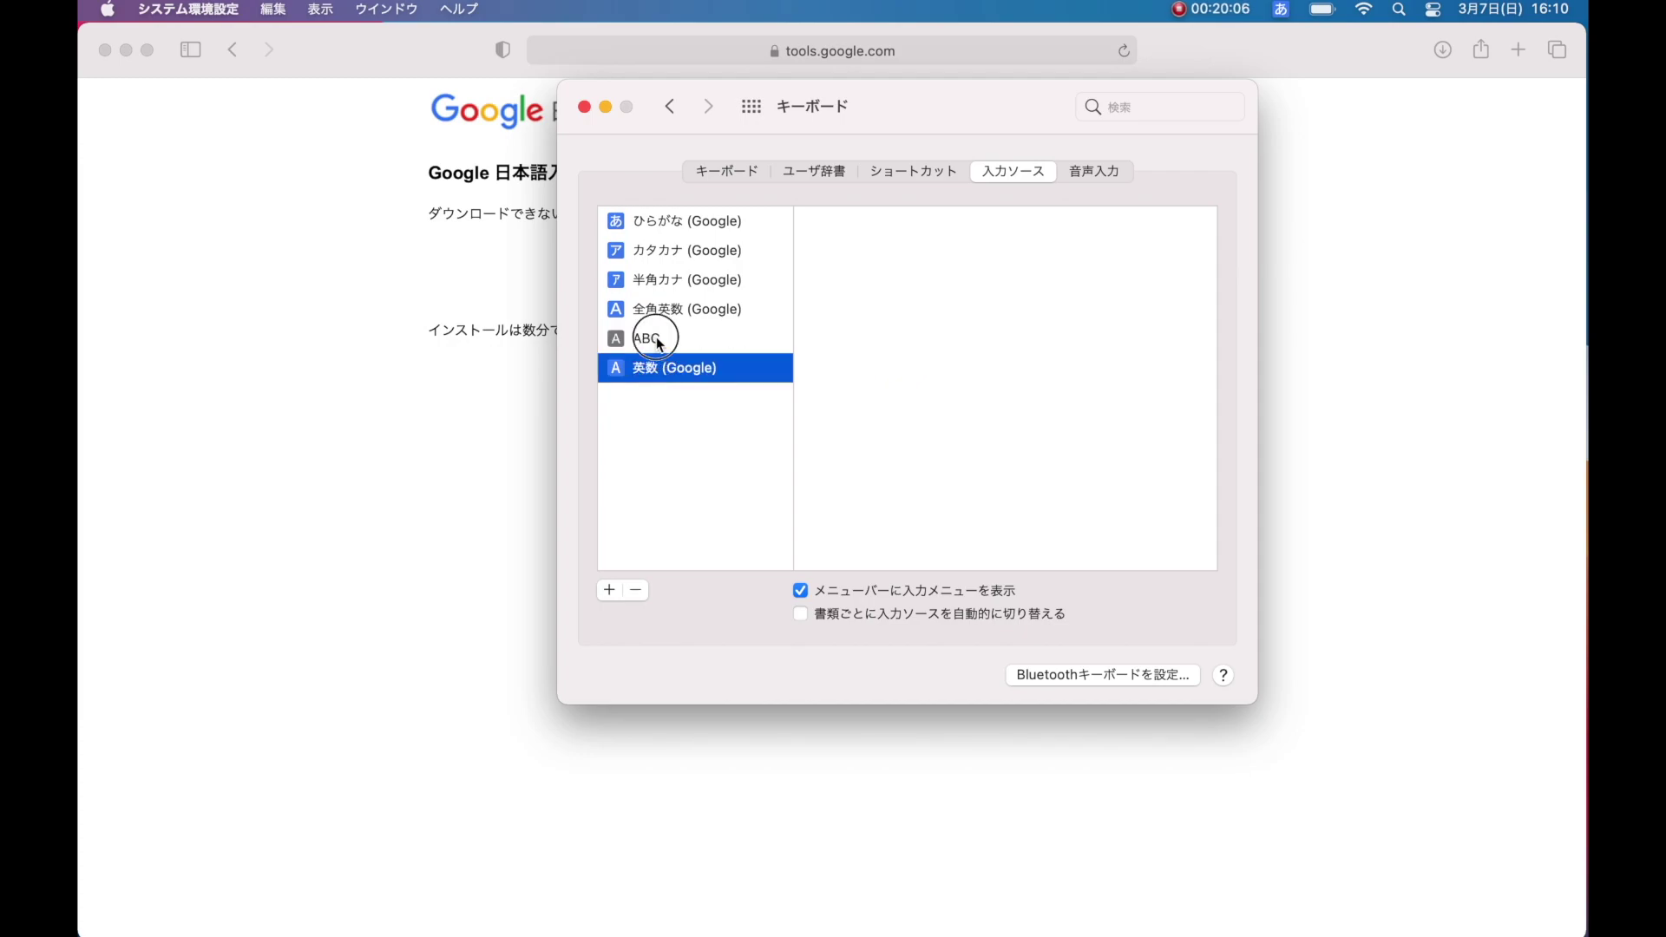
left_click(642, 600)
left_click(640, 591)
left_click(639, 591)
left_click(639, 591)
left_click(640, 590)
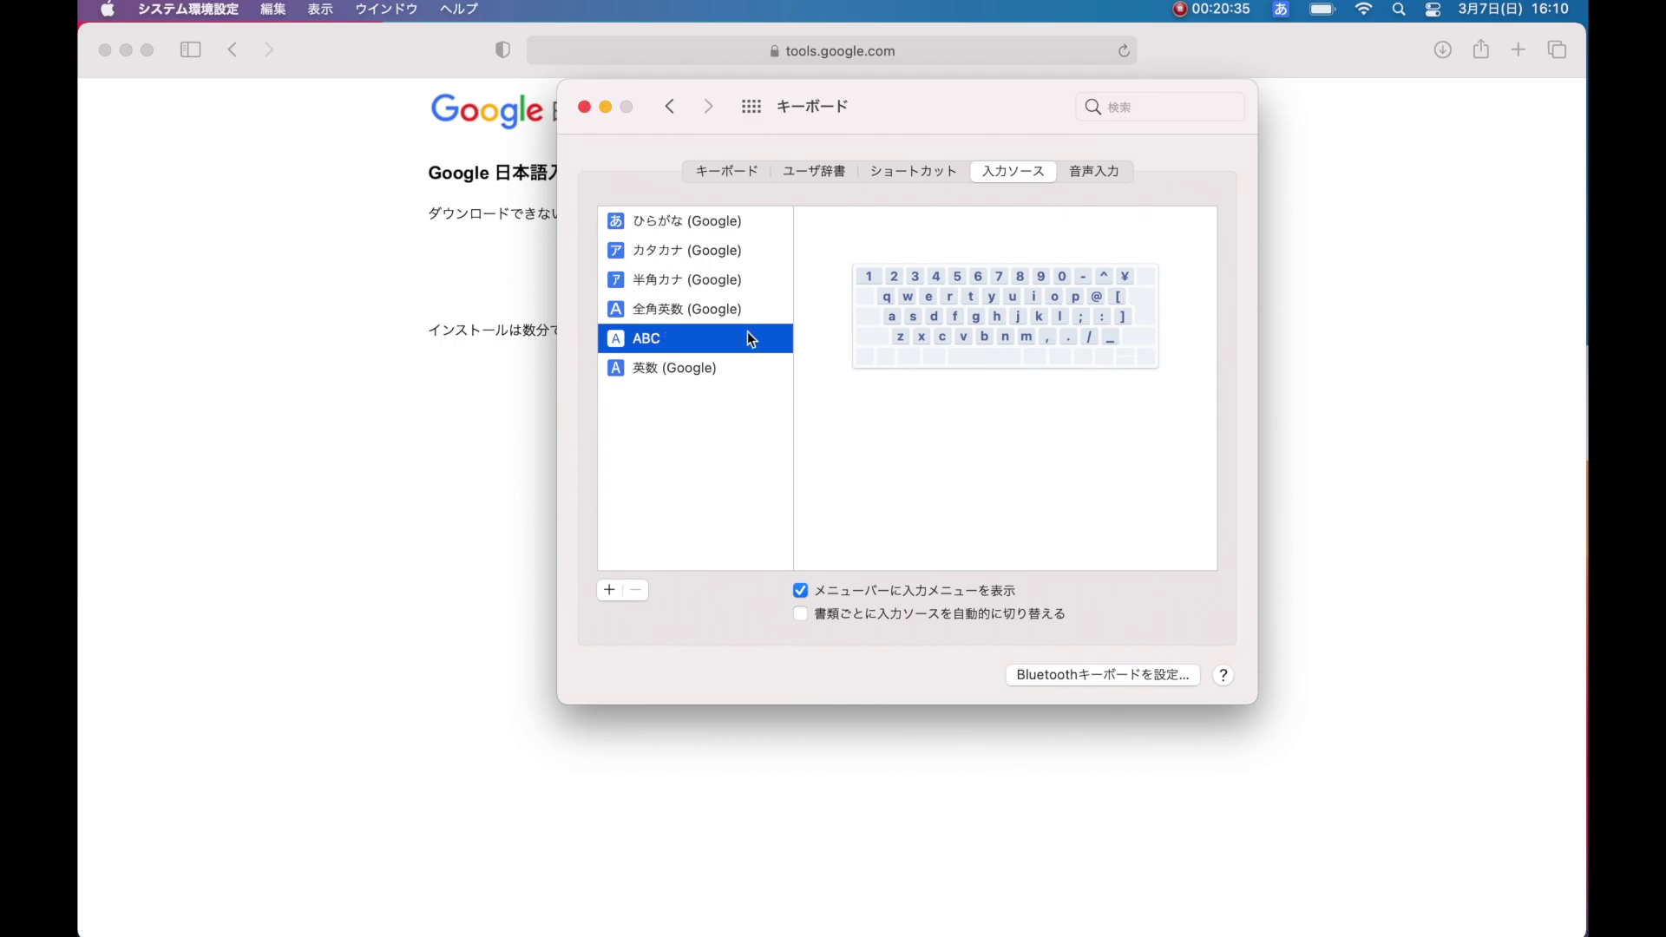
Close the キーボード settings window, switch to alphanumeric input, and search the web for "menumeters".
left_click(584, 106)
left_click(840, 50)
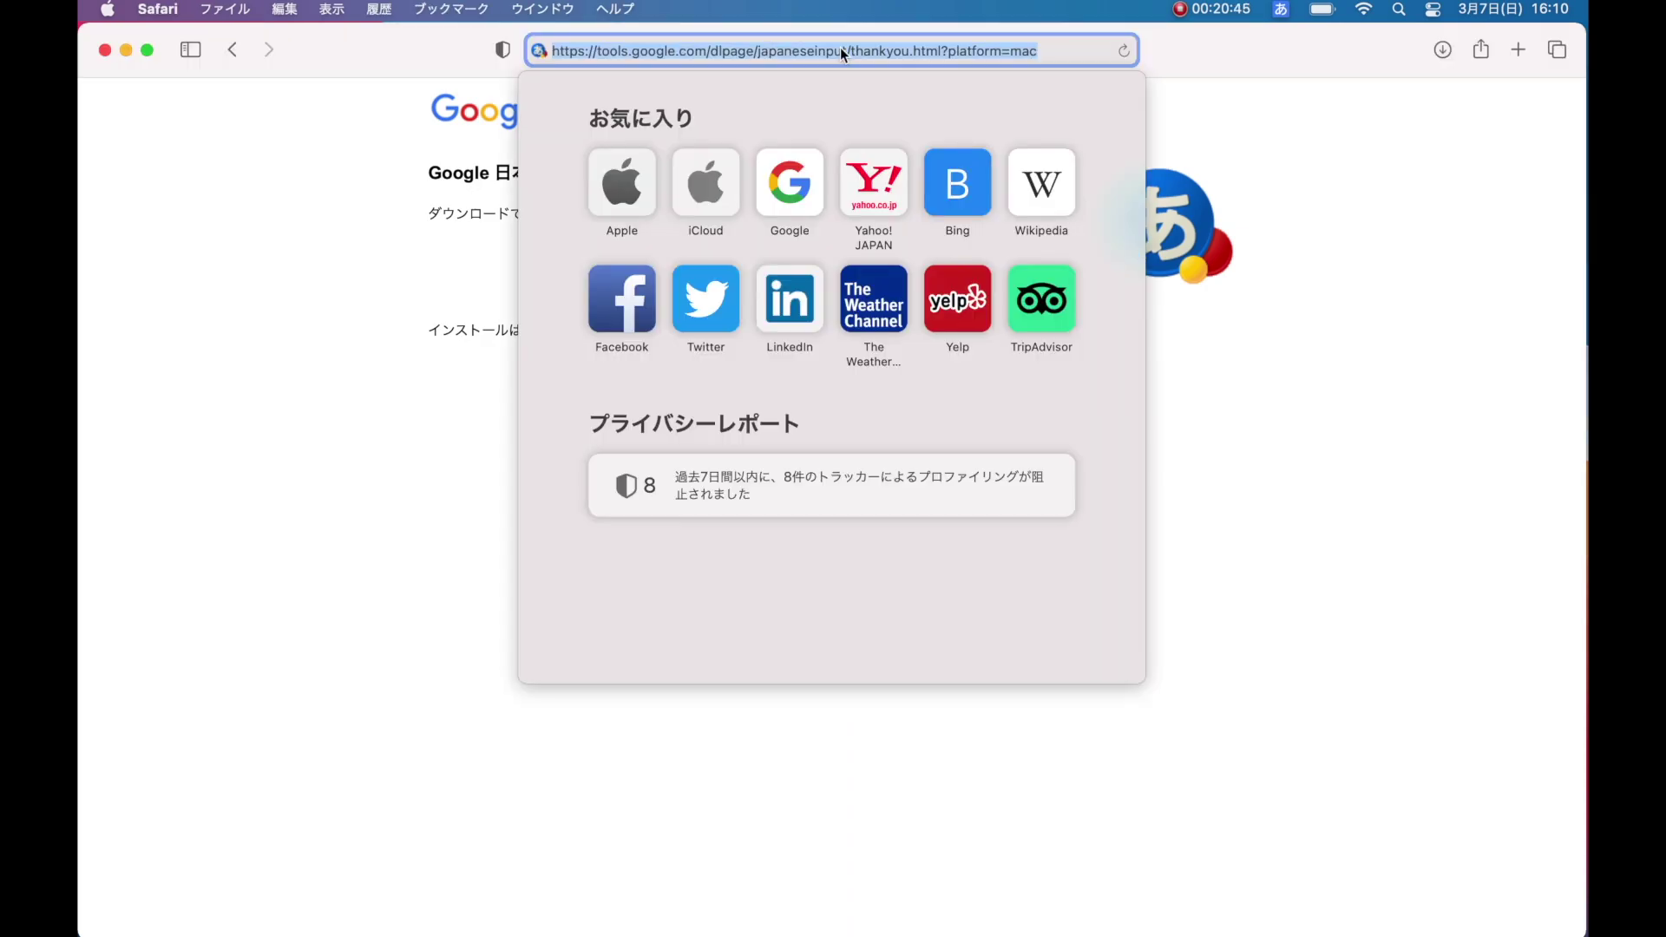
key("ctrl+space")
type("menu")
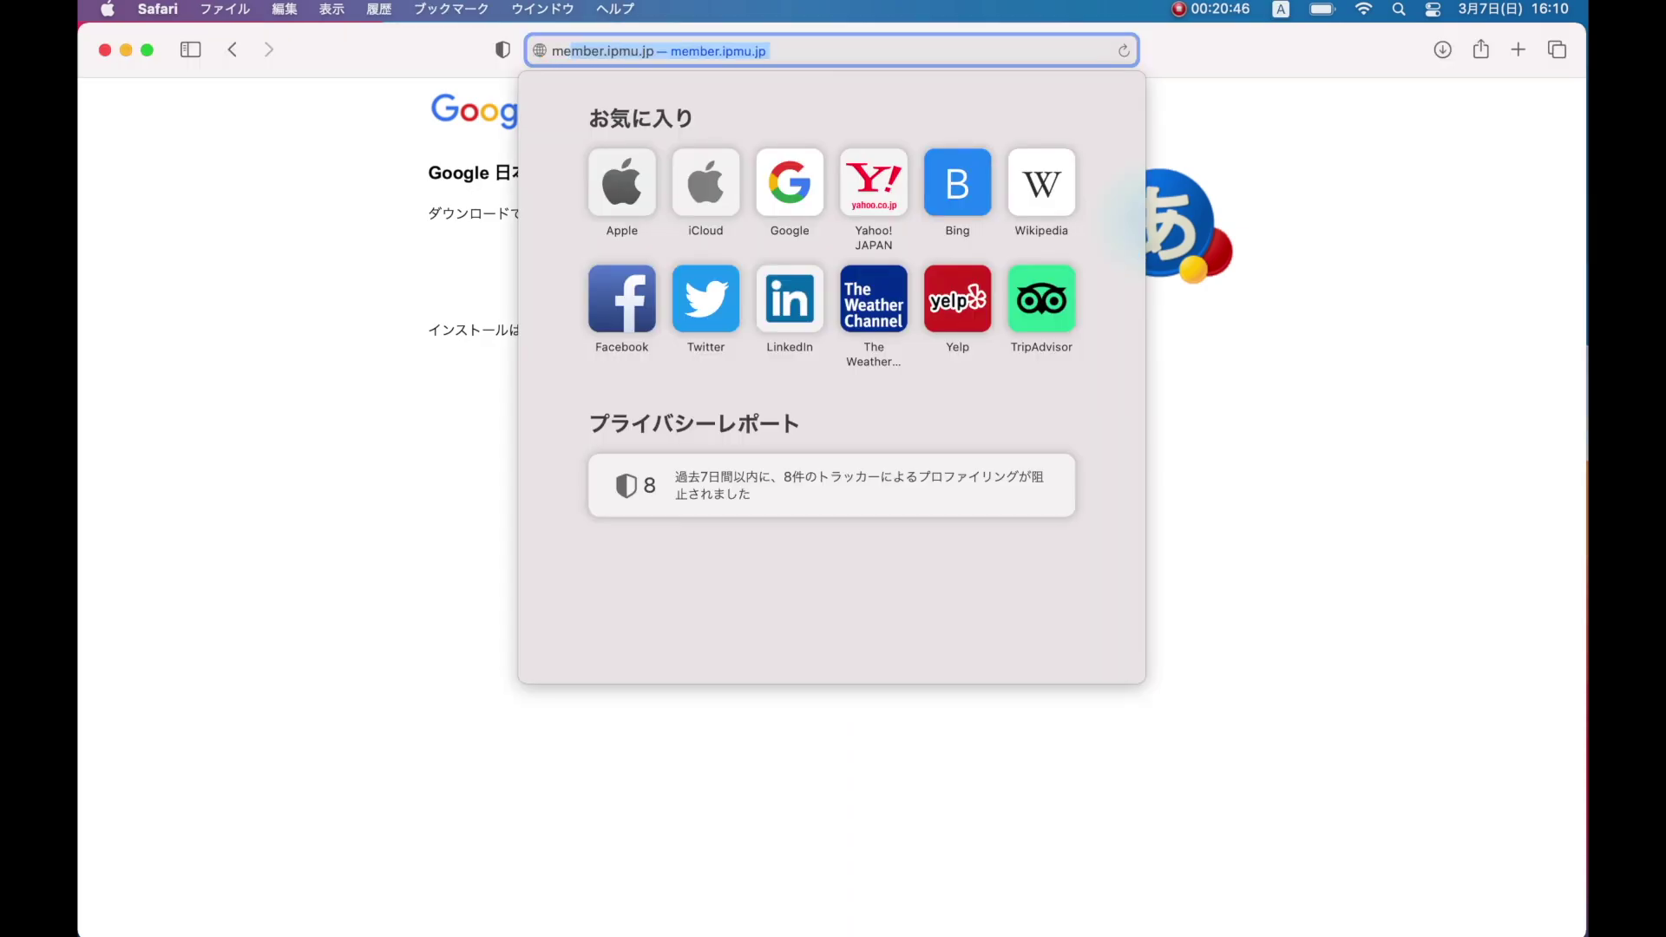
type("me")
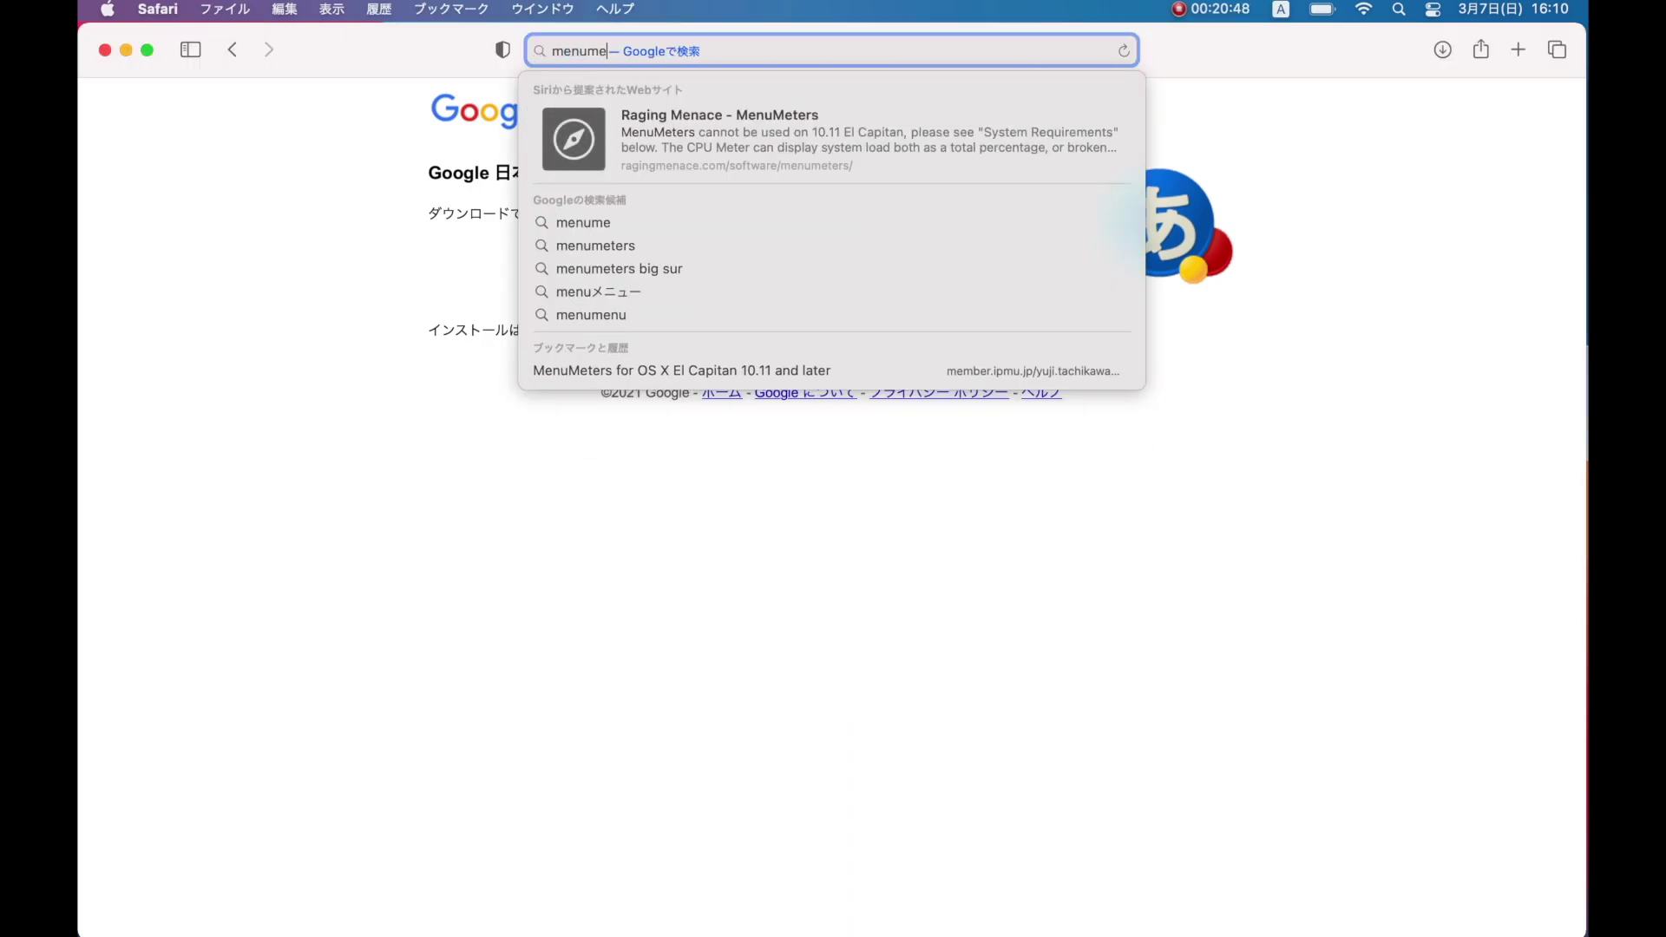
key("Down")
key("Down")
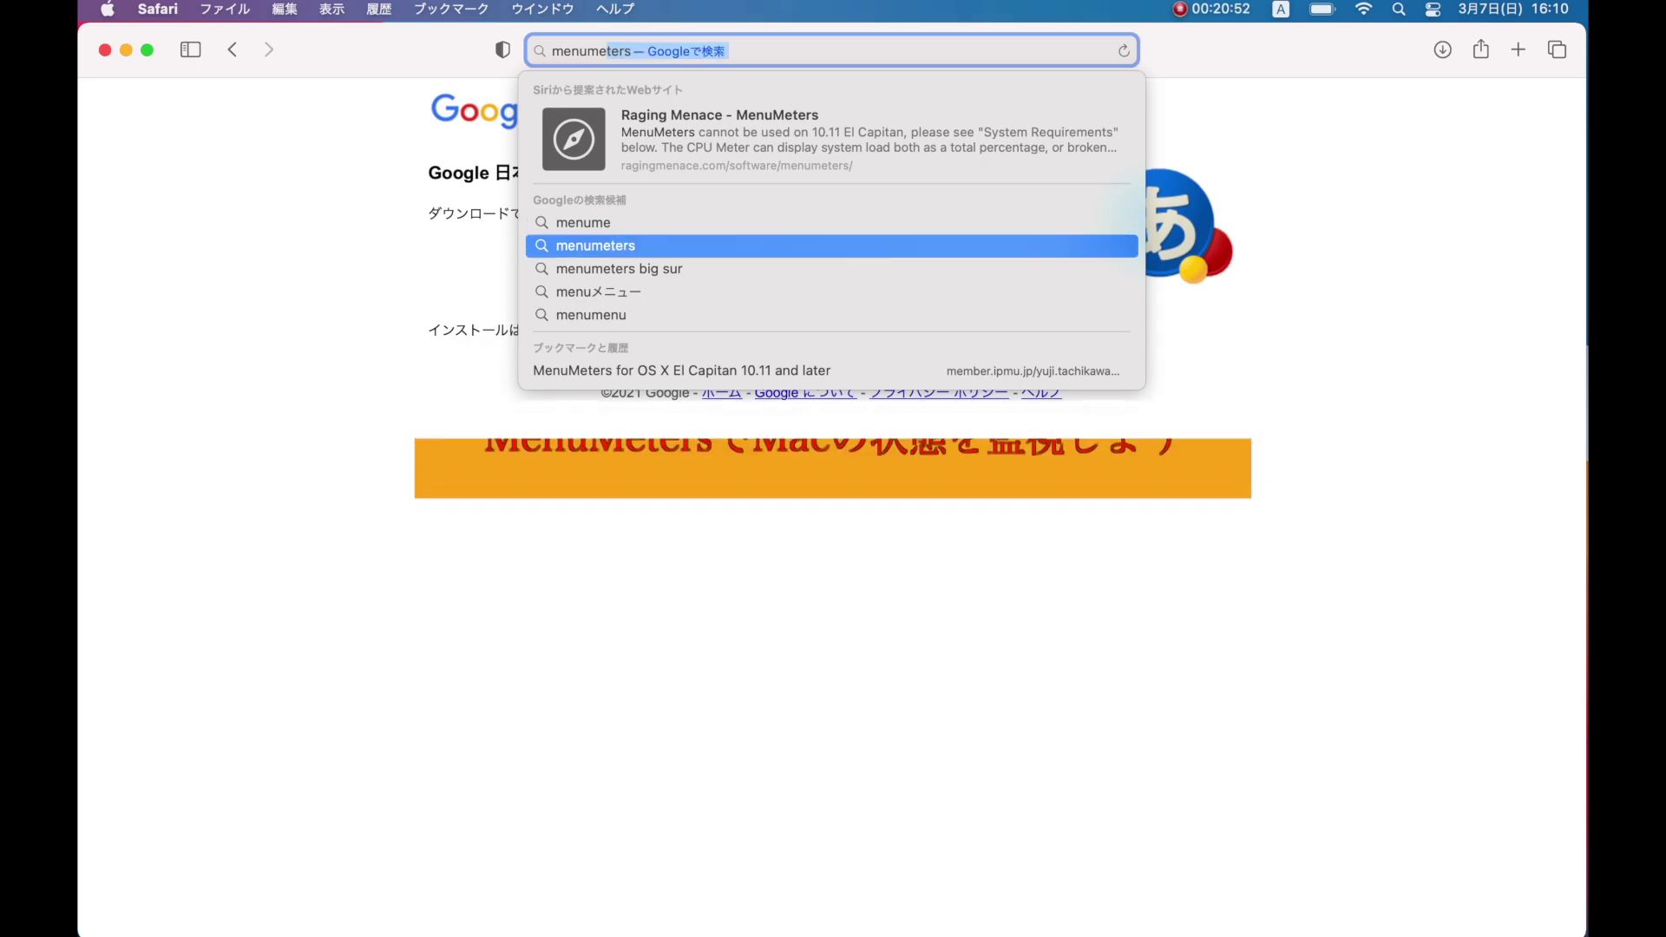
key("Return")
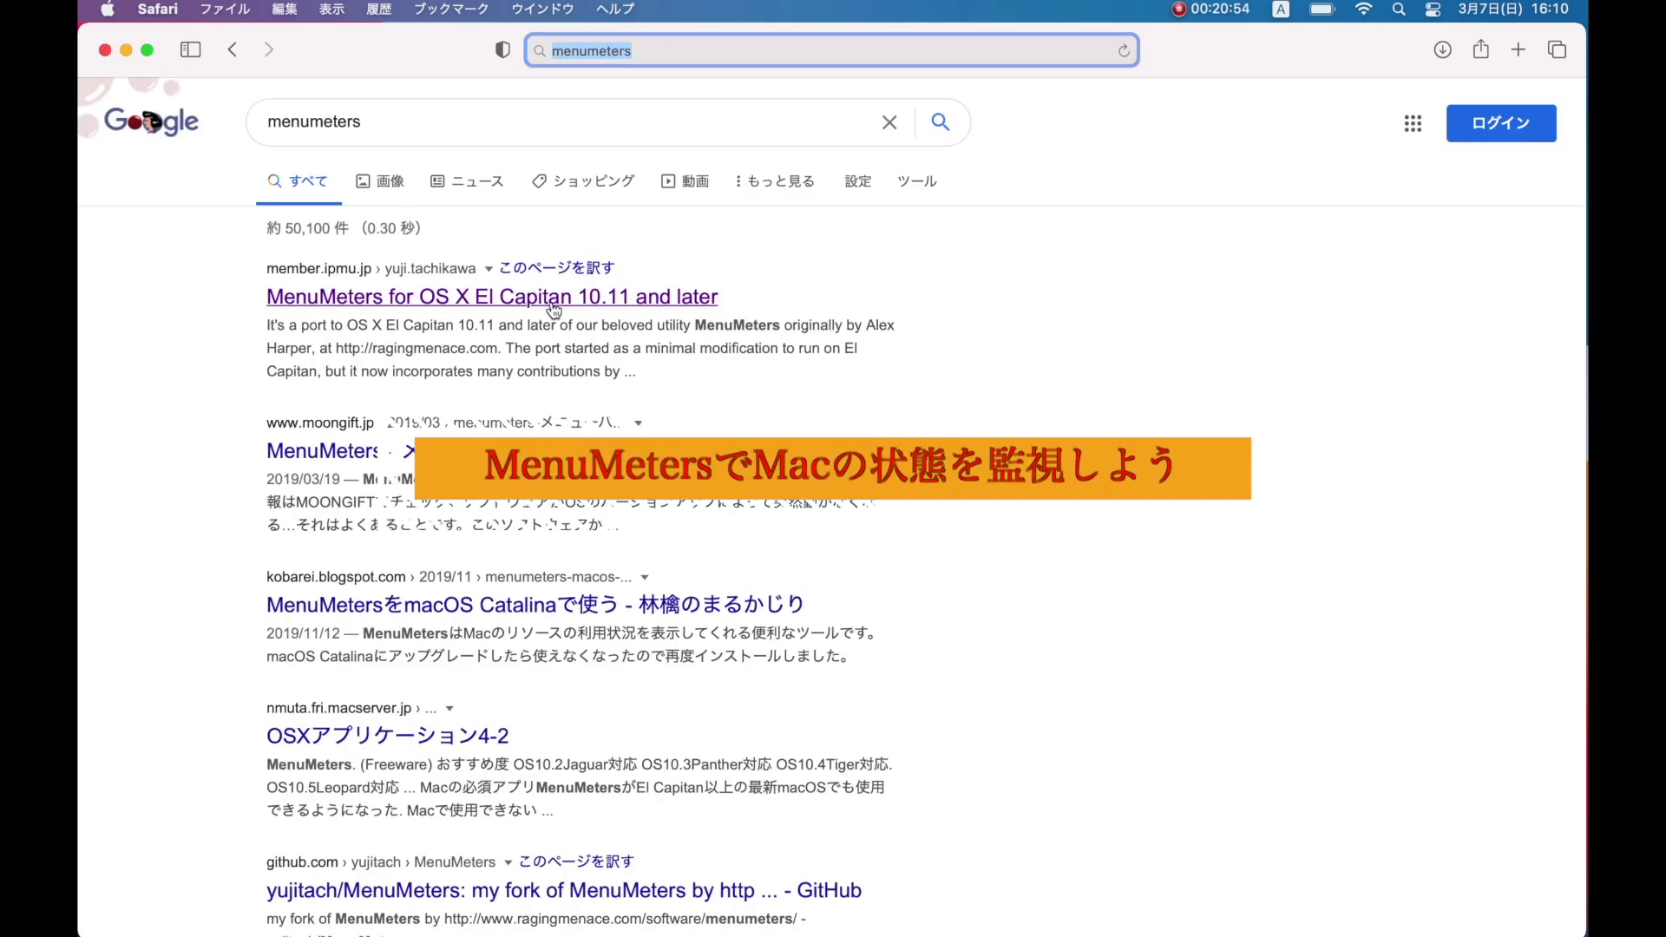
Download the MenuMeters app from the "MenuMeters for OS X El Capitan 10.11 and later" page, and check it in the downloads stack.
left_click(546, 299)
scroll(769, 338, "down", 3)
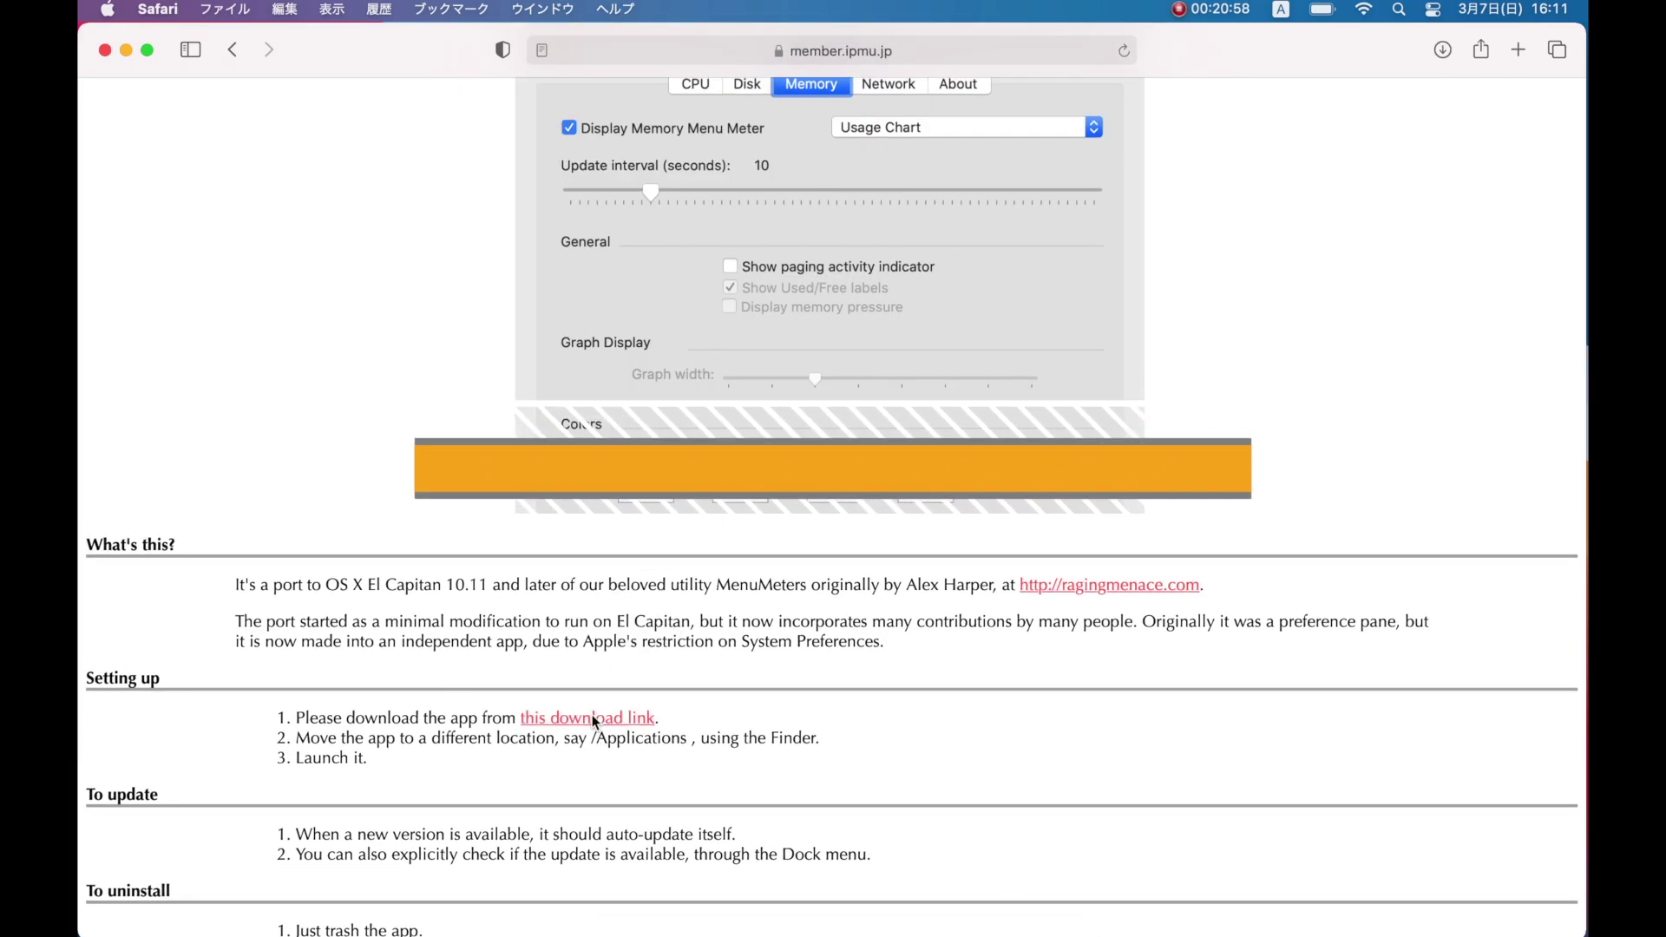
left_click(1019, 888)
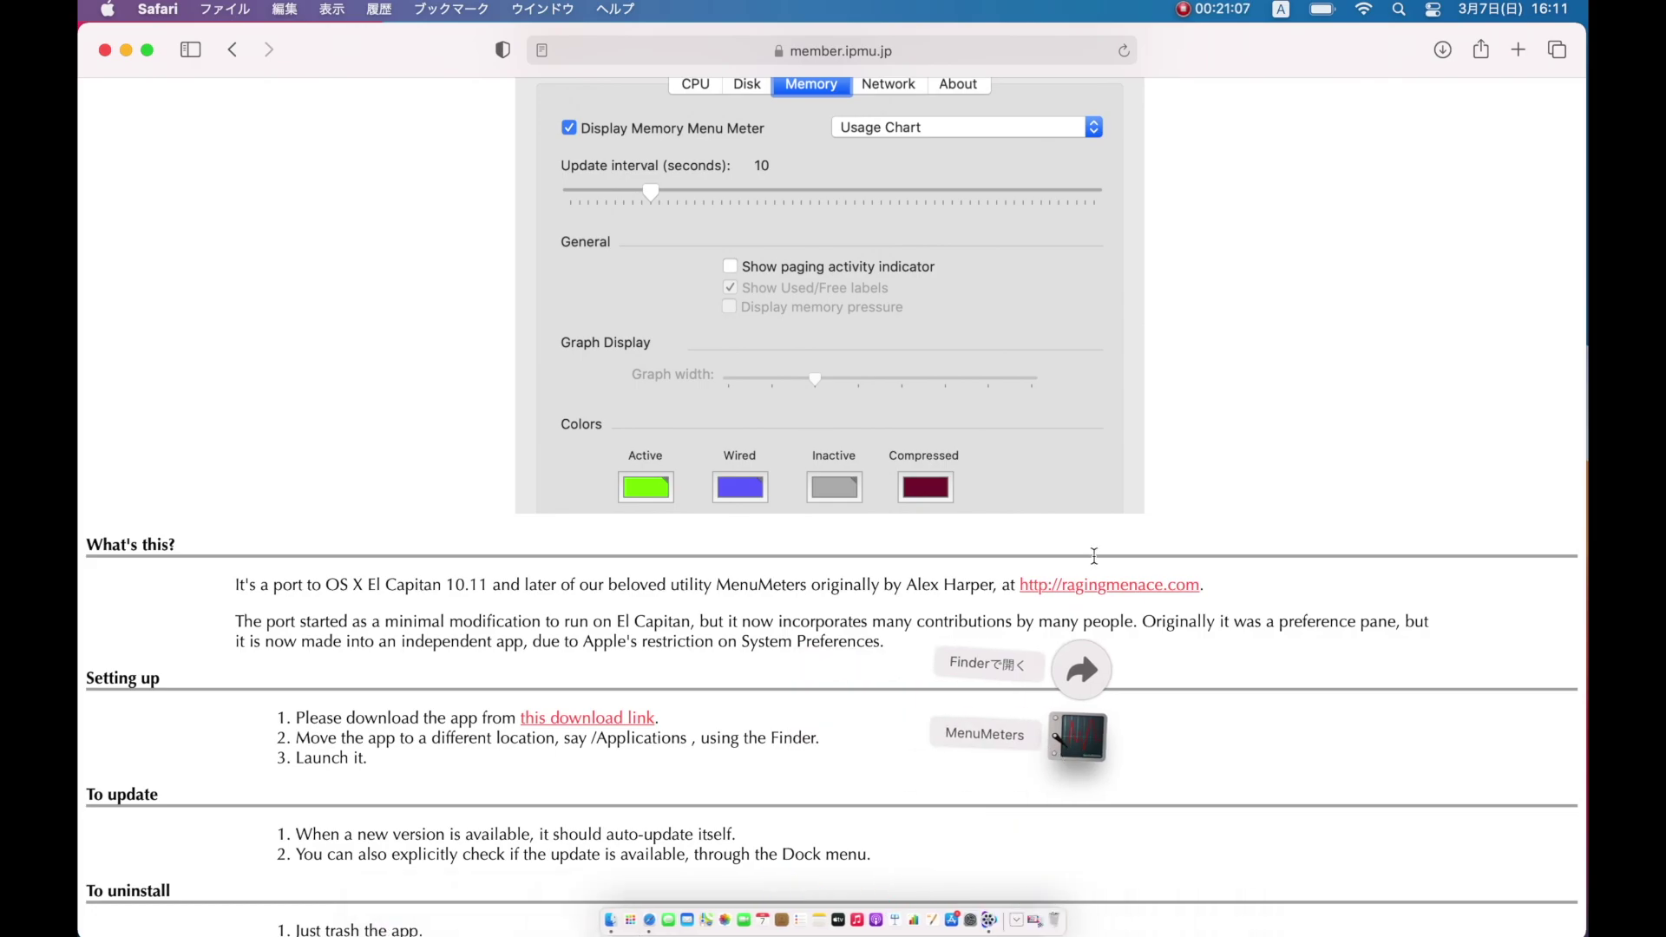
left_click(1247, 386)
Move MenuMeters from the downloads stack into the アプリケーション folder on the neighbouring desktop, and launch it from there.
key("ctrl+Right")
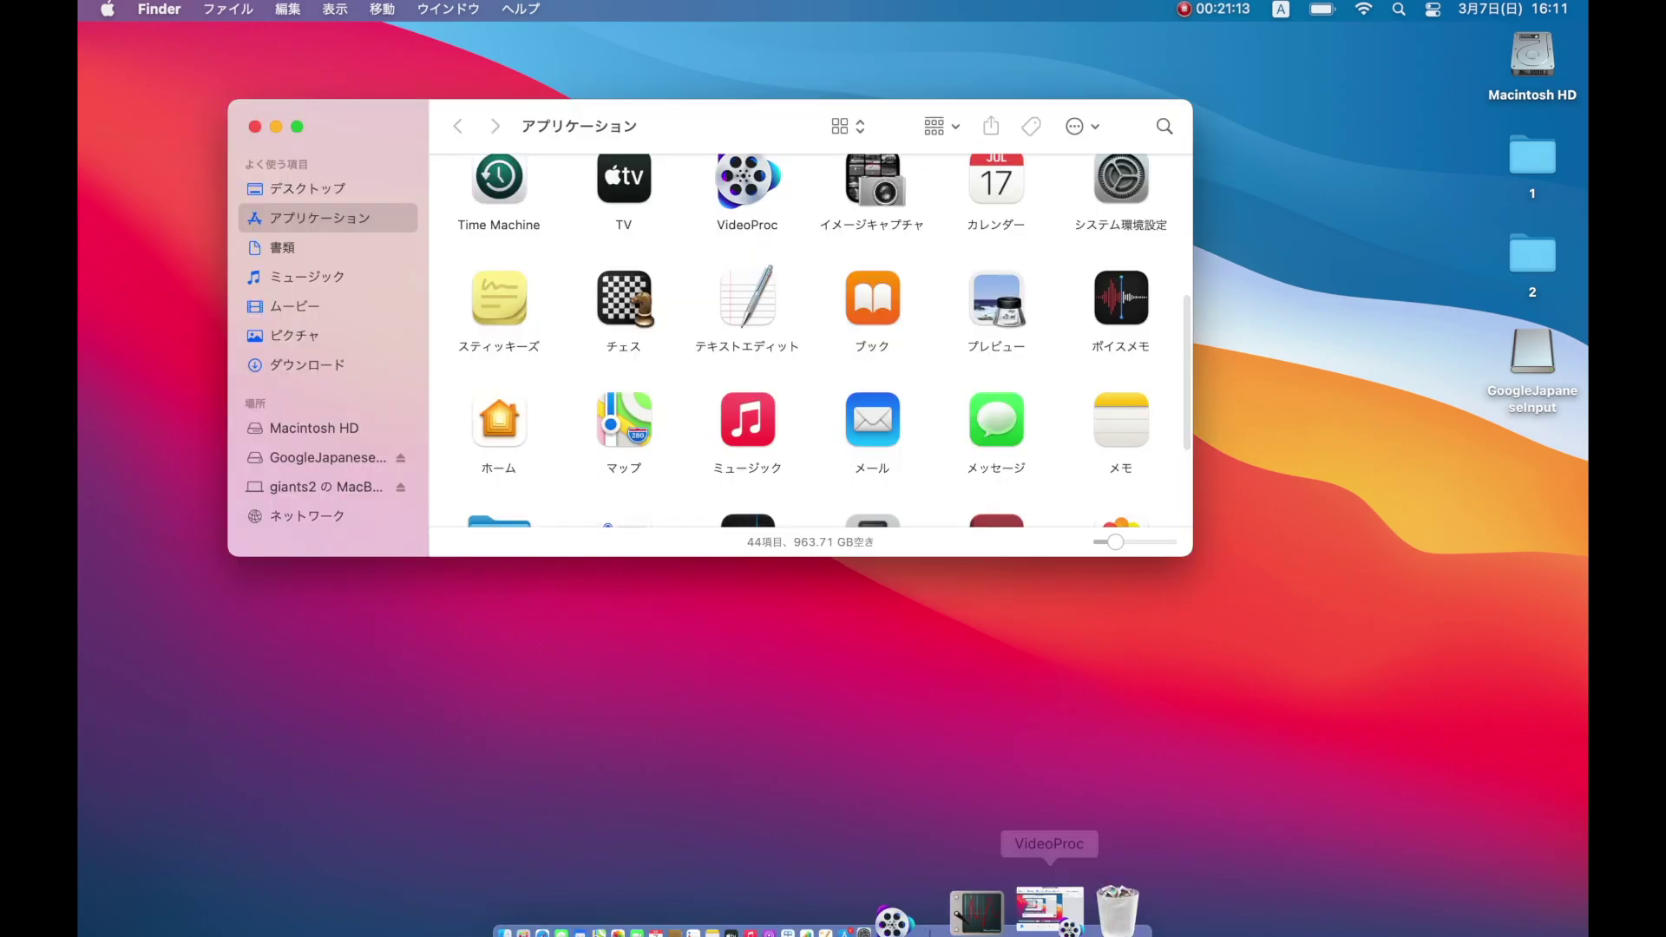
left_click(1007, 888)
left_click_drag(1058, 737, 927, 372)
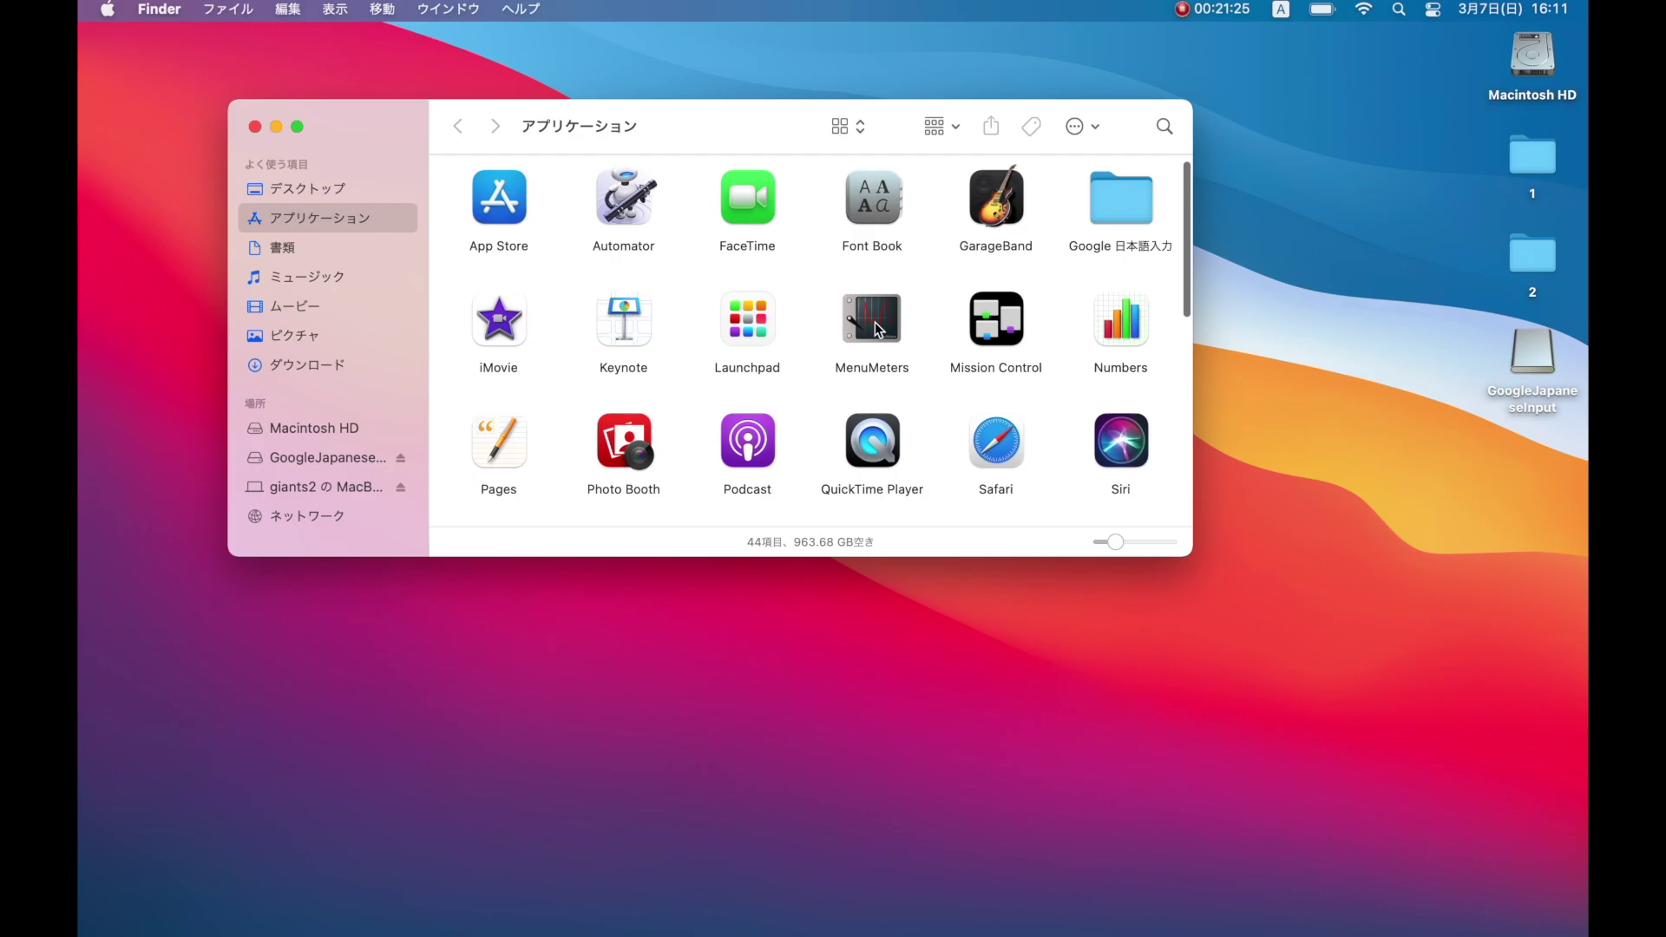
double_click(868, 326)
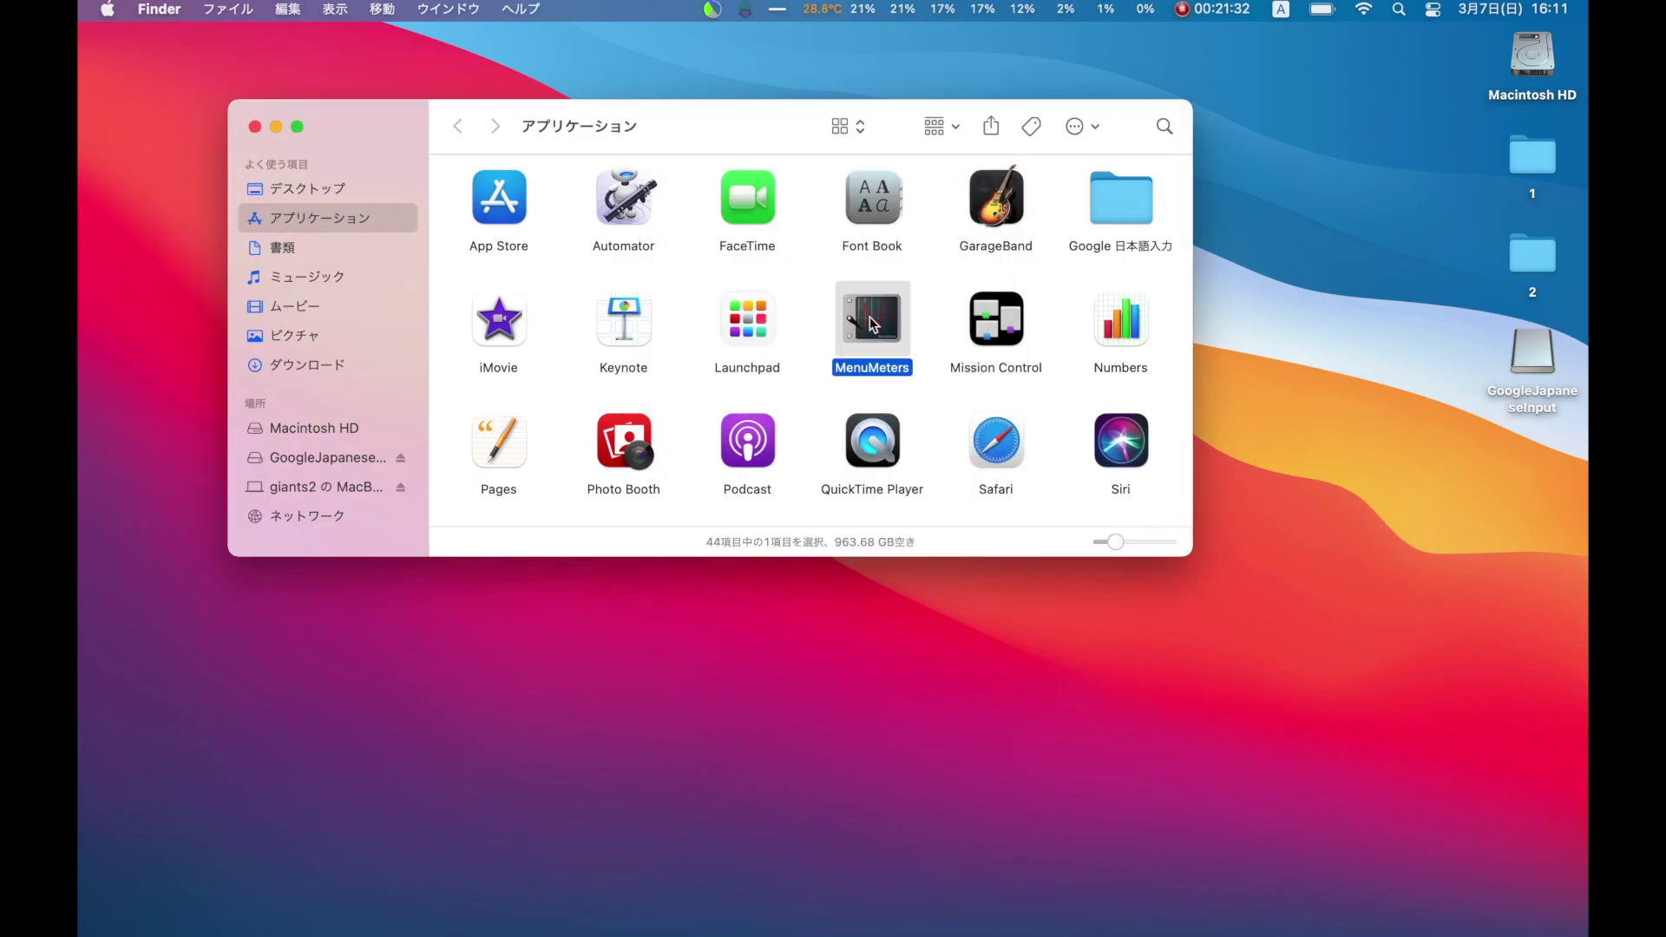
Check the MenuMeters entry among the ログイン項目 of ユーザとグループ in システム環境設定, and close the settings and アプリケーション windows.
mouse_move(1004, 926)
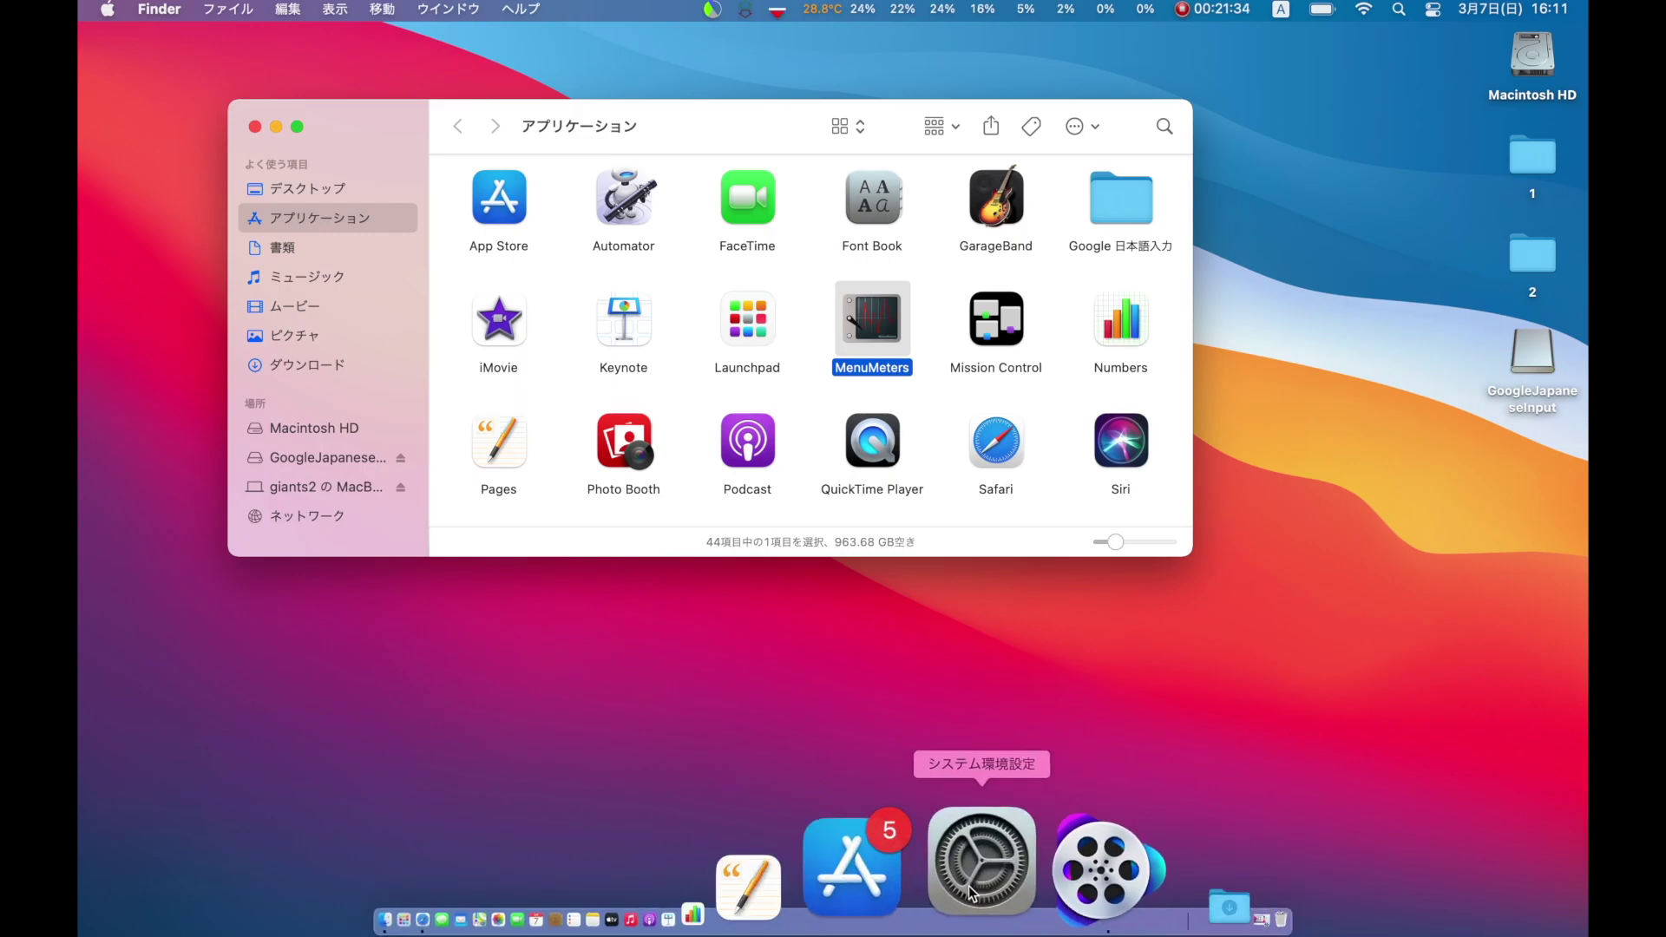
left_click(972, 893)
left_click_drag(945, 100, 969, 5)
left_click(879, 329)
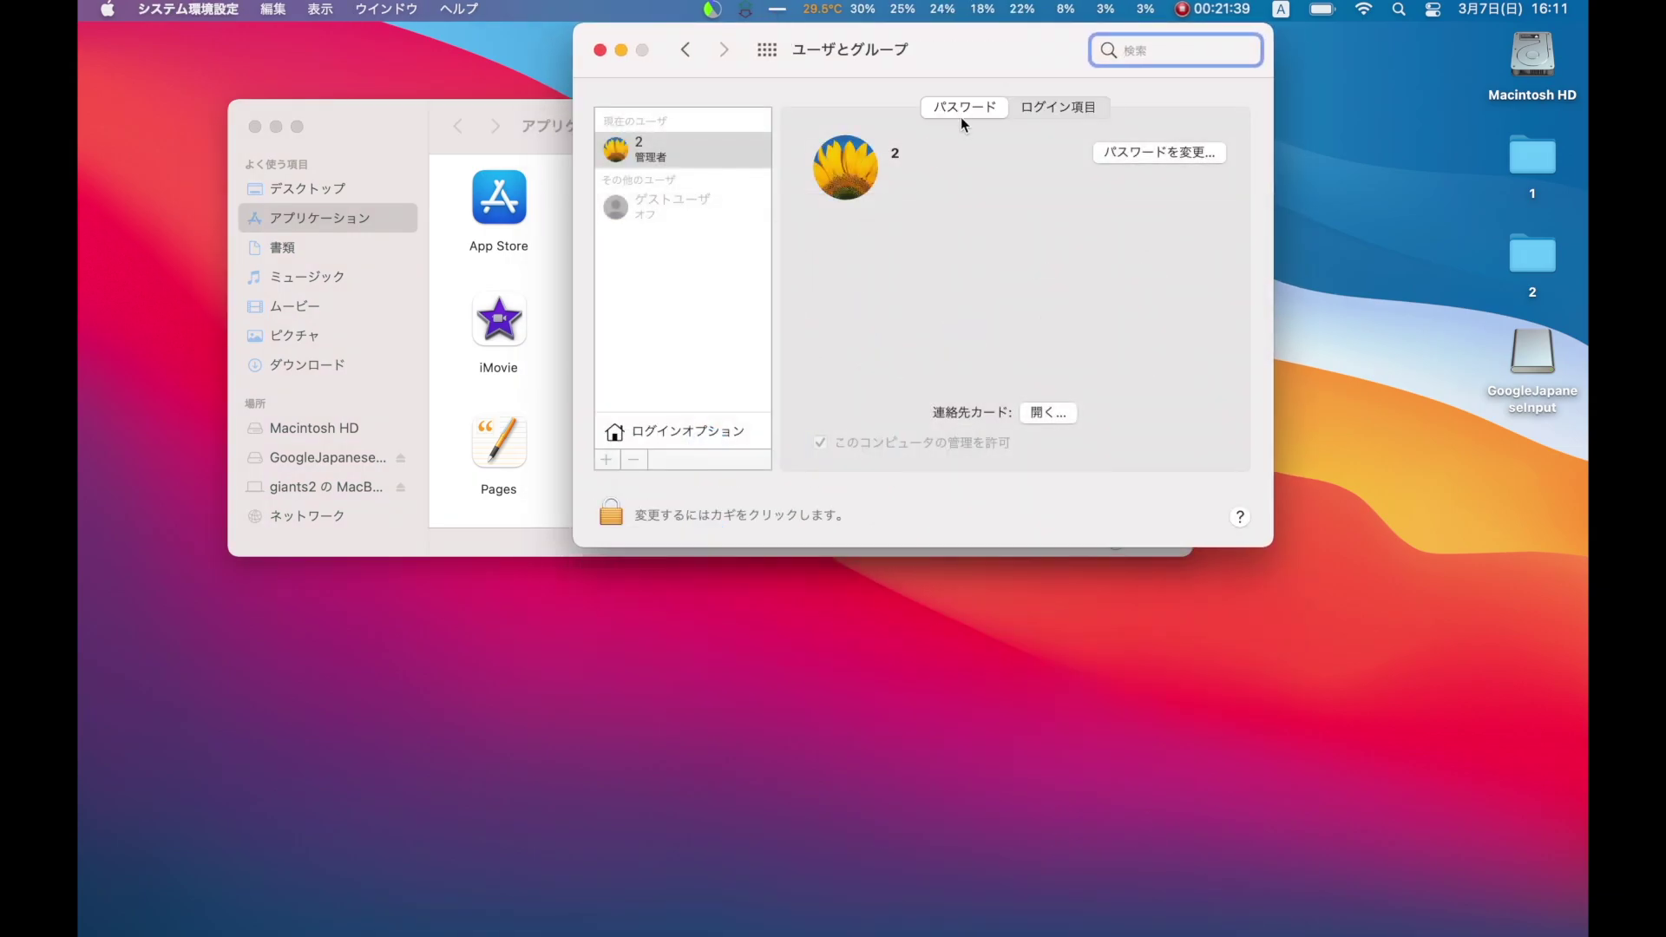
left_click(1053, 106)
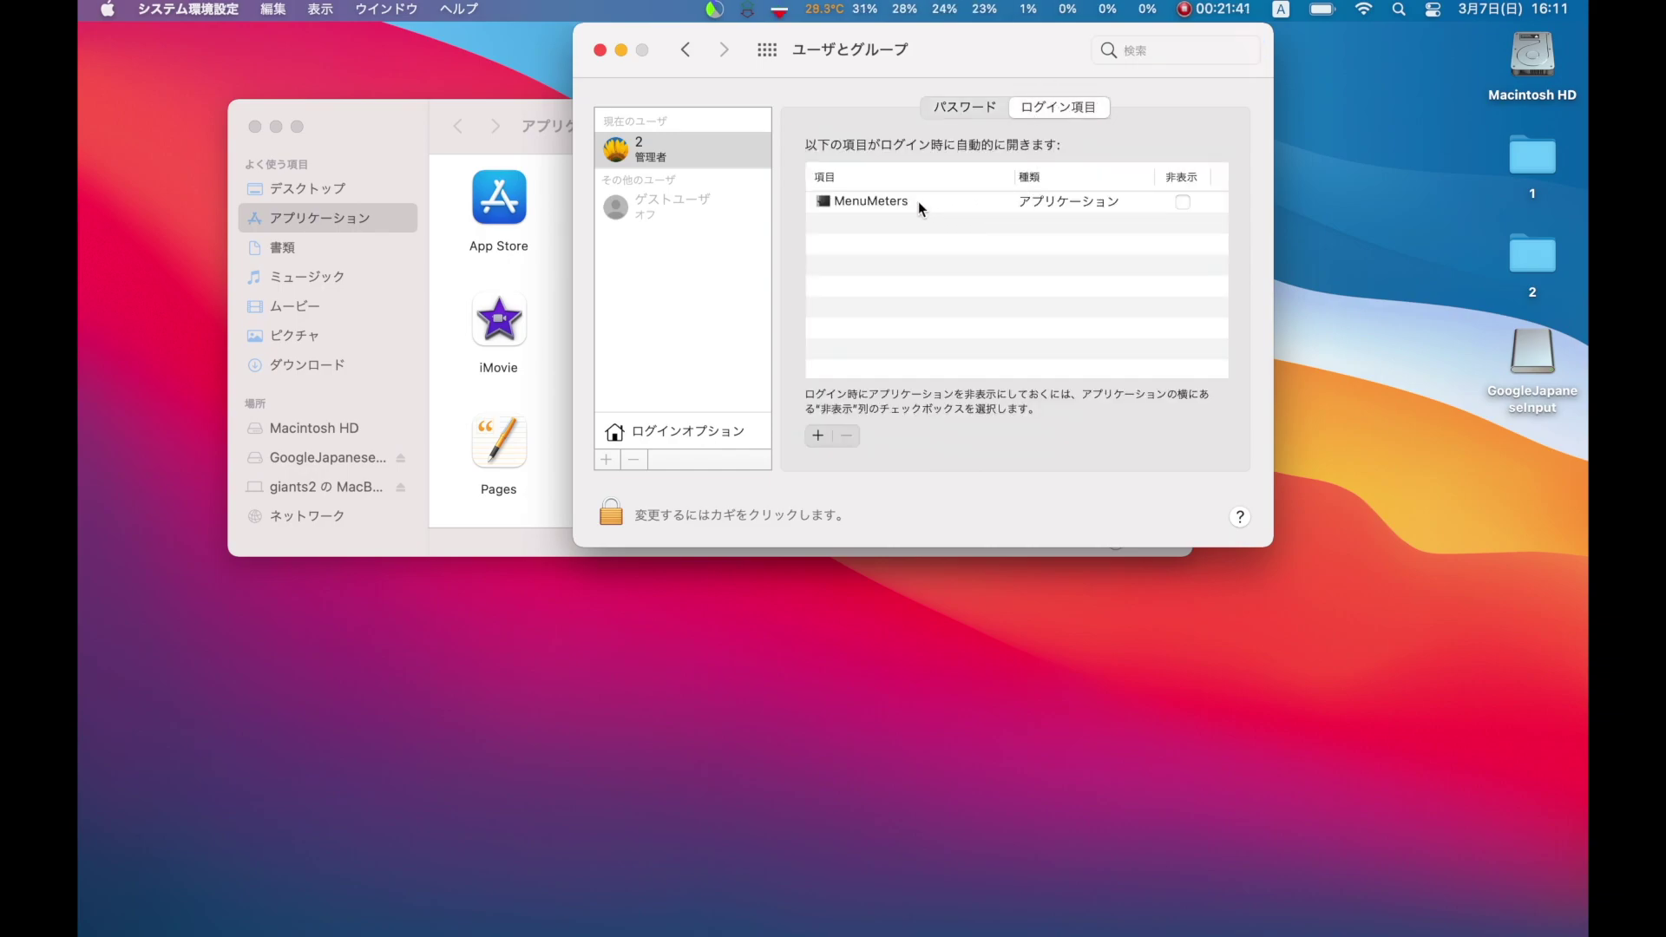
left_click(902, 201)
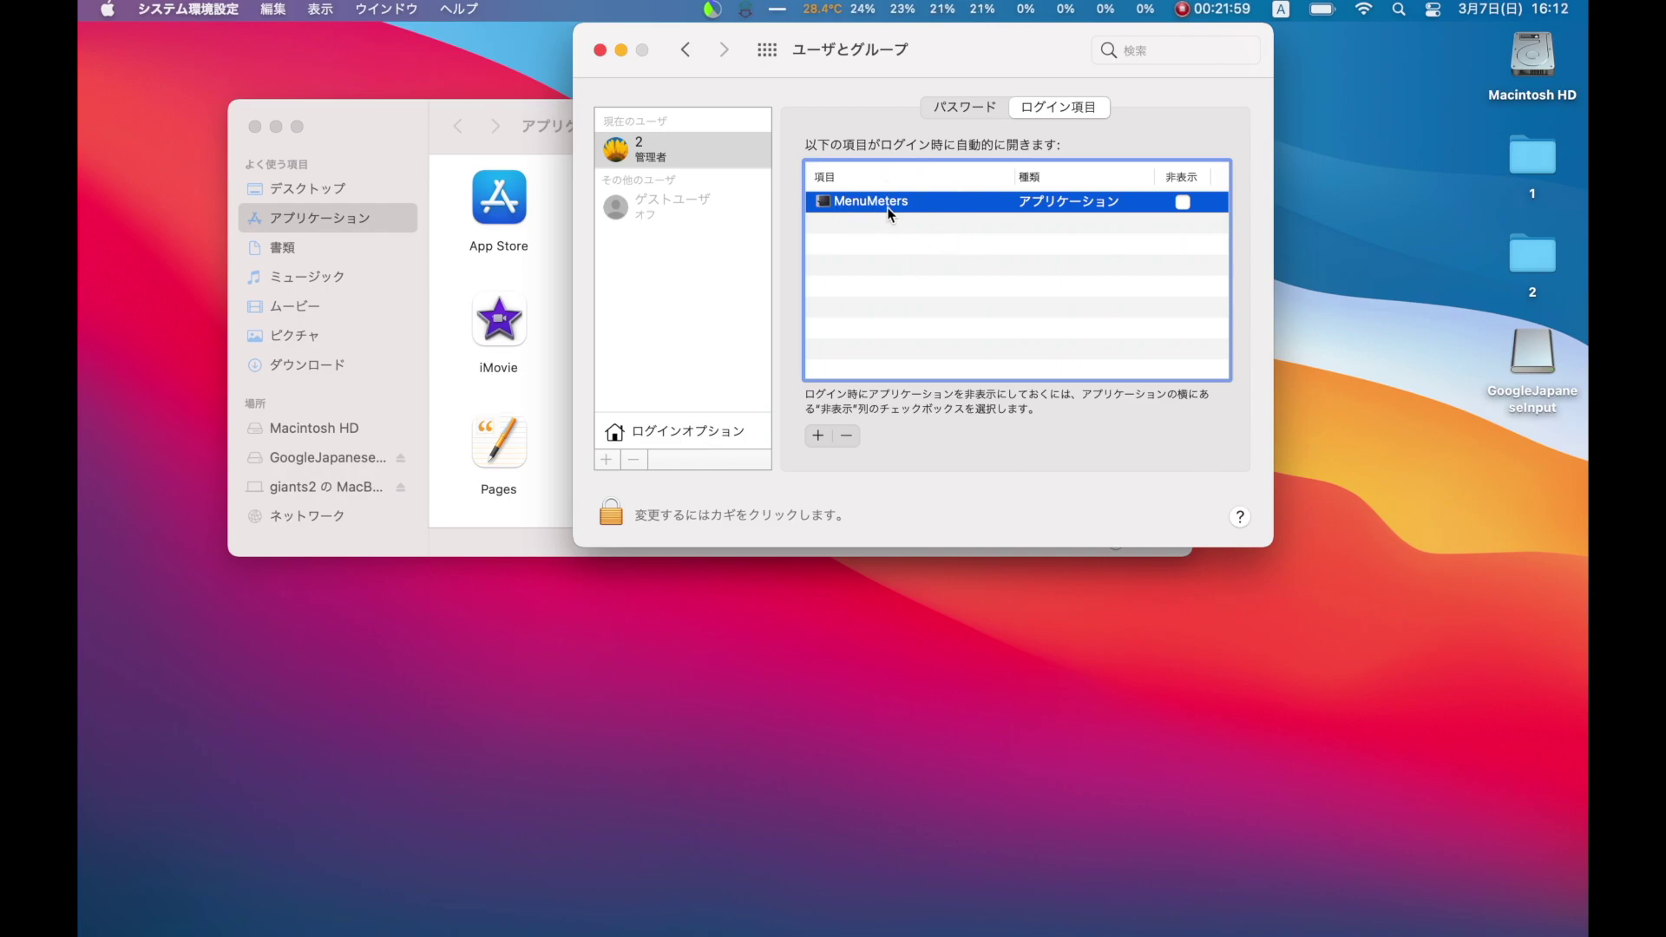
left_click(600, 49)
left_click(254, 126)
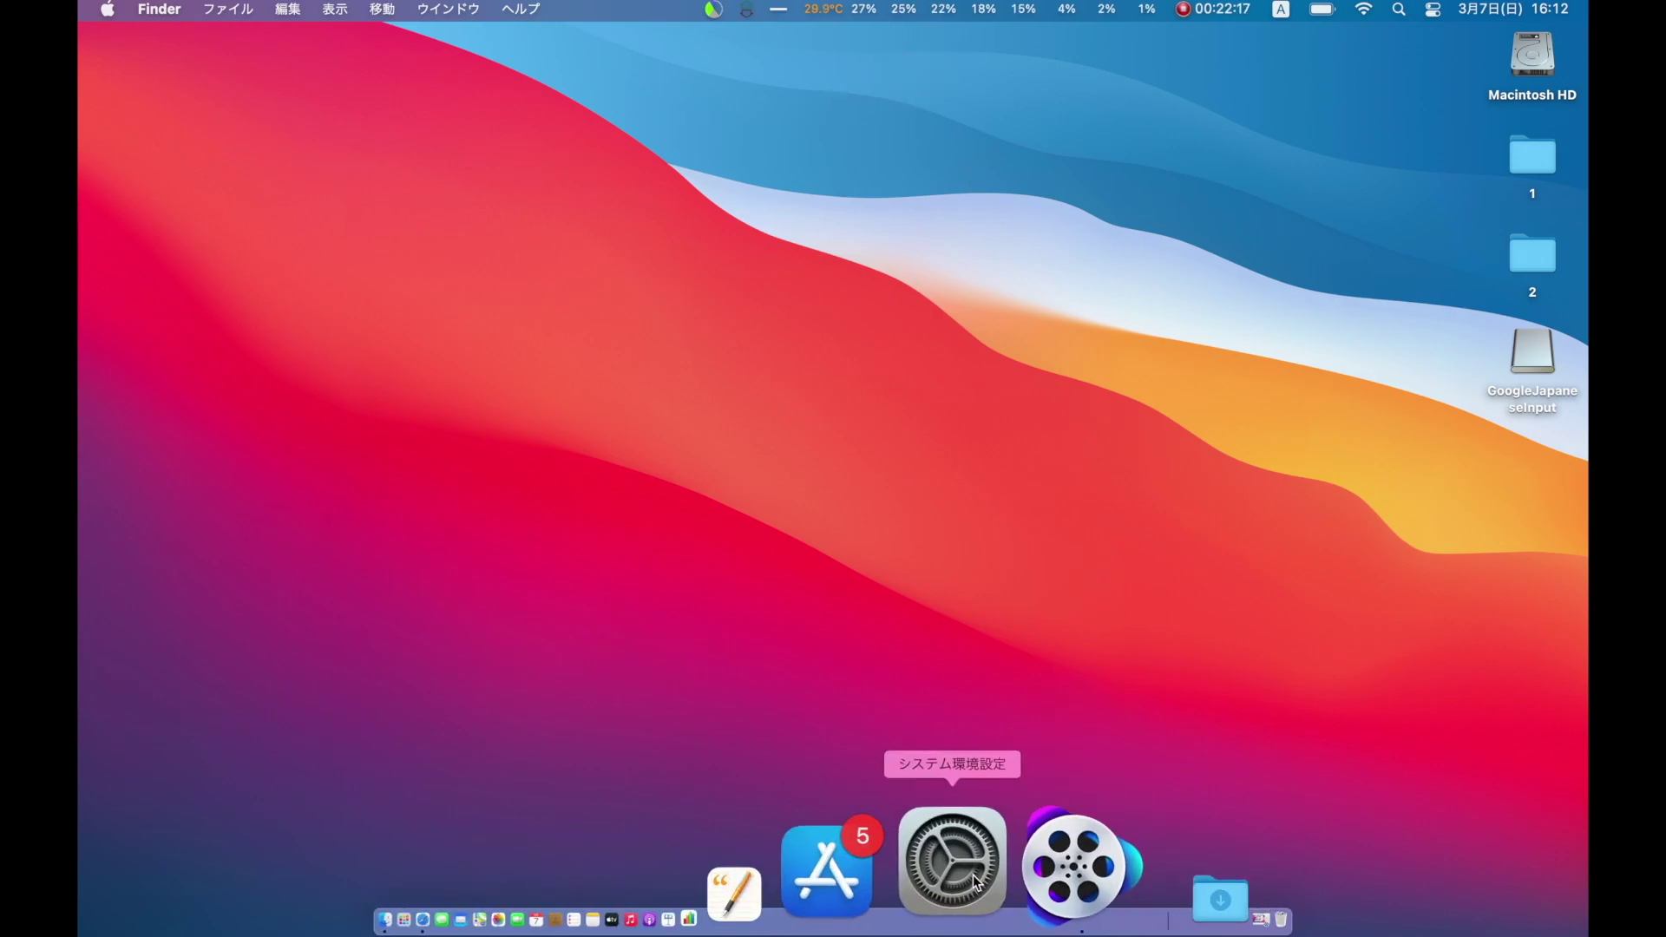
Open the MenuMeters preferences from its CPU meter, move the window down, and examine the CPU and ディスク settings.
left_click(910, 10)
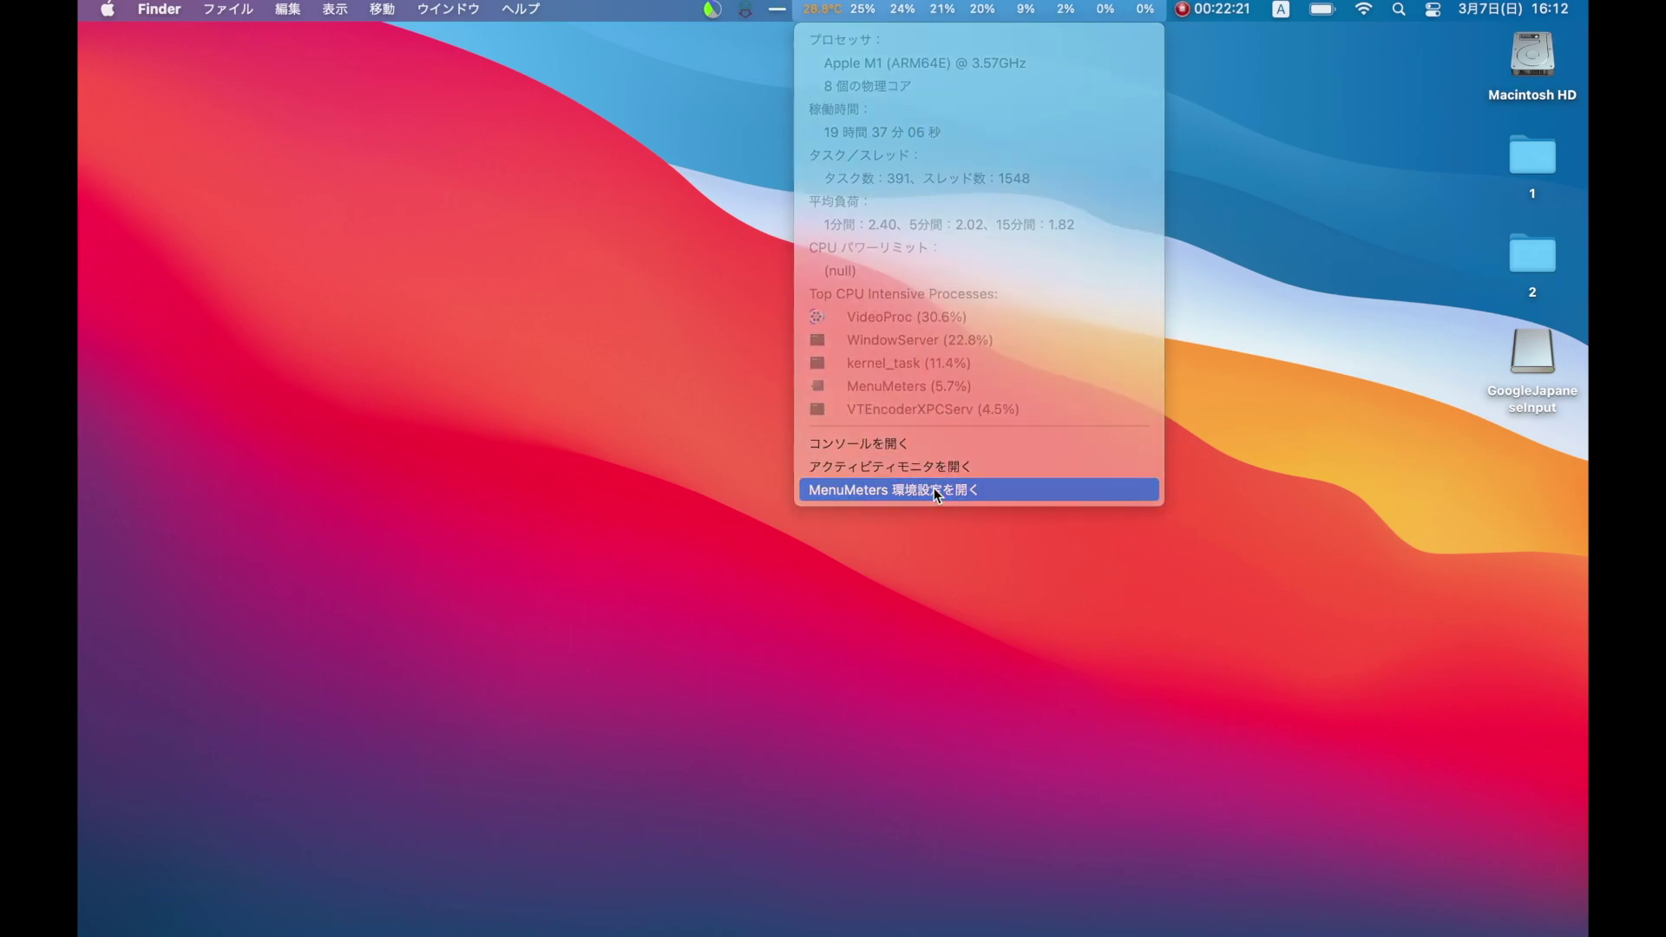
left_click(933, 488)
left_click_drag(717, 39, 736, 134)
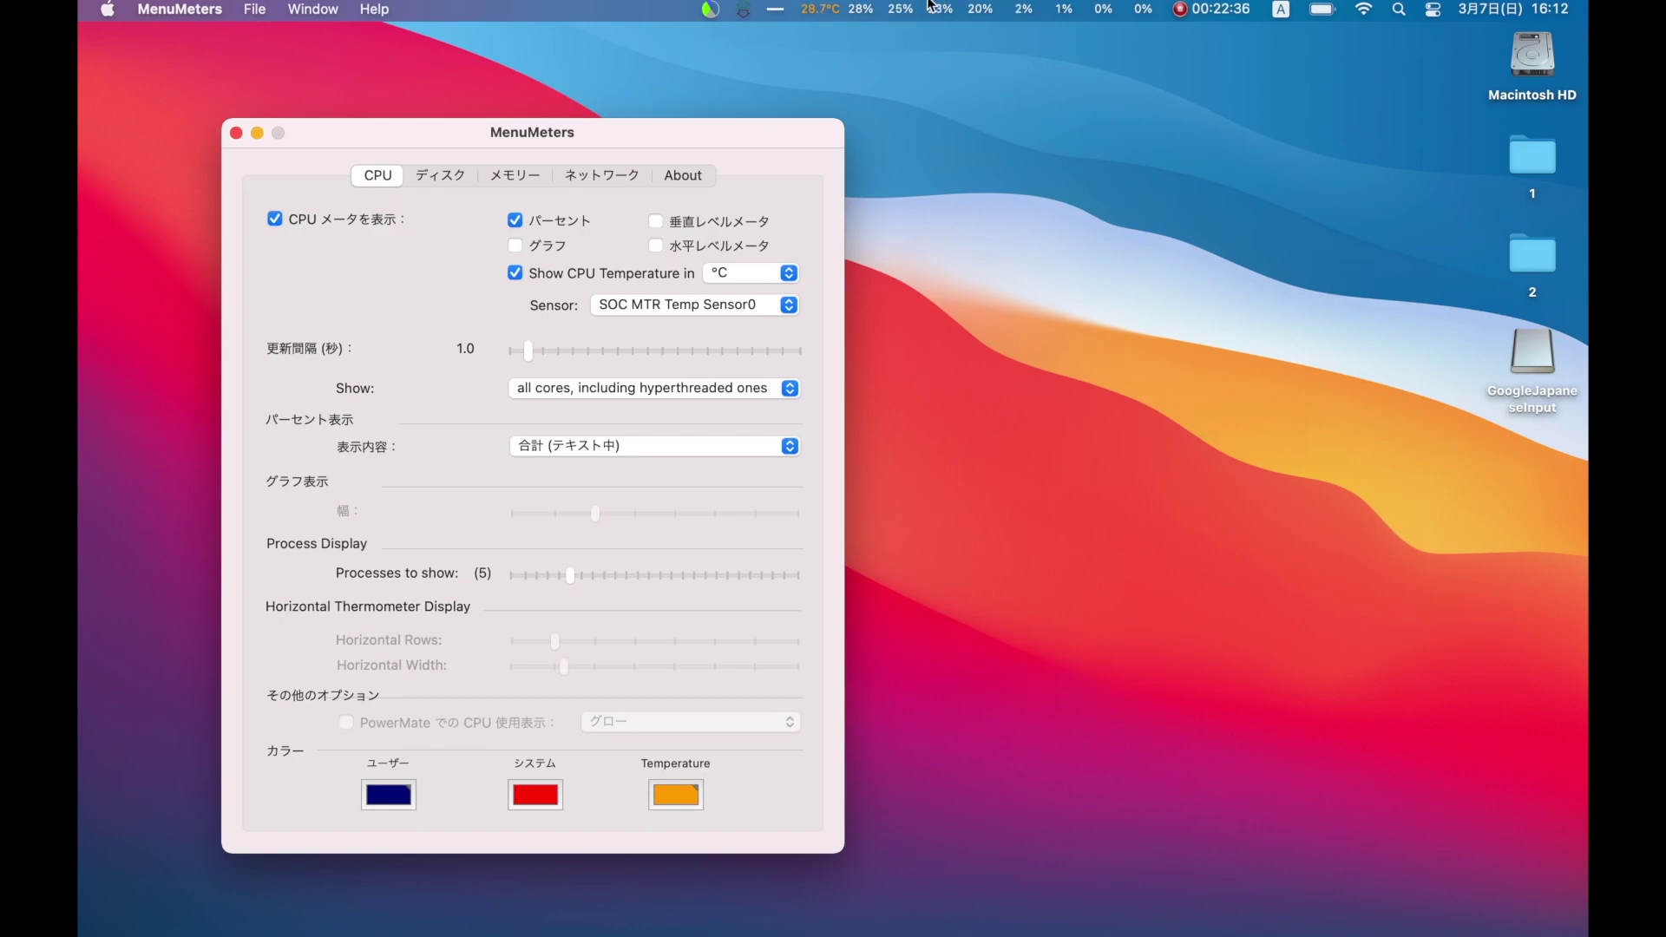
left_click(454, 184)
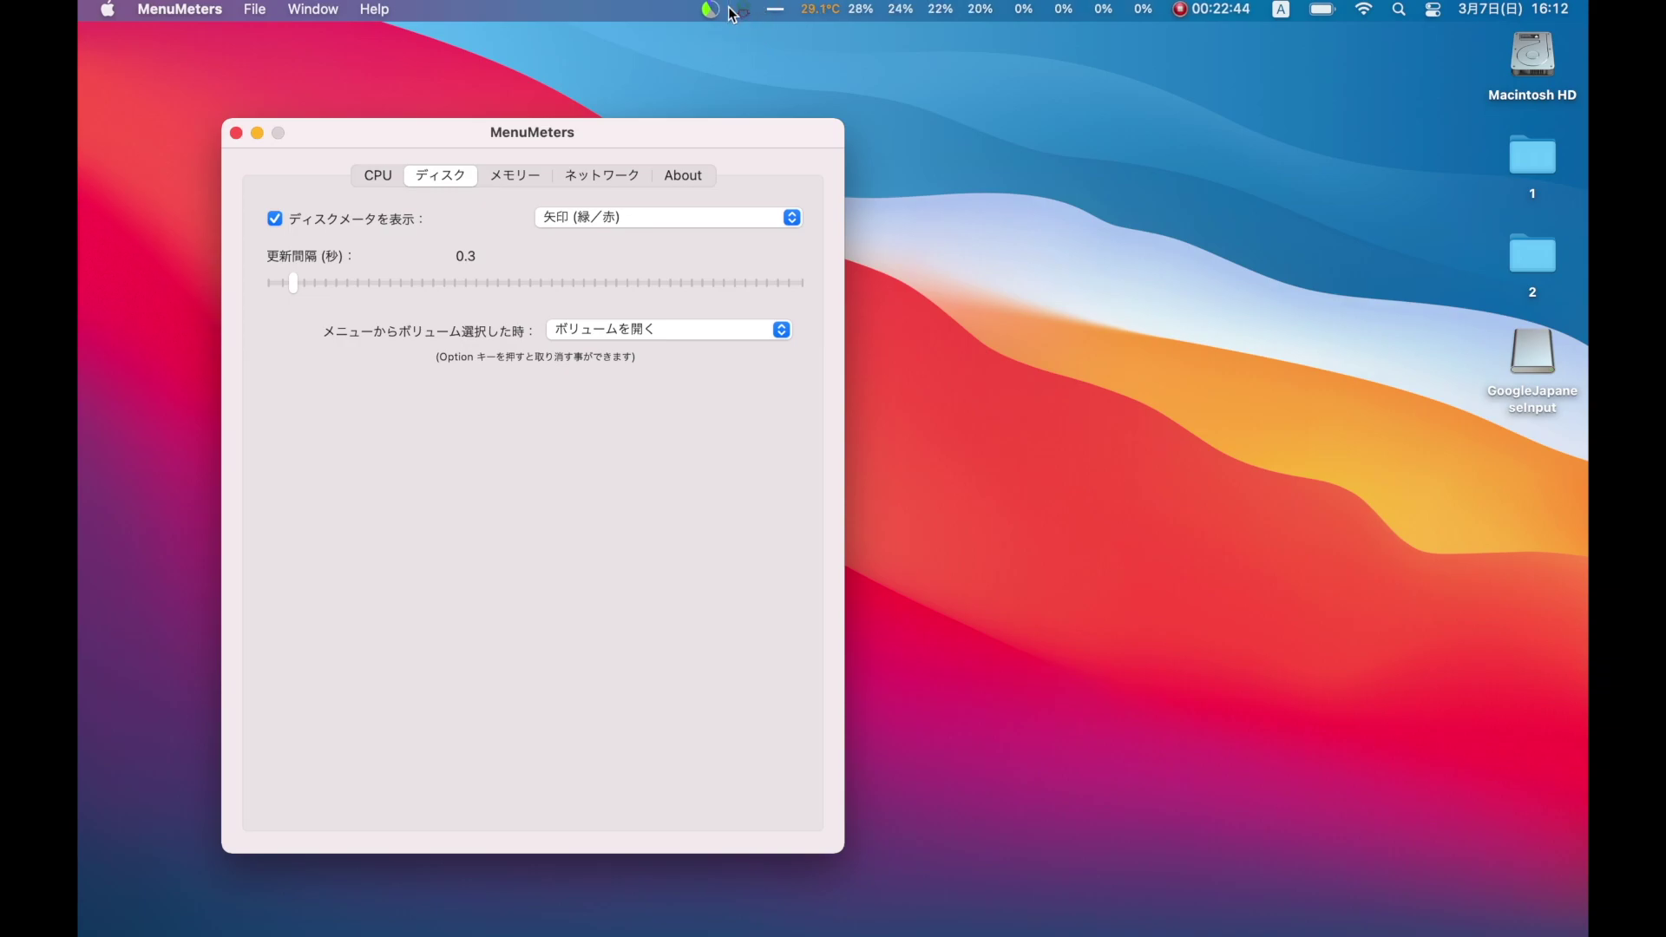
Toggle the disk meter's display in the menu bar, and leave it turned off.
left_click(276, 220)
left_click(276, 220)
left_click(277, 219)
left_click(277, 220)
Try the memory meter as バーグラフ, ヒストリーグラフ and 使用量／空き容量の合計, and set it back to 円グラフ.
left_click(507, 177)
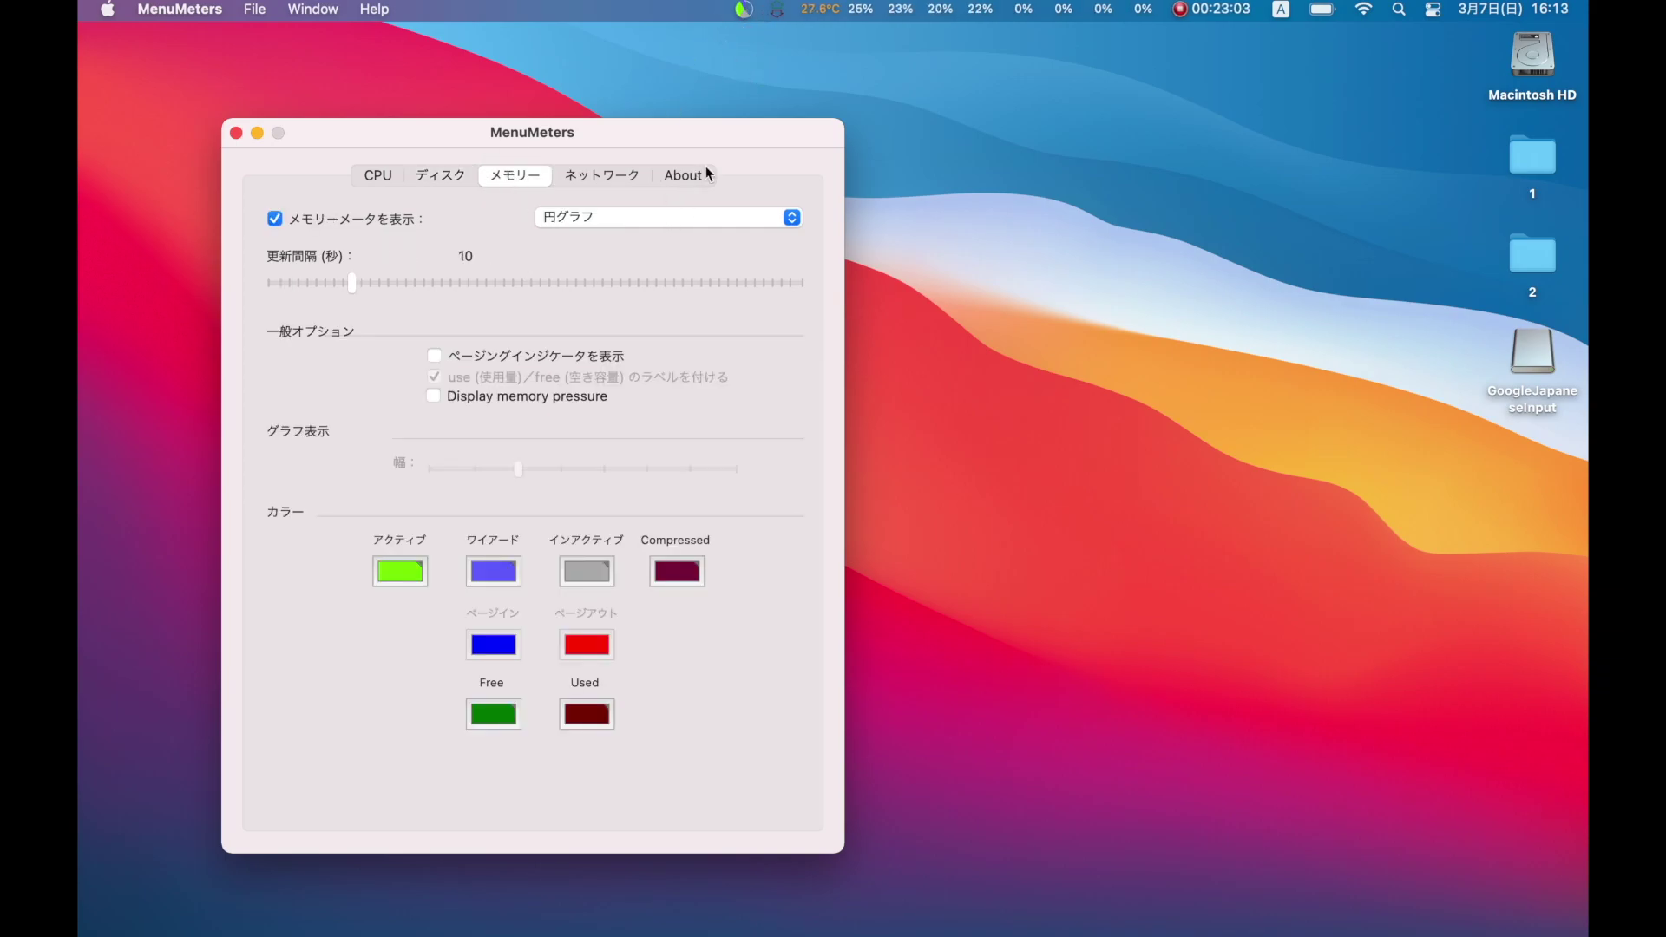
left_click(636, 217)
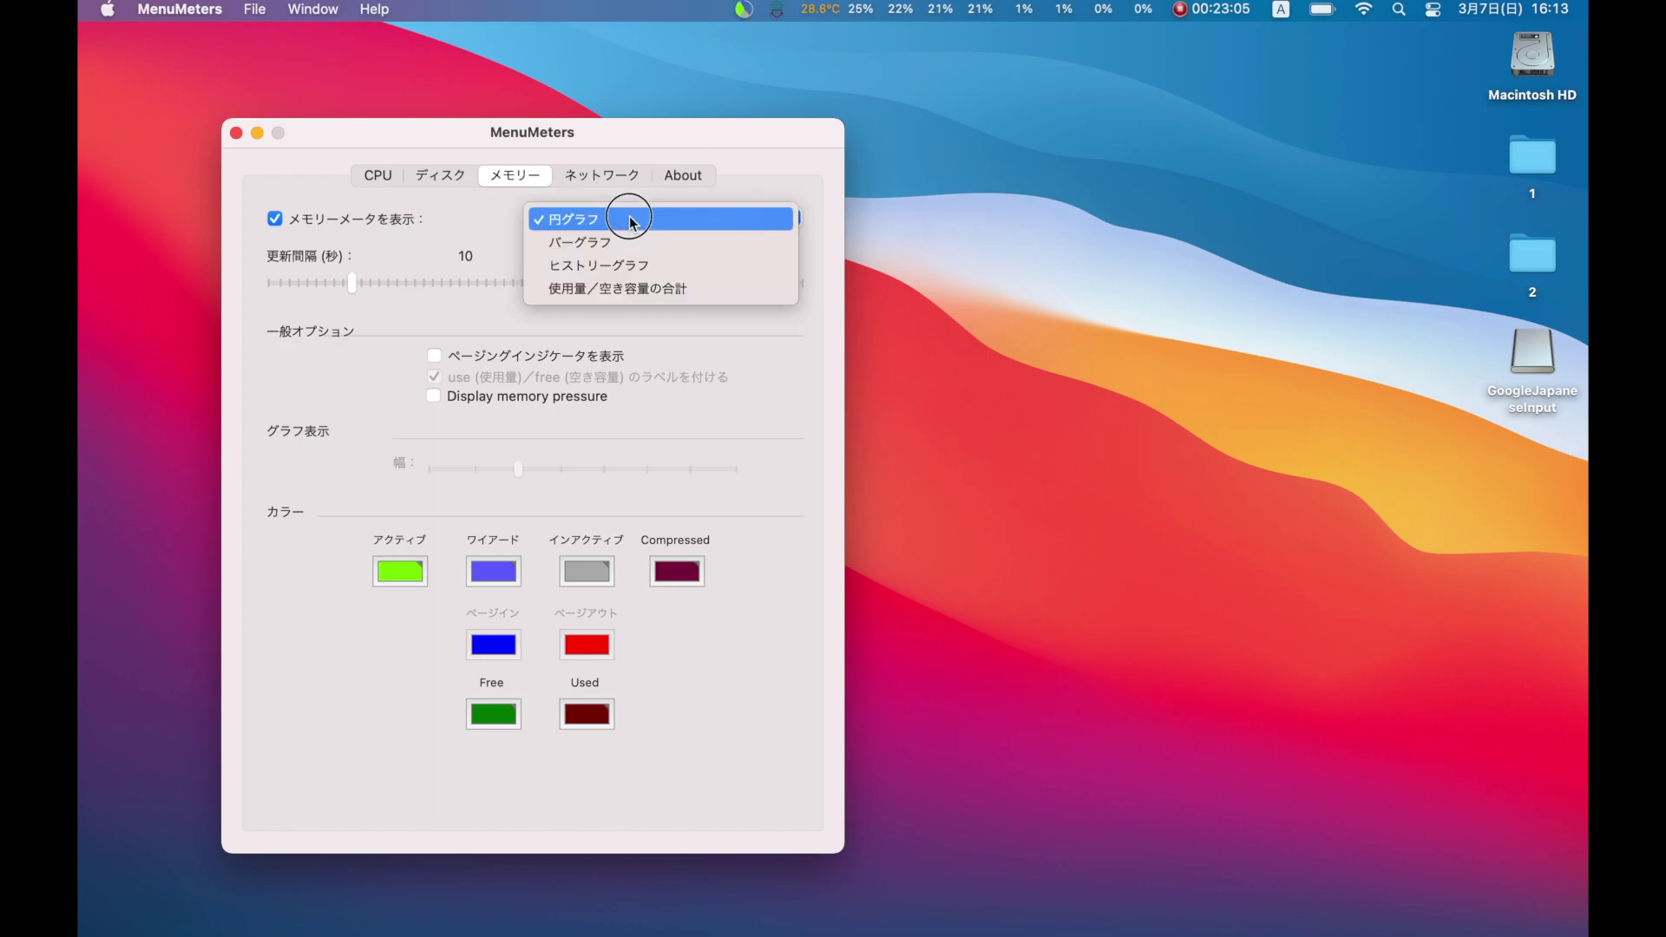
left_click(636, 248)
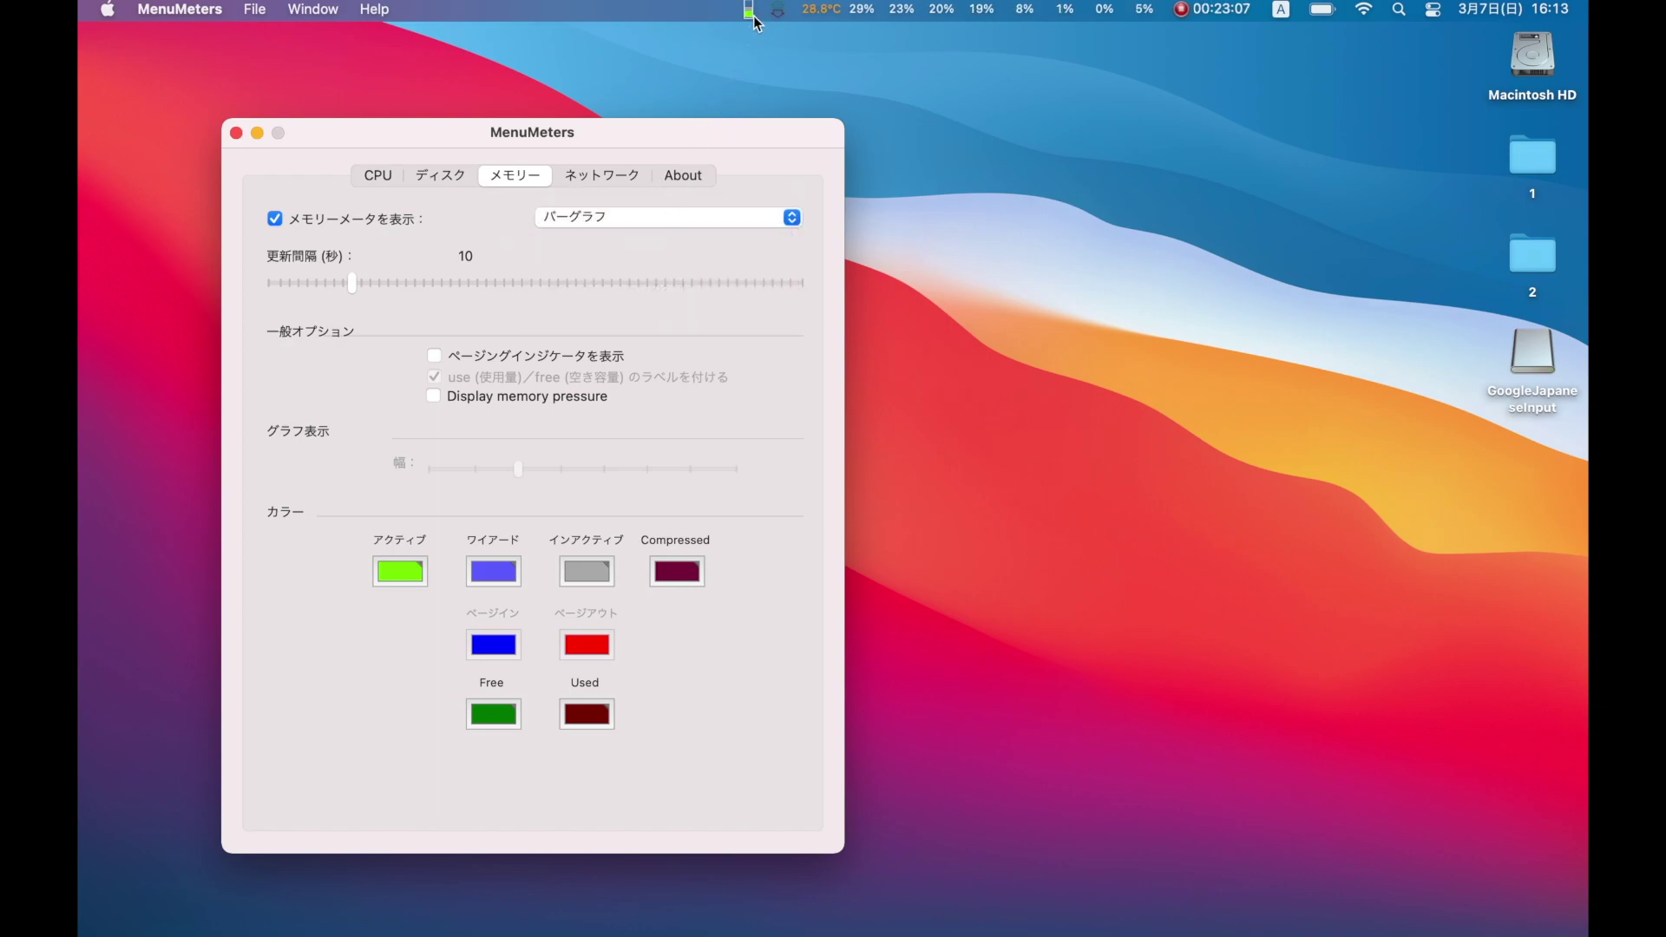
left_click(643, 217)
left_click(643, 243)
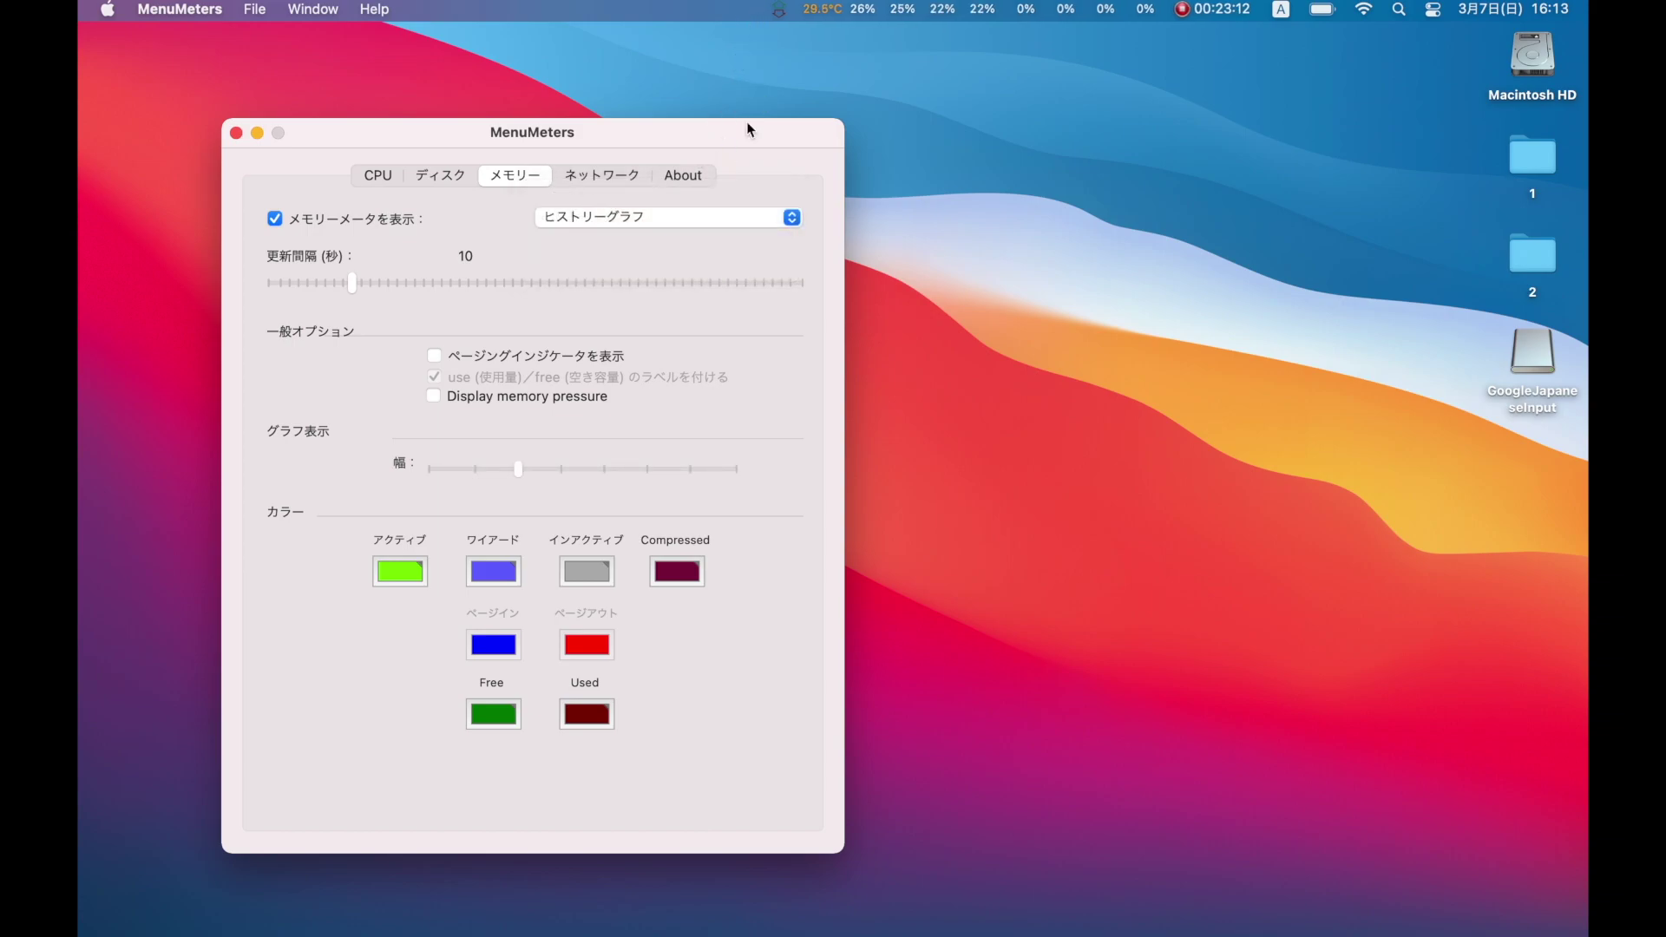
left_click(653, 219)
left_click(650, 251)
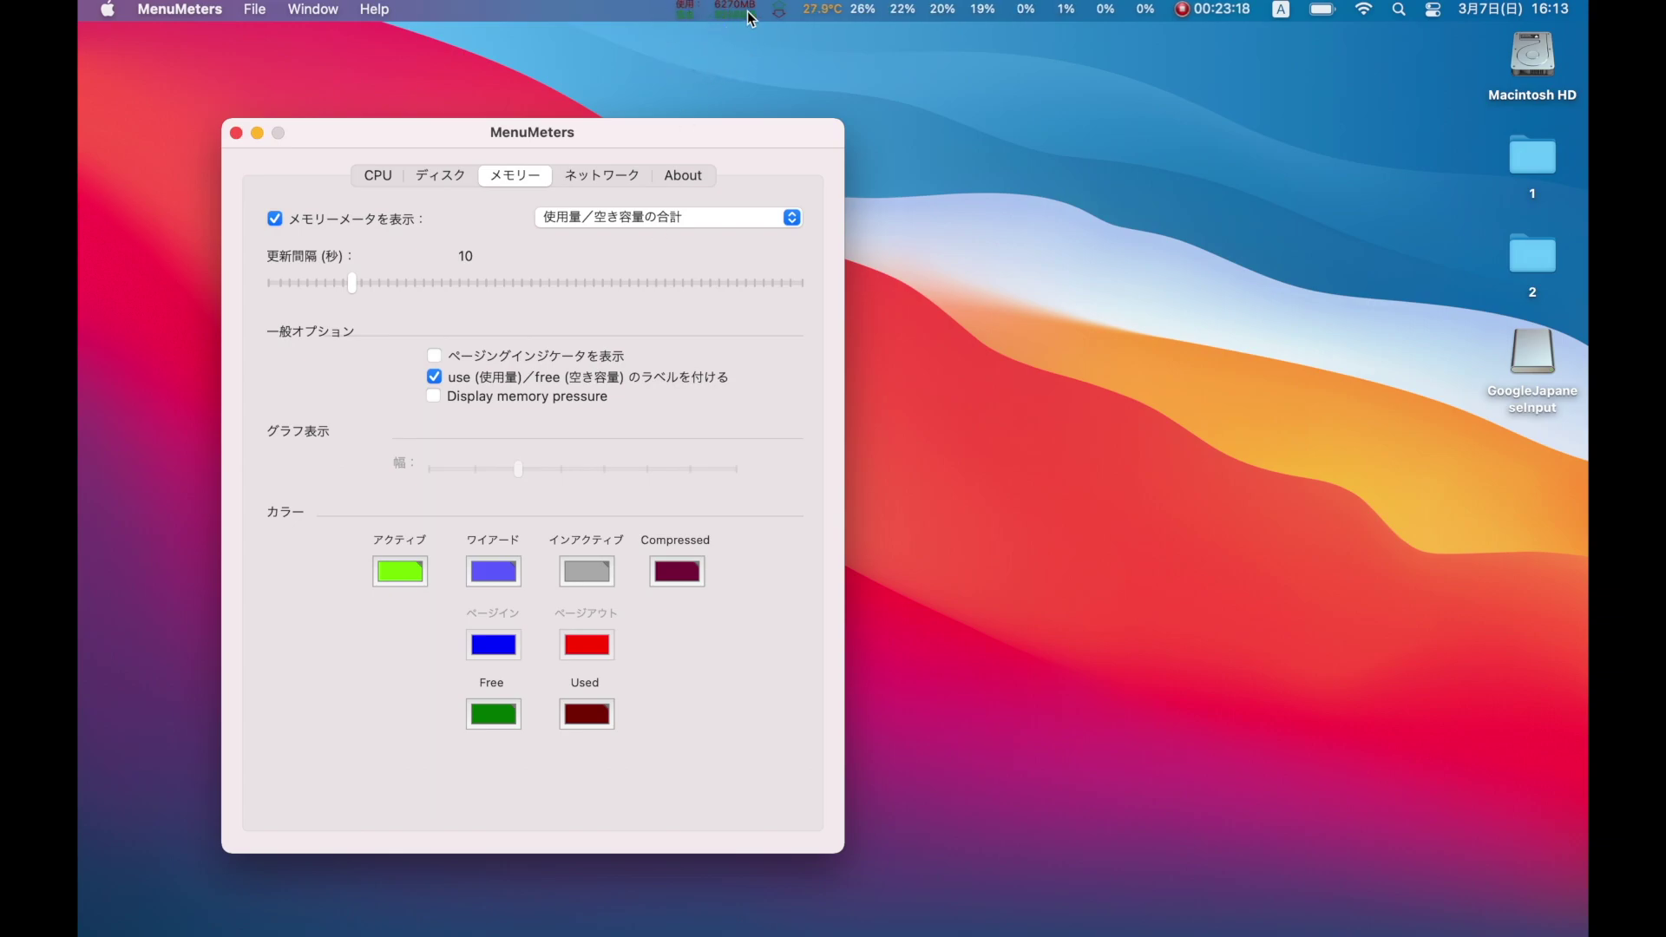
left_click(640, 217)
left_click(636, 156)
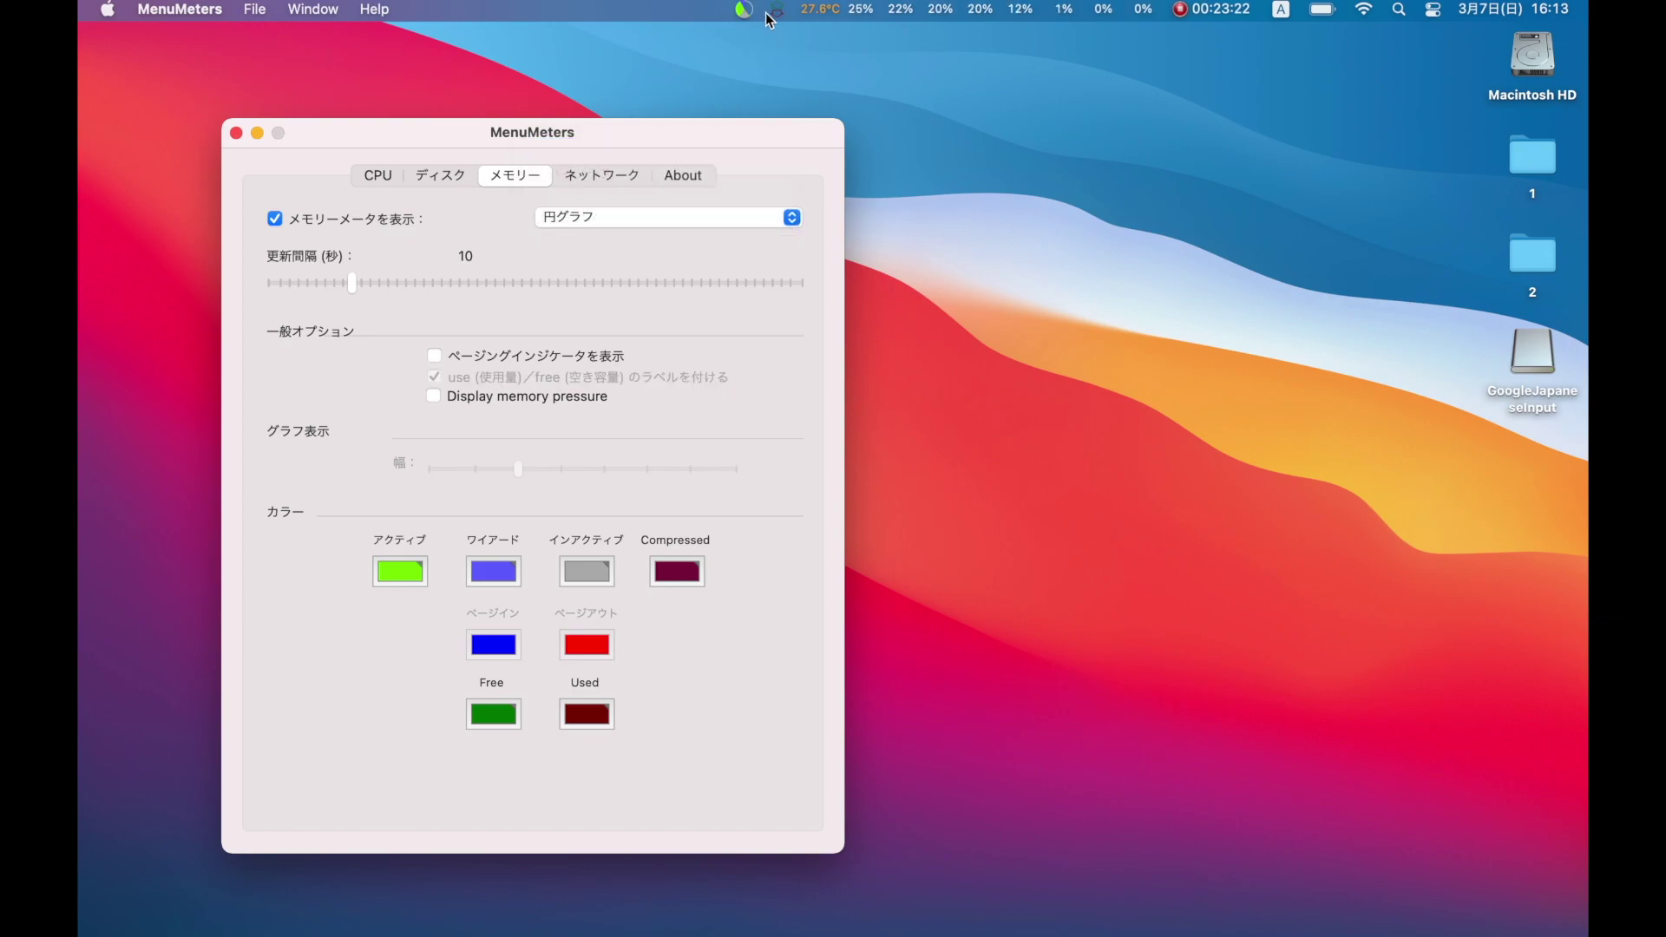
Examine the ネットワーク meter settings, and close the MenuMeters preferences window.
left_click(589, 177)
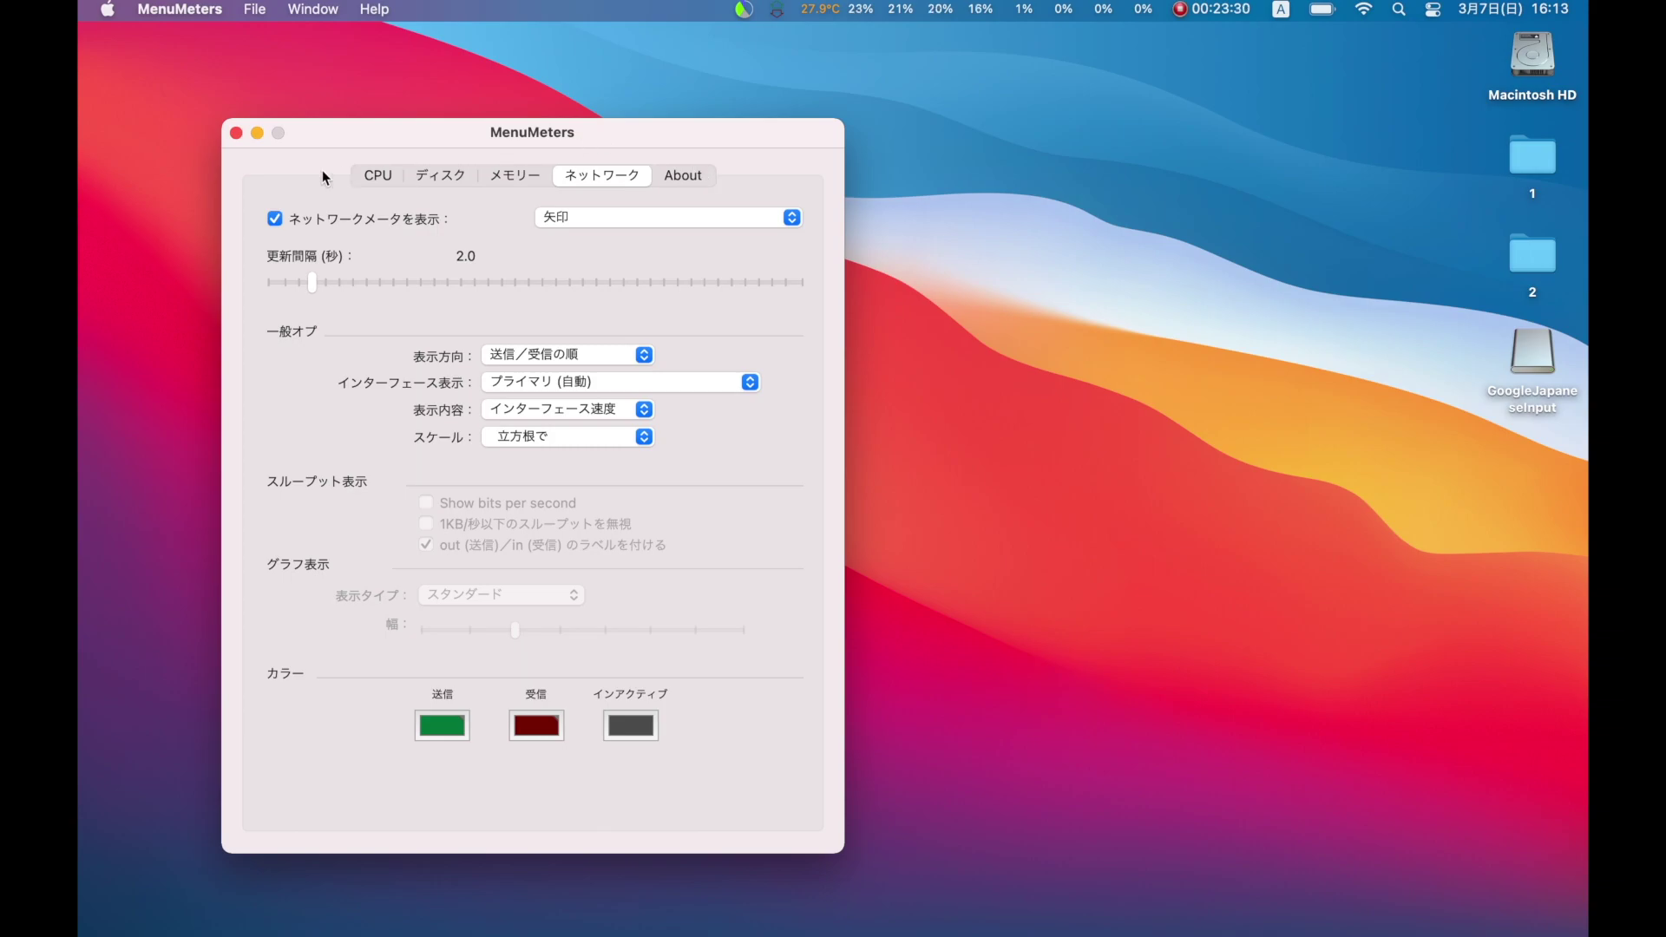
left_click(236, 133)
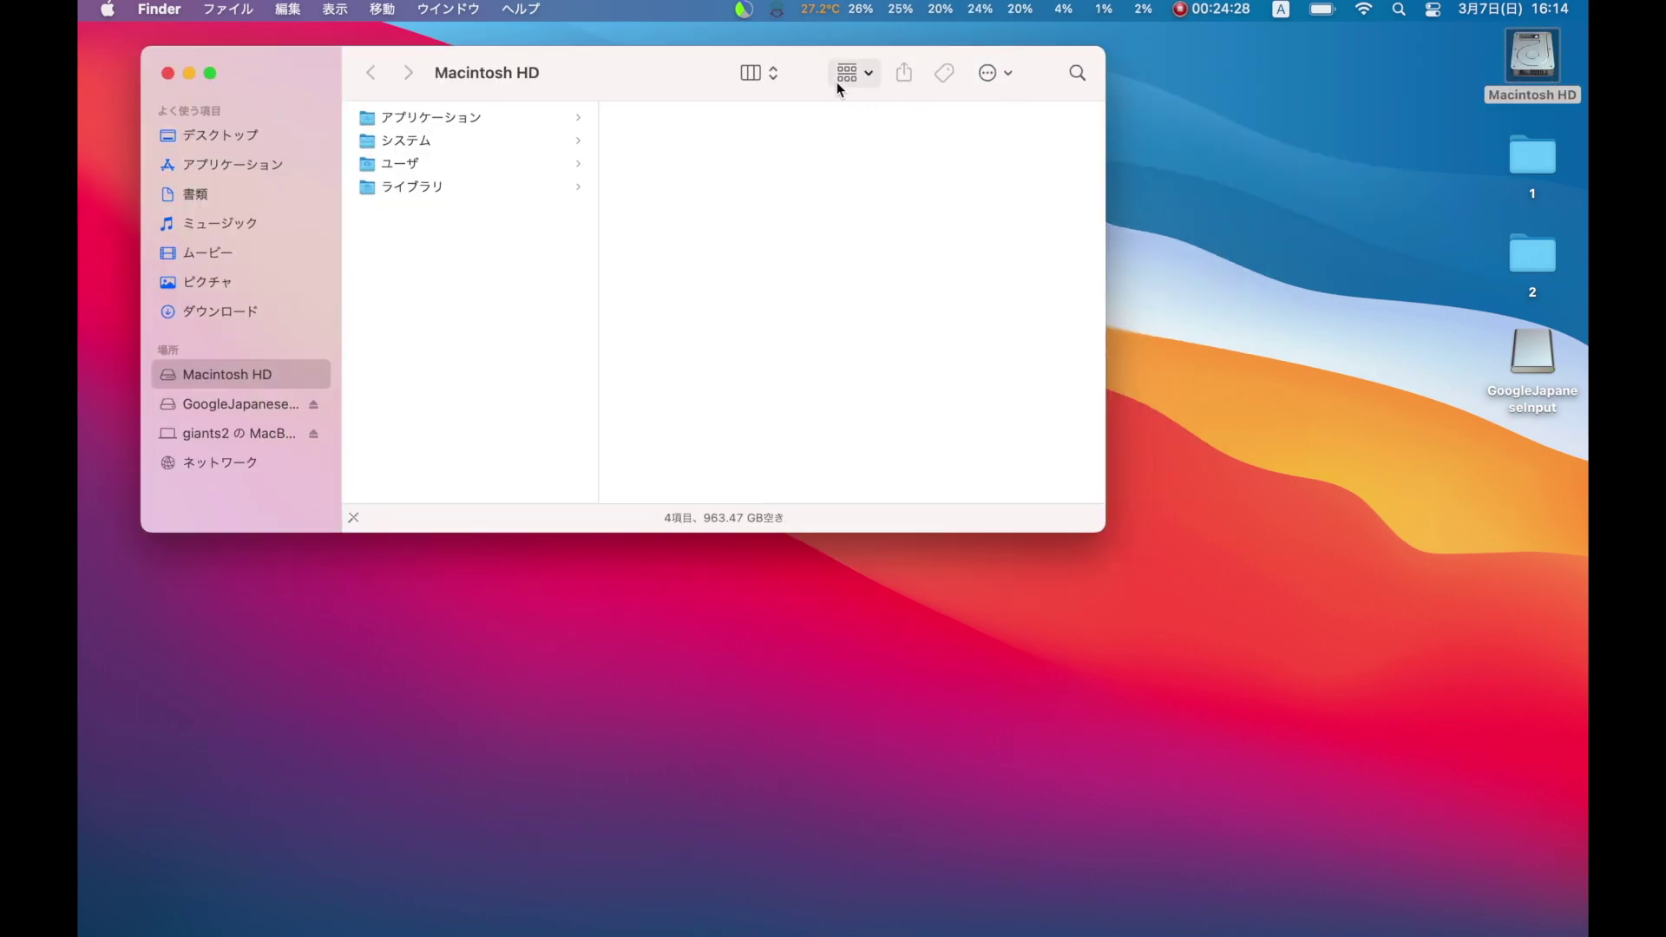
Move the Macintosh HD Finder window a little down the desktop.
left_click_drag(811, 90, 826, 159)
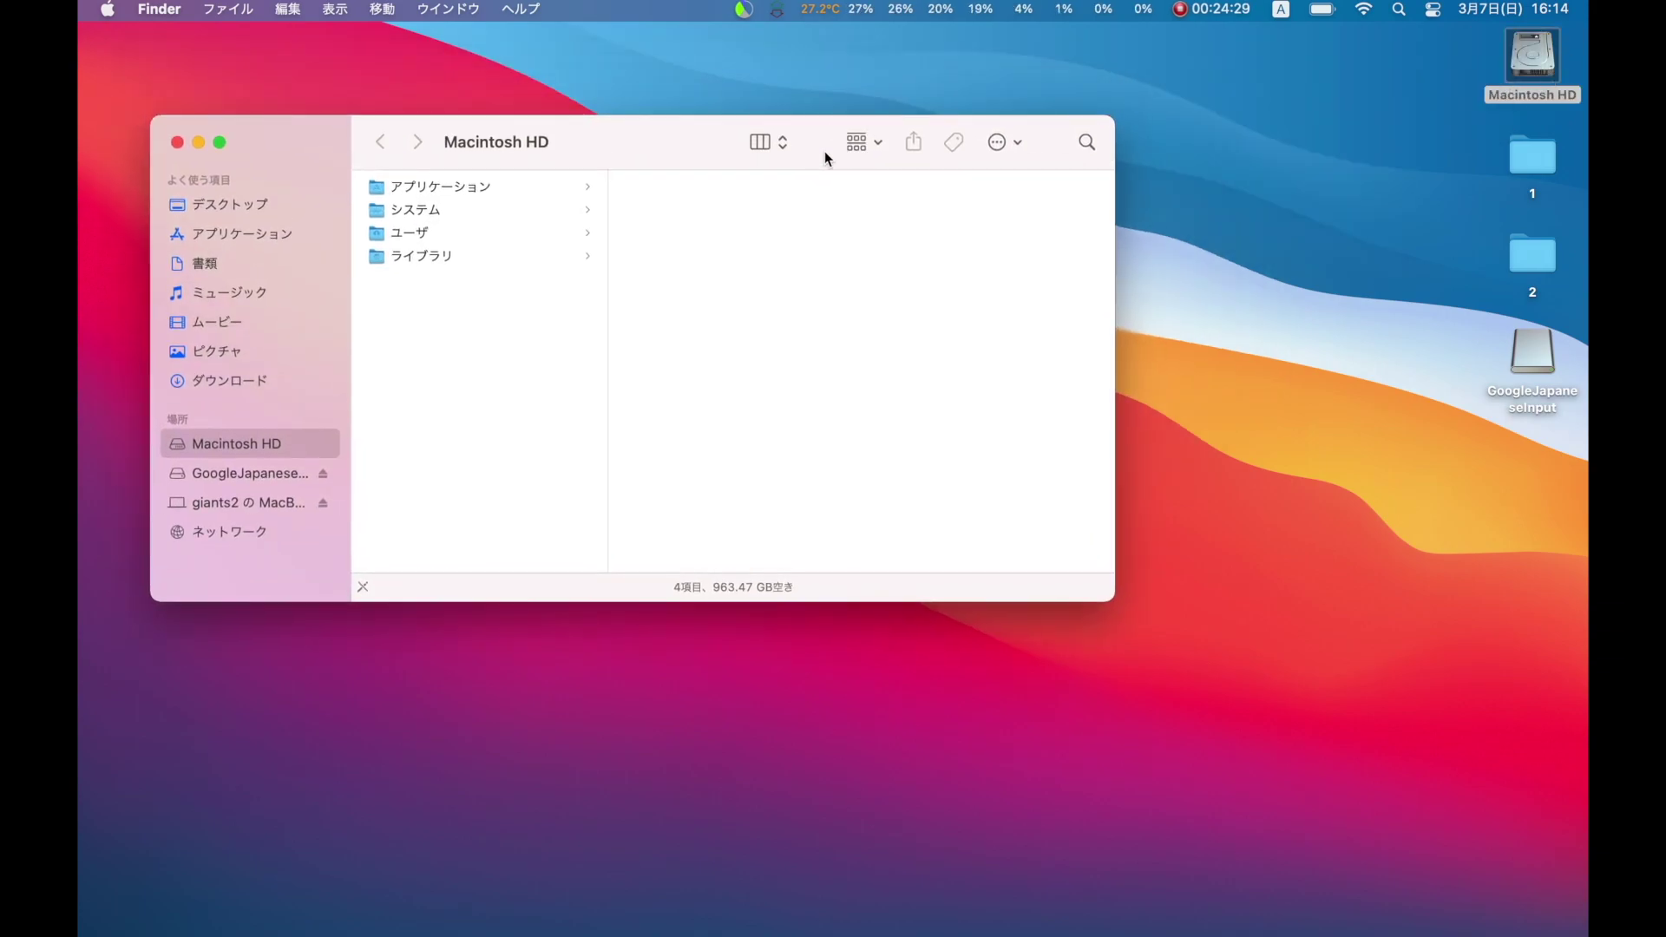